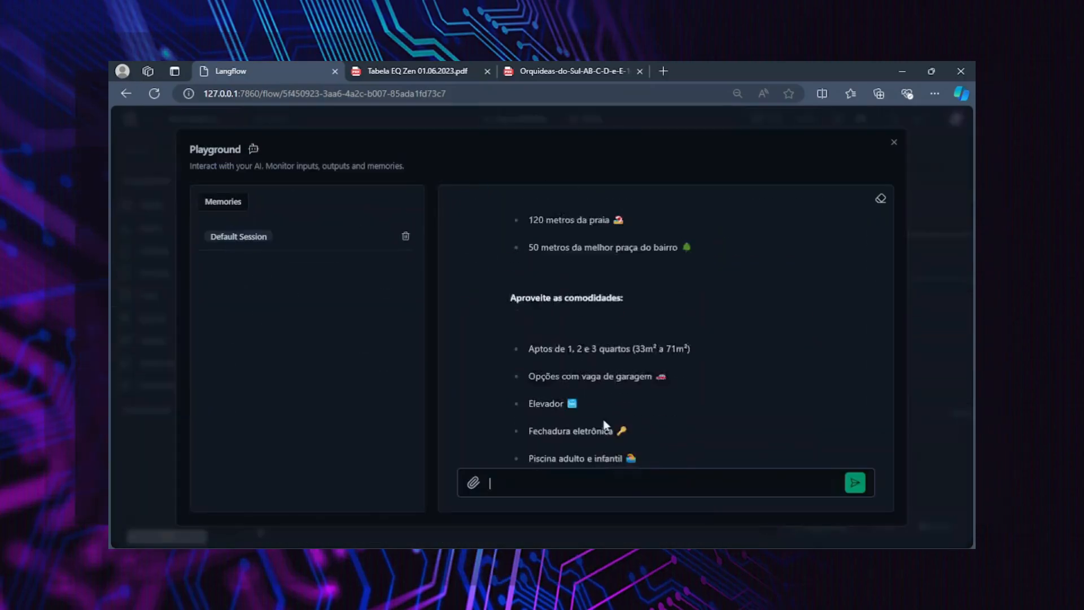
Step: Clear the Playground chat, run the flow with an empty message, and read the generated apartment ad
scroll(604, 424, down, 5)
click(881, 199)
click(854, 483)
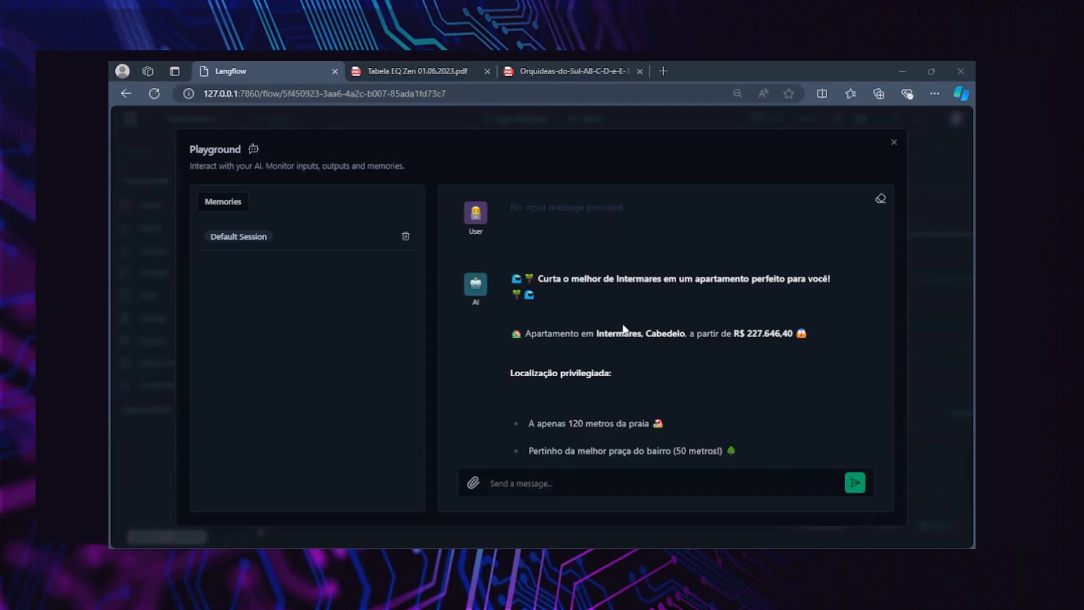
scroll(643, 330, down, 10)
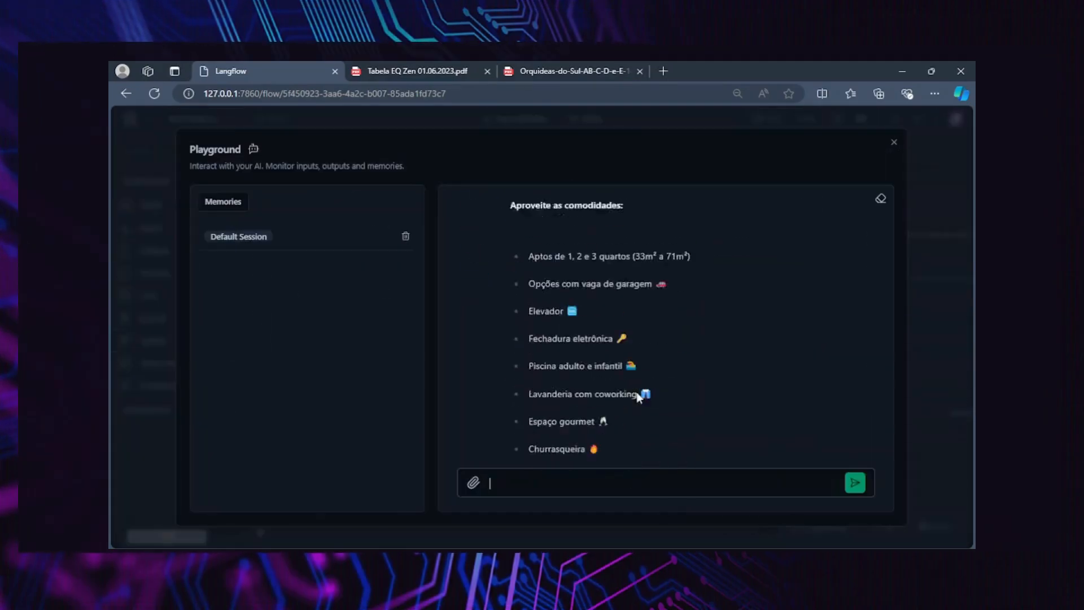
scroll(604, 426, down, 5)
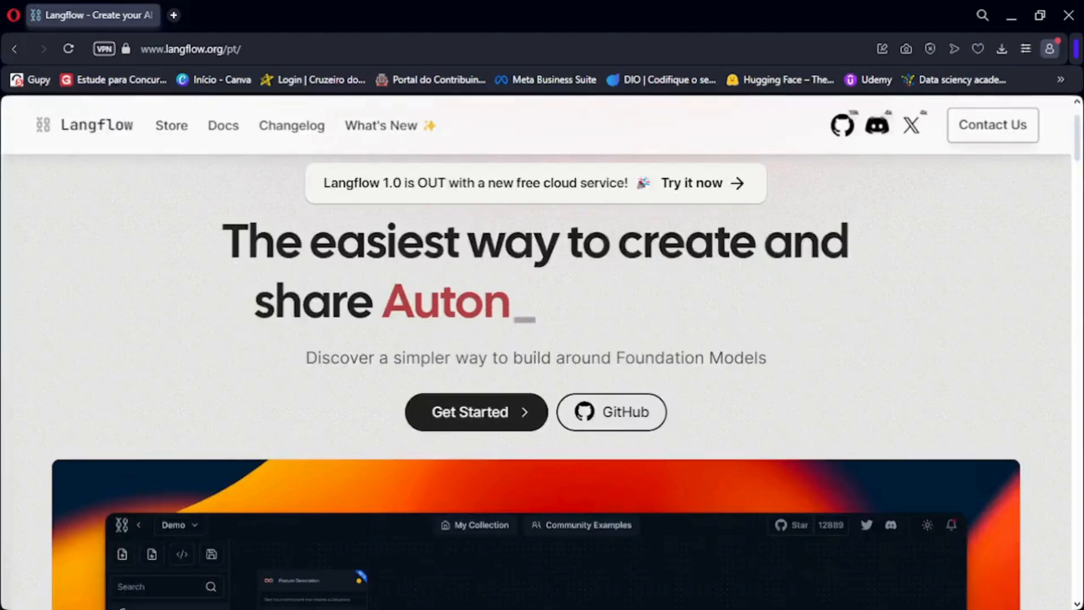
Step: Look over the Langflow home page and the flows in the DataStax Langflow collection
scroll(527, 432, down, 3)
scroll(469, 427, up, 3)
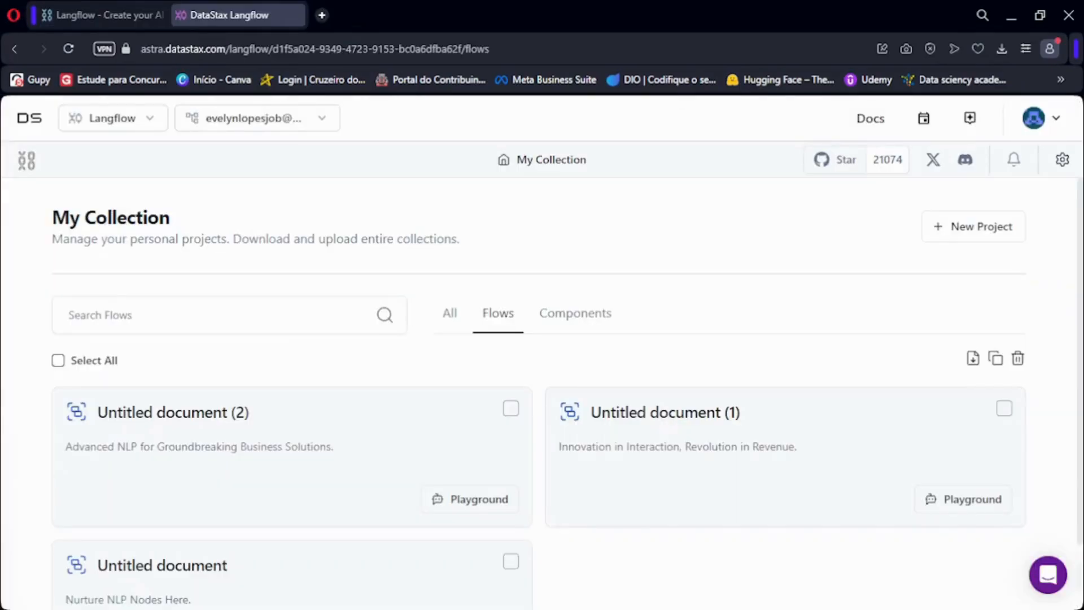
scroll(555, 357, down, 3)
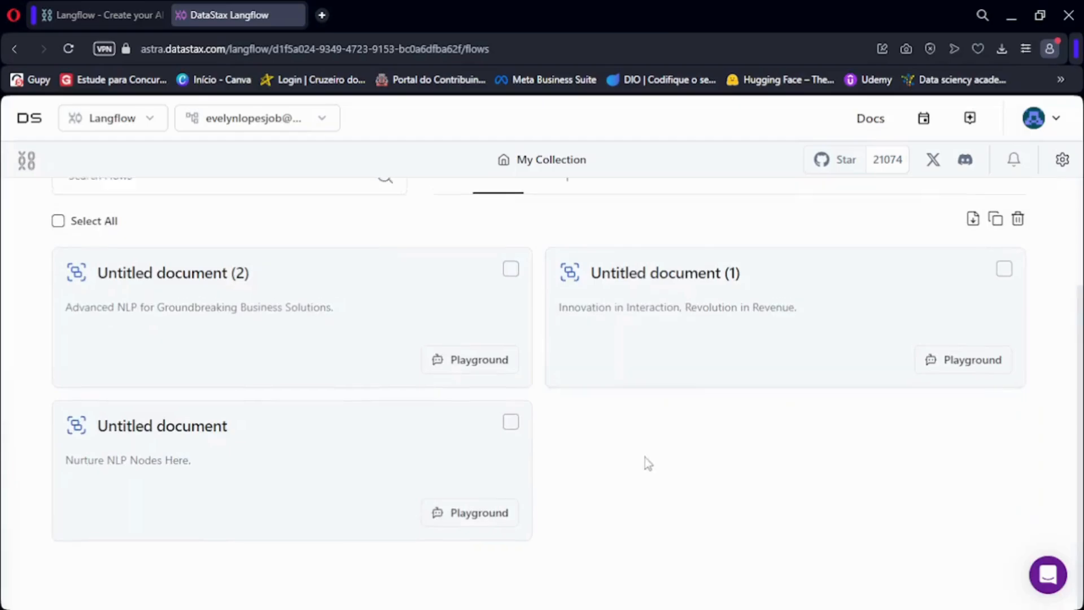
scroll(621, 446, up, 3)
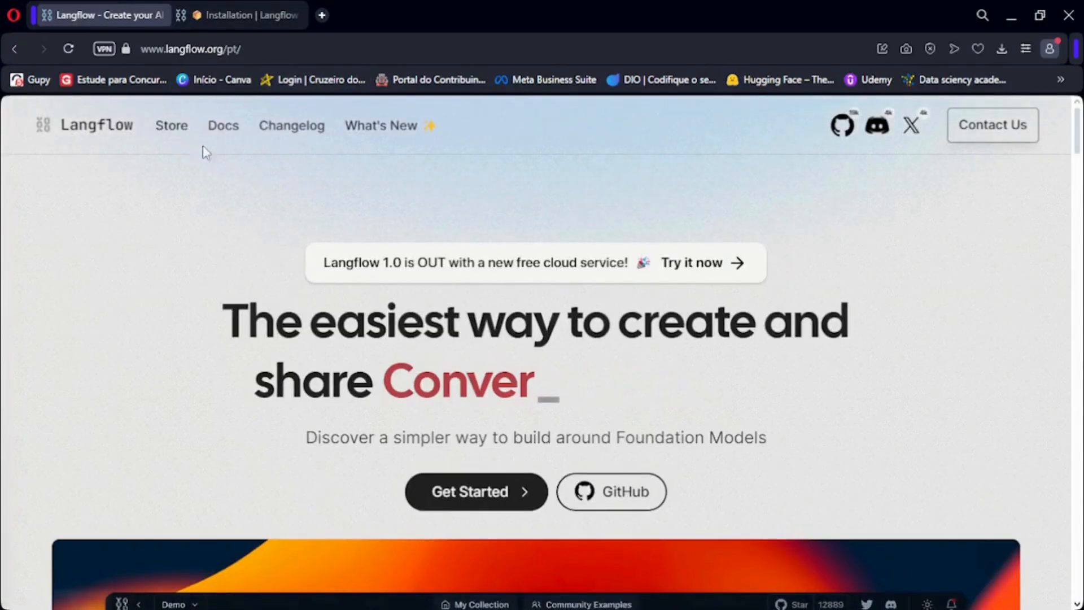
Step: Open the Langflow installation documentation and review the requirements and commands for installing locally
click(246, 18)
scroll(451, 355, down, 3)
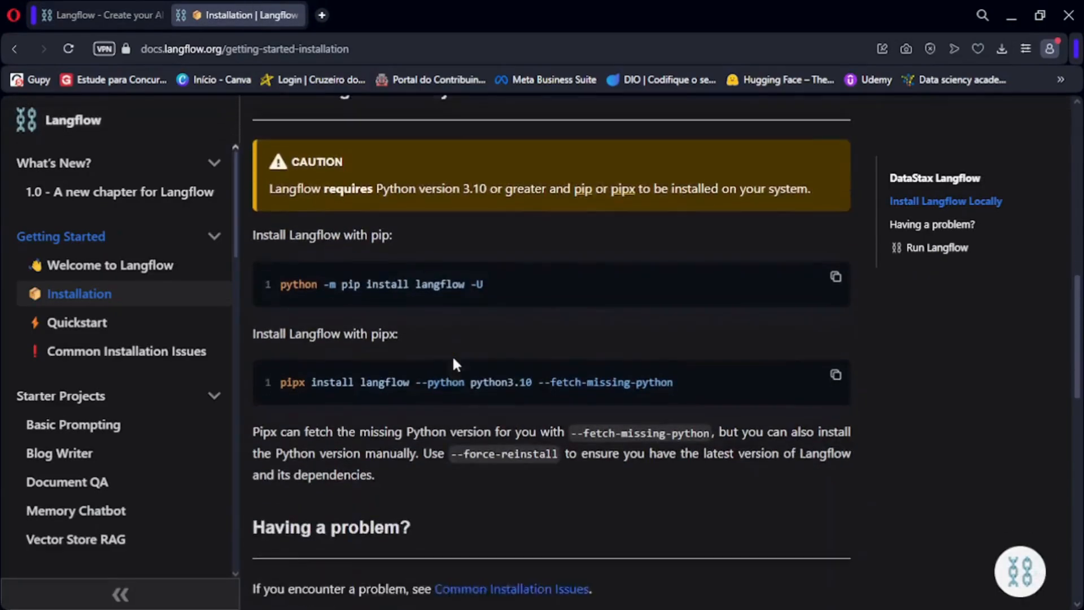
scroll(316, 274, up, 2)
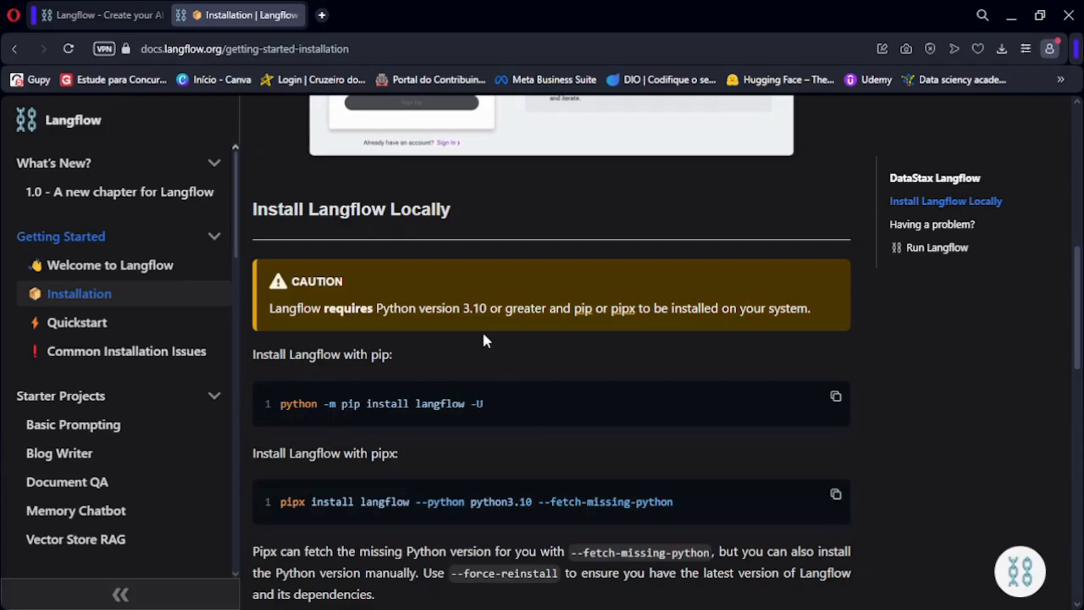
scroll(486, 338, down, 3)
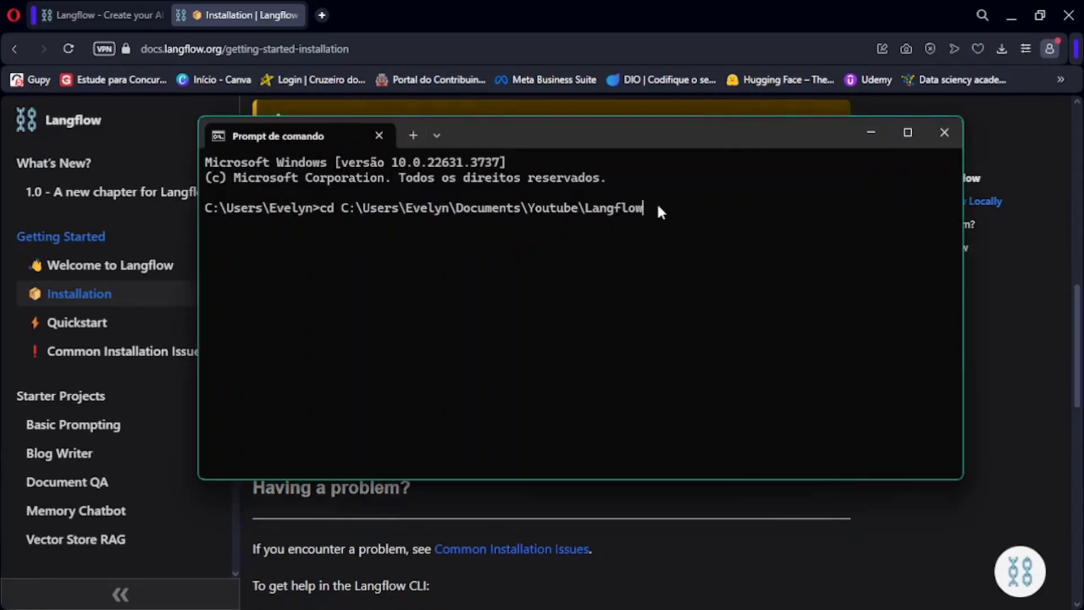
Step: Change the command prompt's working directory to the Documents\Youtube\Langflow folder
key(Return)
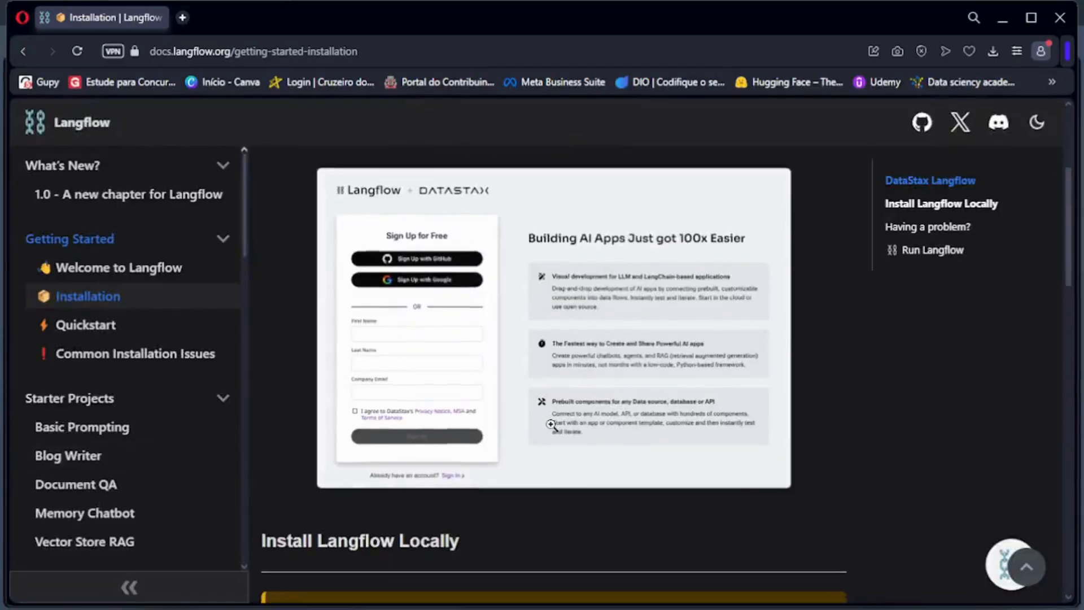
Step: Copy the pip command python -m pip install langflow -U from the documentation, paste it into the command prompt, and clear it unexecuted
scroll(342, 368, down, 5)
scroll(342, 368, down, 3)
click(831, 254)
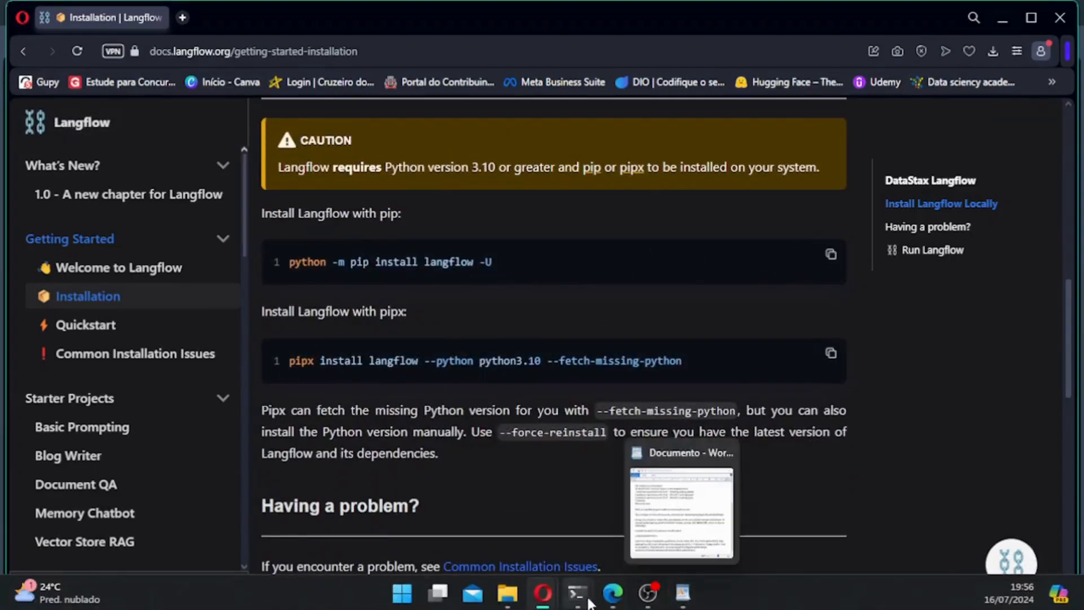
mouse_move(576, 593)
click(639, 527)
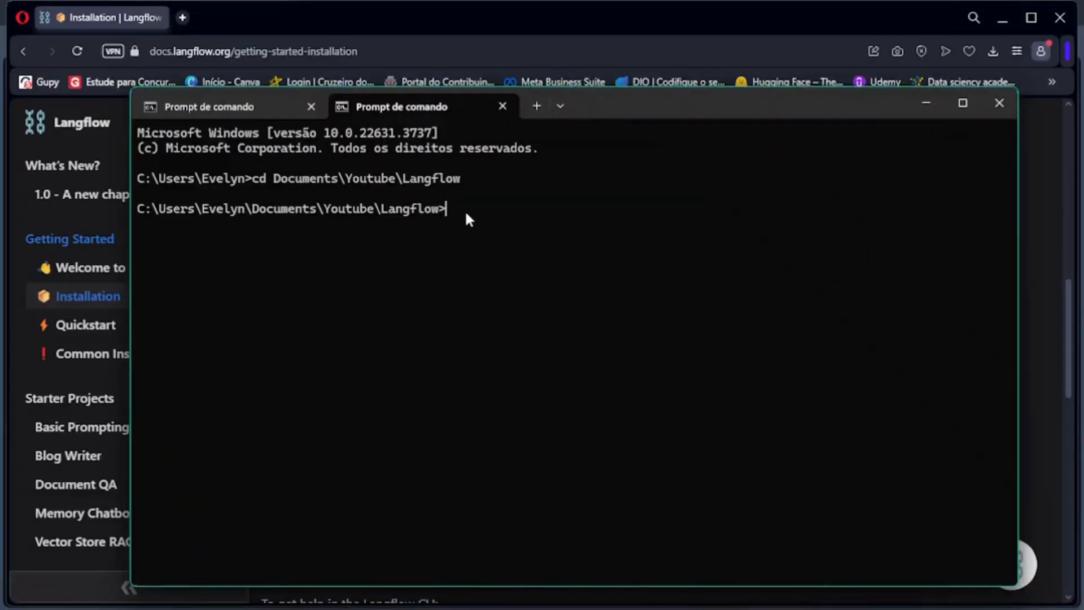
key(ctrl+v)
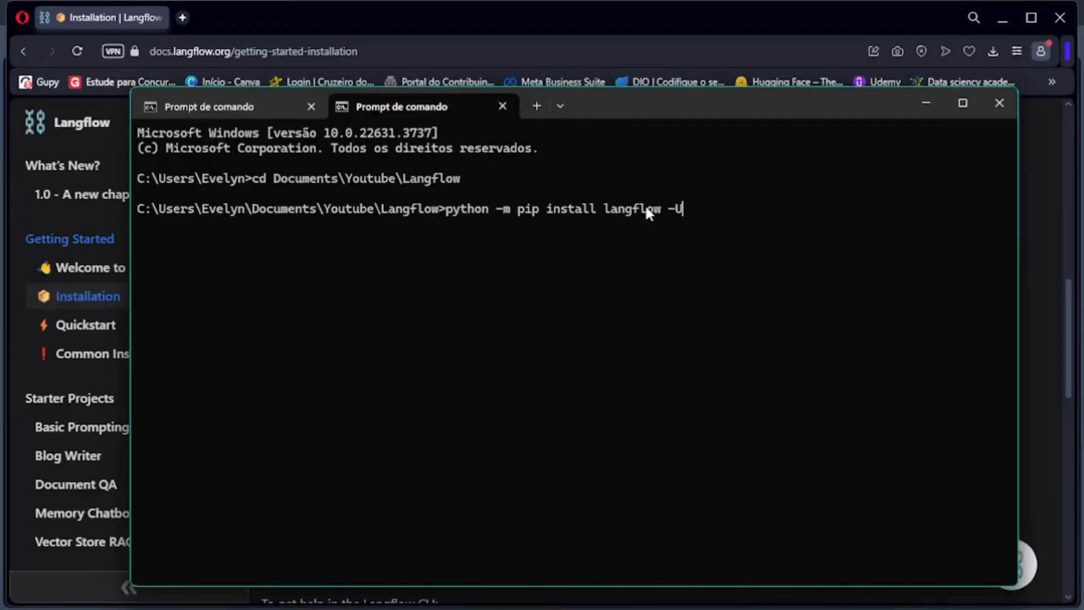
key(BackSpace)
key(BackSpace)
key(BackSpace)
key(BackSpace)
key(BackSpace)
key(BackSpace)
key(BackSpace)
key(BackSpace)
key(BackSpace)
key(BackSpace)
key(BackSpace)
key(BackSpace)
key(BackSpace)
key(BackSpace)
key(BackSpace)
key(BackSpace)
key(BackSpace)
key(BackSpace)
key(BackSpace)
key(BackSpace)
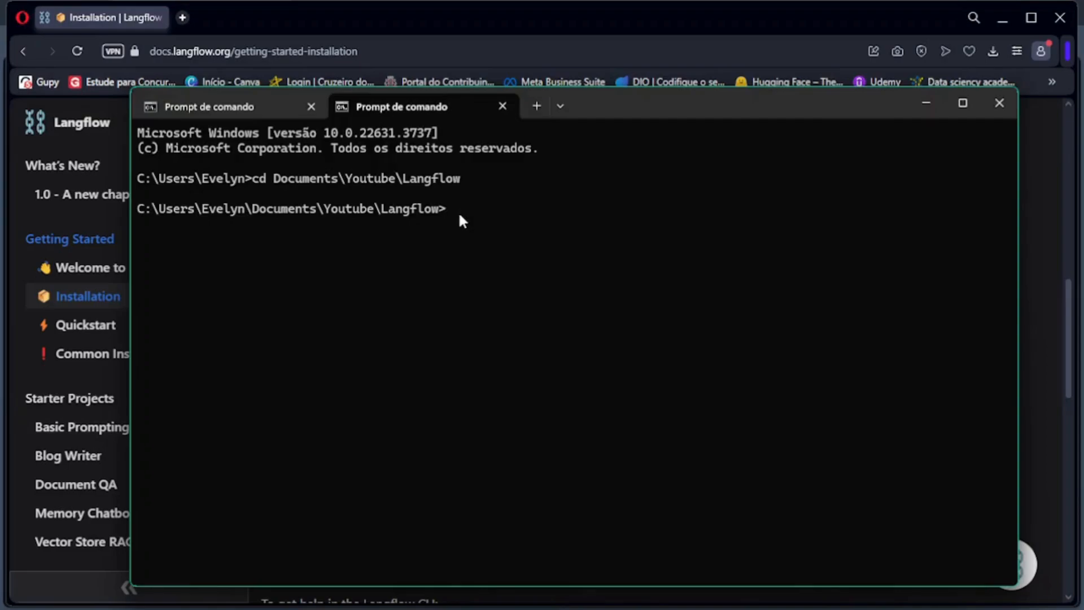
Step: Enter the command langflow run at the prompt and clear it unexecuted
text(lan)
text(gflo)
text(w run)
click(559, 217)
key(BackSpace)
key(BackSpace)
key(BackSpace)
key(BackSpace)
key(BackSpace)
key(BackSpace)
key(BackSpace)
key(BackSpace)
key(BackSpace)
key(BackSpace)
key(BackSpace)
key(BackSpace)
key(BackSpace)
key(ctrl+v)
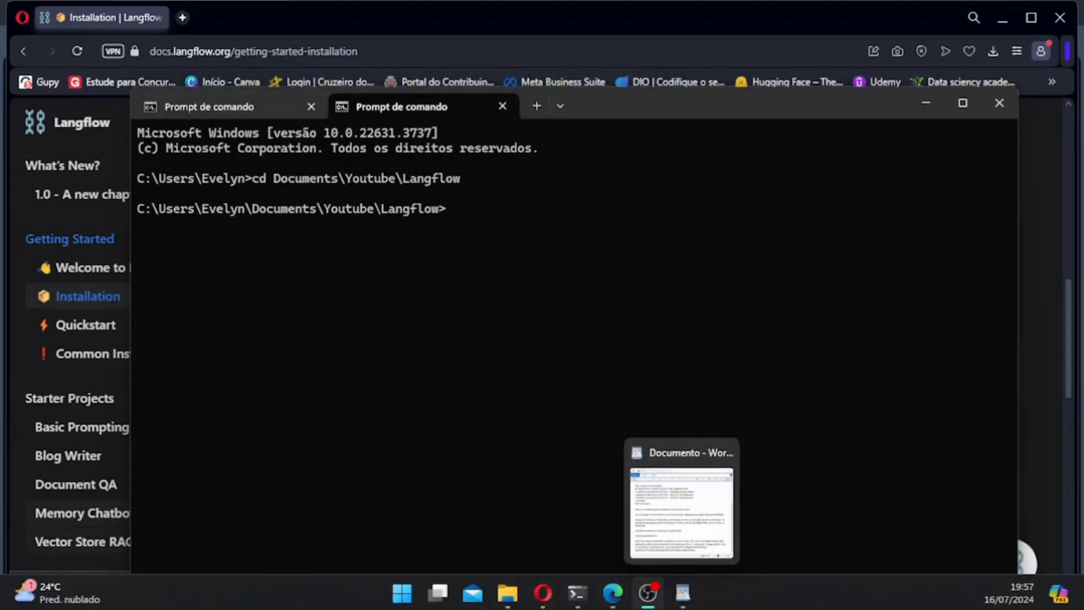
Step: Close the command prompt and create a project from the Memory Chatbot template in the local Langflow collection in Edge
click(1000, 103)
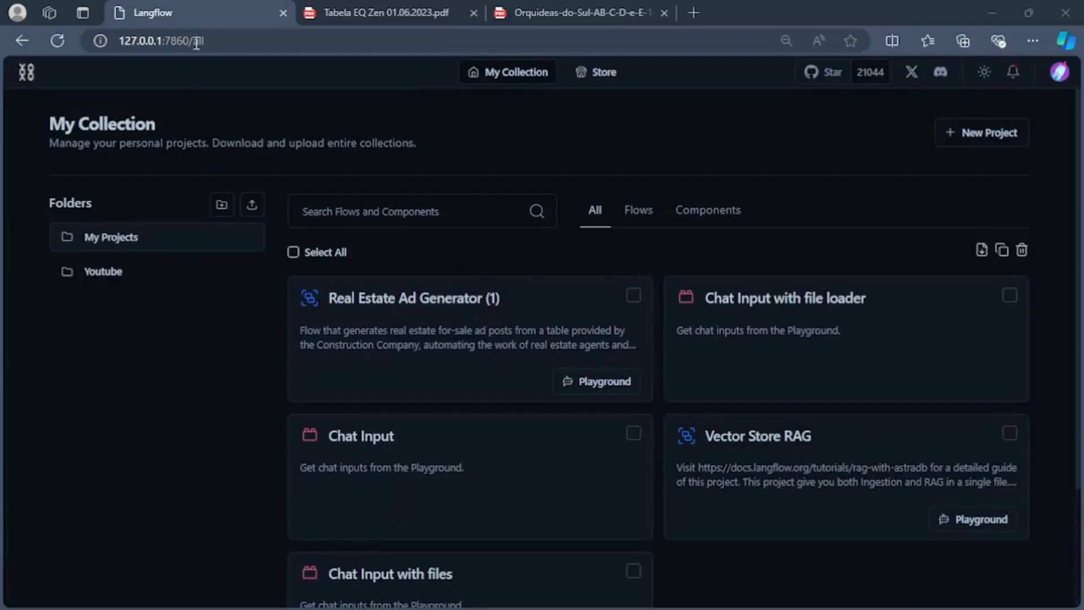
scroll(854, 455, down, 3)
scroll(791, 435, up, 3)
click(1000, 138)
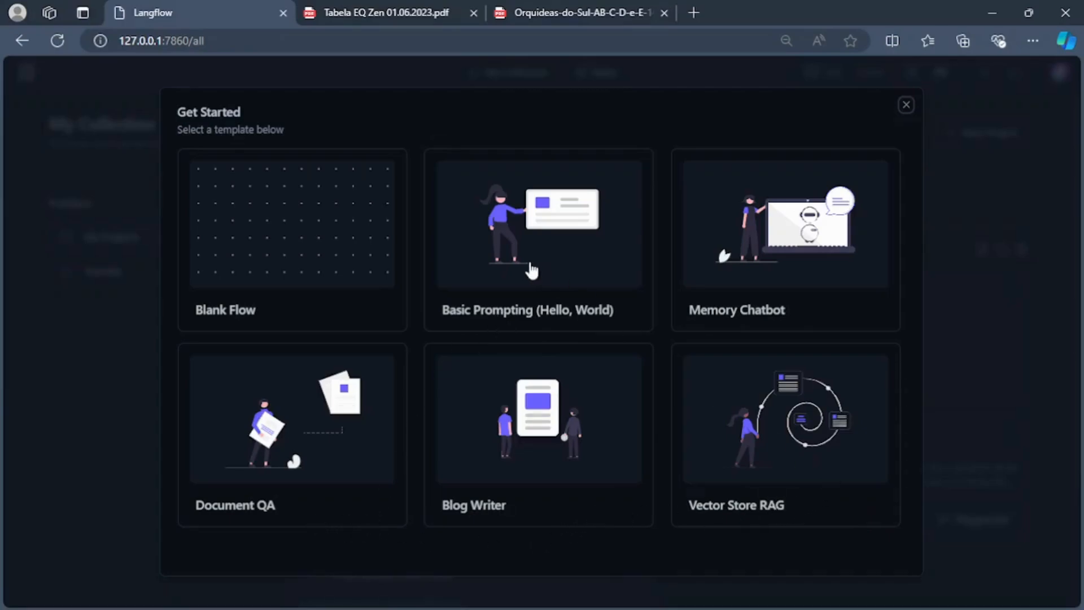
click(789, 244)
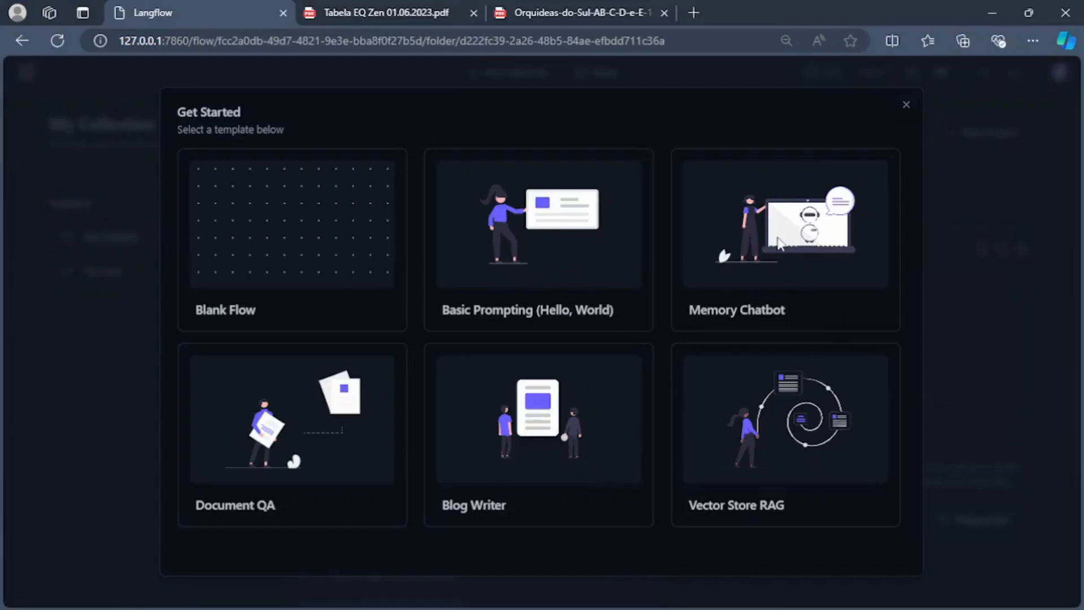
Step: Examine the components of the Memory Chatbot flow and how they are connected, from Chat Memory to Chat Output
scroll(455, 460, up, 5)
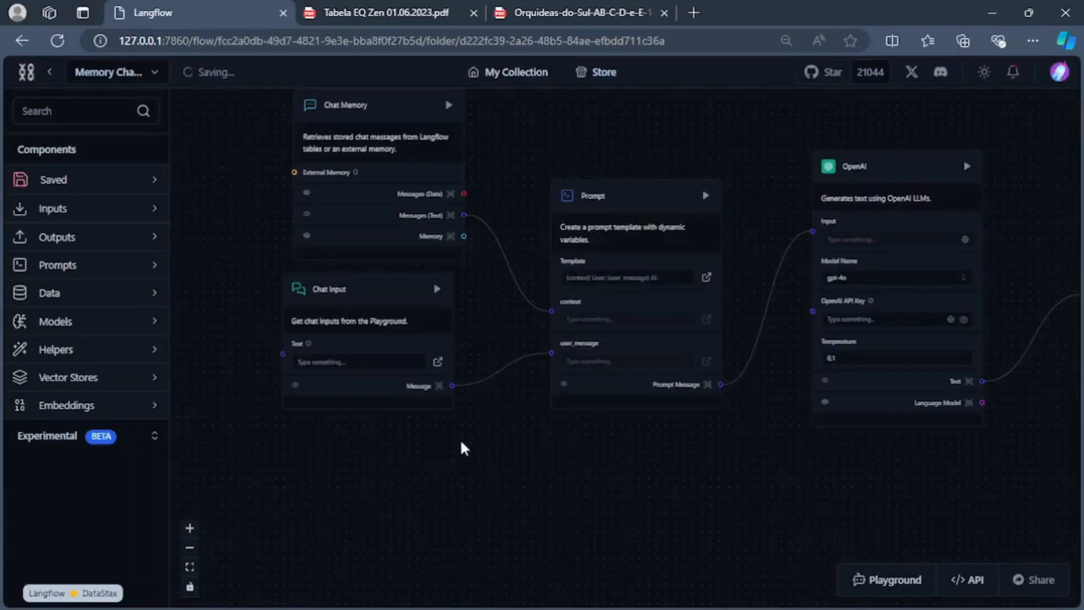
scroll(779, 561, right, 5)
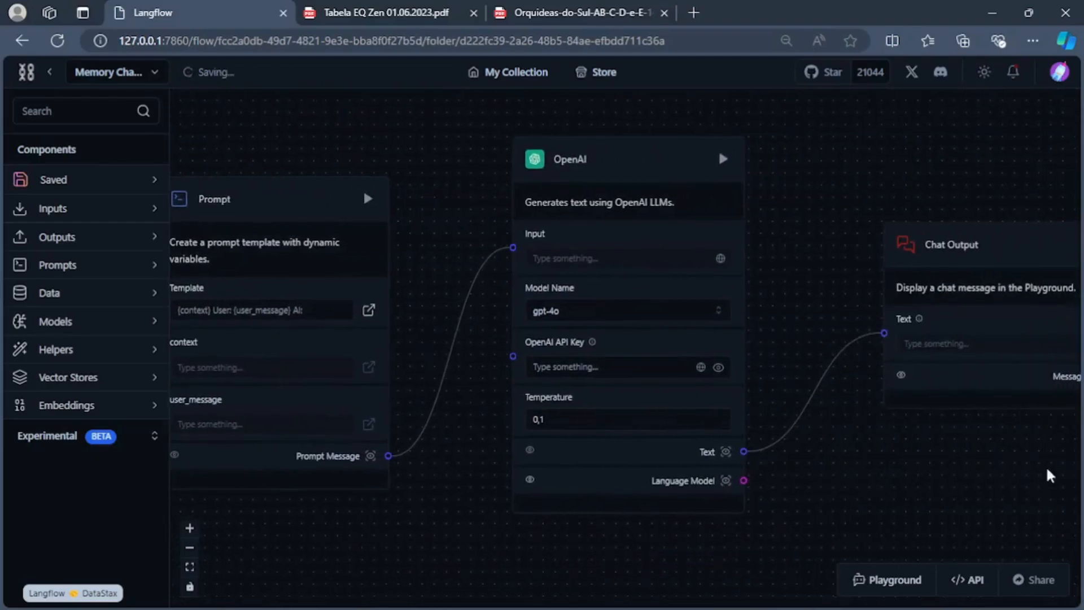
drag(859, 464, 1083, 417)
drag(525, 499, 754, 500)
scroll(531, 470, down, 1)
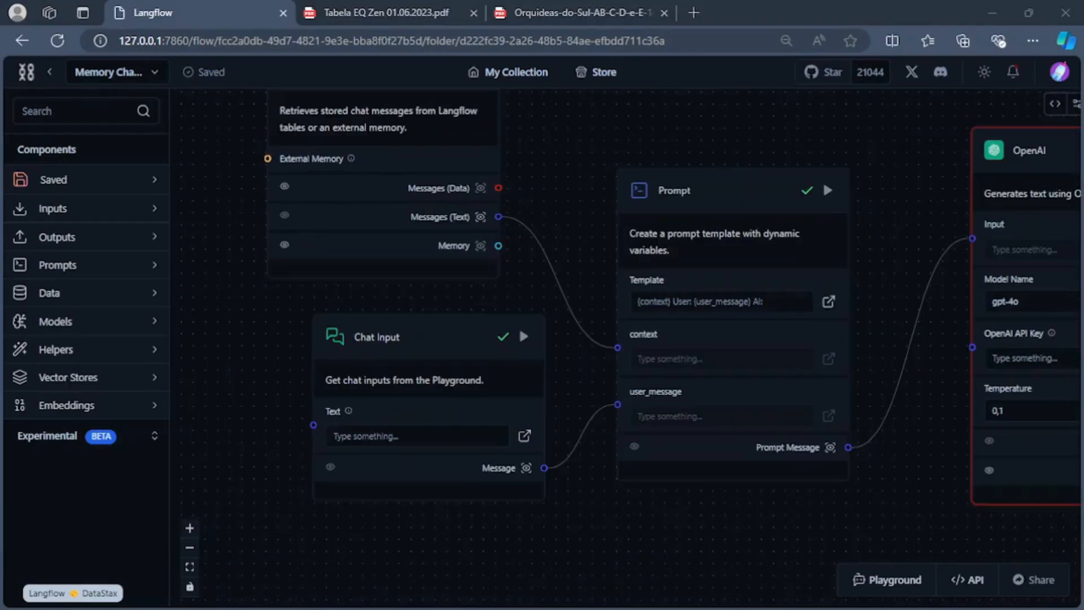
drag(375, 306, 285, 313)
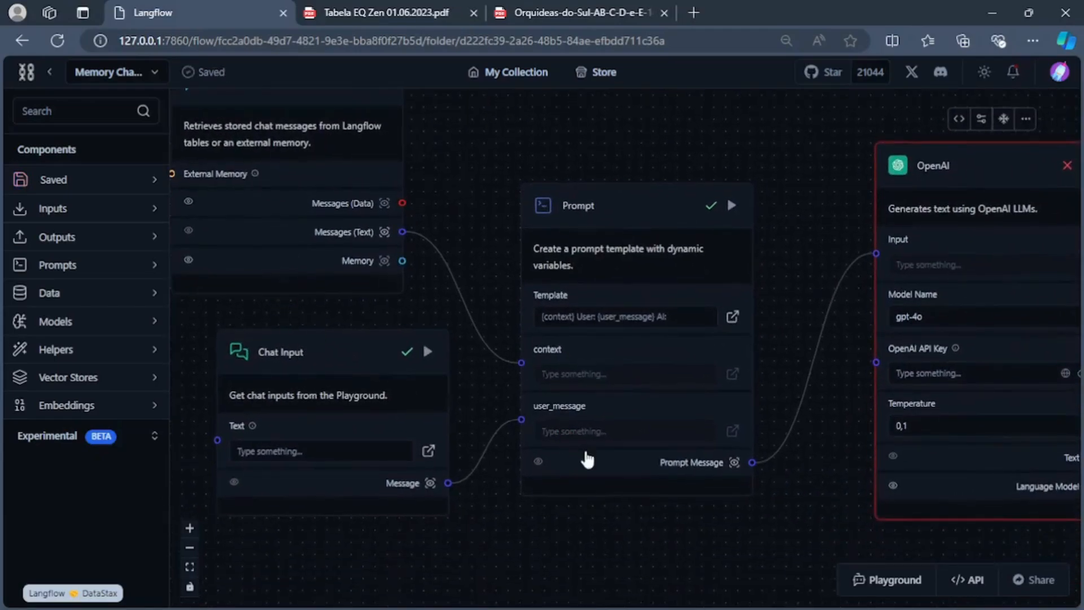
drag(510, 572, 593, 572)
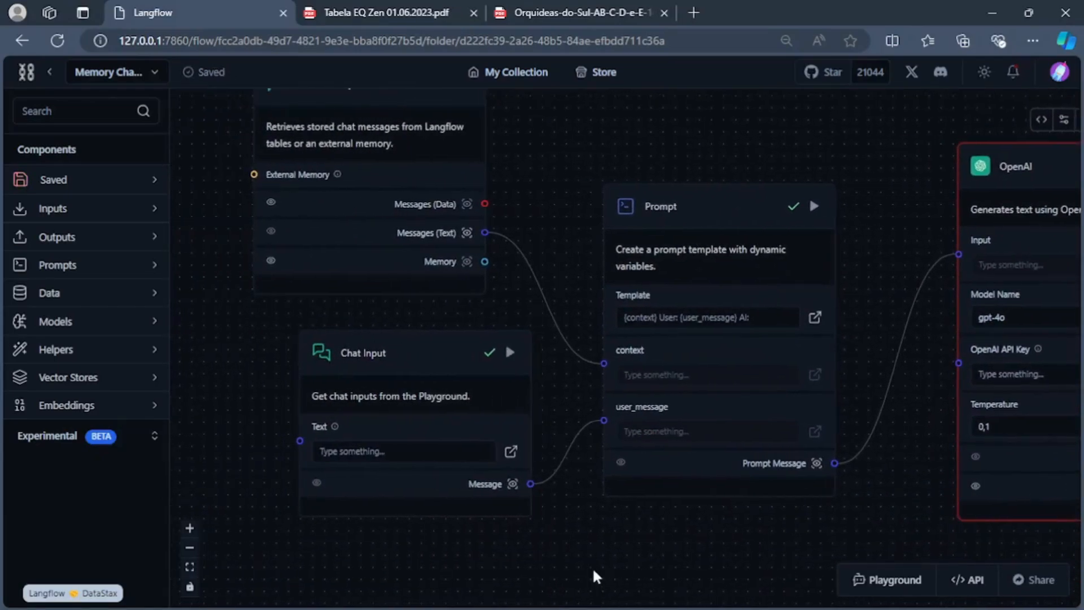
drag(271, 344, 282, 402)
drag(223, 198, 246, 269)
Step: Expand the Inputs, Outputs, Vector Stores and Experimental component categories and browse the components they offer
click(108, 210)
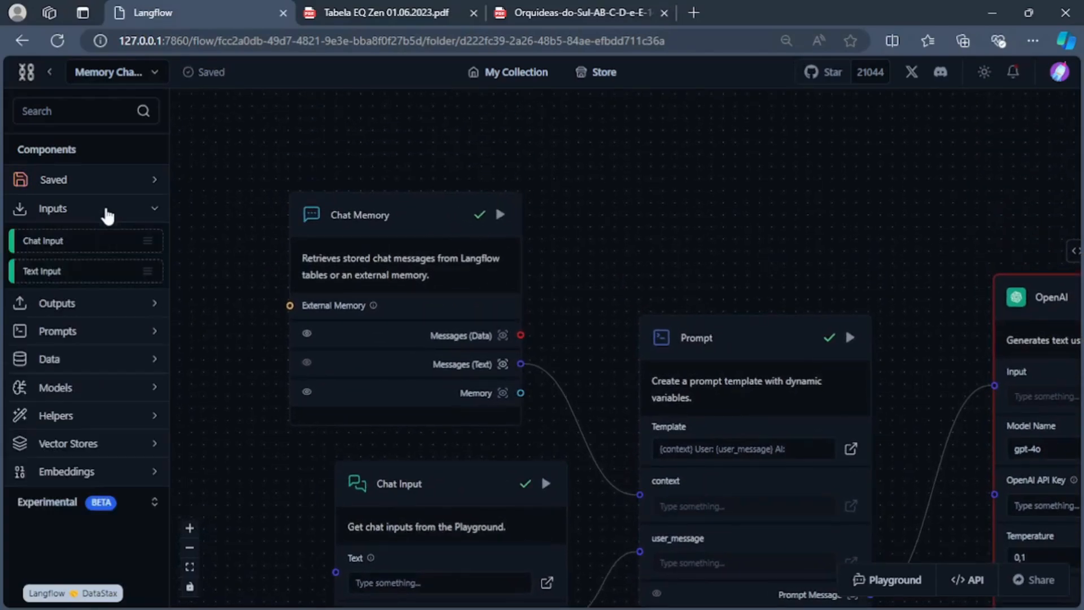
click(107, 302)
click(90, 509)
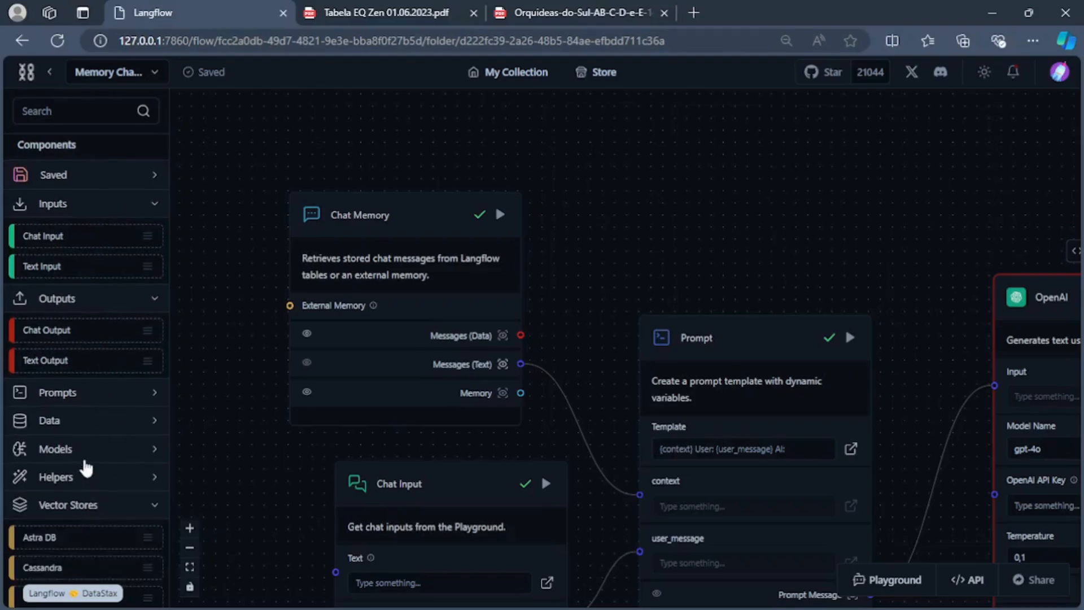
scroll(123, 440, down, 6)
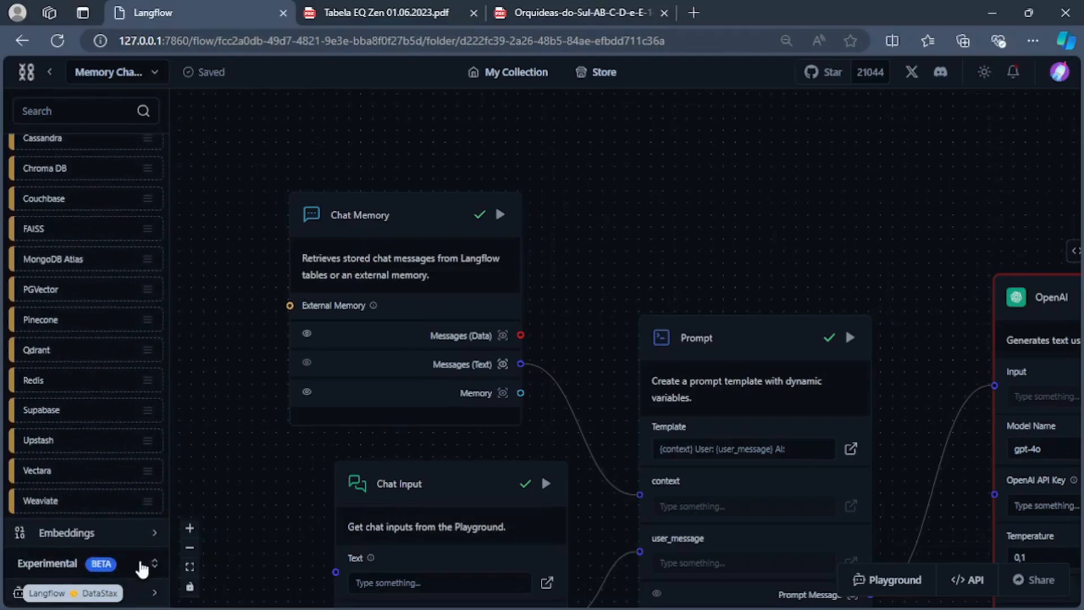
click(141, 564)
scroll(112, 500, down, 4)
click(96, 480)
scroll(97, 477, down, 4)
scroll(111, 446, up, 12)
Step: Open the advanced settings of the Chat Input component, review its fields and close them unchanged
drag(245, 468, 227, 400)
scroll(227, 400, down, 3)
drag(554, 551, 522, 464)
scroll(280, 383, up, 3)
drag(268, 447, 380, 492)
click(448, 344)
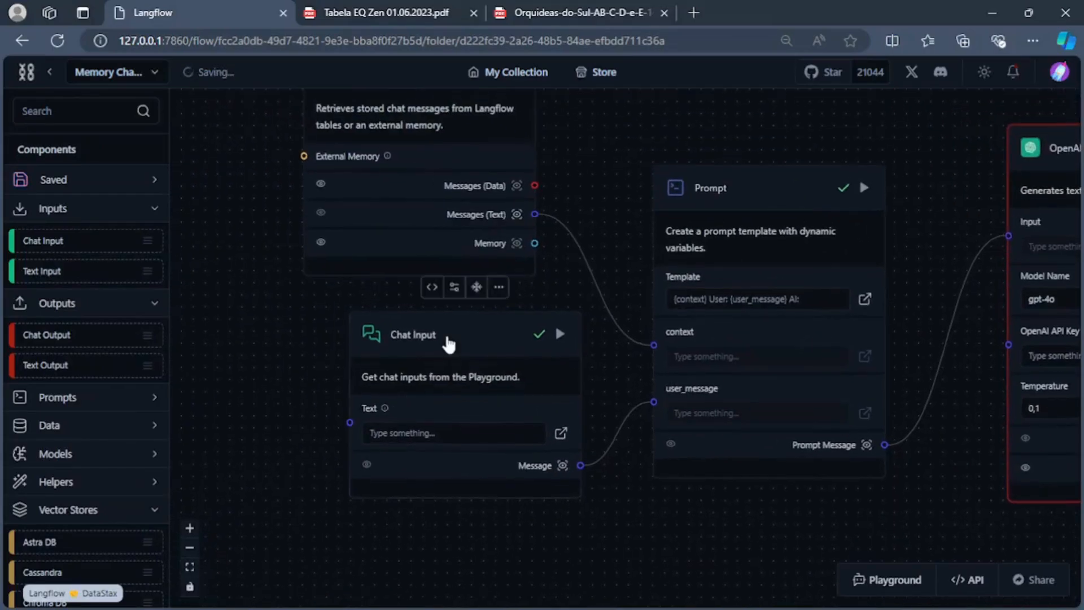
click(454, 288)
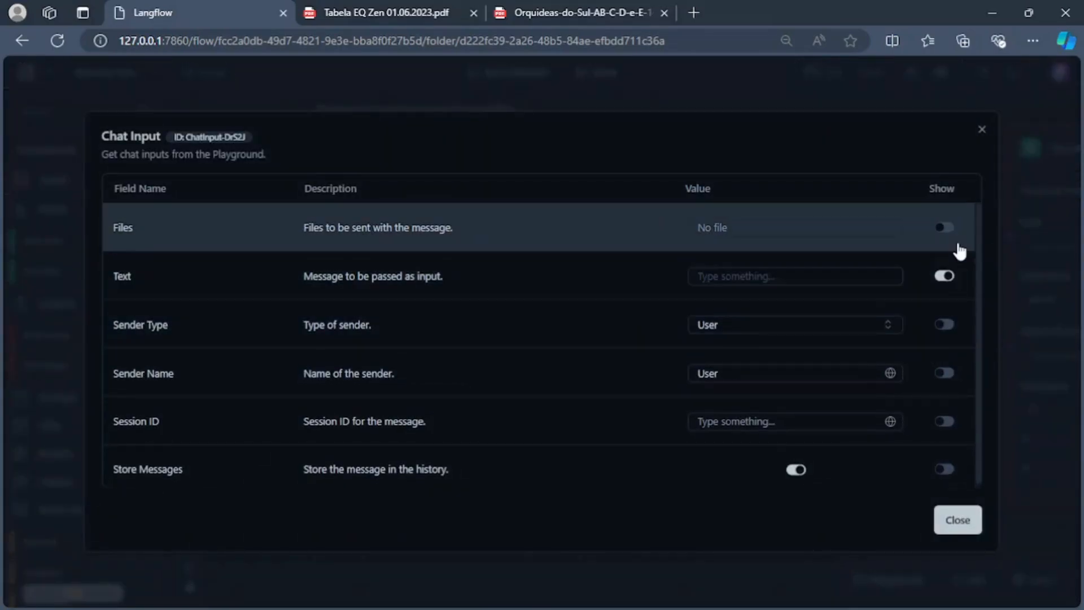
click(982, 129)
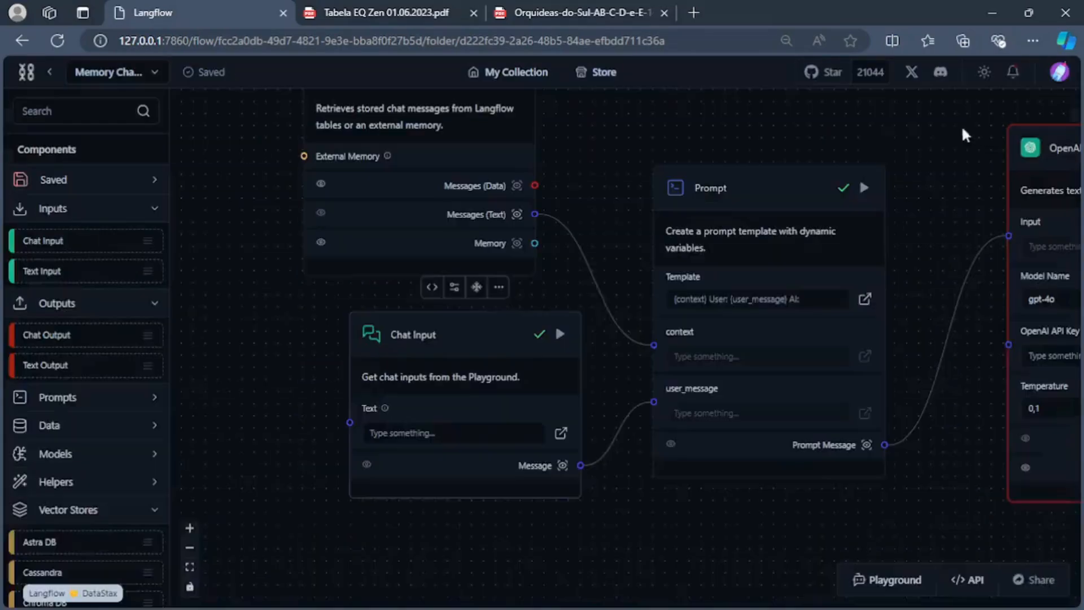
Step: Open the Chat Input component's Python code, read through it and close the editor without saving
click(432, 287)
scroll(419, 307, down, 3)
scroll(418, 308, down, 8)
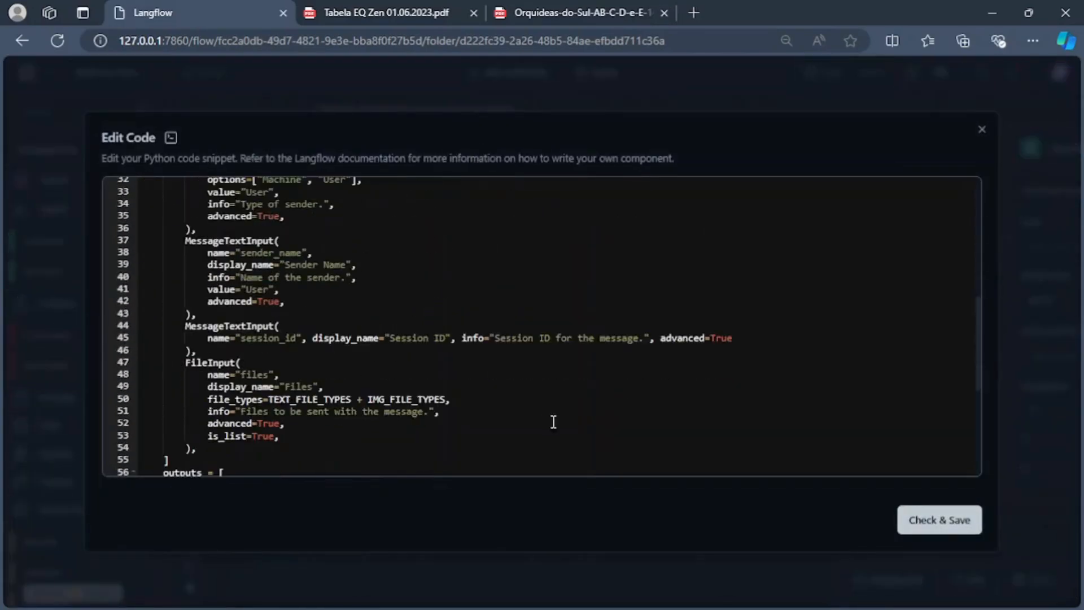
click(285, 461)
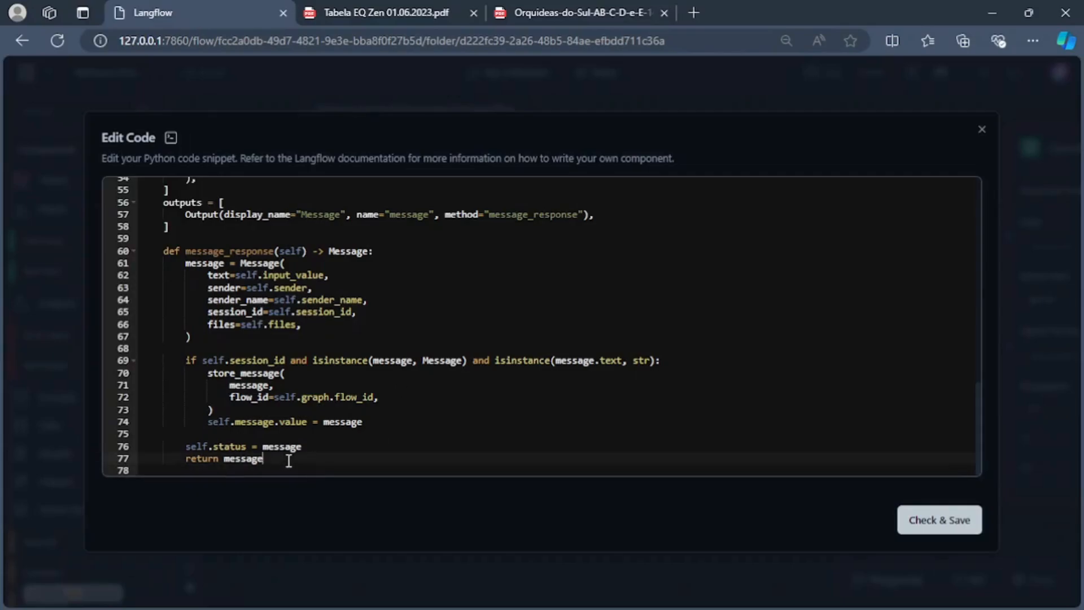
scroll(975, 209, up, 3)
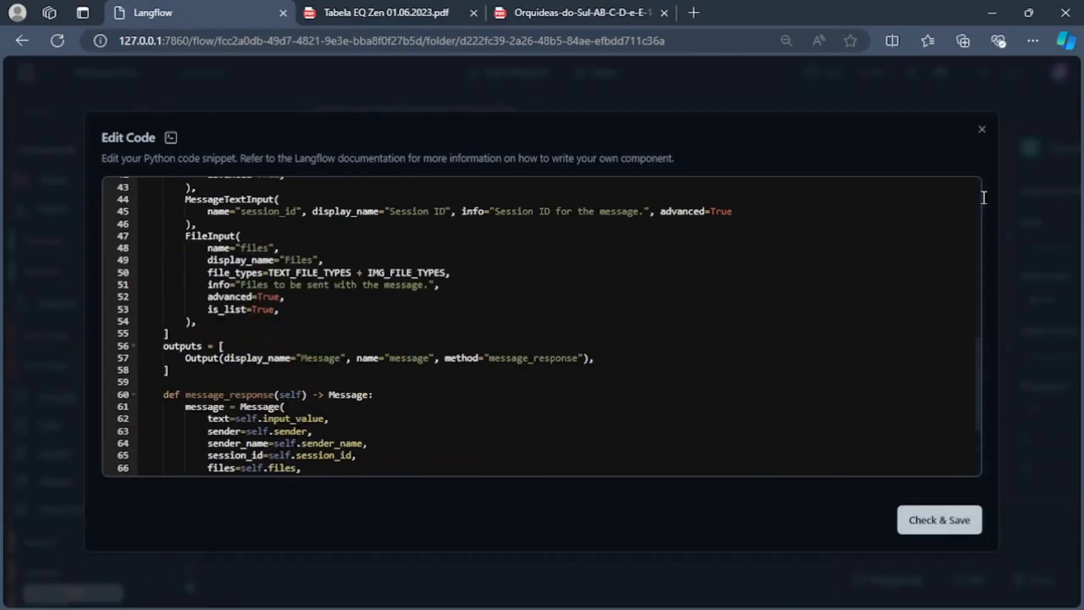
click(982, 131)
Step: Run the Chat Memory component and the Chat Input component individually
drag(633, 136, 659, 246)
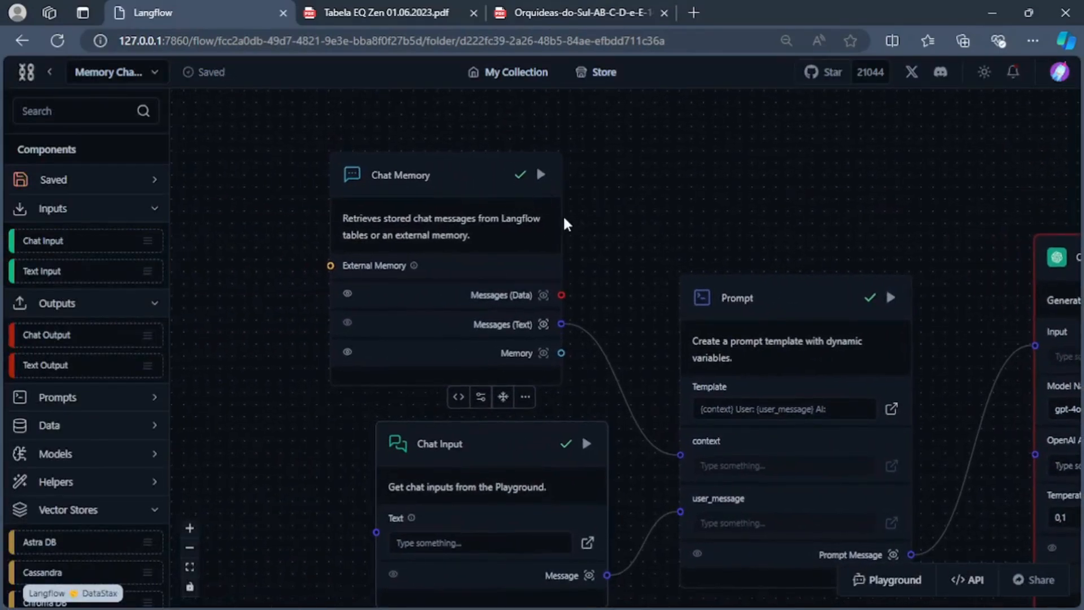
click(541, 175)
scroll(632, 226, down, 4)
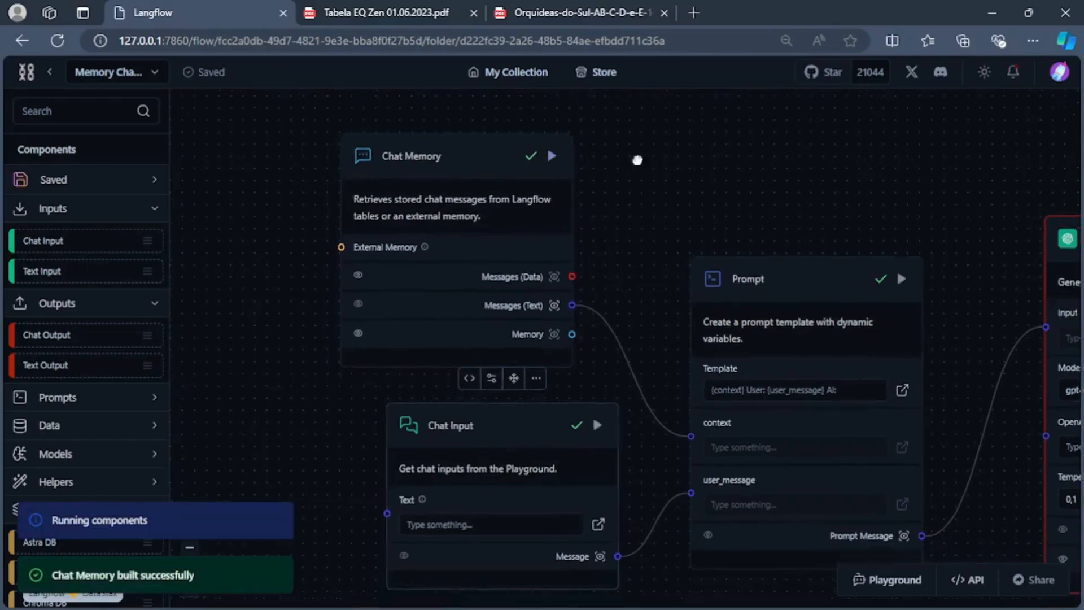
click(628, 267)
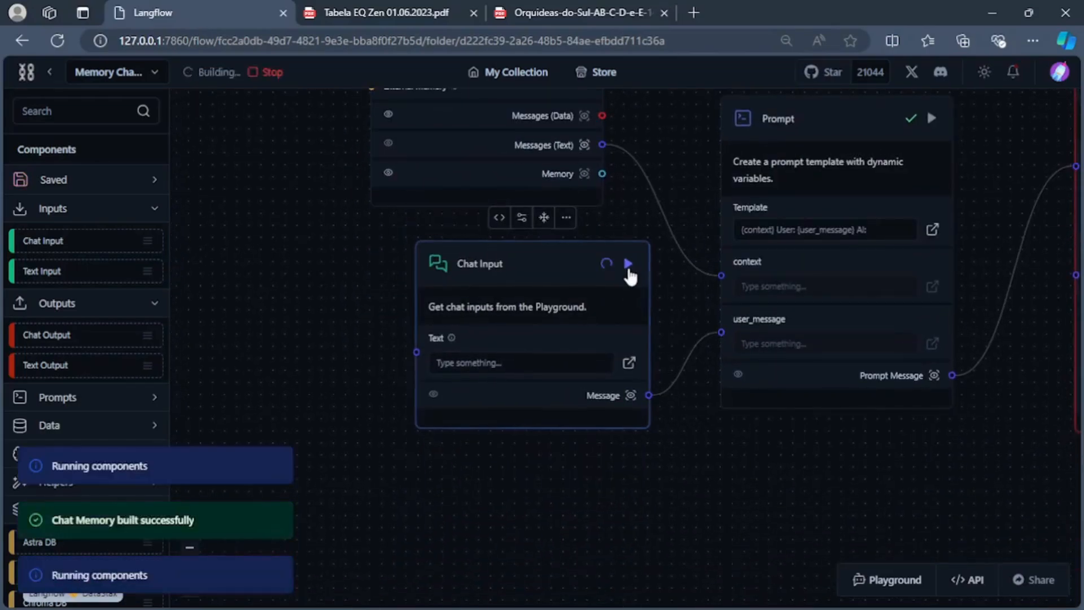
Step: Reposition the Chat Input component further away from the Prompt component, below Chat Memory, and bring the whole flow into view
drag(612, 507, 578, 527)
drag(504, 279, 377, 303)
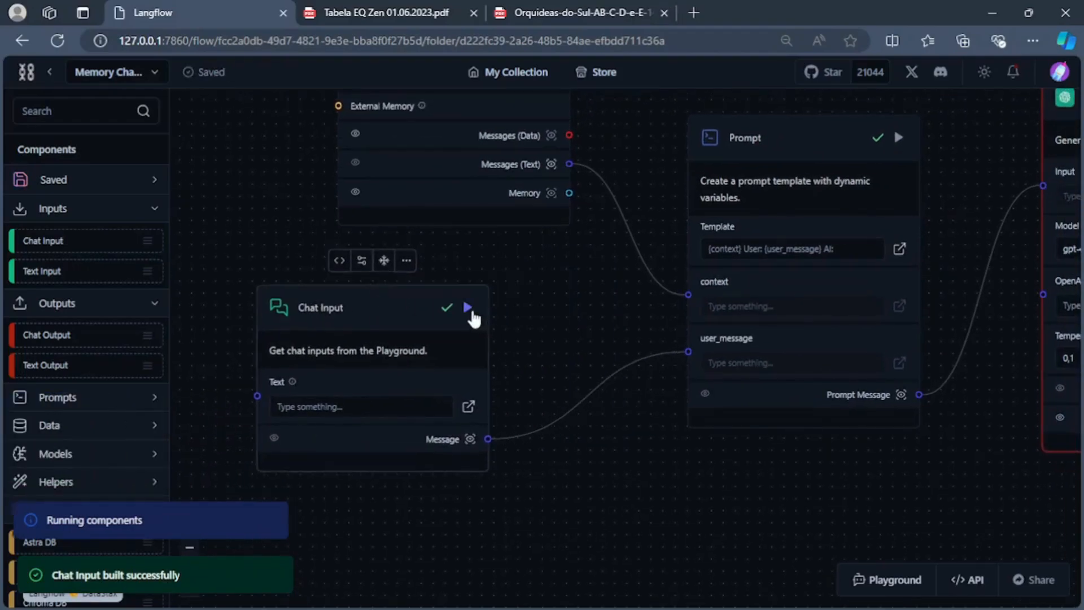
drag(271, 512, 290, 508)
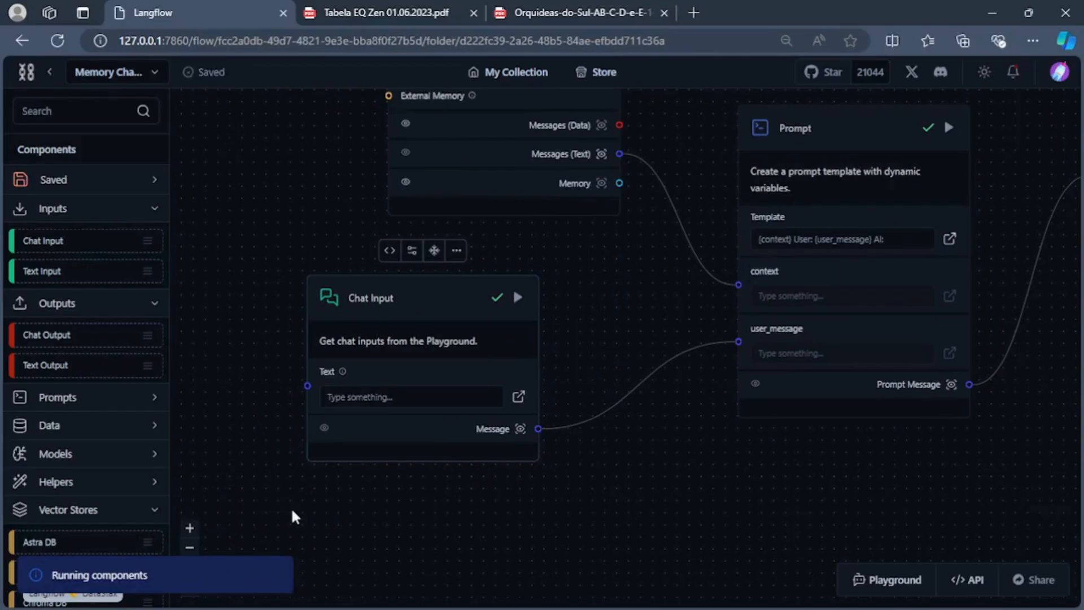
scroll(537, 511, down, 3)
scroll(551, 498, down, 2)
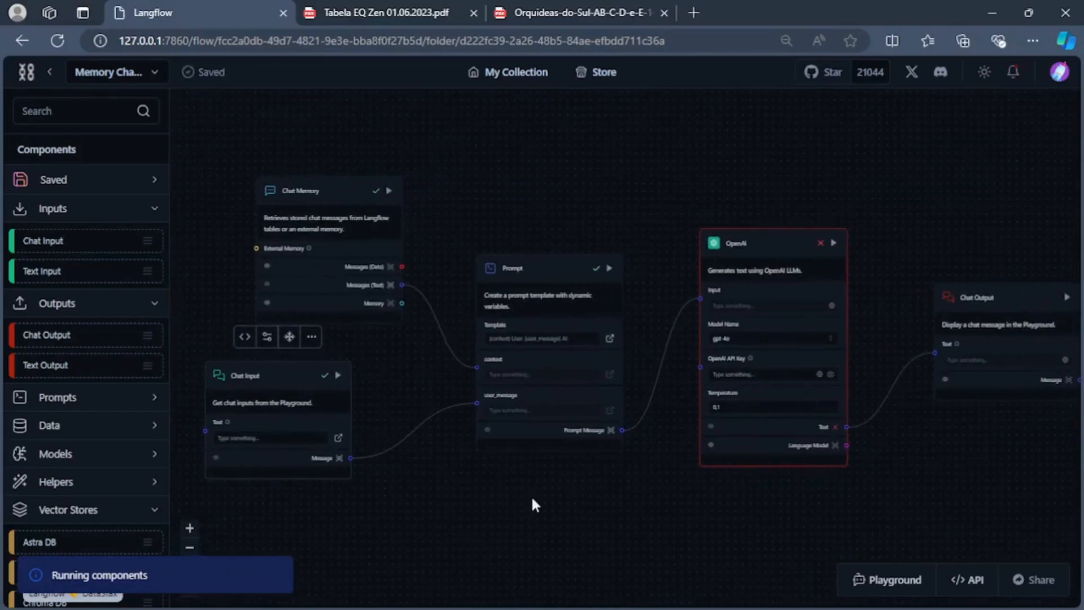
Step: Open the Prompt component's Python code, look it over and close the editor without saving
scroll(566, 475, up, 3)
drag(590, 472, 501, 497)
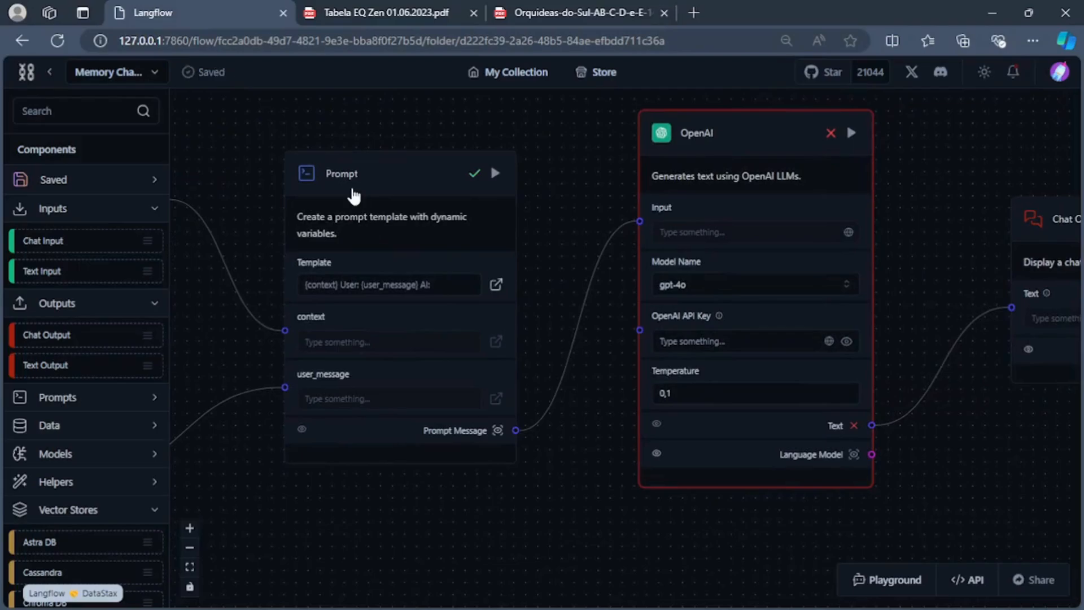
drag(368, 208, 397, 256)
click(396, 175)
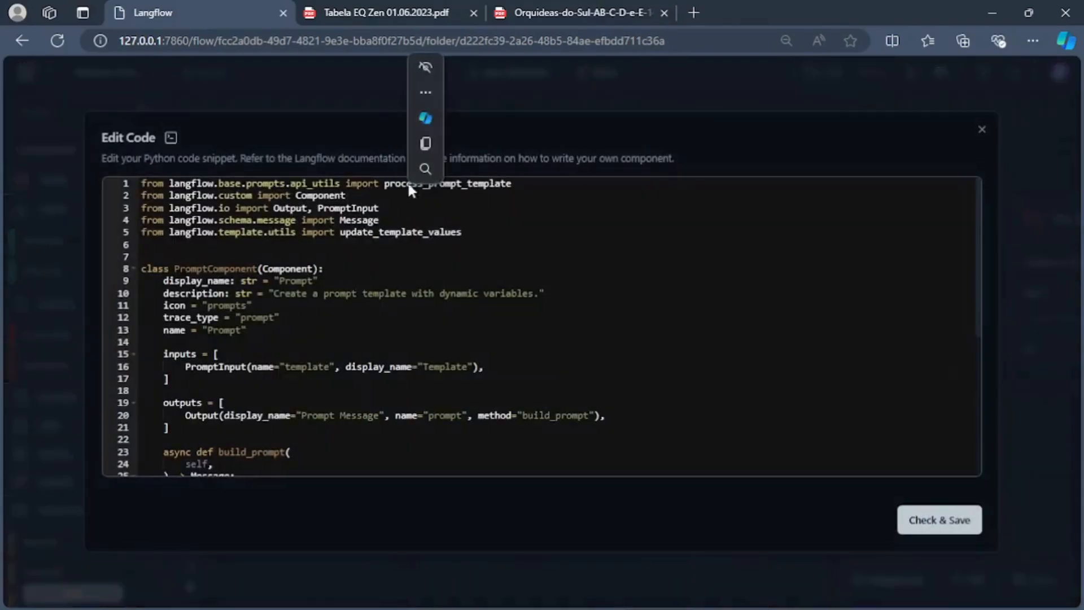
click(982, 129)
Step: Open the Prompt component's template, review its context and user_message variables and close it unchanged
drag(587, 223, 653, 225)
mouse_move(309, 213)
mouse_down()
mouse_move(399, 235)
mouse_move(451, 218)
mouse_move(327, 219)
mouse_up()
click(603, 337)
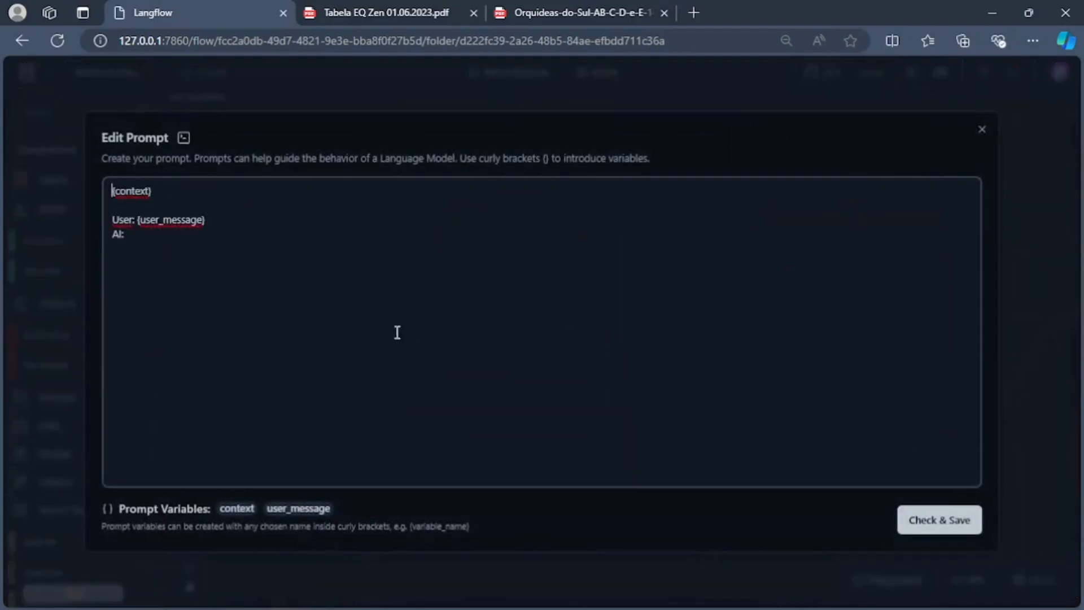
click(141, 191)
click(981, 129)
Step: Open the new global variable form for the OpenAI component's API key, review its fields and close it without creating one
drag(1028, 266, 571, 271)
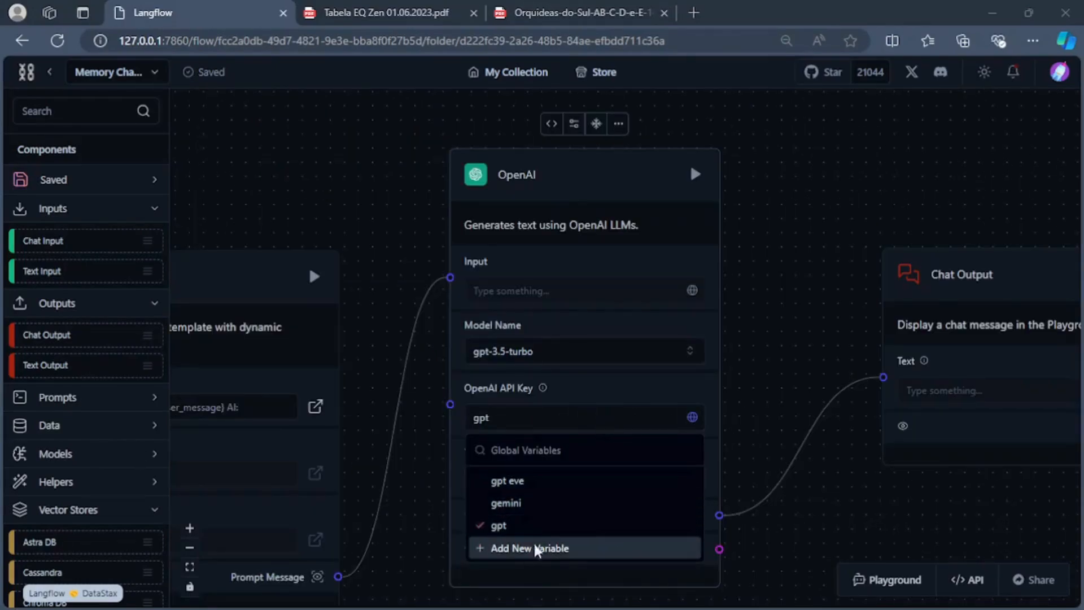
click(562, 551)
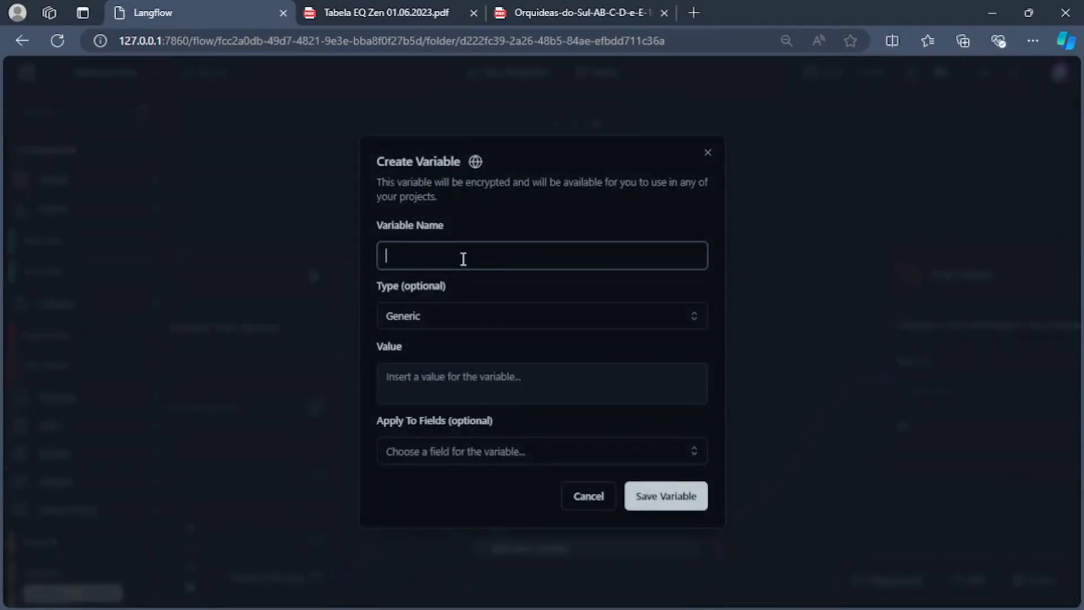
click(426, 374)
click(707, 154)
click(780, 378)
Step: Open the Playground for the Memory Chatbot flow and send the chat message "hello"
drag(756, 287, 594, 279)
scroll(714, 434, down, 3)
click(891, 578)
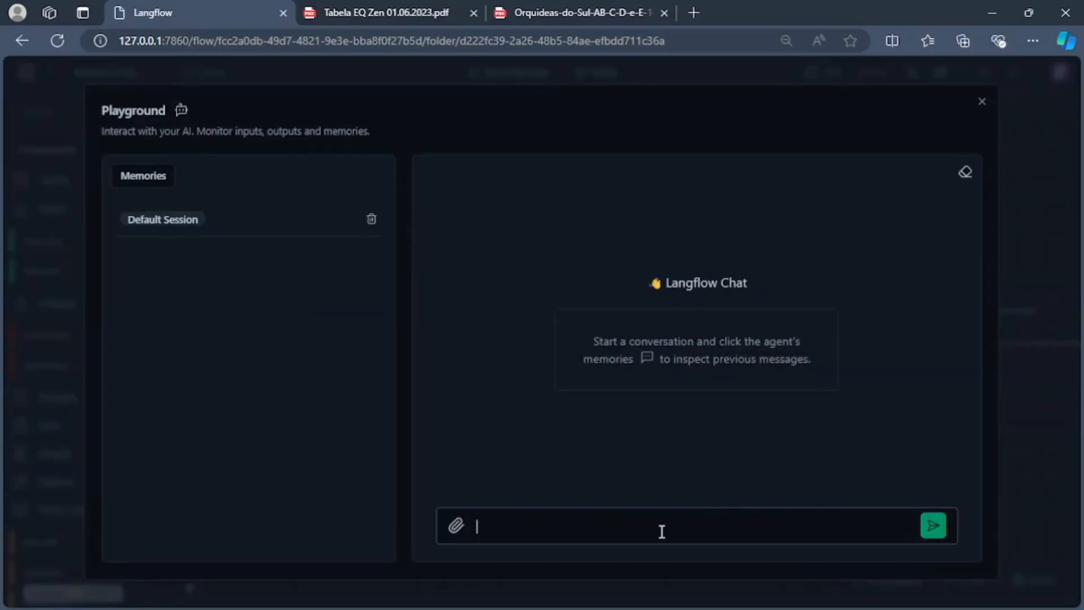
text(oi)
key(BackSpace)
key(BackSpace)
text(hello)
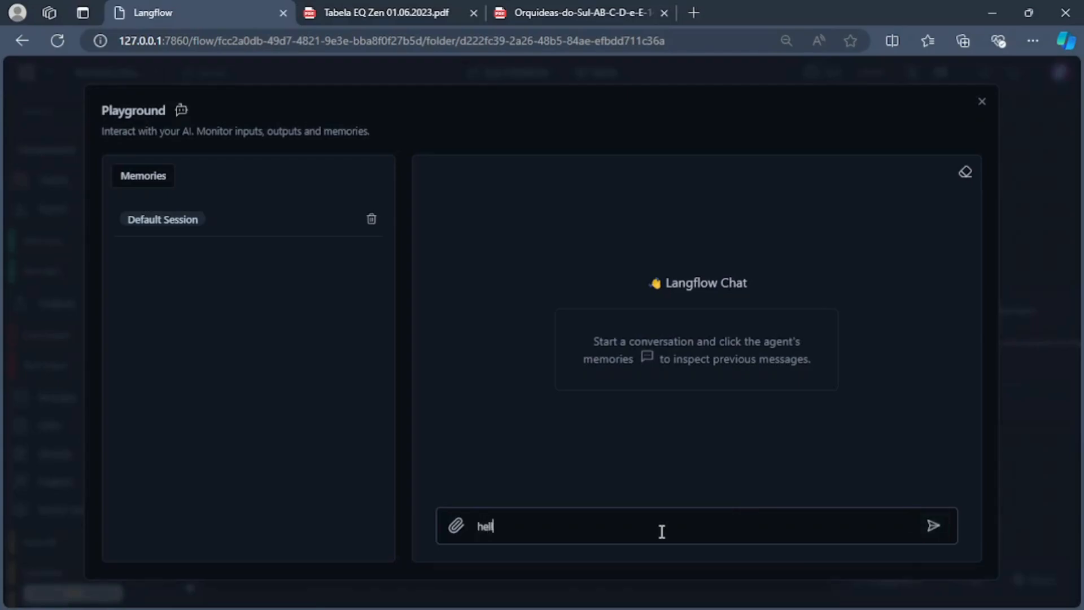
key(Return)
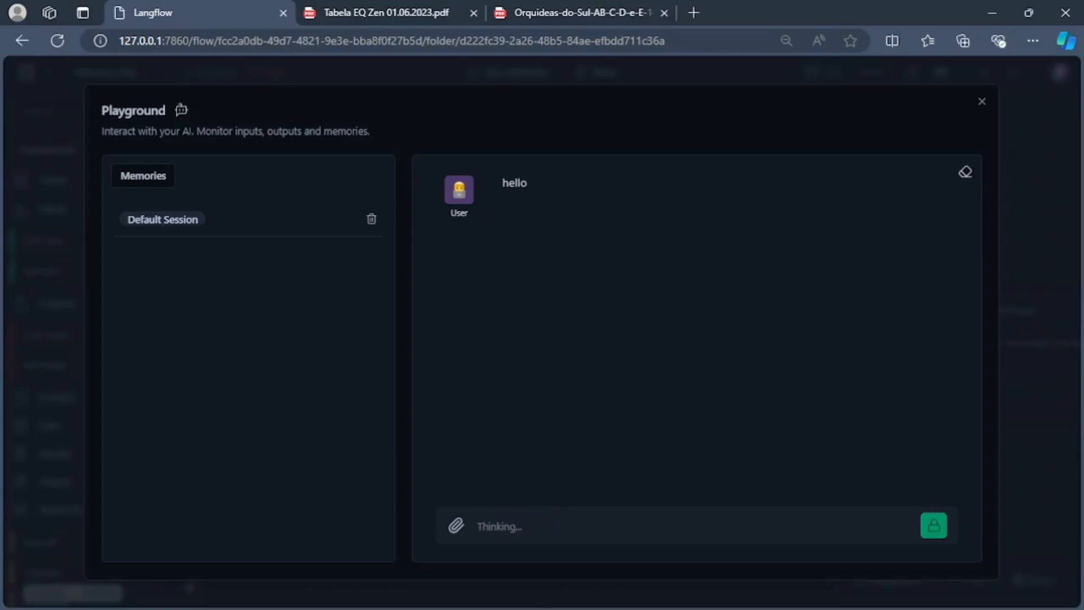
Step: Send a second chat message that states the user's first name, and close the Playground
click(685, 537)
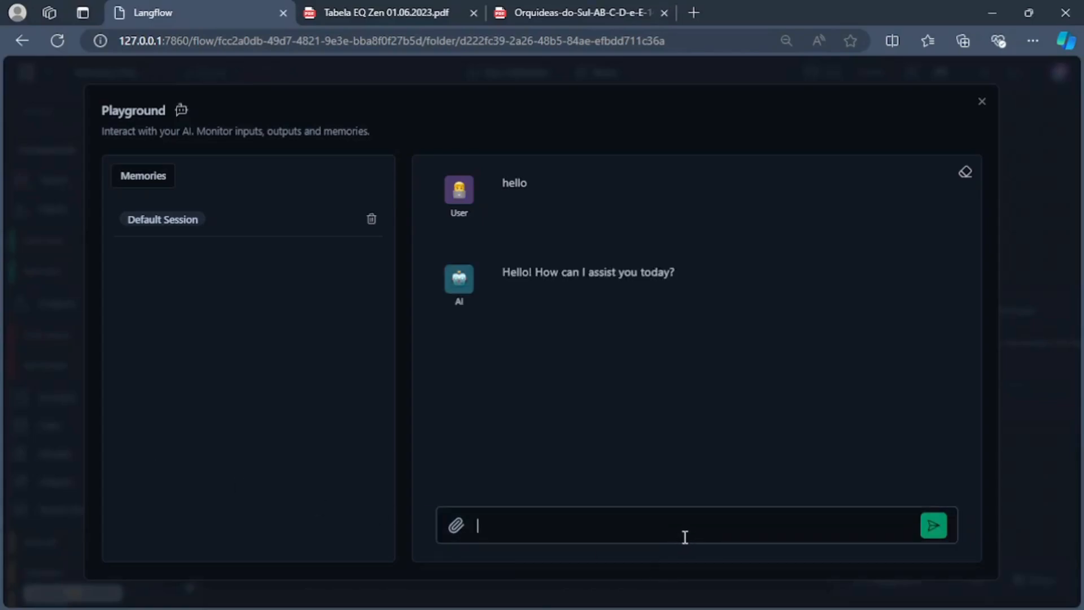
text(my name )
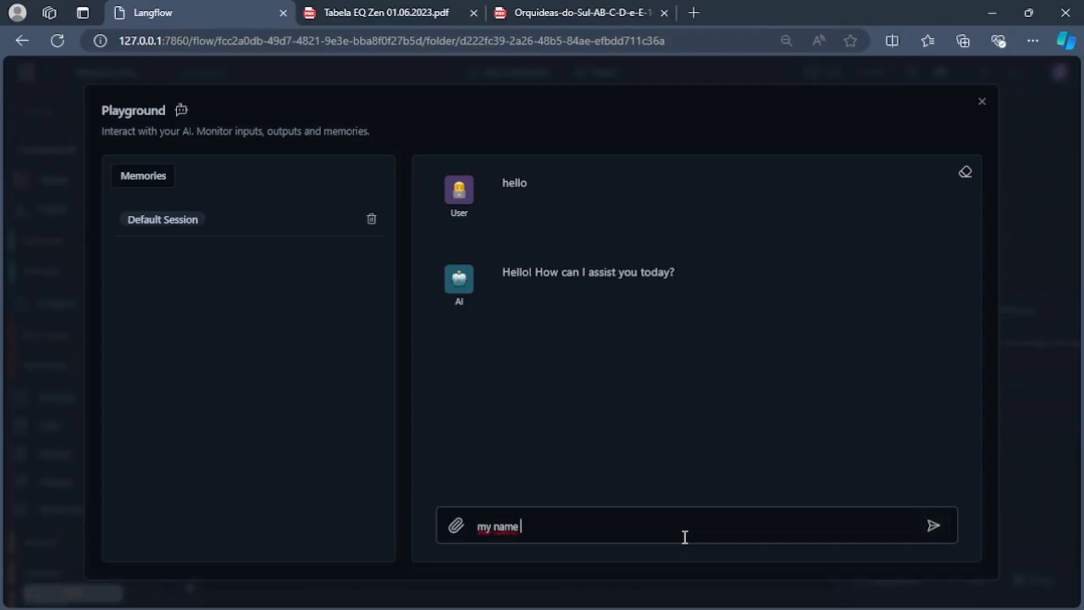
text(is Evelyn)
key(Return)
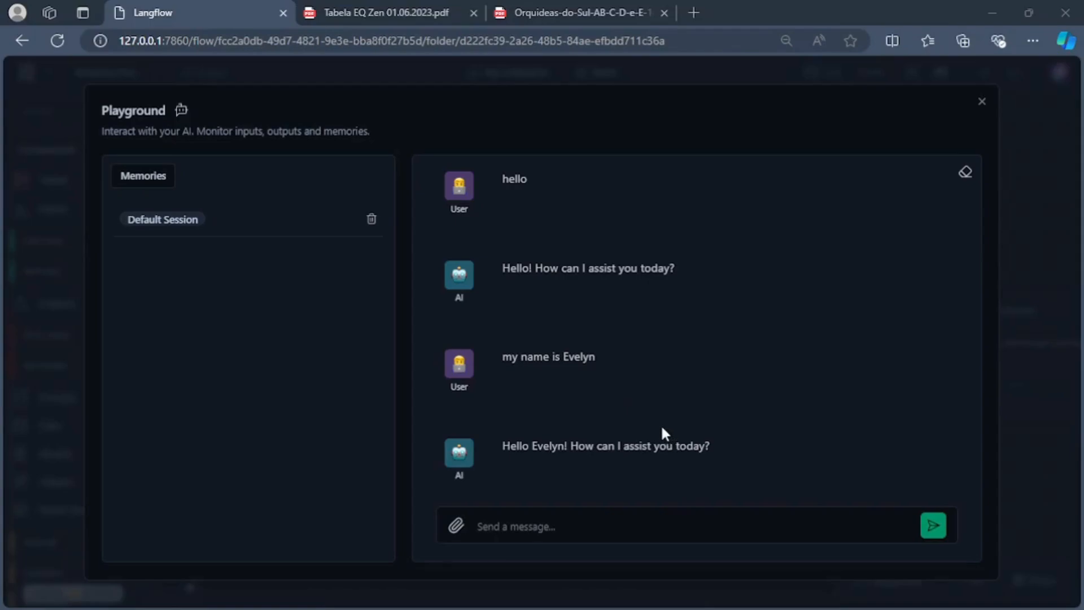
click(983, 103)
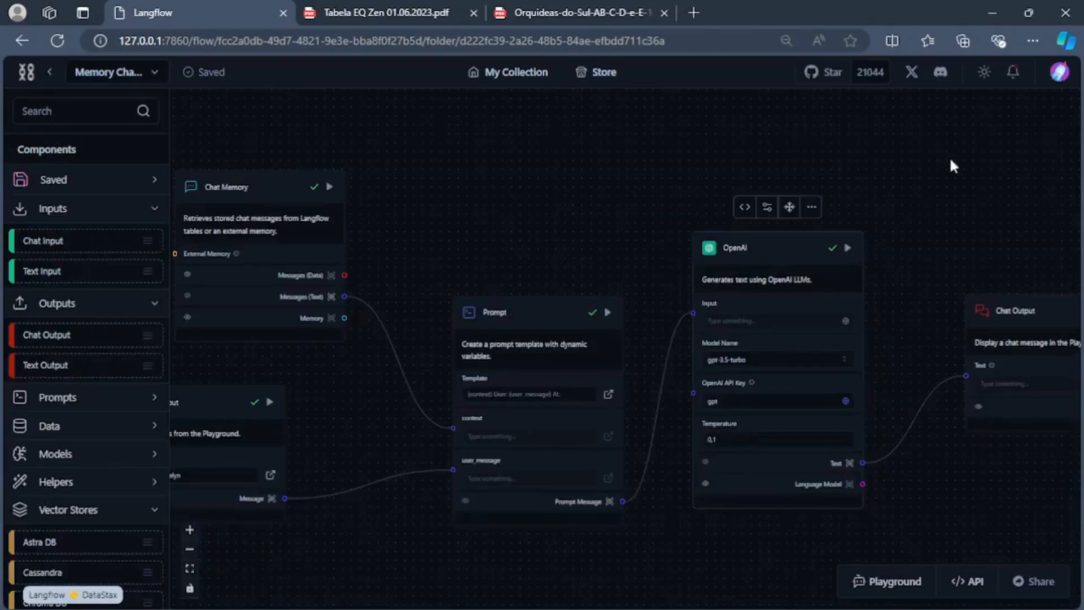
Step: Switch to the Tabela EQ Zen 01.06.2023.pdf document and examine the unit table's columns, tracing unit 101's garage, area and total
scroll(403, 533, down, 1)
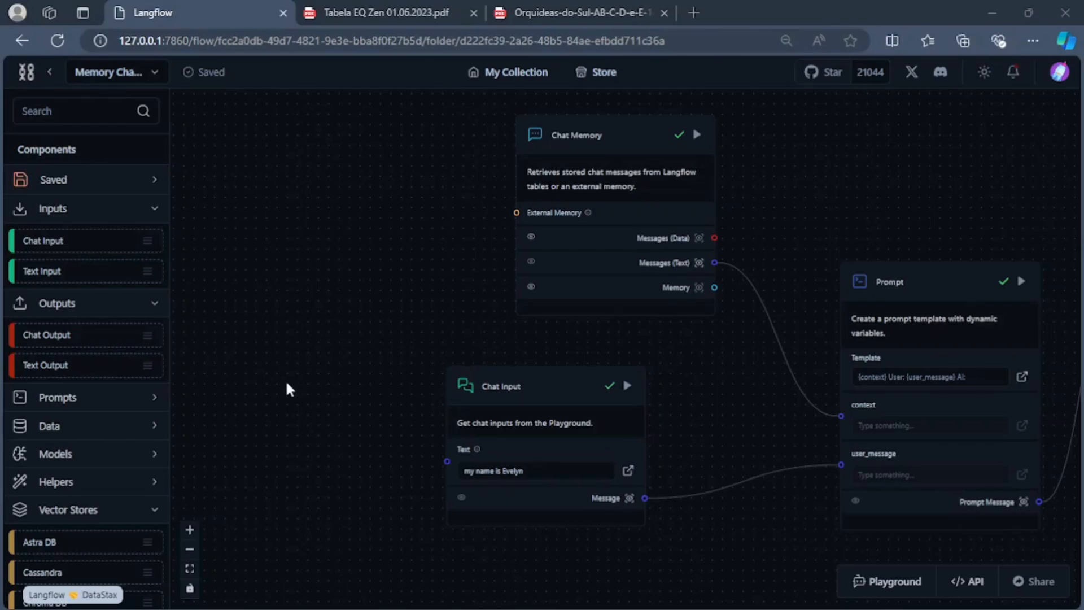
scroll(286, 384, up, 2)
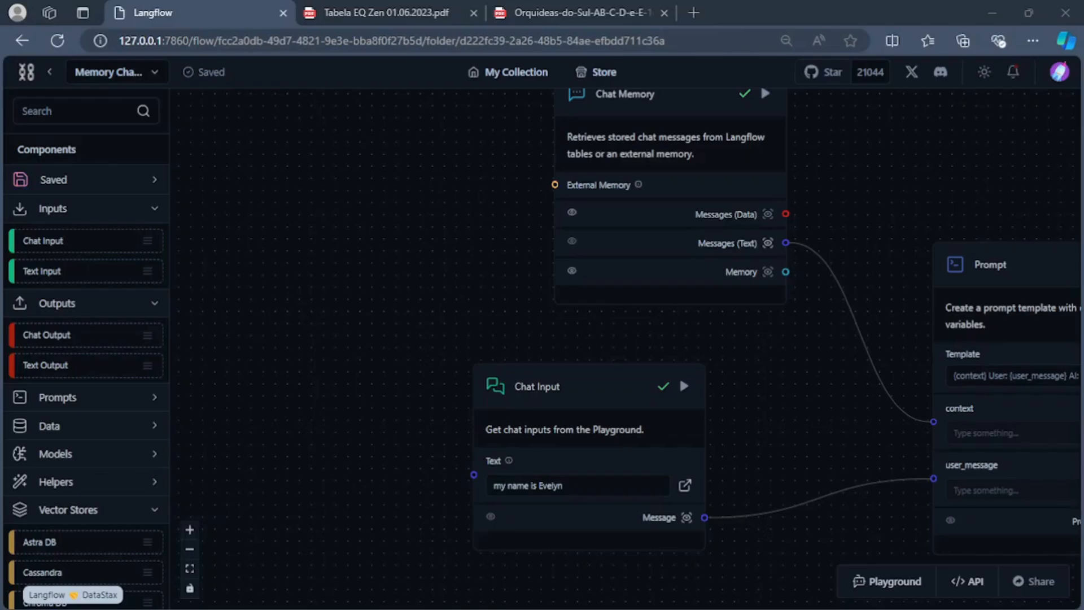
click(388, 7)
scroll(401, 272, down, 3)
scroll(401, 272, up, 3)
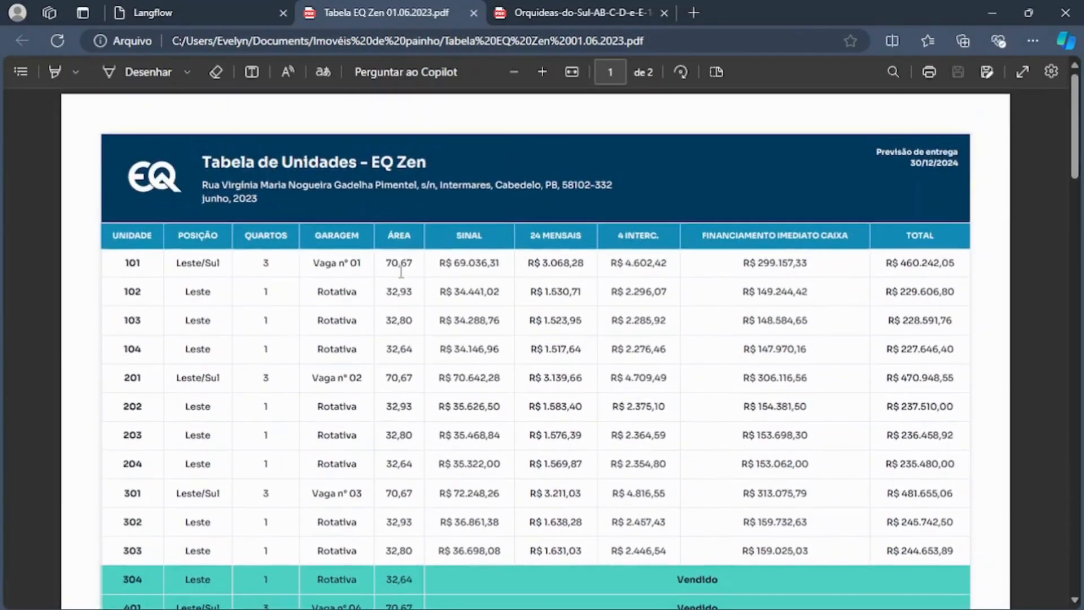
scroll(401, 272, down, 2)
scroll(389, 305, up, 2)
scroll(367, 344, down, 2)
scroll(333, 395, up, 2)
drag(332, 264, 447, 264)
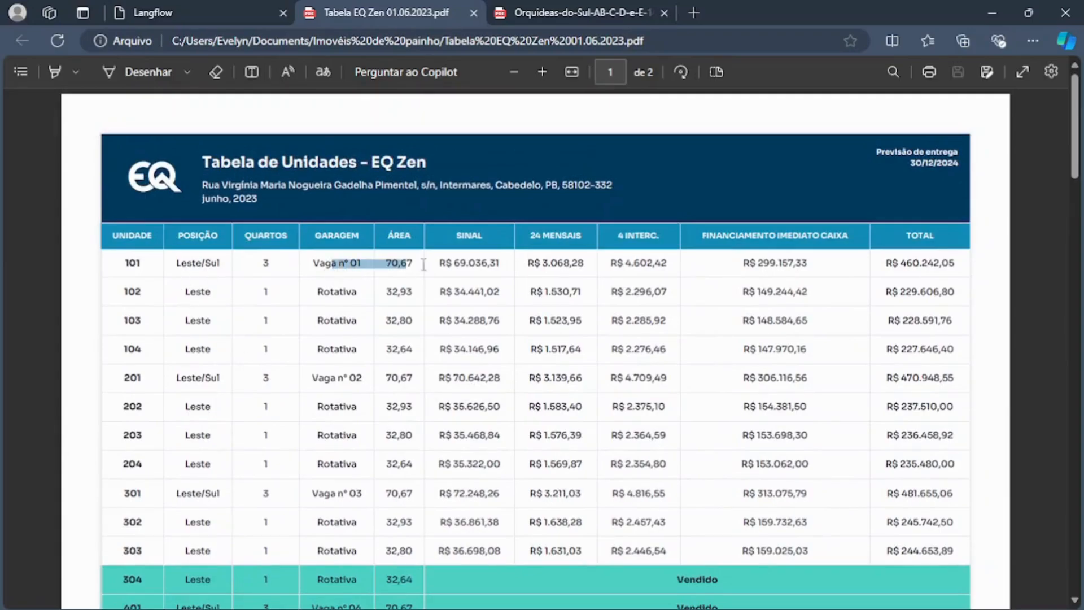
drag(901, 263, 956, 264)
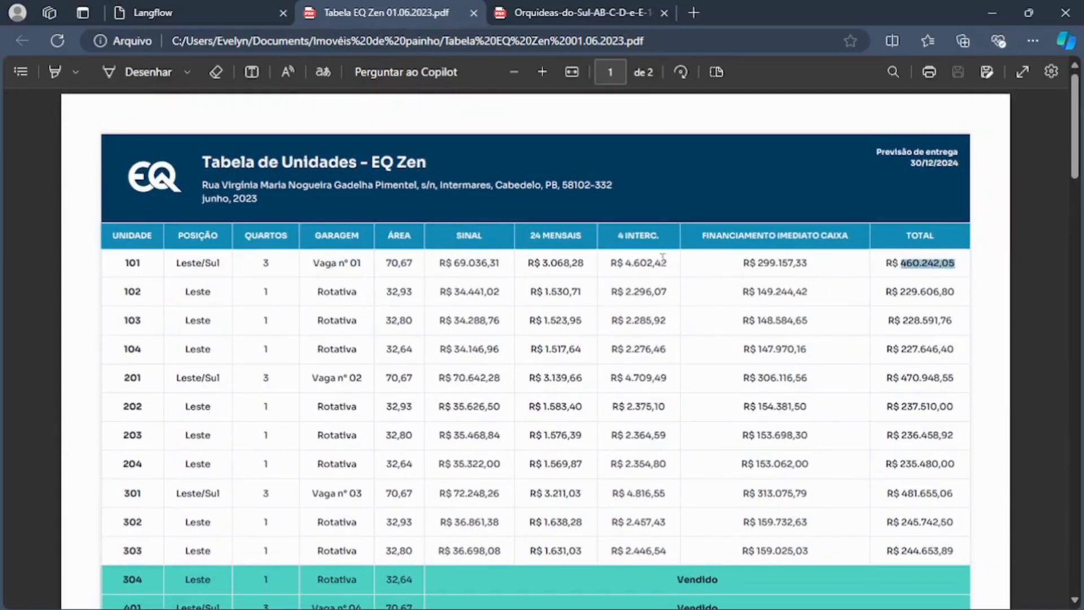
Step: Review the sold units and the development information listed on the first page of the EQ Zen table
scroll(485, 299, down, 4)
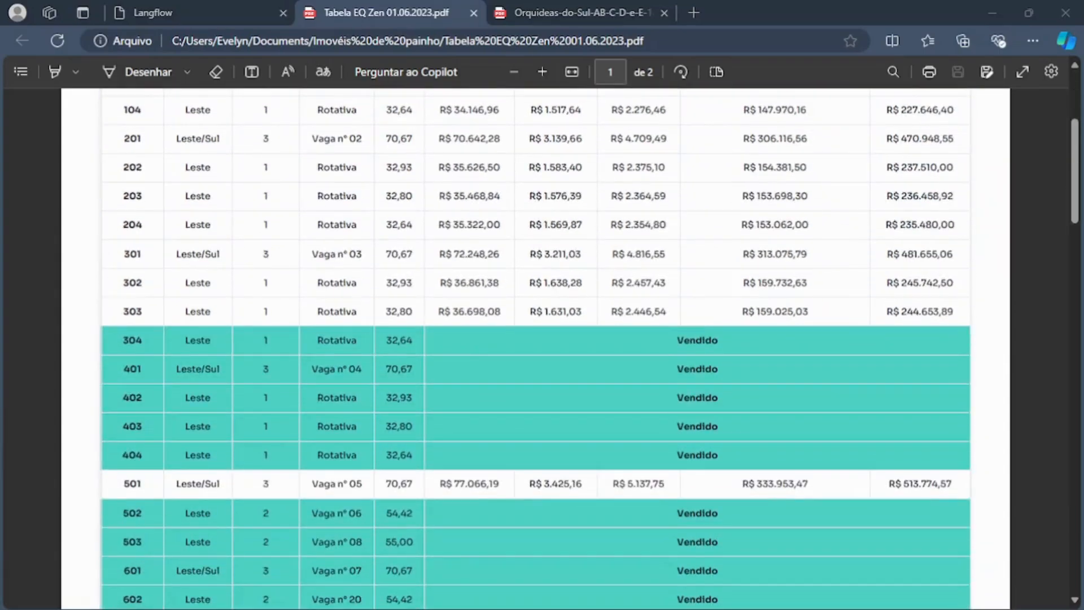
scroll(237, 373, up, 5)
scroll(237, 373, down, 6)
scroll(238, 370, down, 7)
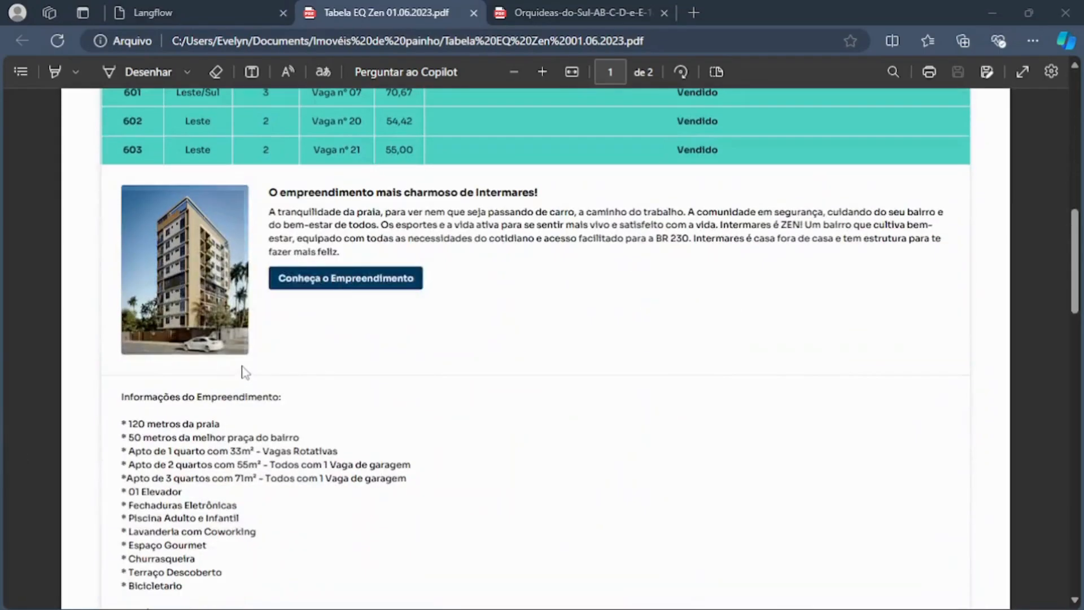
scroll(247, 370, down, 3)
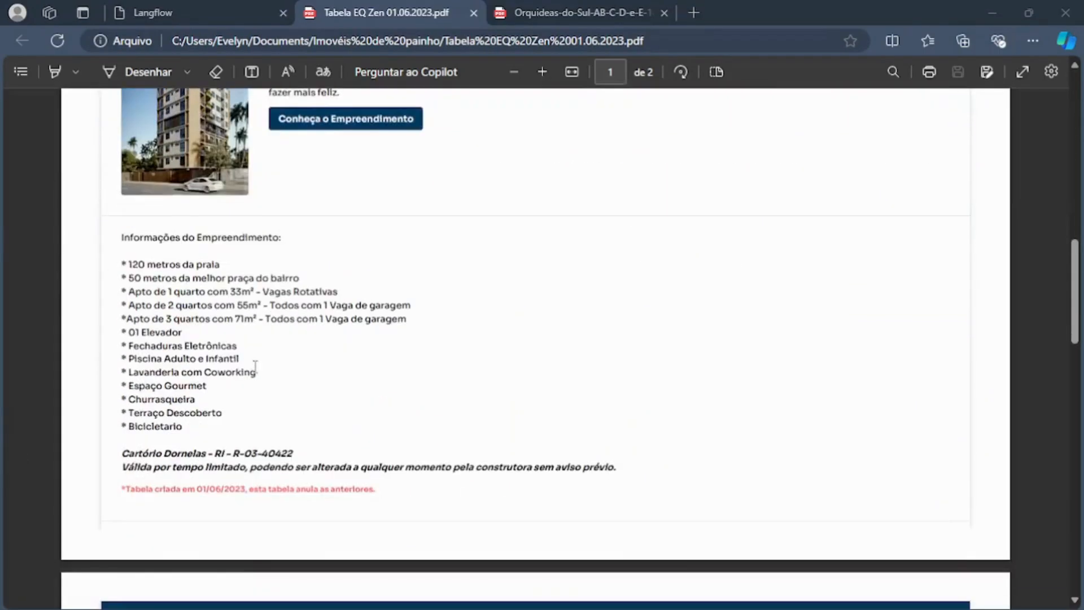
scroll(293, 341, up, 3)
drag(136, 438, 182, 467)
scroll(181, 466, down, 3)
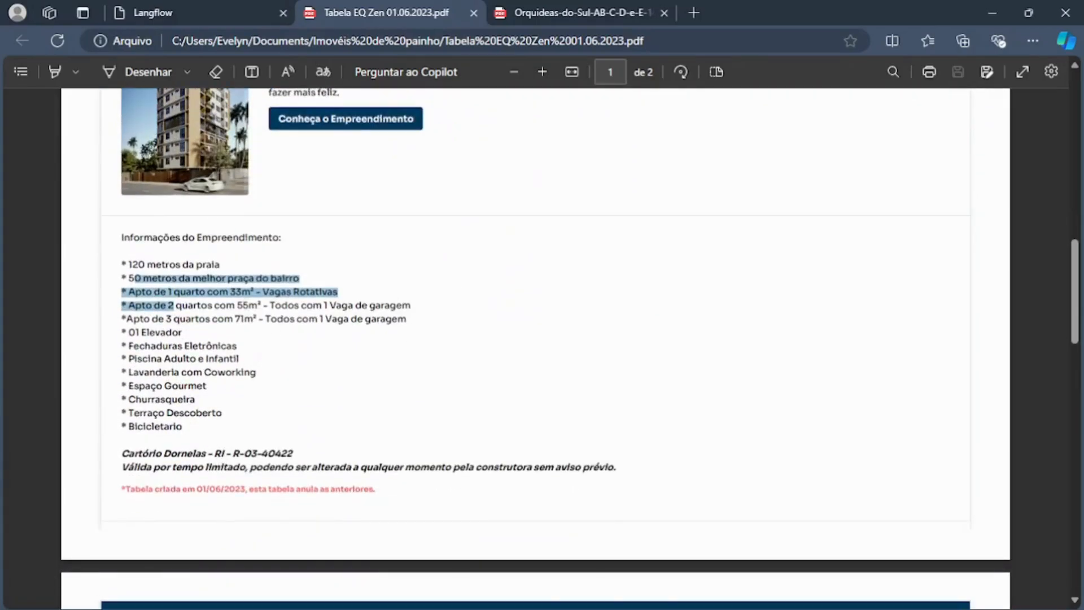
Step: Examine the units on the second page of the EQ Zen document and compare them with the first page's table
scroll(212, 456, down, 7)
scroll(212, 456, down, 1)
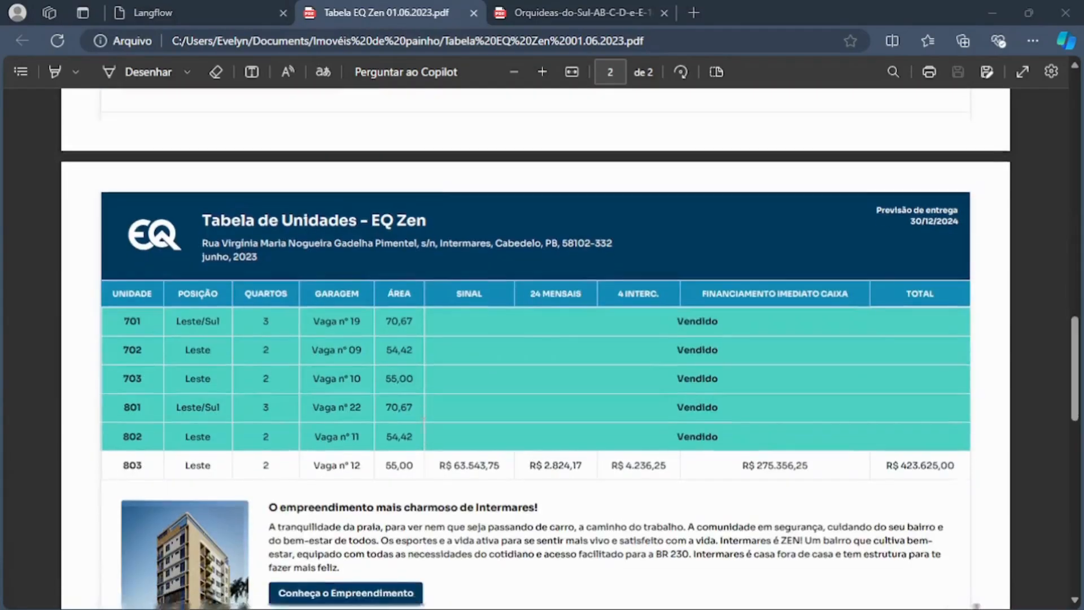
scroll(424, 421, up, 10)
scroll(424, 421, down, 7)
scroll(424, 420, up, 7)
scroll(424, 421, down, 8)
scroll(424, 421, up, 10)
scroll(535, 349, up, 5)
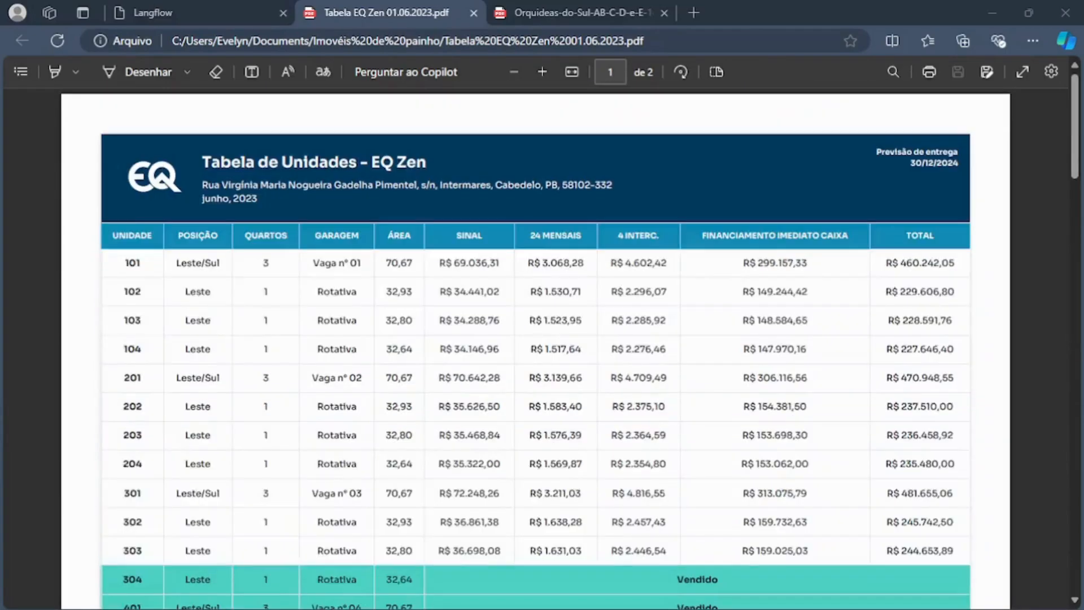
scroll(547, 480, down, 4)
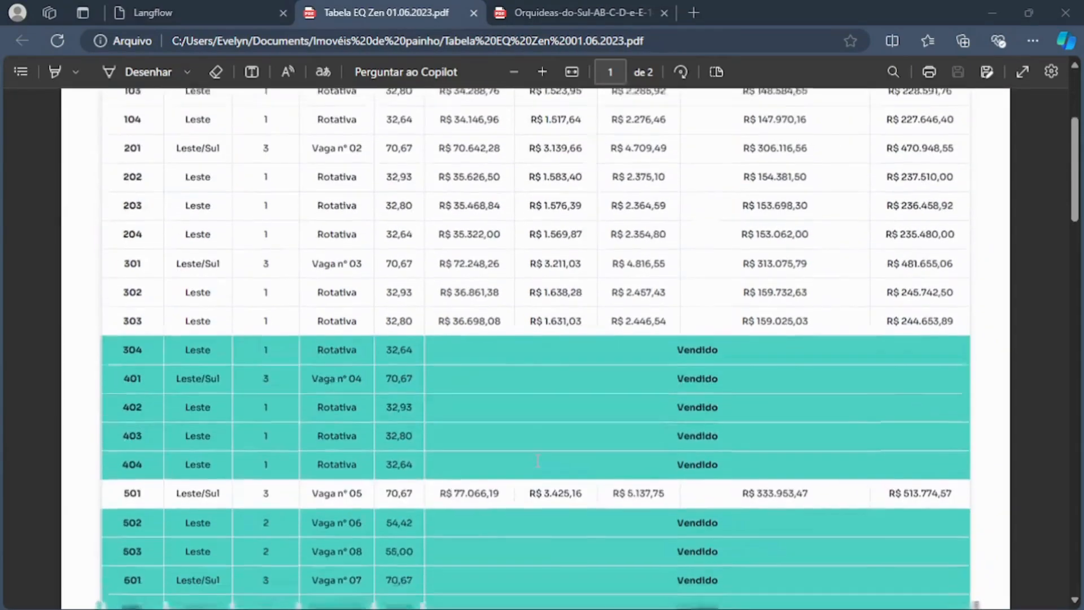
scroll(353, 416, down, 4)
scroll(286, 303, up, 8)
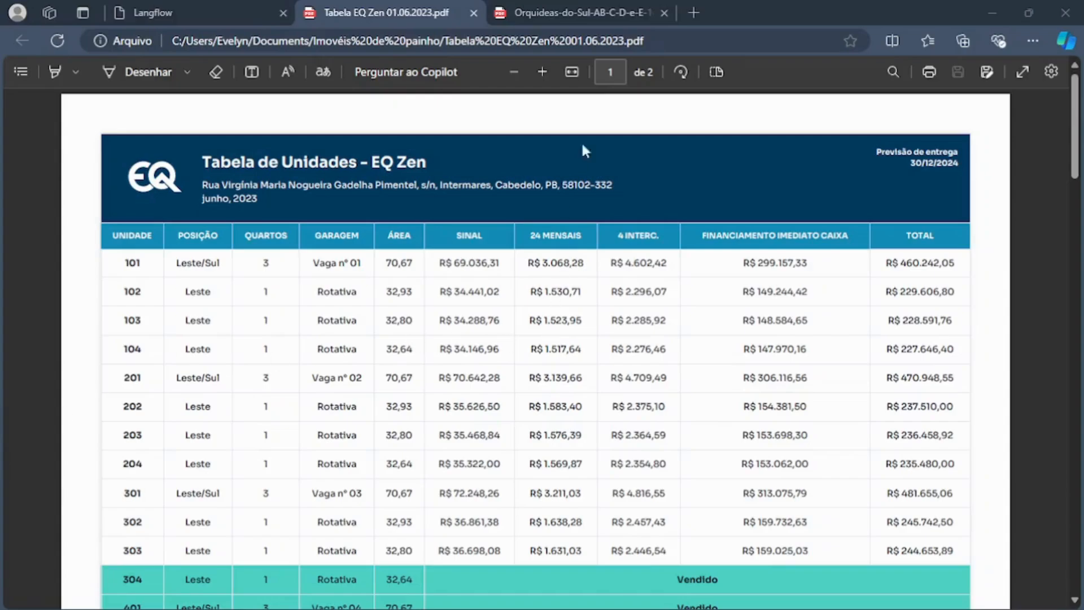
Step: Switch to the Orquideas-do-Sul PDF and look through its contents
click(575, 10)
scroll(497, 356, up, 5)
scroll(490, 362, down, 15)
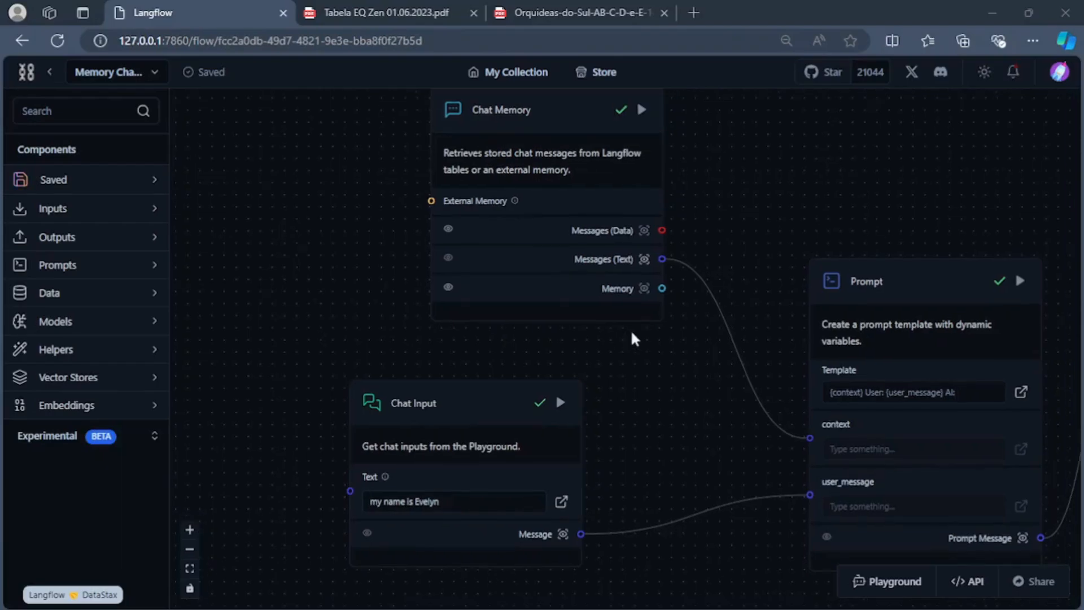
Step: In Langflow, open the Real Estate Ad Generator project from the Youtube folder and inspect its Chat Input with file loader component
click(28, 75)
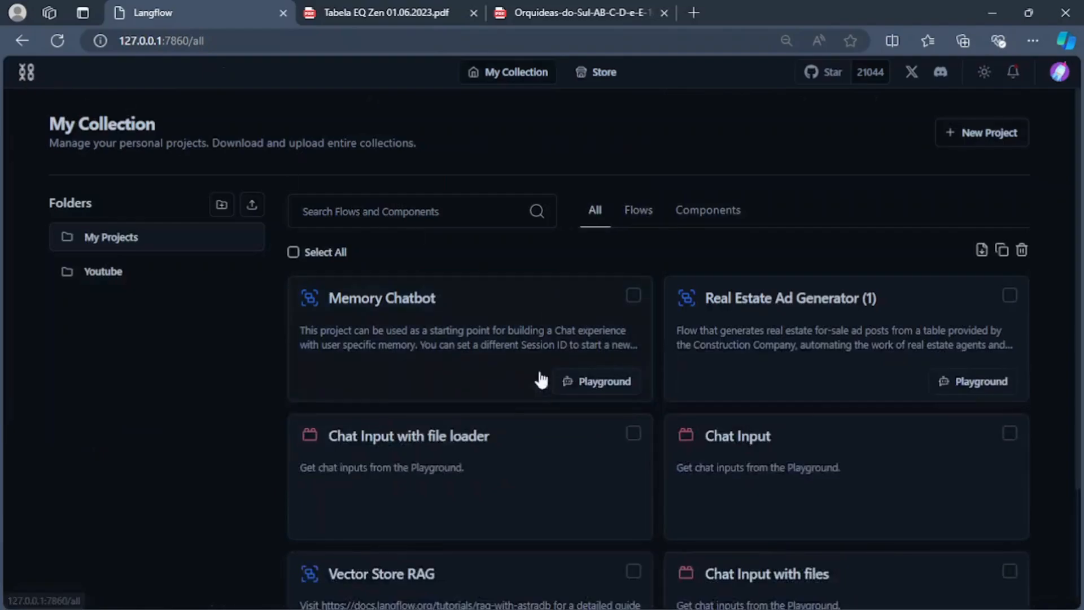
click(148, 277)
click(496, 352)
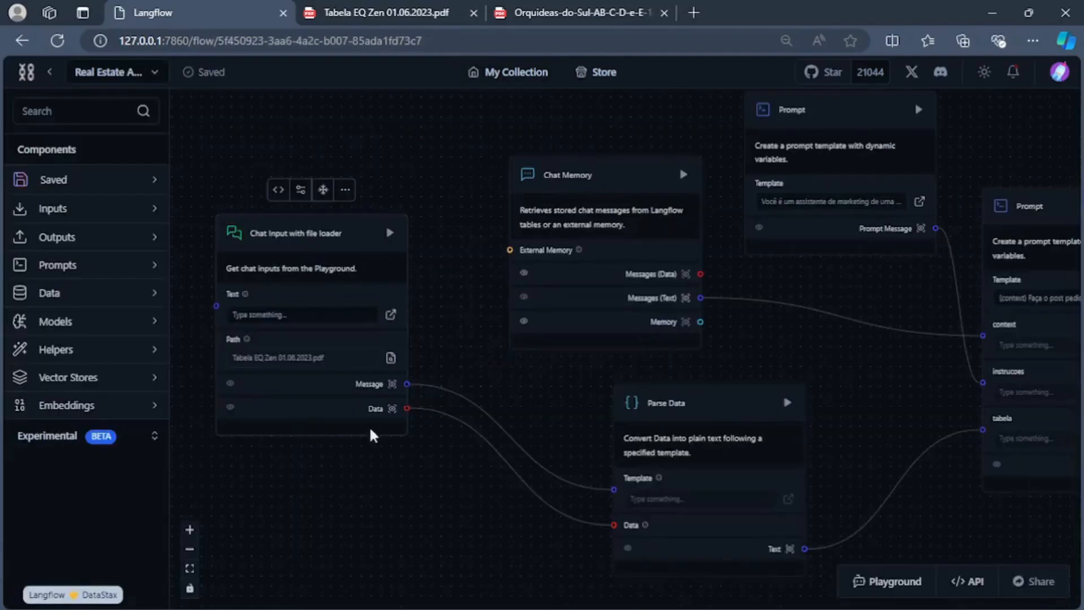
scroll(342, 452, up, 2)
scroll(339, 446, up, 2)
drag(309, 481, 453, 541)
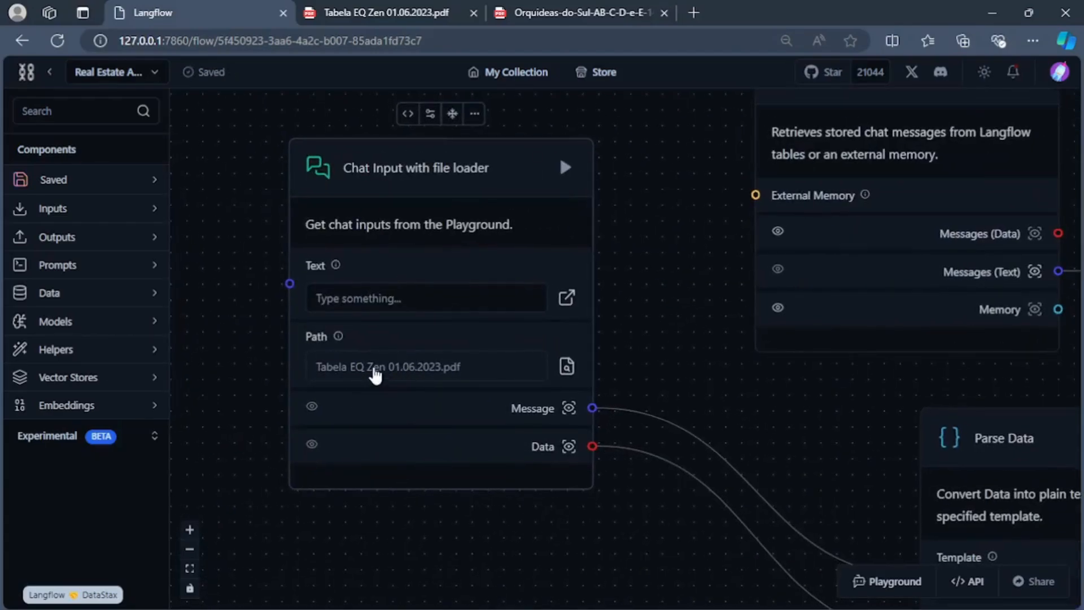
Step: Check the EQ Zen PDF against the file set in the Chat Input with file loader component, returning to the Langflow flow
click(377, 8)
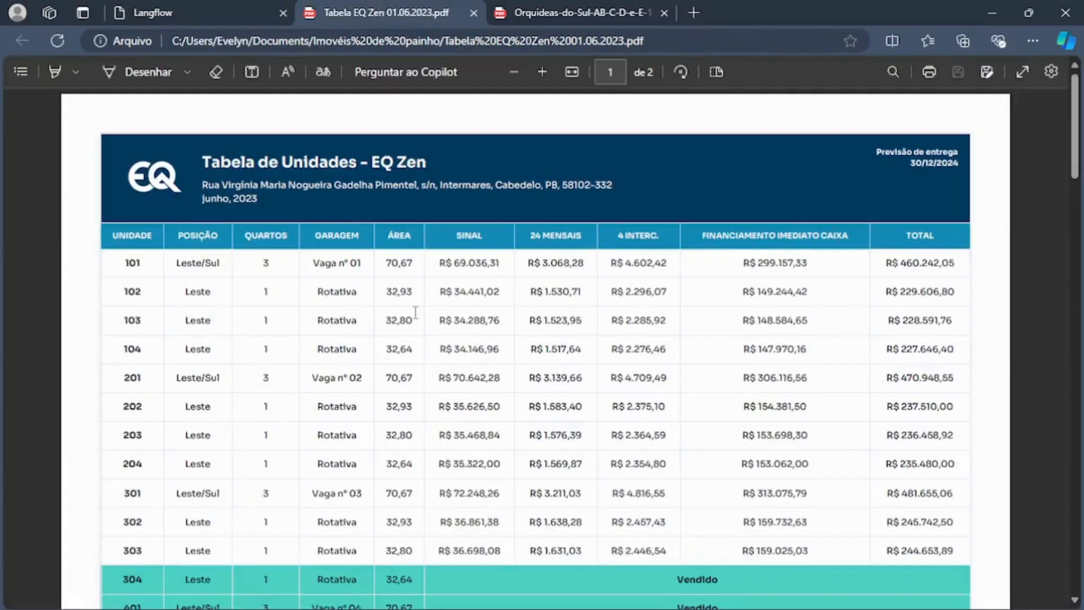
scroll(415, 316, down, 10)
scroll(415, 317, up, 4)
click(212, 6)
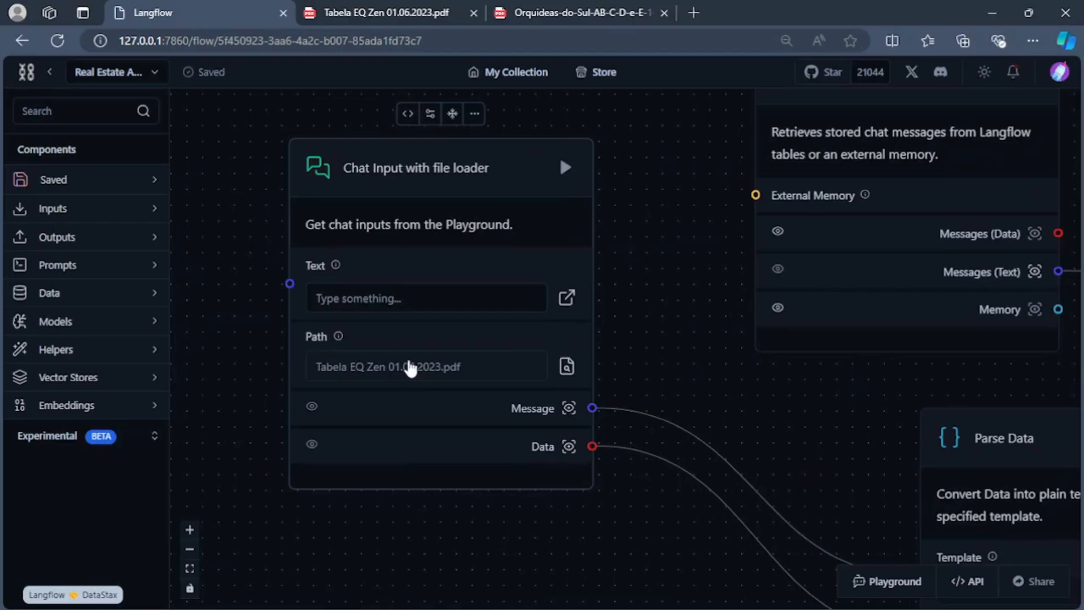
scroll(583, 346, down, 2)
scroll(582, 337, up, 2)
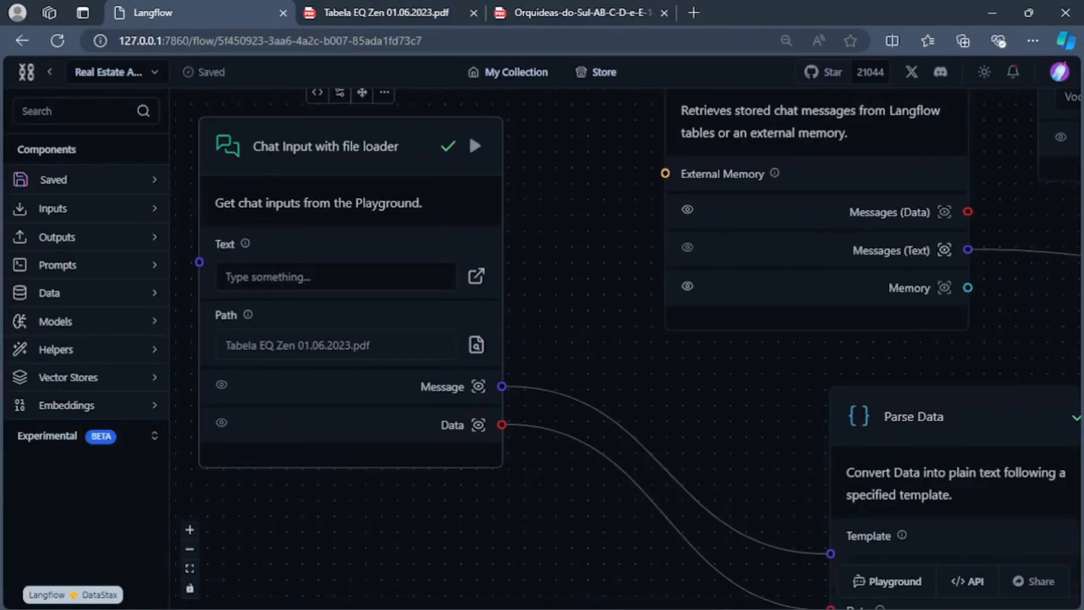
Step: Clear the Real Estate Ad Generator's Playground chat, run the flow with an empty message and read through the generated ad
drag(625, 574, 438, 467)
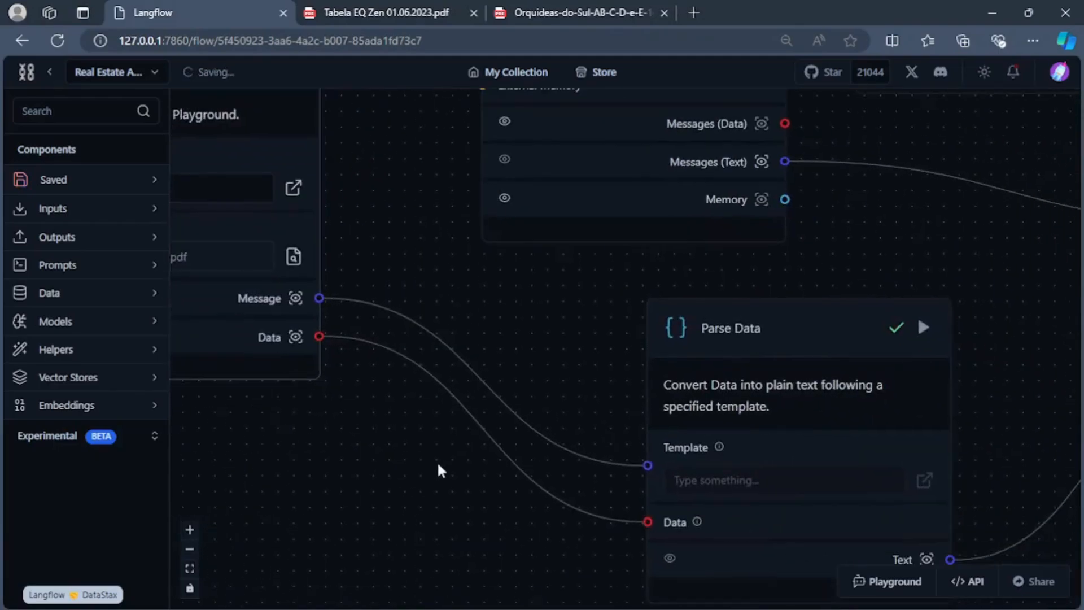
scroll(438, 467, down, 3)
click(872, 582)
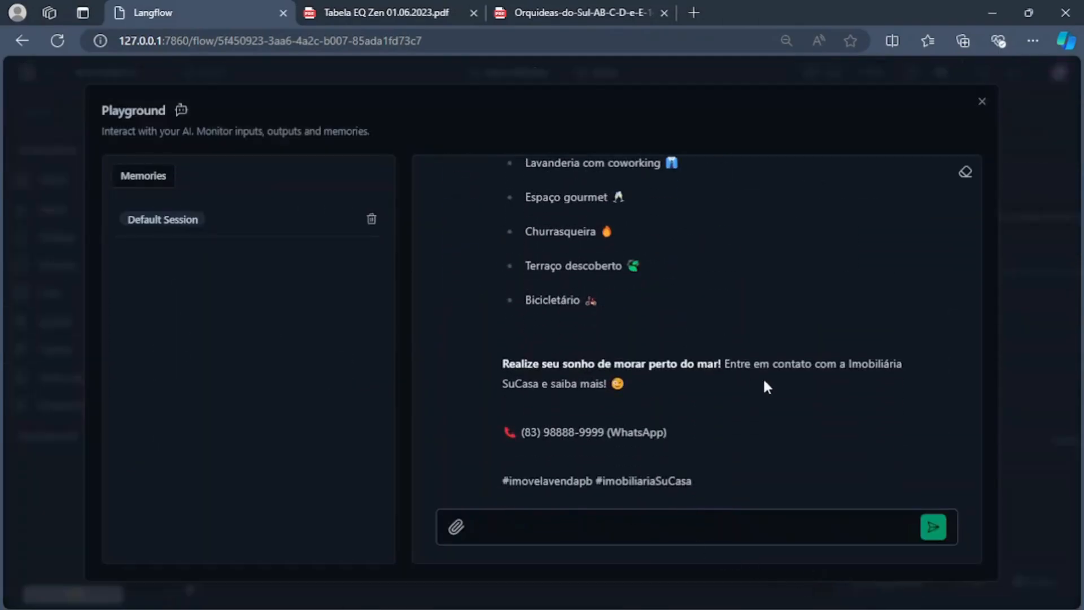
click(967, 179)
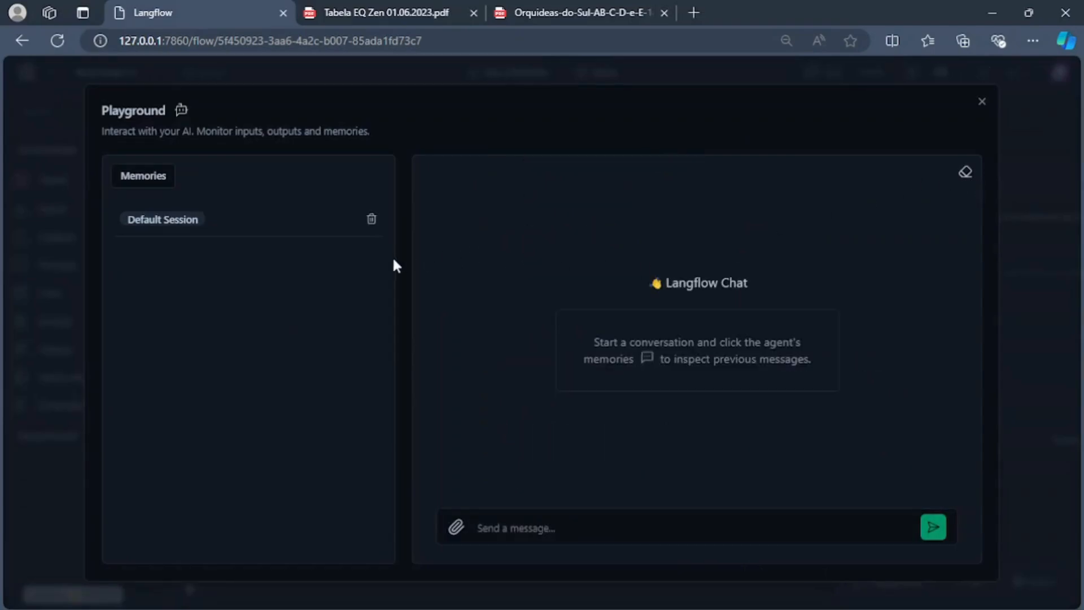
click(934, 527)
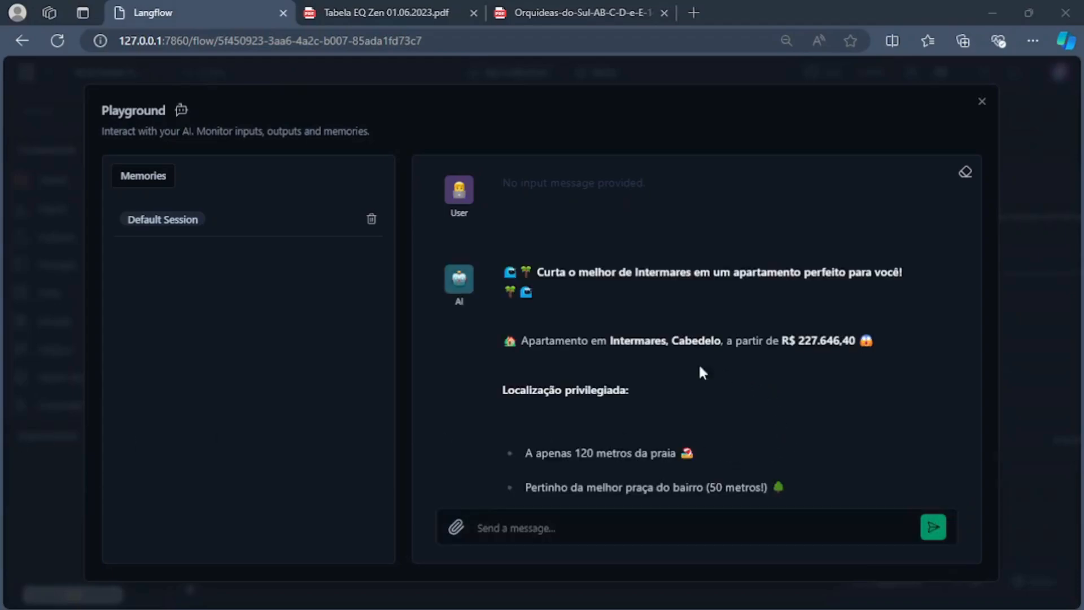
scroll(655, 338, down, 10)
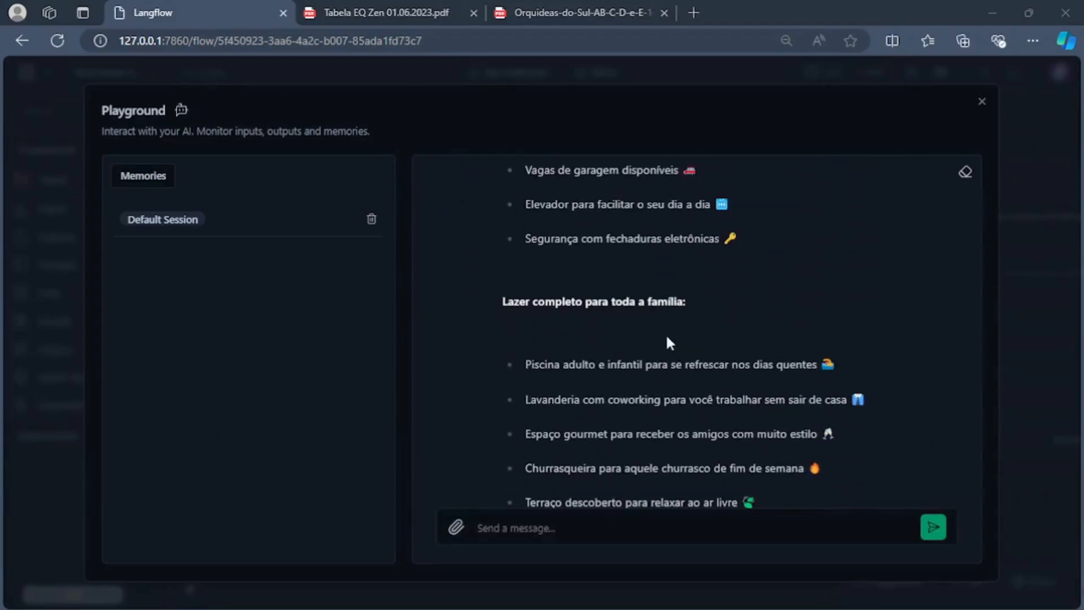
scroll(667, 339, down, 4)
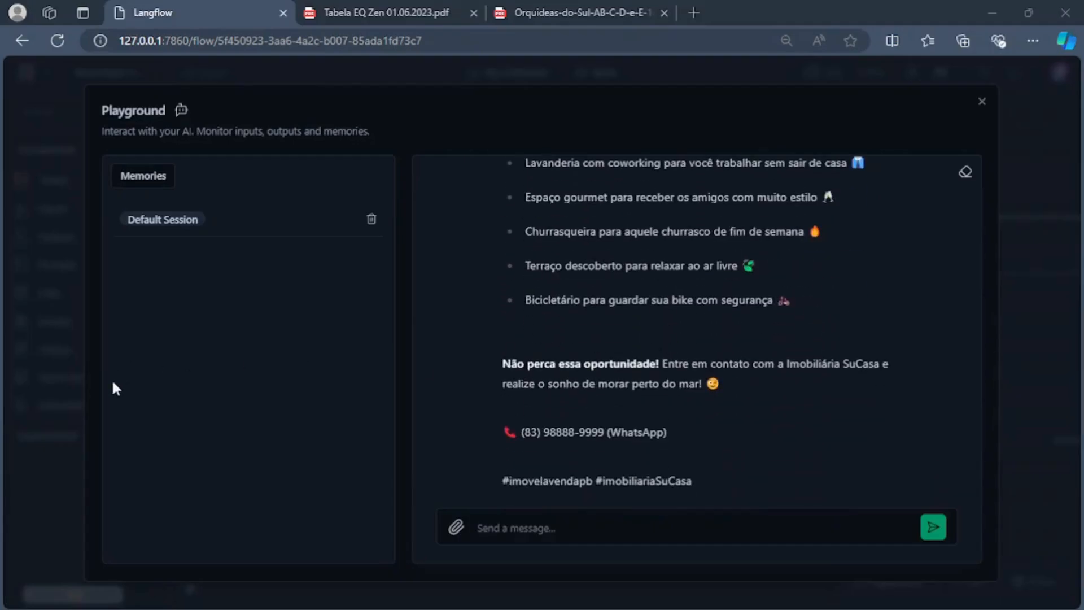
Step: Send the message "traduza isso para ingles" in the Playground and read through the translated ad
click(761, 524)
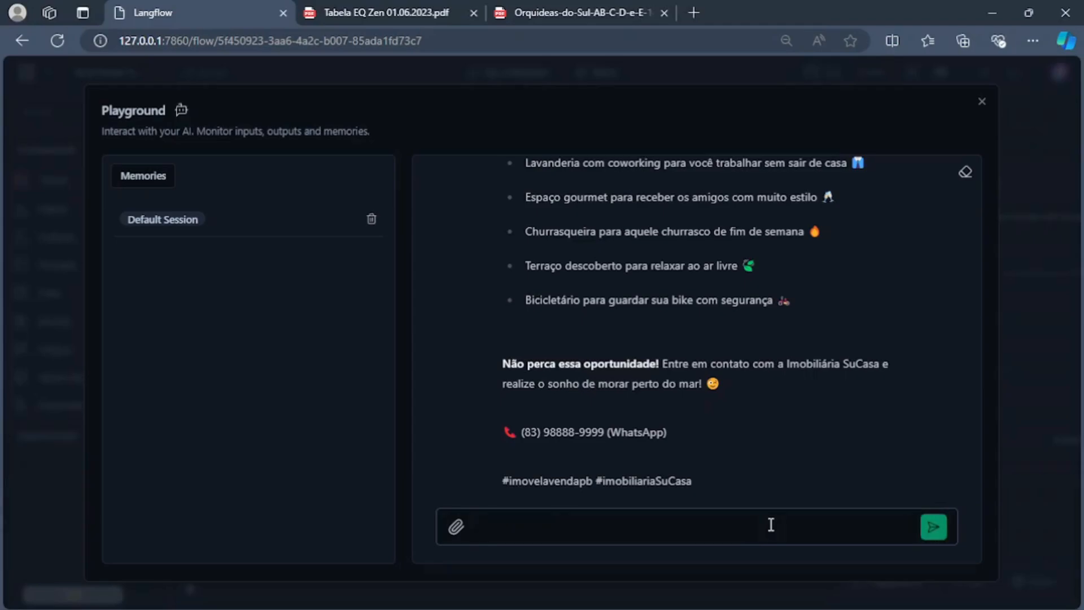
text(trad)
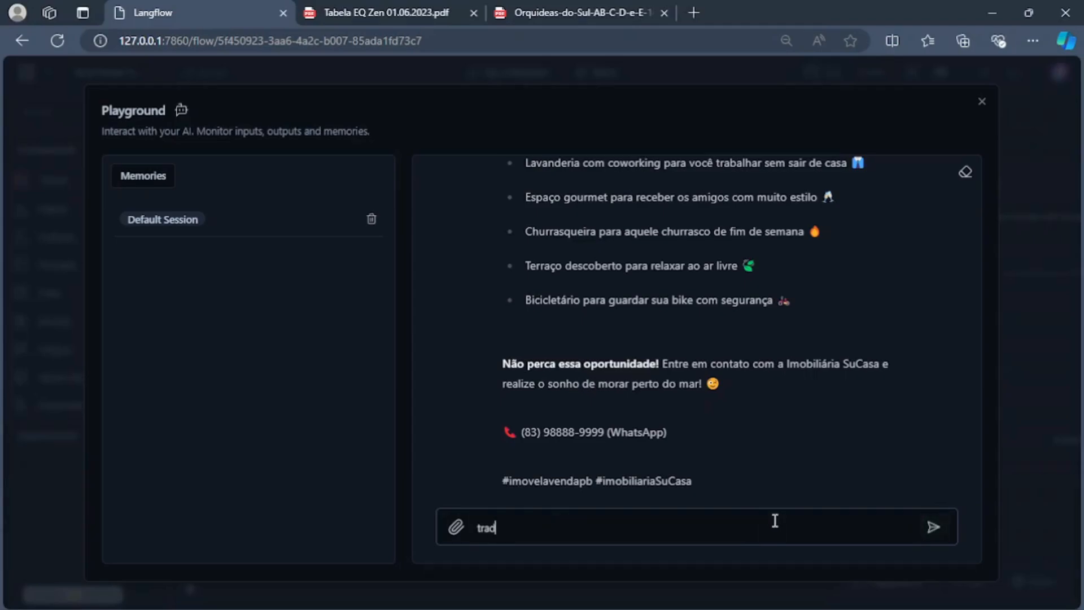
text(uza isso para ingles)
key(Return)
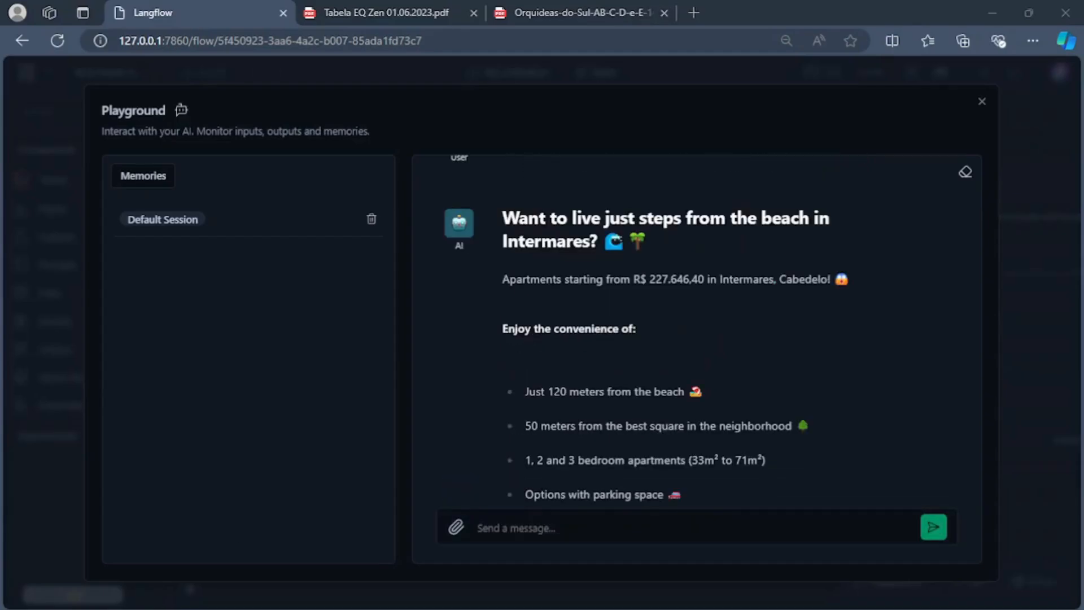
scroll(620, 385, up, 1)
scroll(565, 300, down, 4)
scroll(565, 300, down, 7)
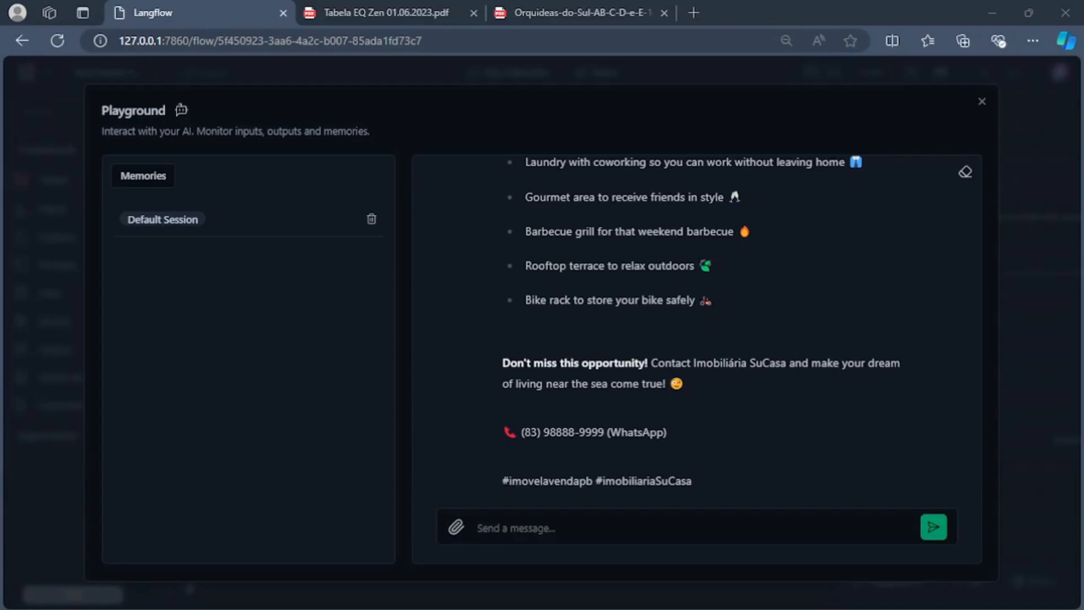
scroll(694, 331, up, 4)
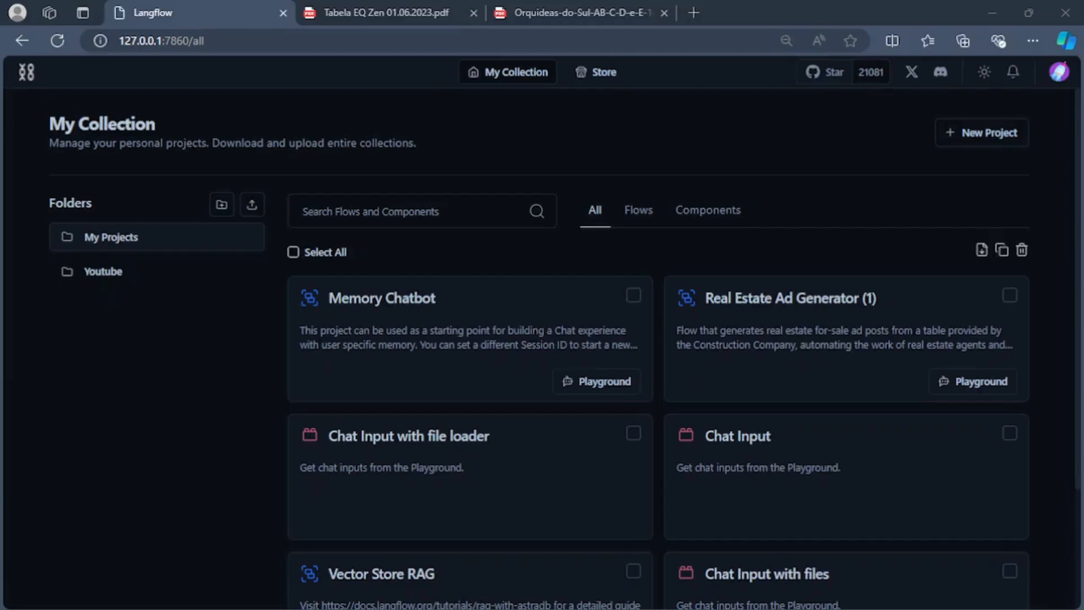
Step: Create a new project in the Youtube folder from the Blank Flow template
click(146, 273)
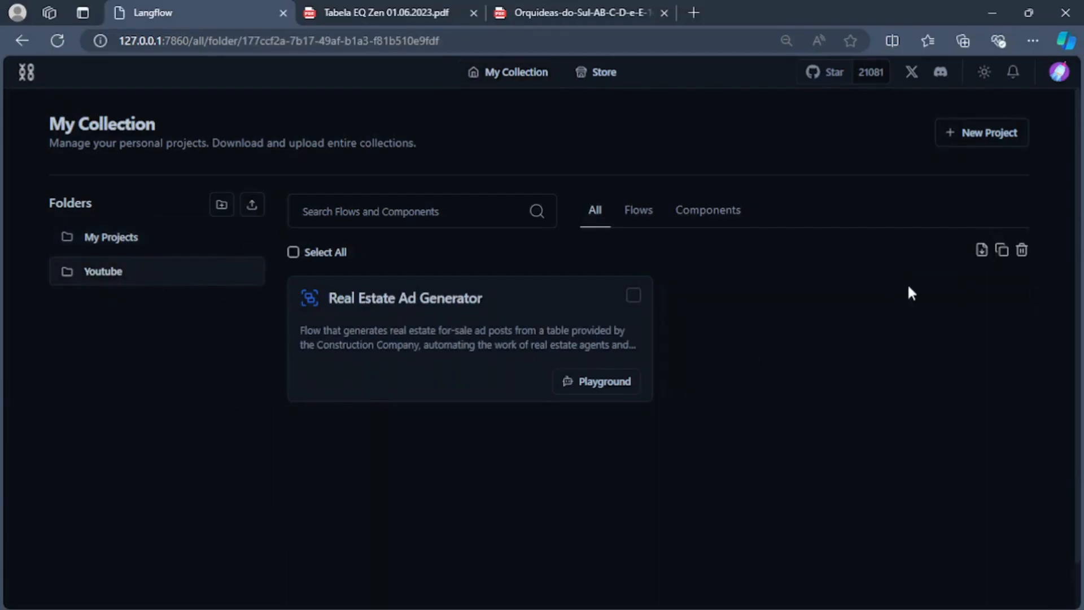
click(985, 136)
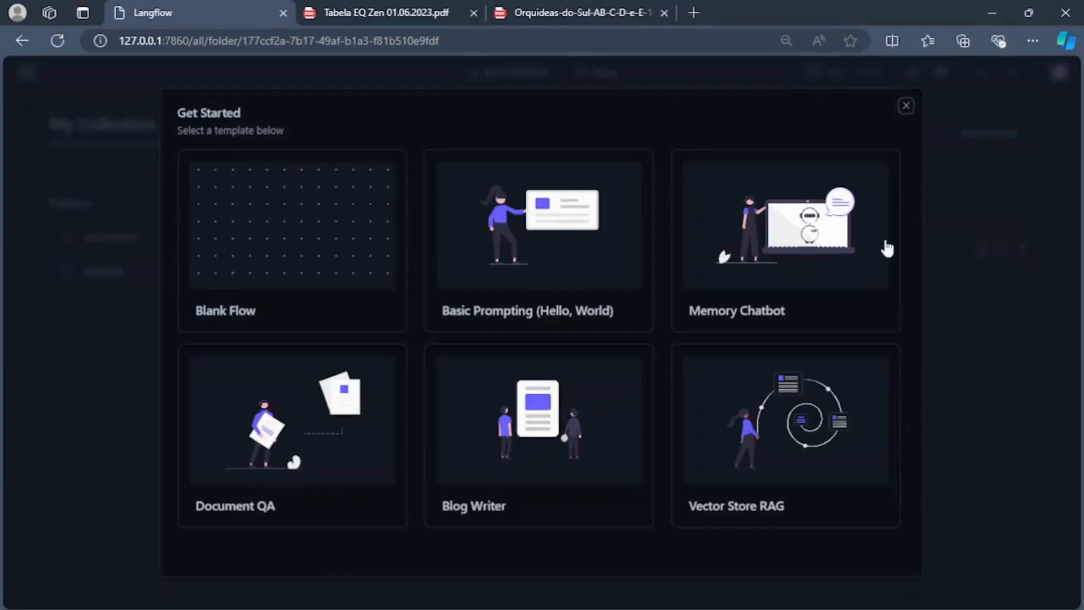
click(337, 267)
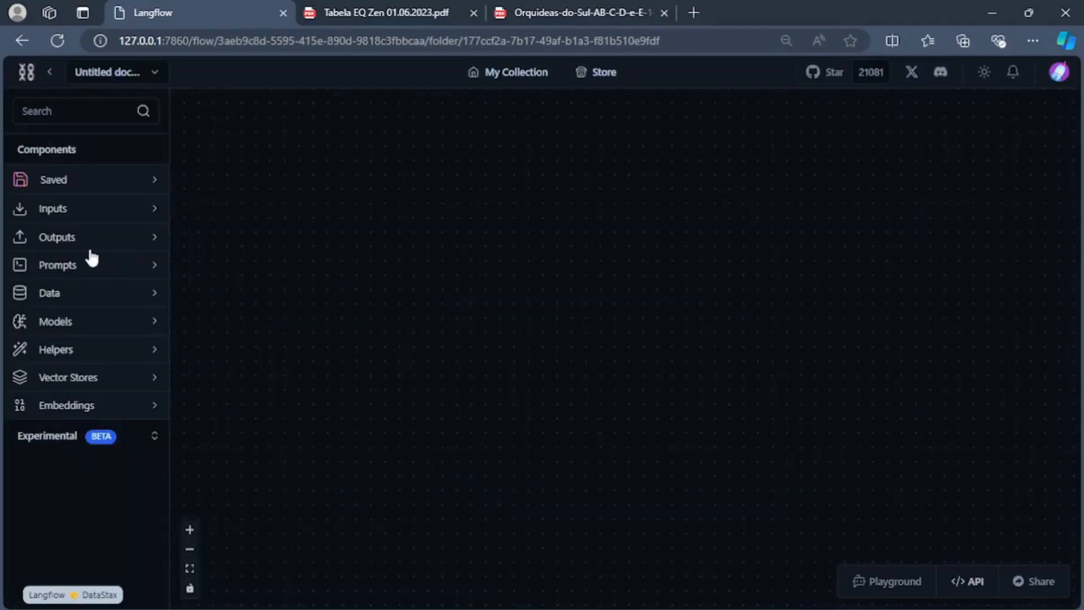
Step: Add a Chat Input component to the middle of the empty canvas
click(55, 210)
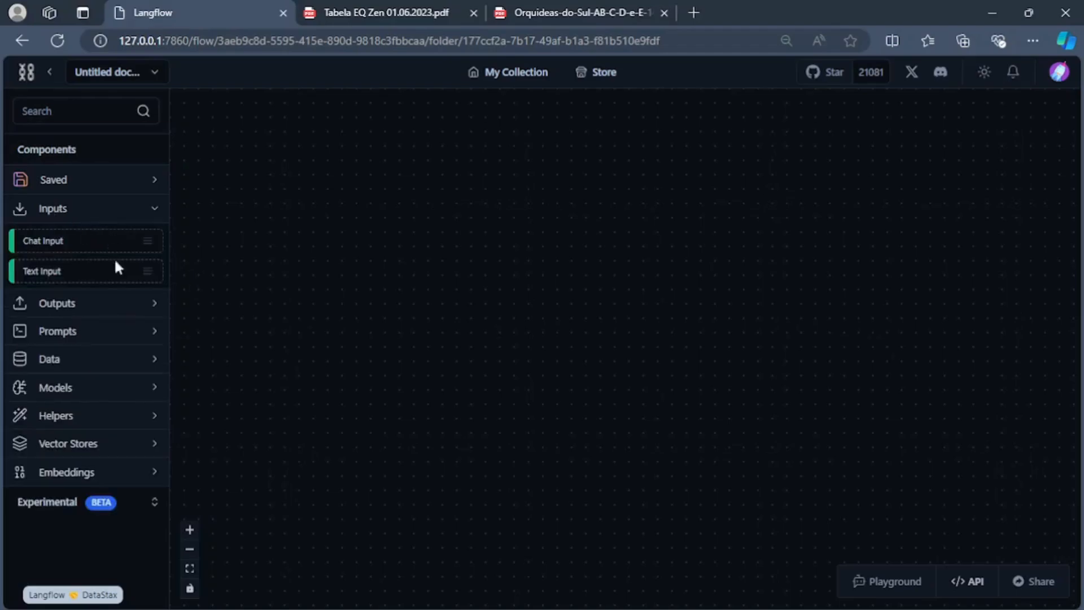
drag(308, 243, 380, 356)
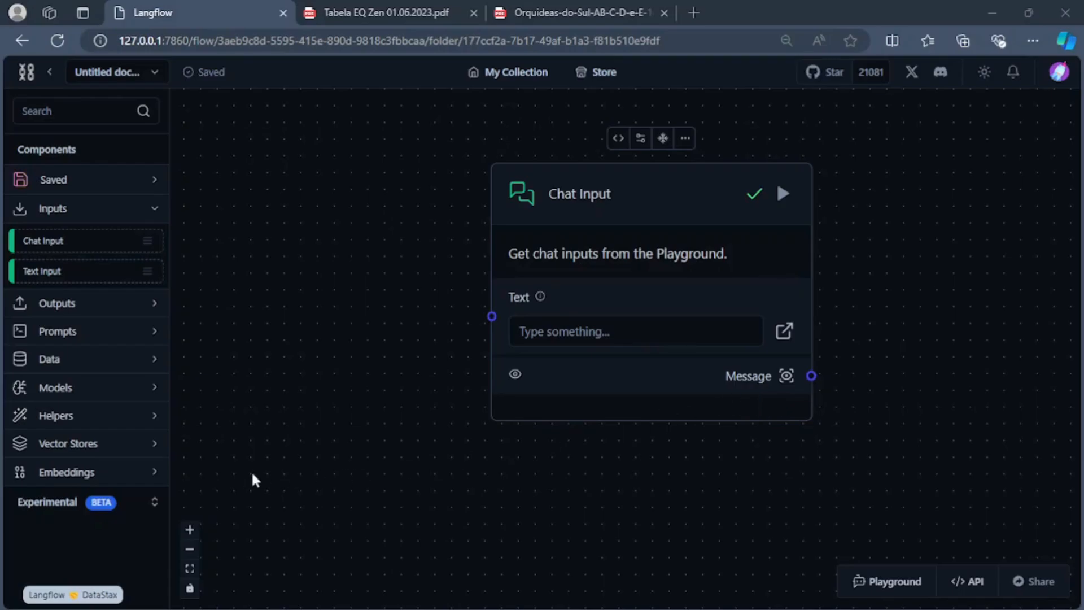
scroll(772, 341, up, 2)
drag(594, 144, 523, 201)
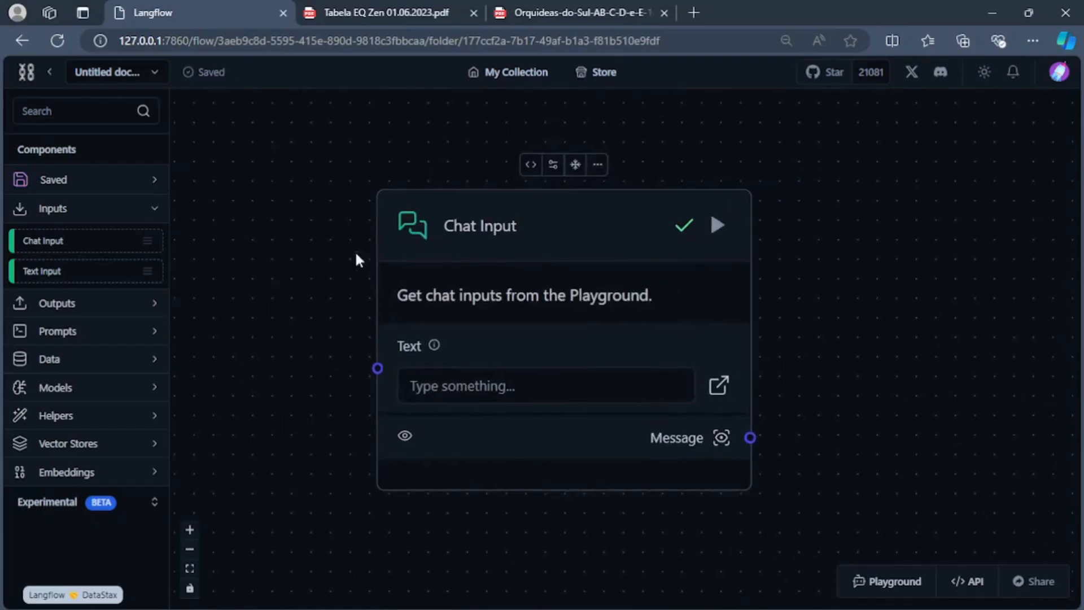
Step: Show the Files field on the Chat Input component through its advanced settings
click(561, 165)
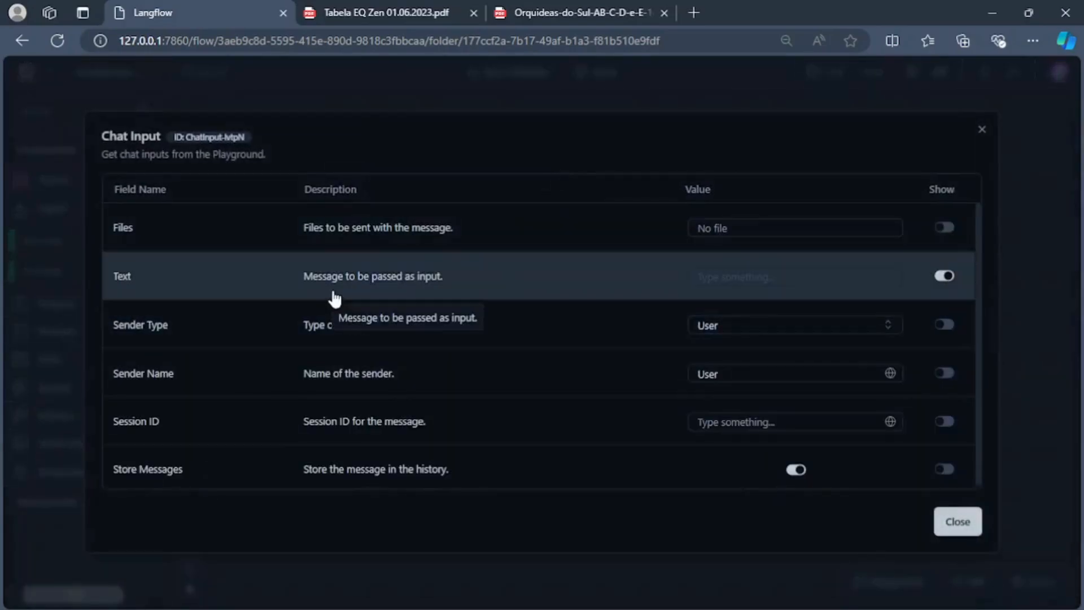
click(951, 230)
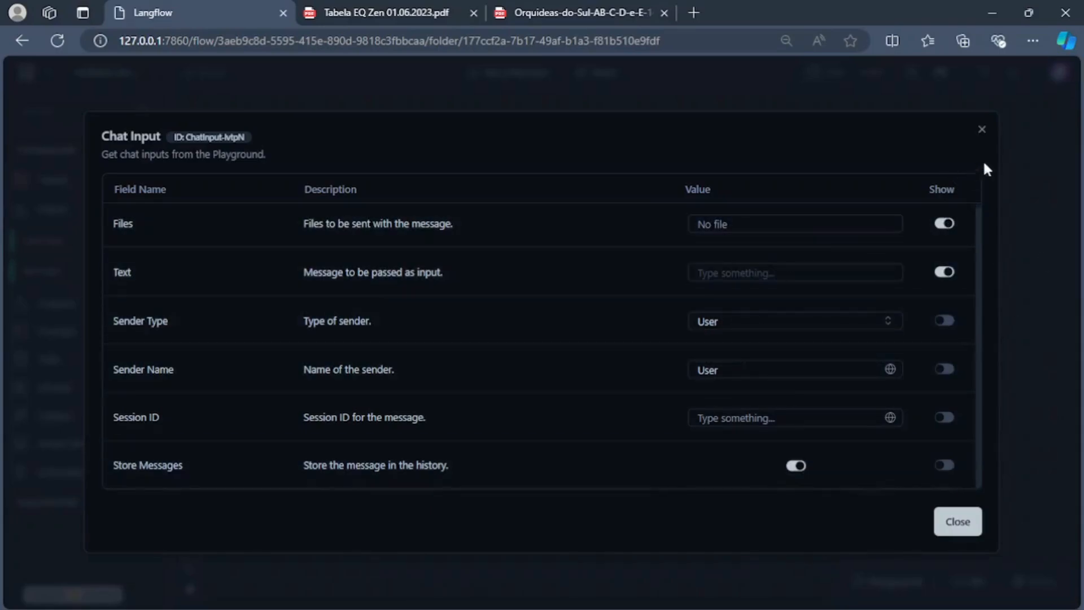
click(974, 511)
drag(332, 442, 312, 367)
scroll(819, 403, down, 2)
scroll(819, 403, up, 2)
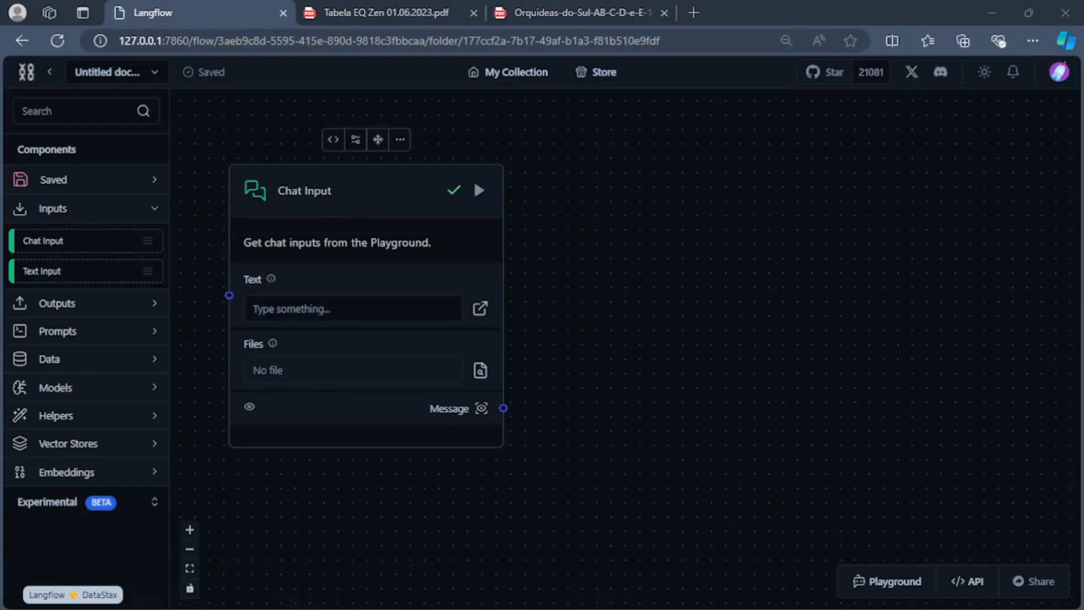
Step: Run the Chat Input component and send the test message "gyug" in the Playground
click(478, 190)
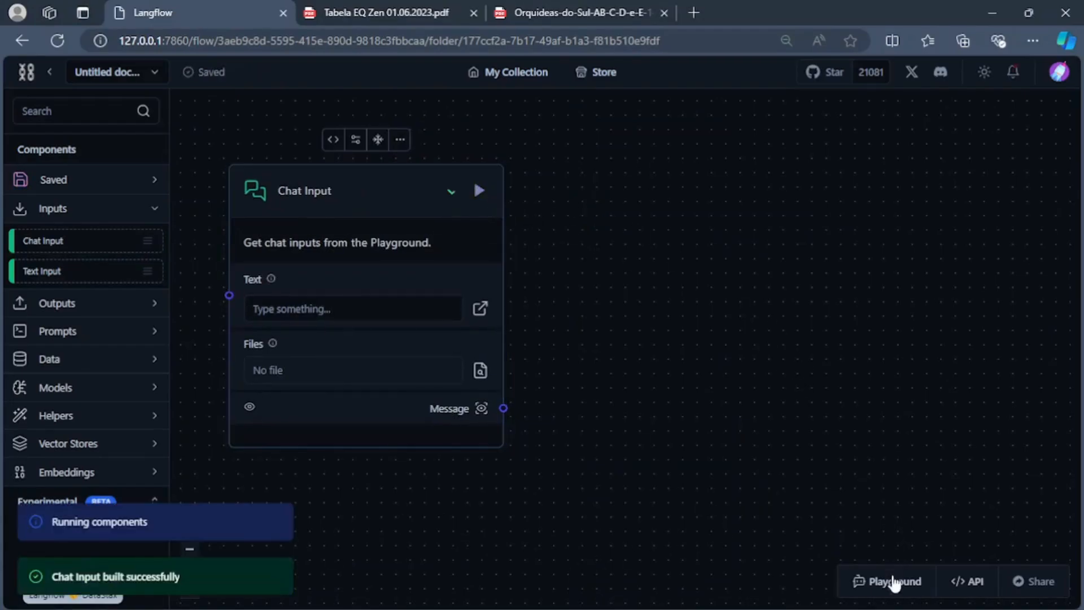
click(888, 581)
text(gyug)
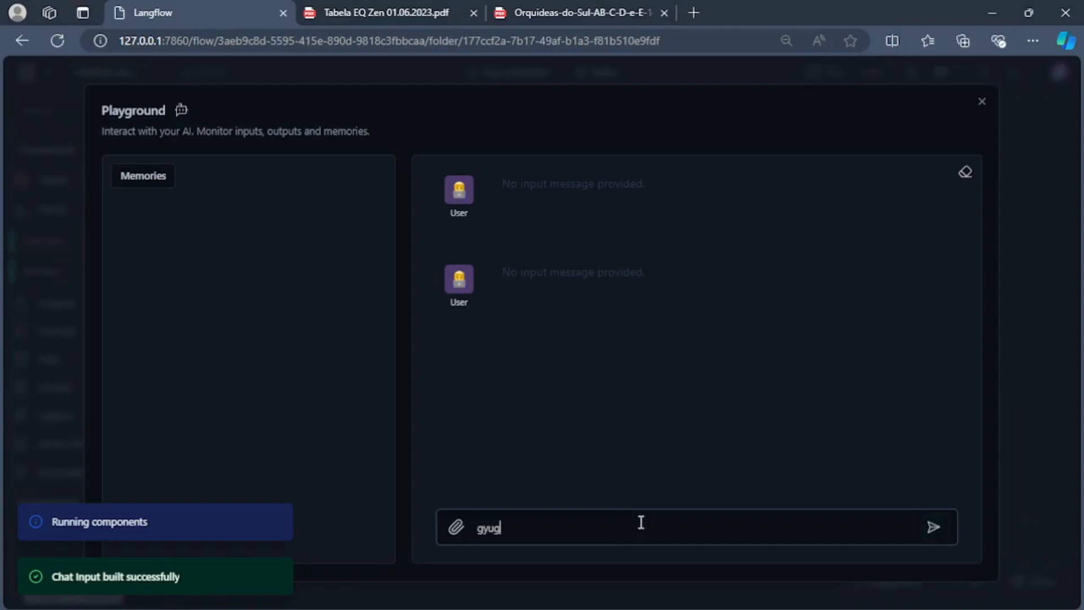
key(Return)
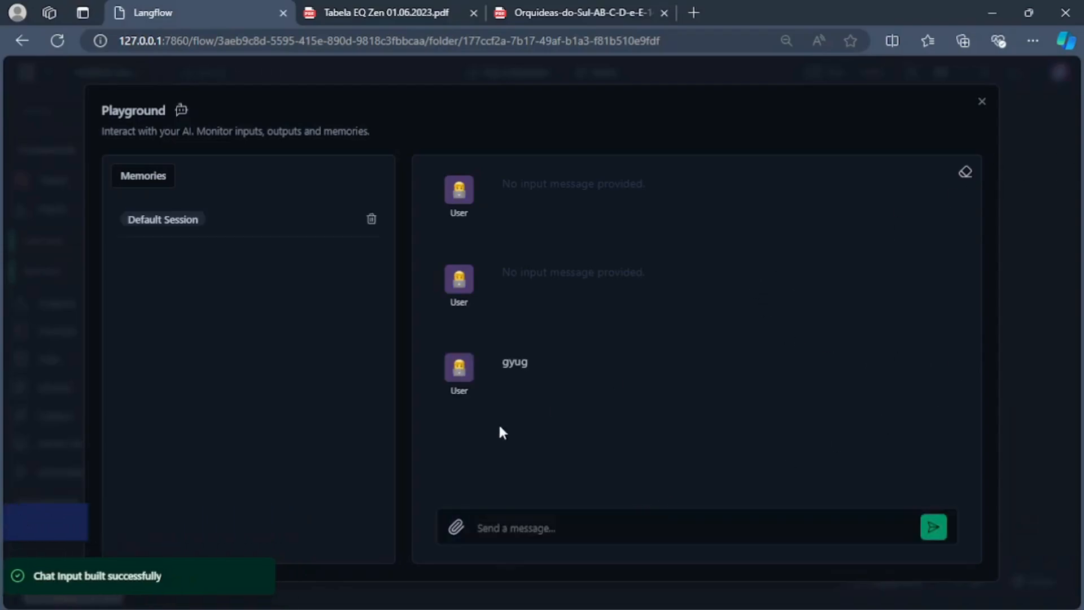
click(983, 103)
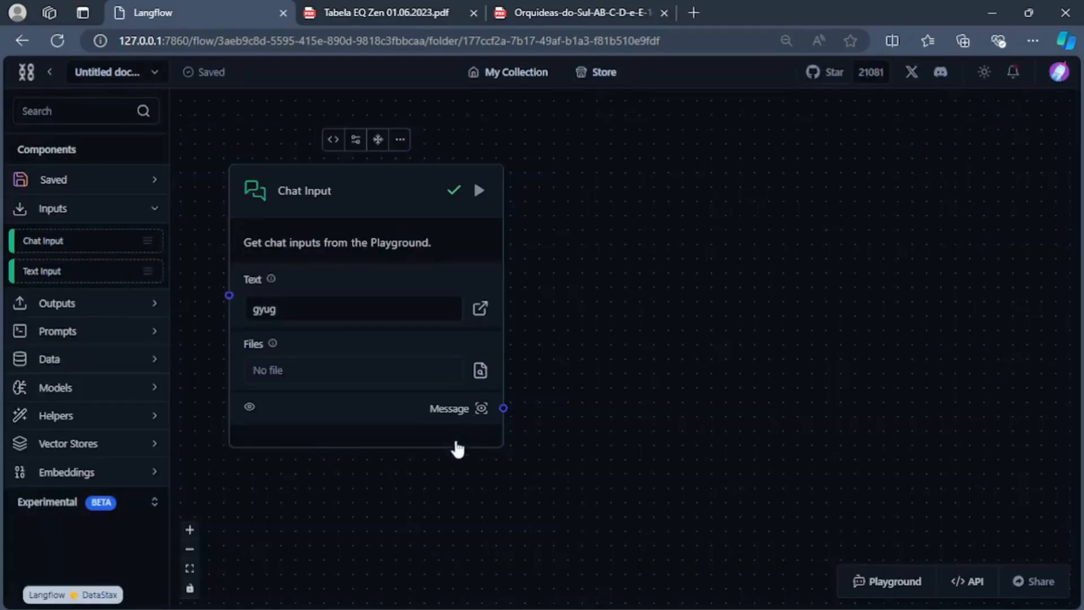
Step: Inspect the text, session_id and files values in the Chat Input's message output
click(482, 409)
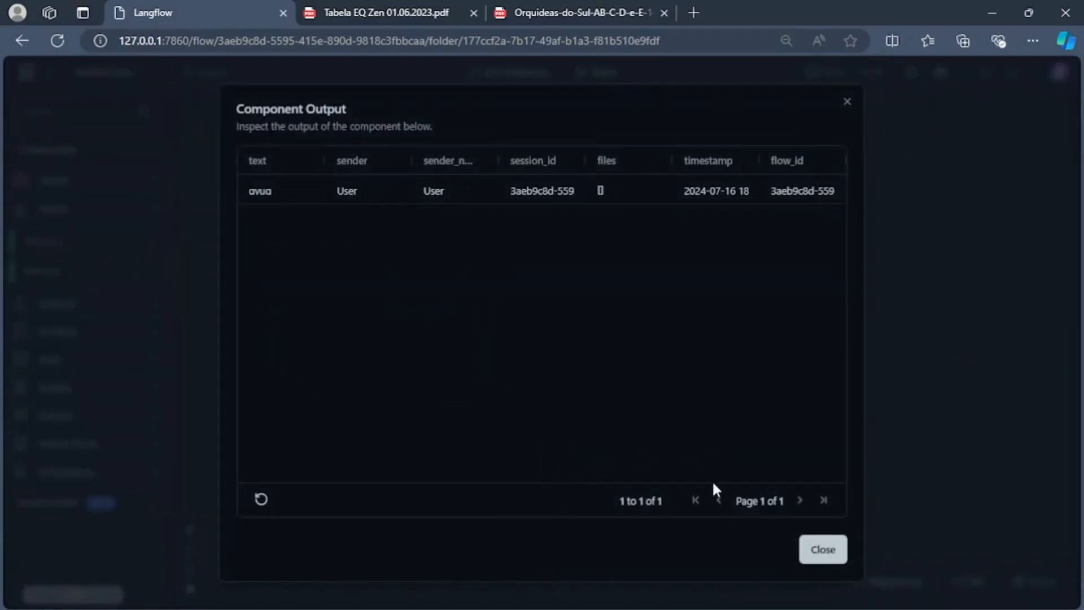
click(266, 195)
click(847, 164)
click(541, 188)
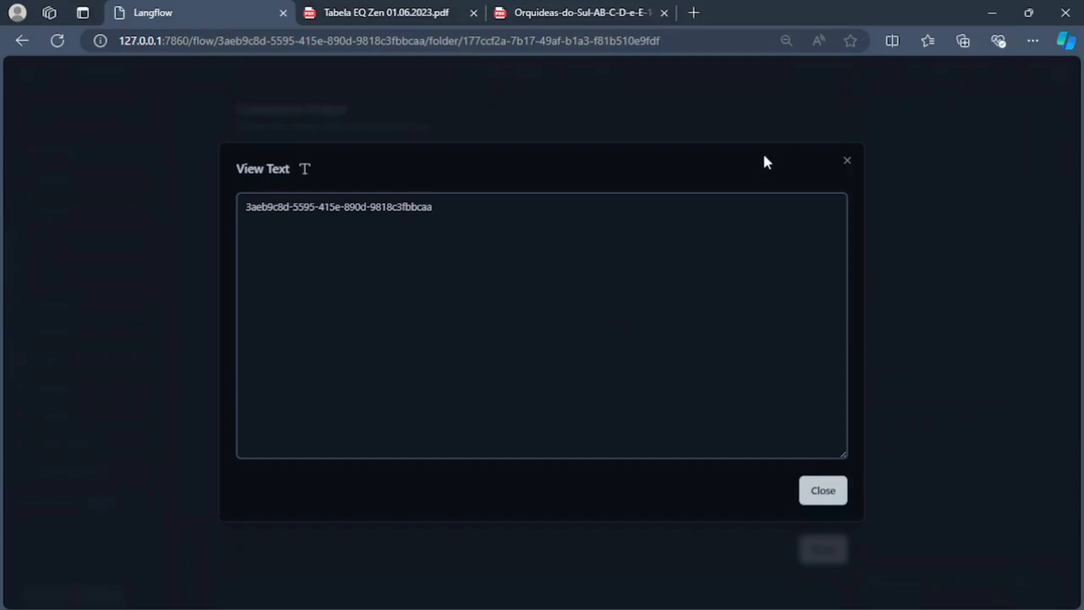
click(847, 160)
click(621, 194)
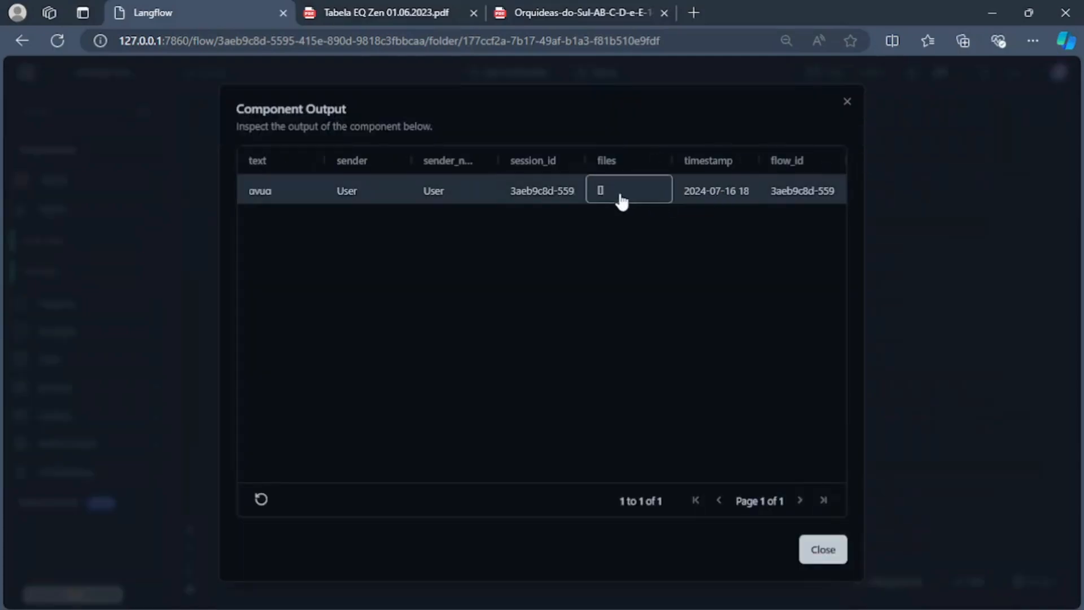
click(848, 176)
click(847, 102)
Step: Send the image "Alta marine- jardim oceania- construtora alta.png" from Downloads as an attachment without text in the Playground
click(890, 581)
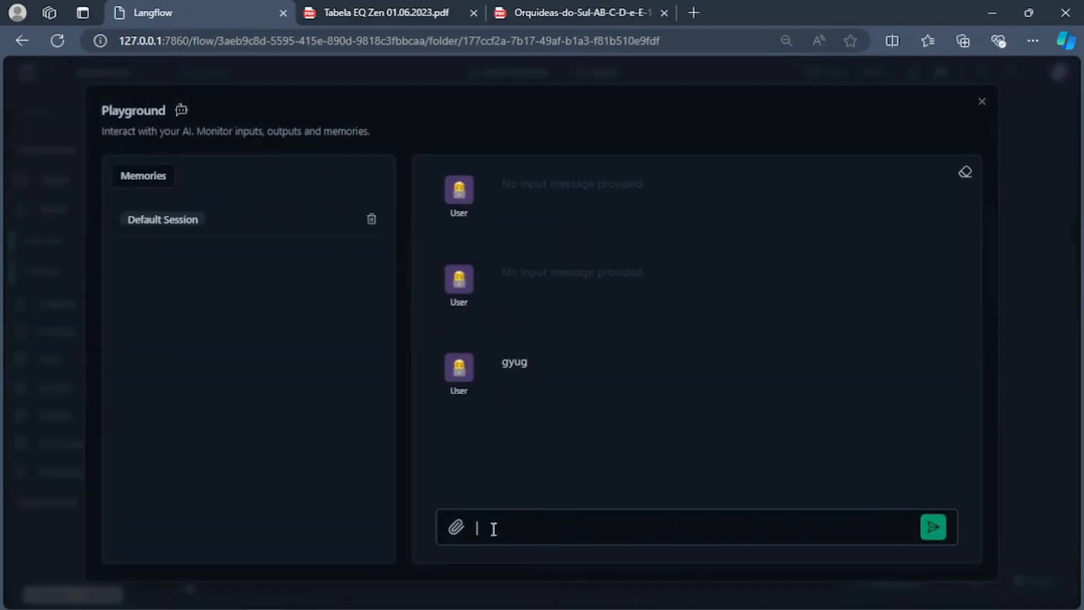
click(456, 528)
scroll(268, 229, down, 15)
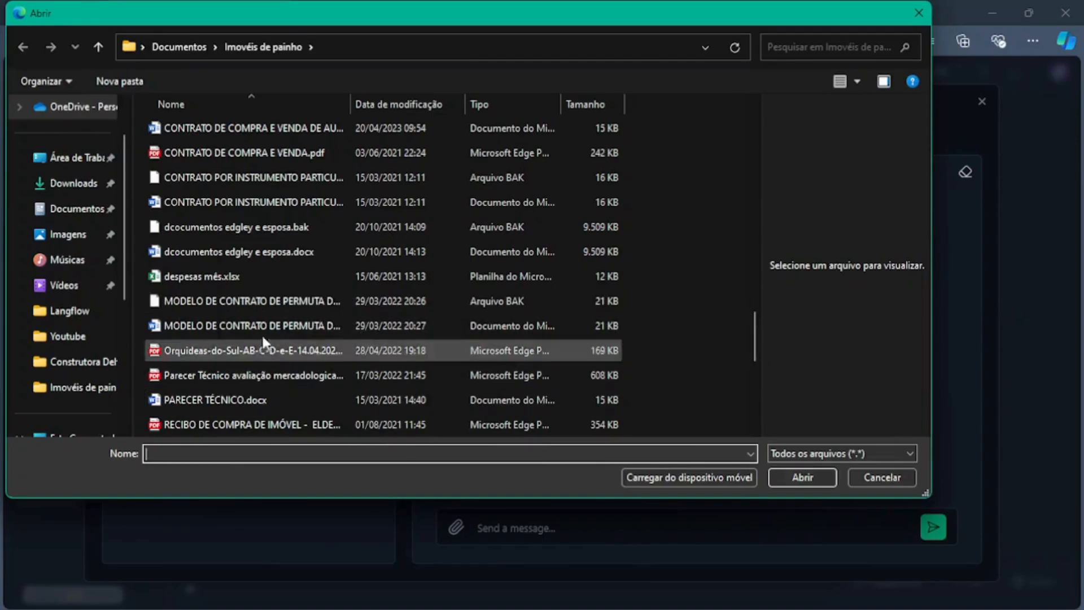
scroll(257, 296, down, 5)
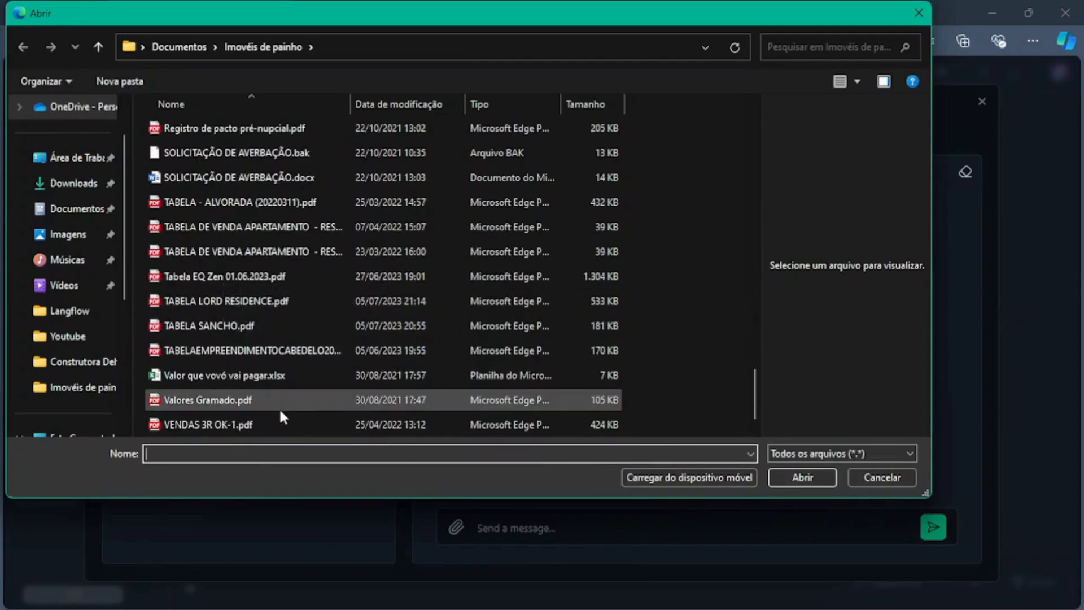
scroll(261, 400, down, 1)
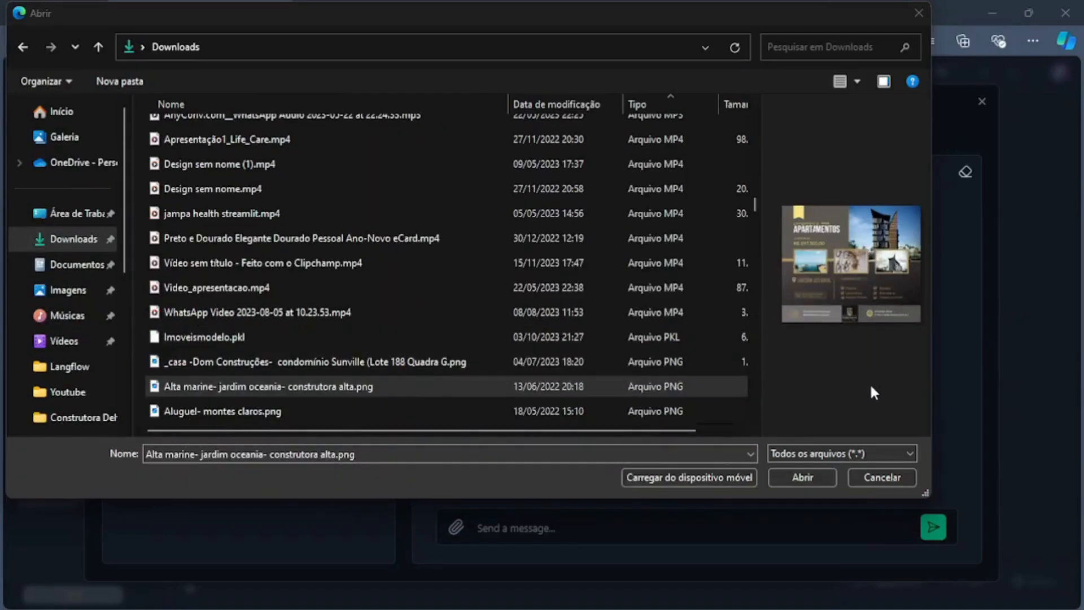
click(819, 480)
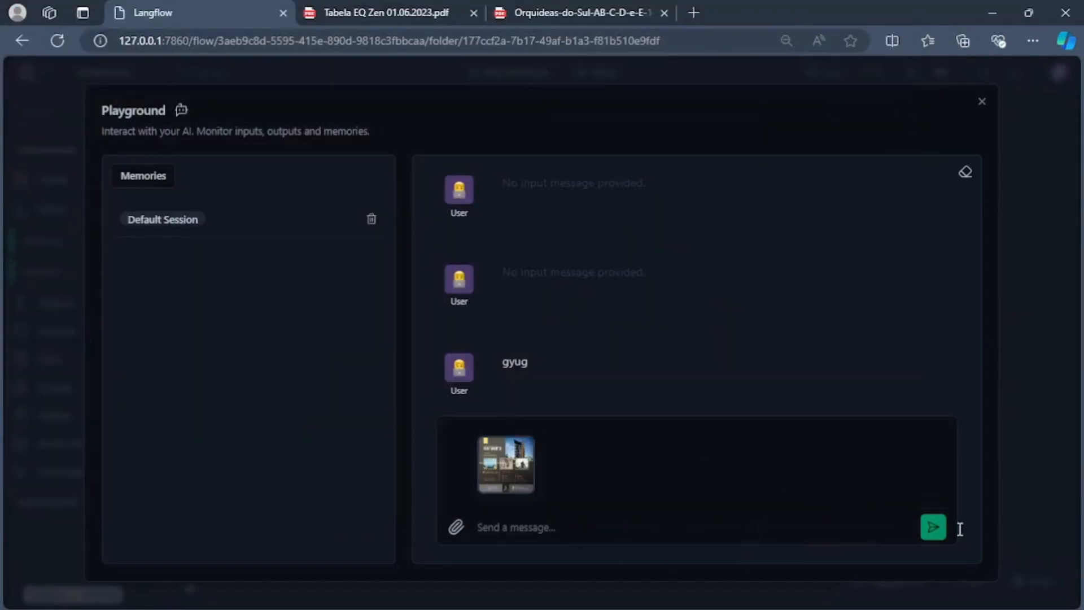
click(934, 526)
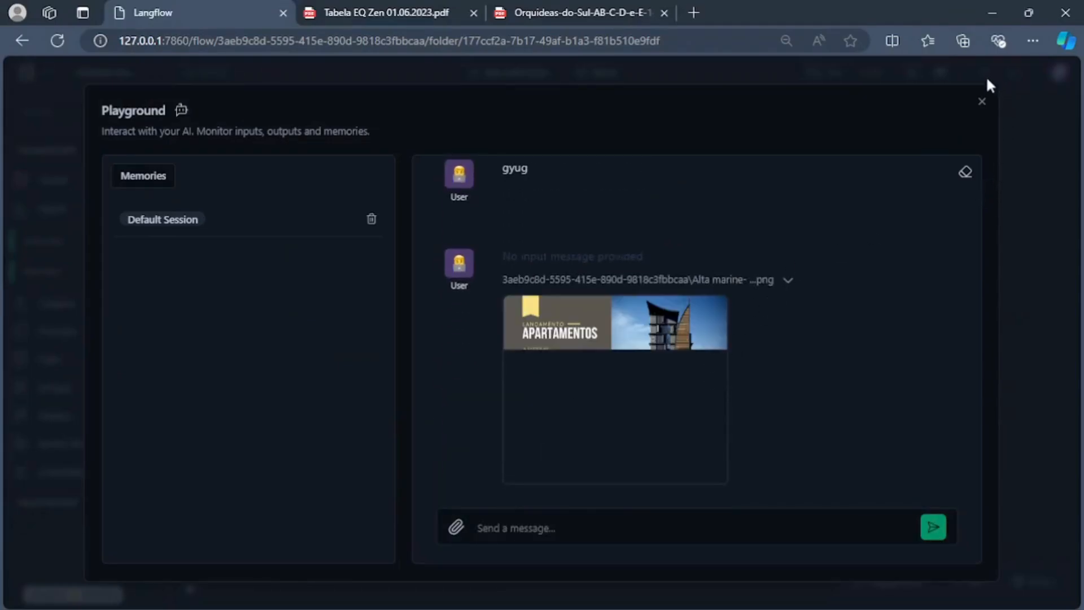
click(984, 103)
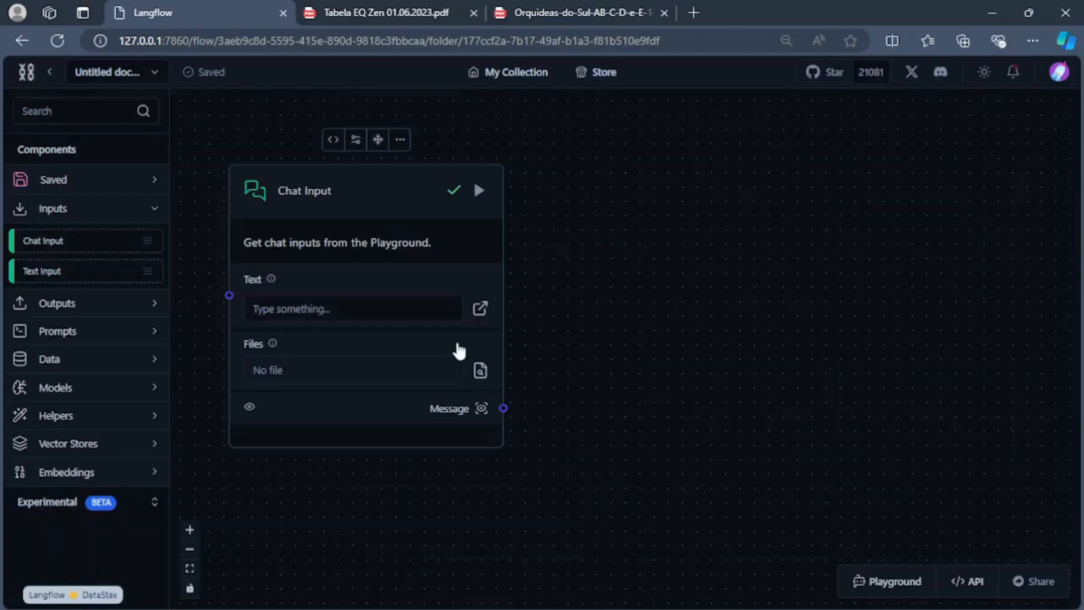
Step: Inspect the files value in the Chat Input's message output for the image sent without text
click(481, 410)
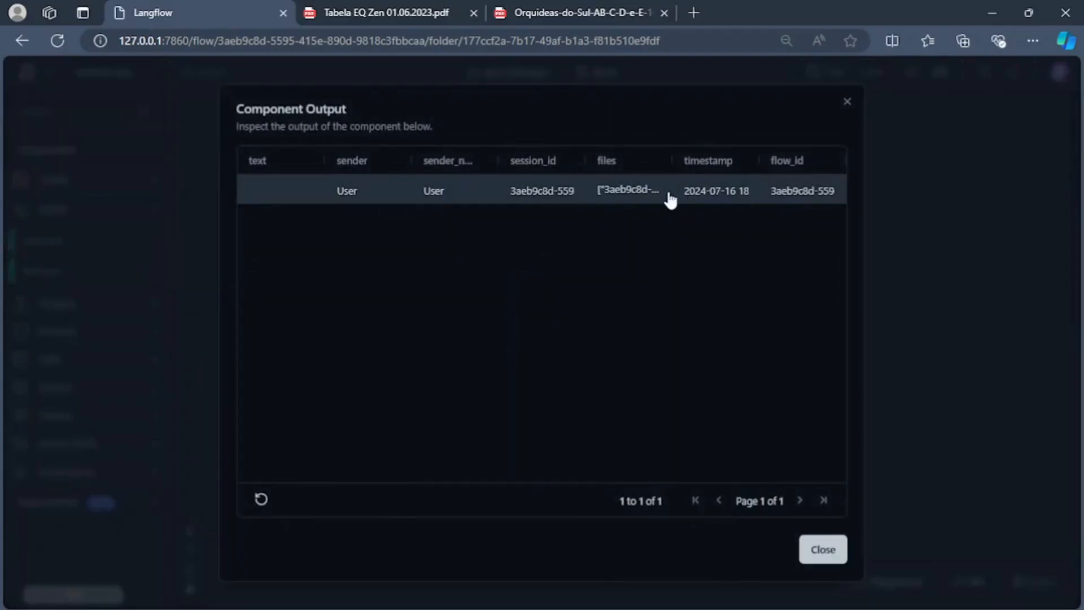
click(627, 191)
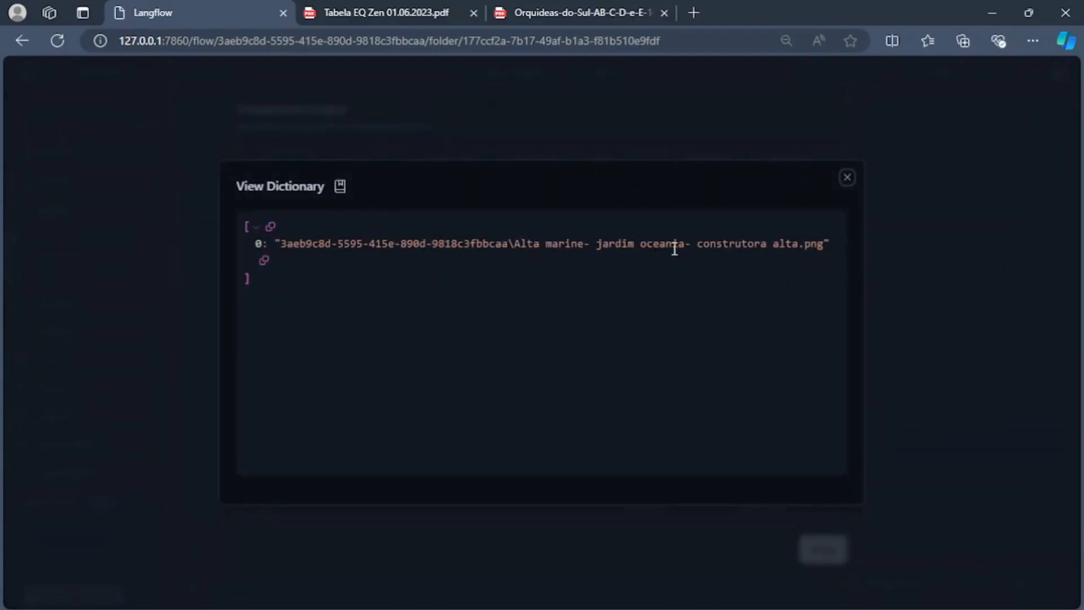
click(847, 177)
key(Escape)
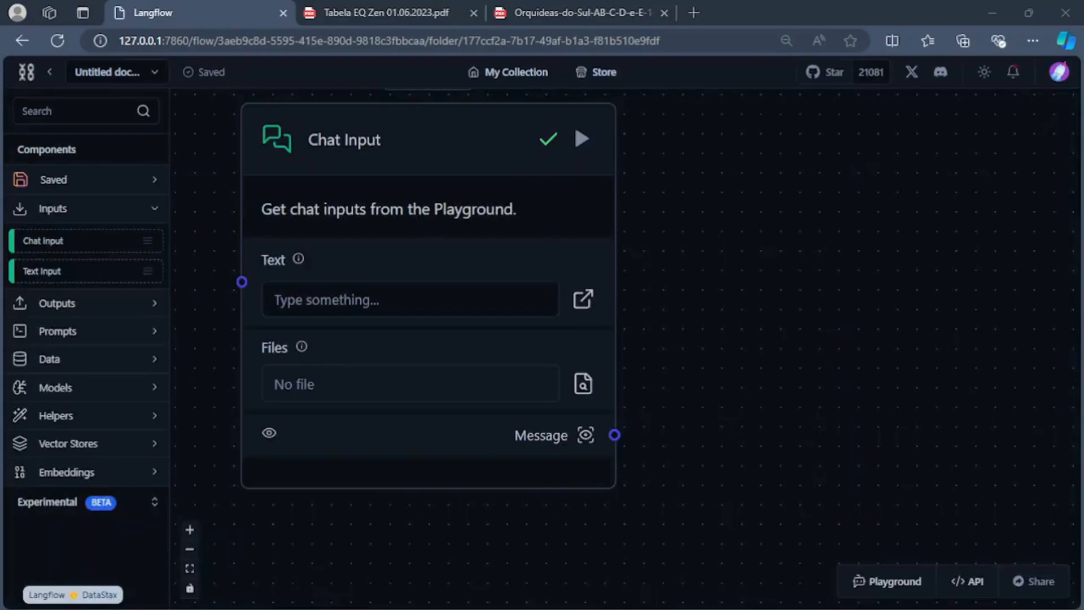
Step: Try to attach a PDF from the Imovéis de painho folder to a Playground message, then leave the Playground
click(869, 581)
click(455, 527)
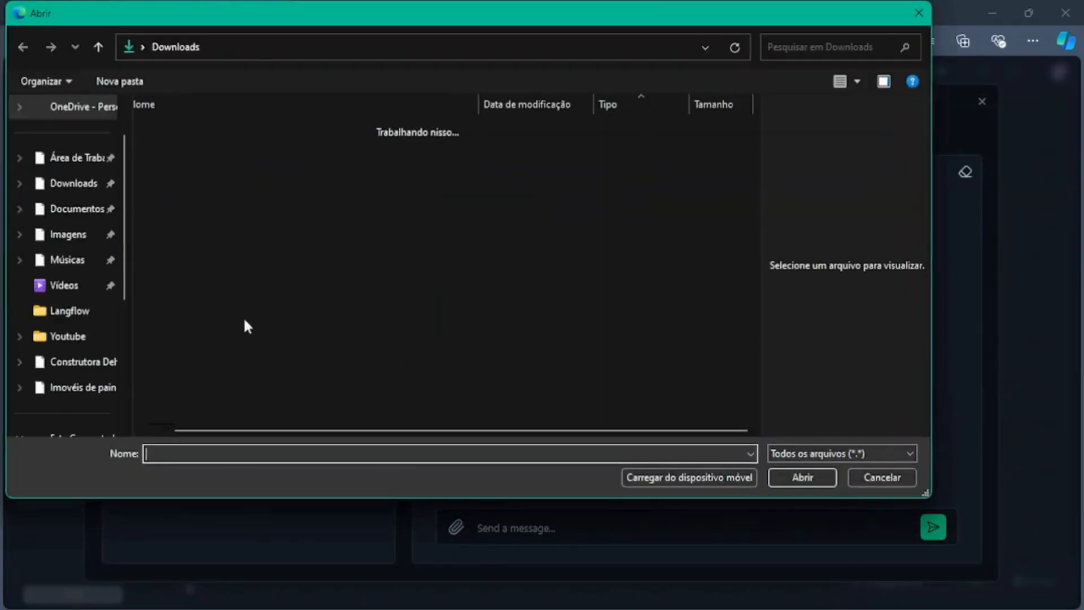
scroll(272, 300, down, 3)
drag(354, 430, 232, 395)
scroll(272, 394, down, 3)
scroll(272, 394, up, 3)
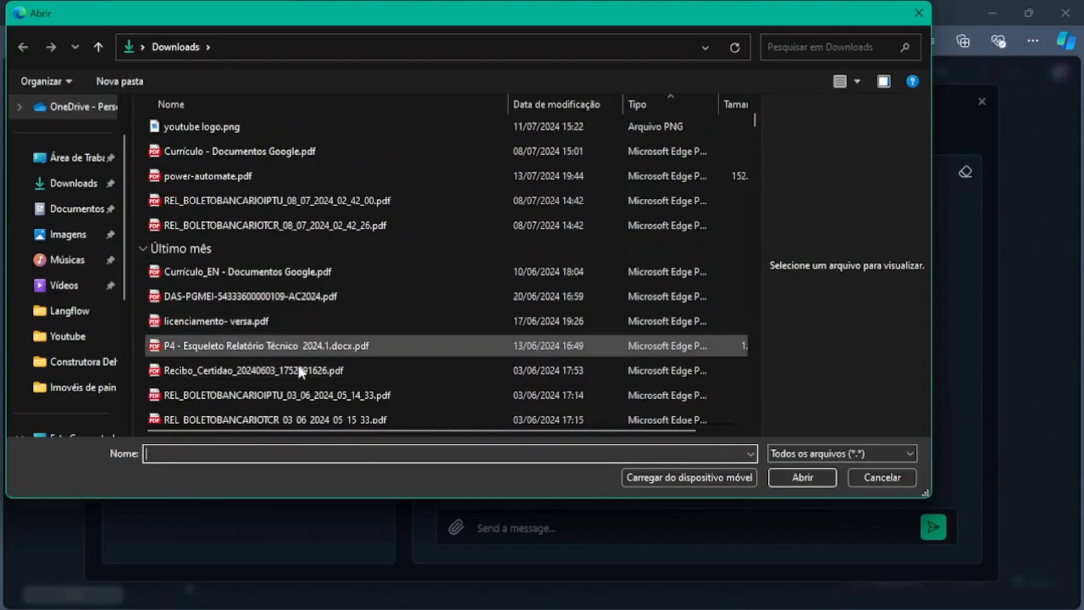
scroll(292, 357, up, 3)
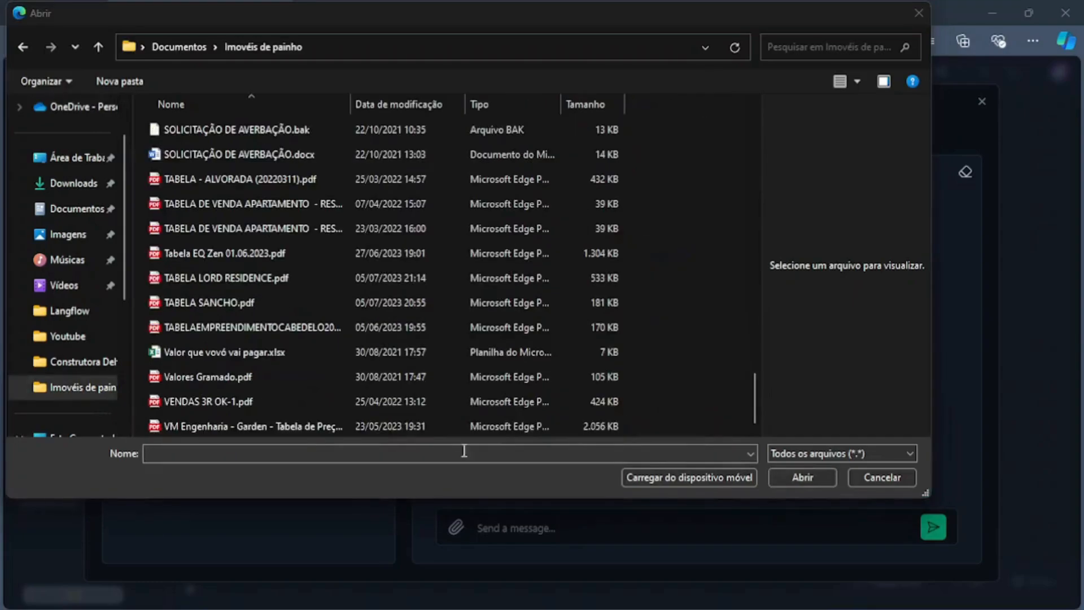
click(197, 332)
click(802, 479)
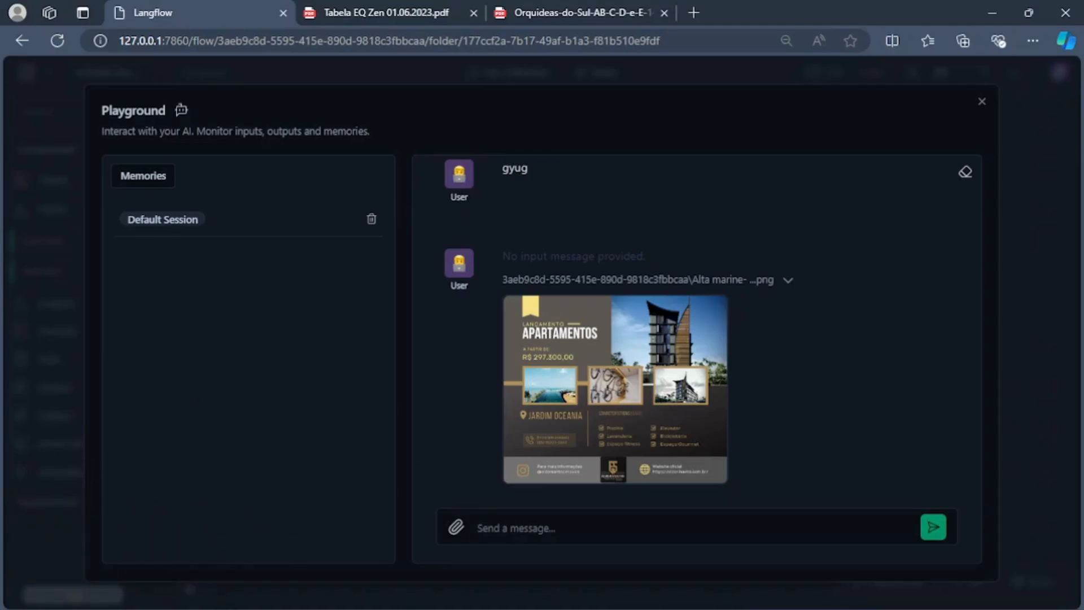
click(81, 426)
Step: Add a File component from the Data category to the canvas beside the Chat Input component
drag(236, 350, 355, 375)
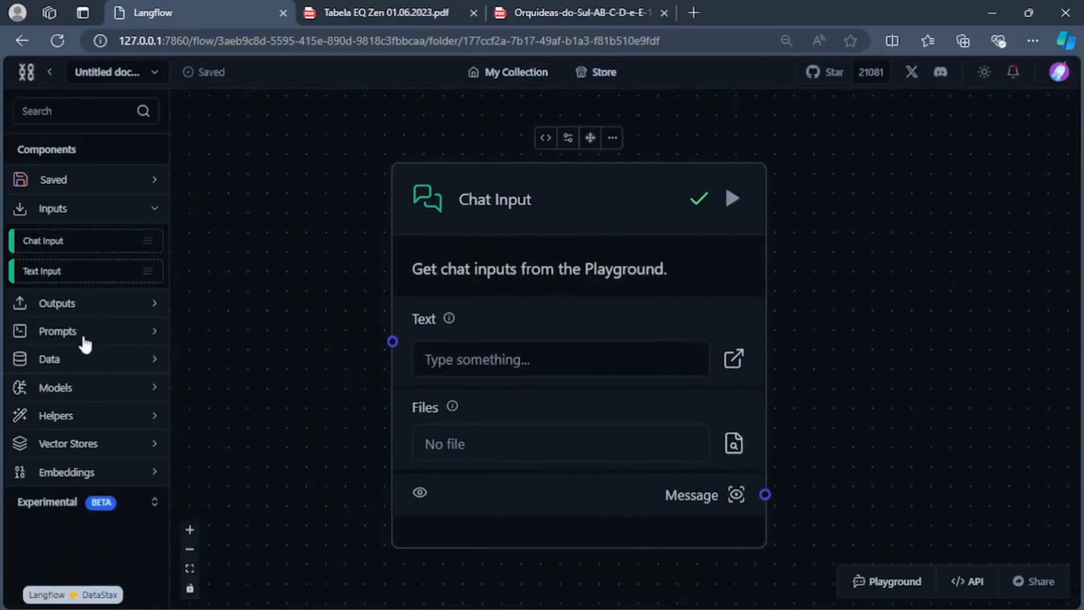
click(61, 358)
drag(460, 206, 564, 228)
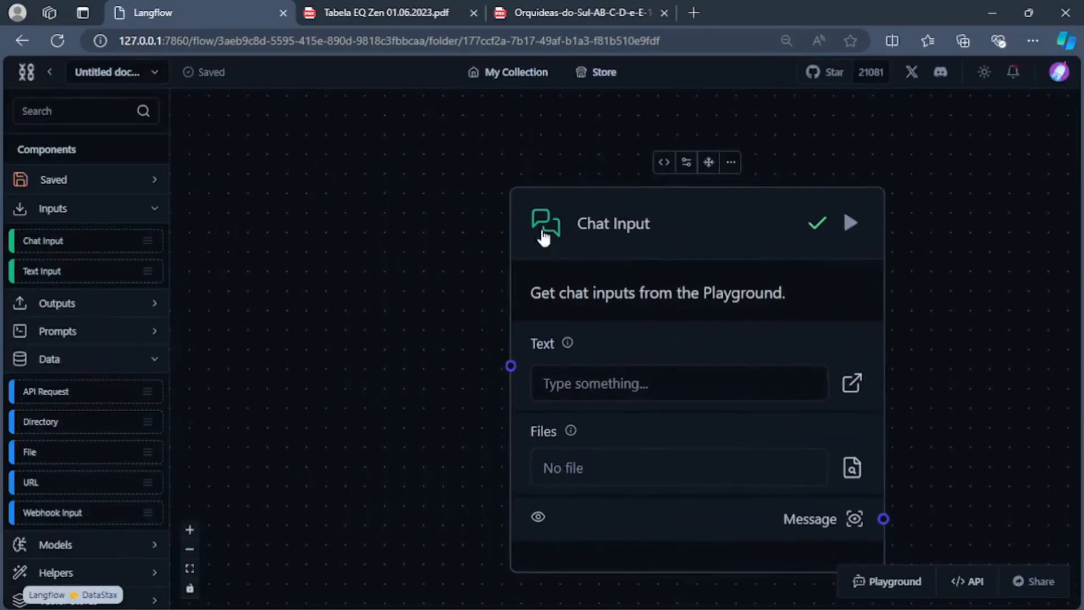
drag(34, 452, 207, 199)
drag(324, 223, 353, 162)
Step: Load the Orquideas-do-Sul-AB-C-D-e-E-14.04.2022 PDF into the File component and move Chat Input clear of it
click(576, 329)
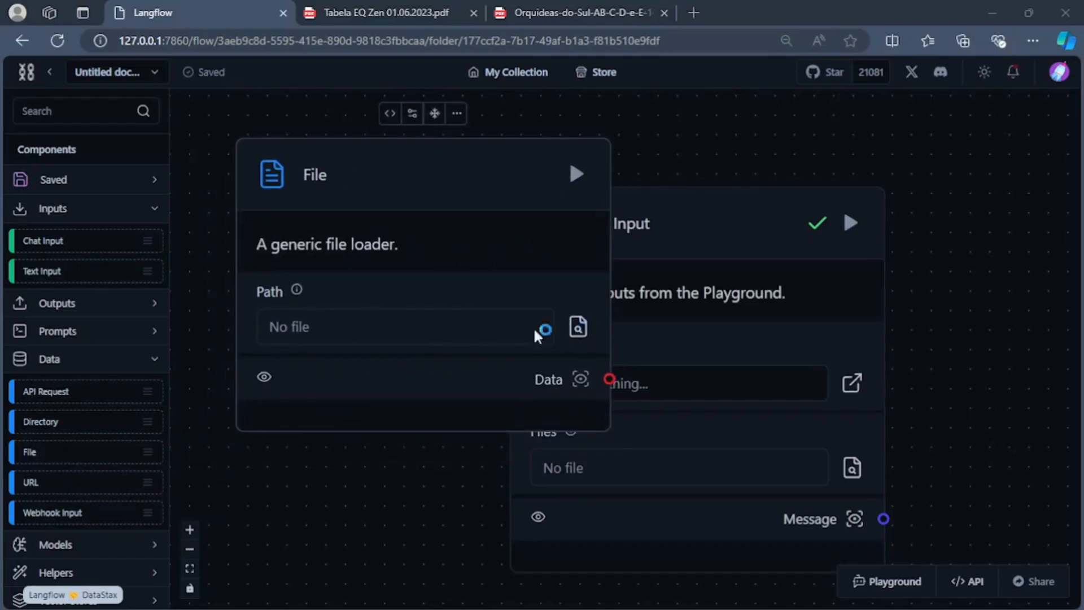
scroll(347, 339, down, 10)
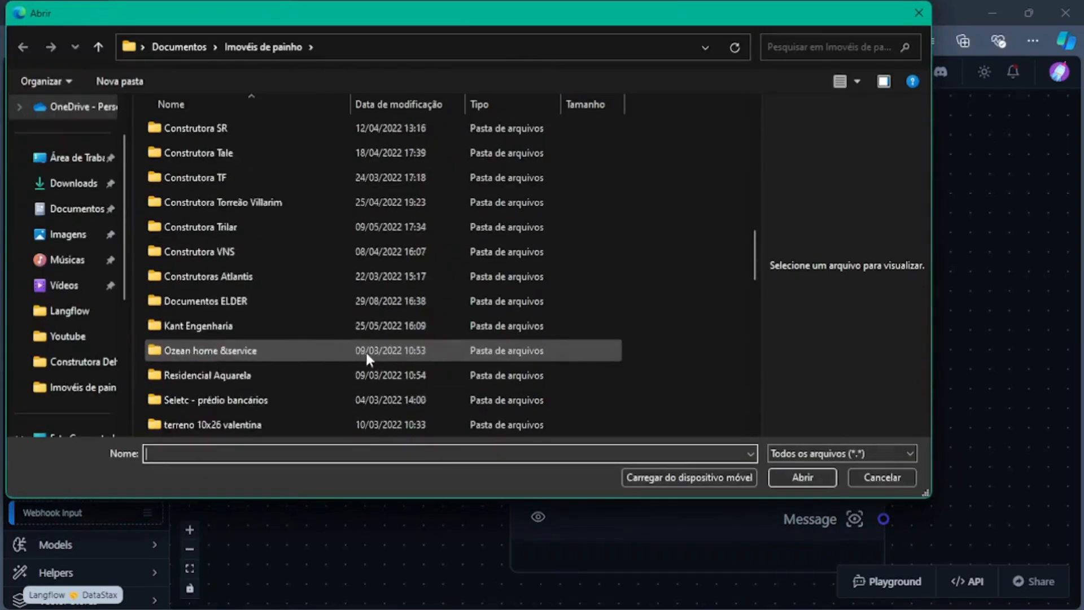
scroll(367, 357, down, 10)
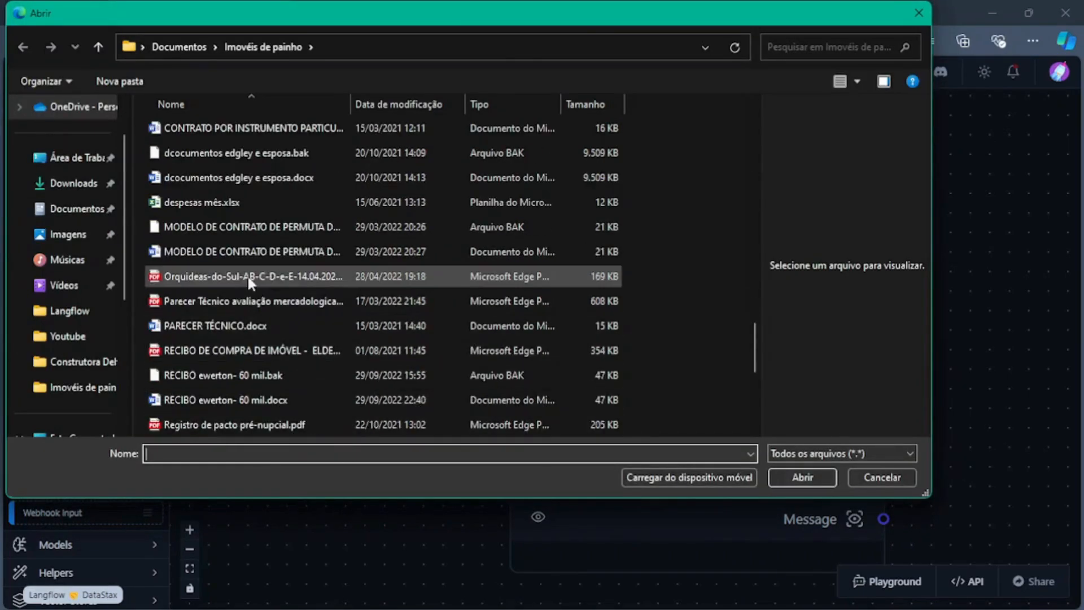
click(250, 276)
click(804, 477)
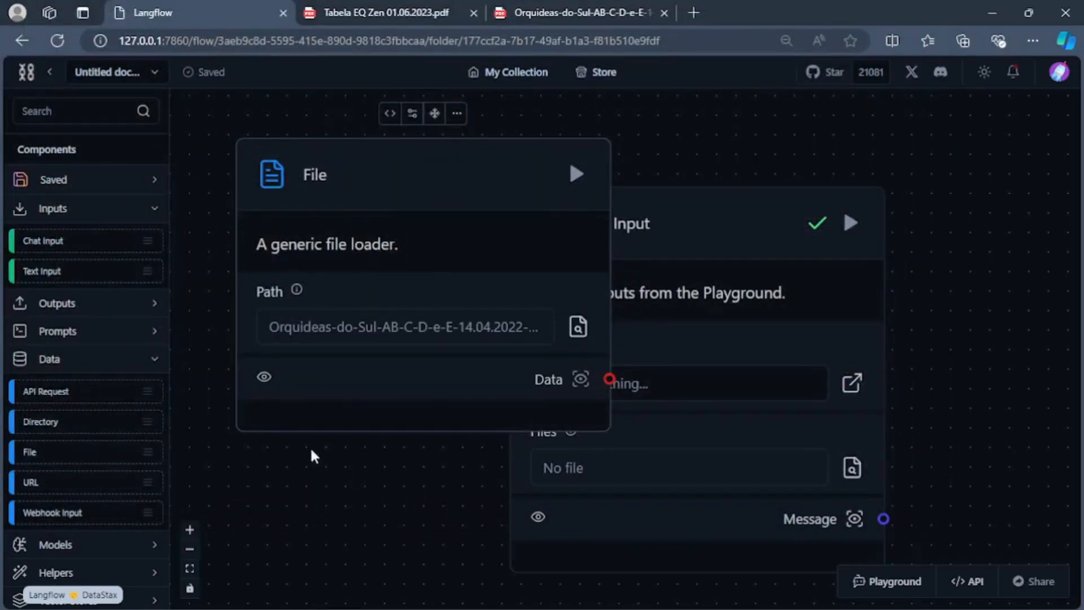
drag(685, 228, 847, 230)
Step: Examine the File component's Python code, including its imports and load_file method
click(455, 186)
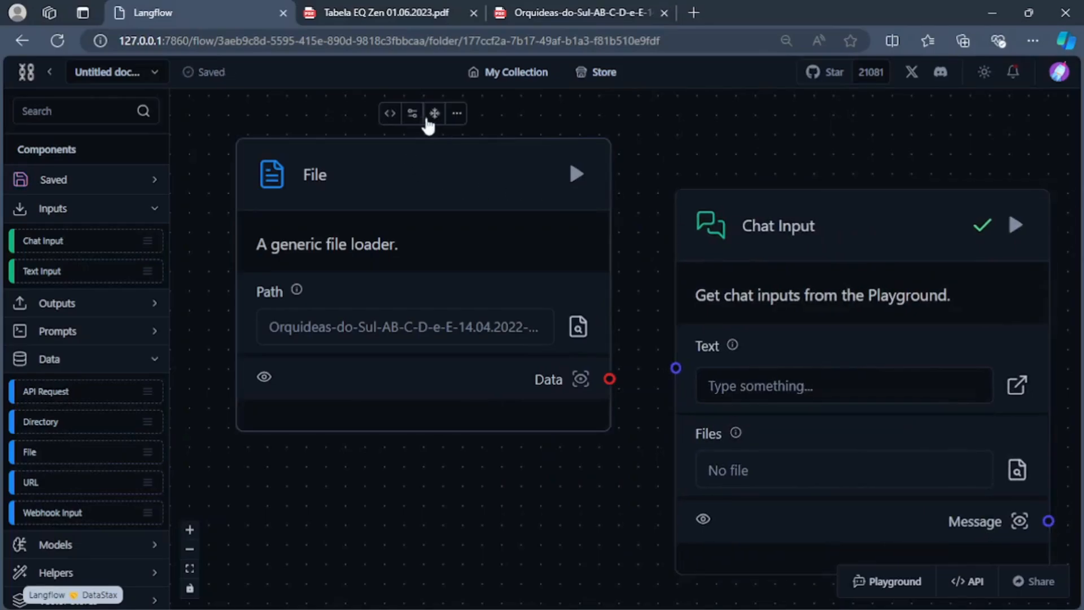
click(390, 114)
scroll(383, 350, down, 5)
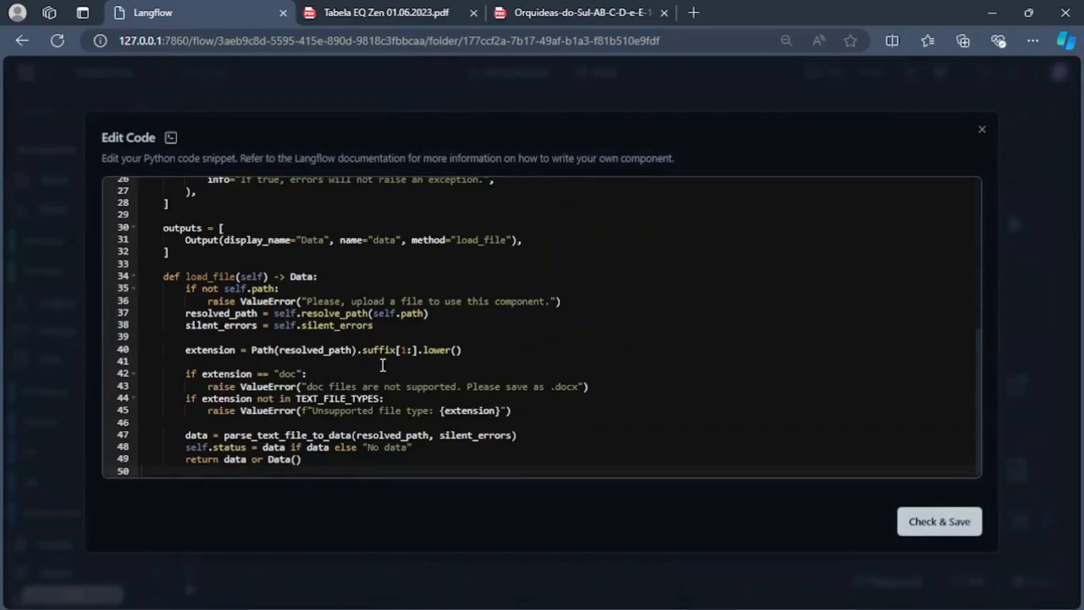
scroll(455, 446, up, 5)
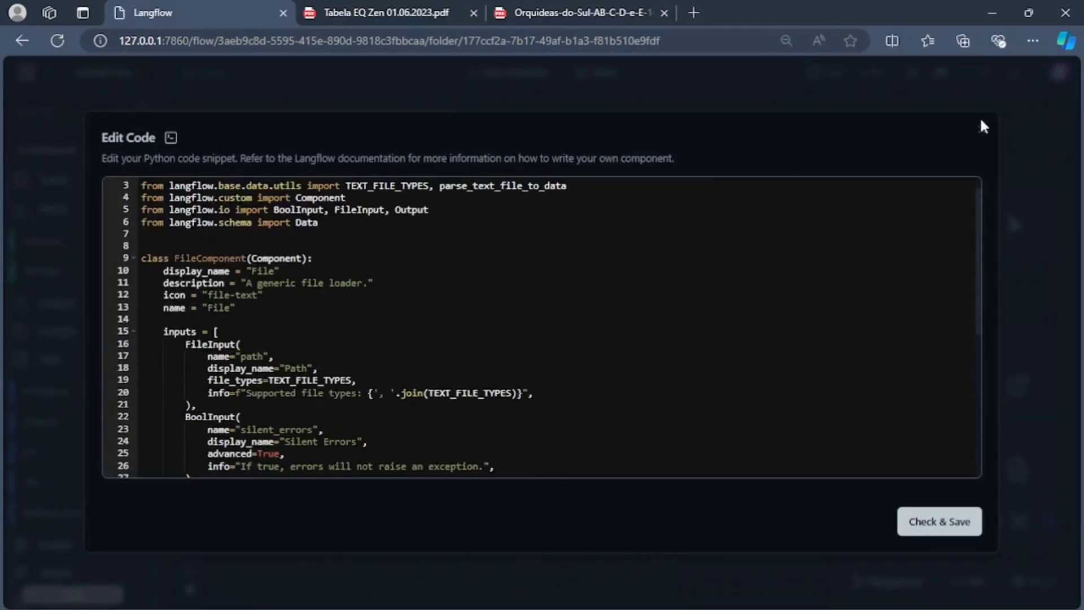
click(981, 129)
Step: Examine the Chat Input component's Python code, from its imports to its input definitions
click(805, 237)
click(836, 167)
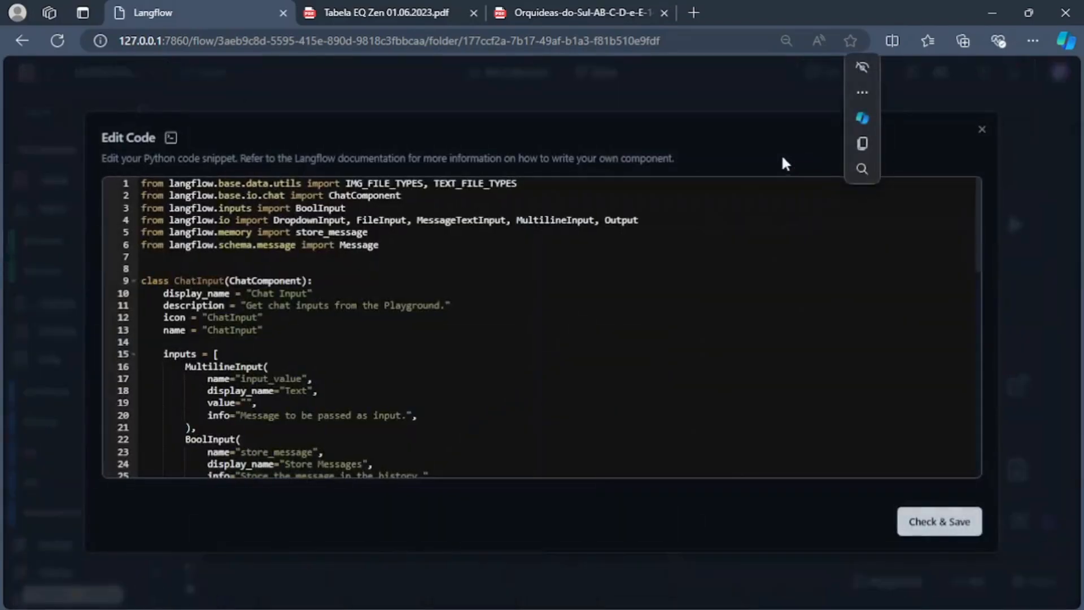
scroll(387, 356, down, 3)
scroll(387, 355, up, 3)
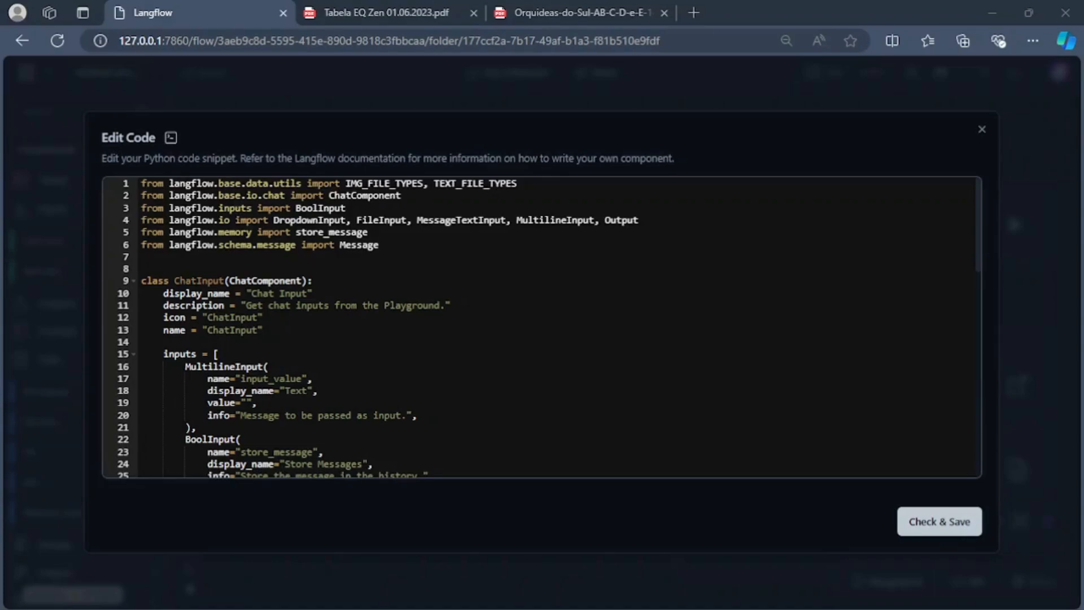
click(983, 129)
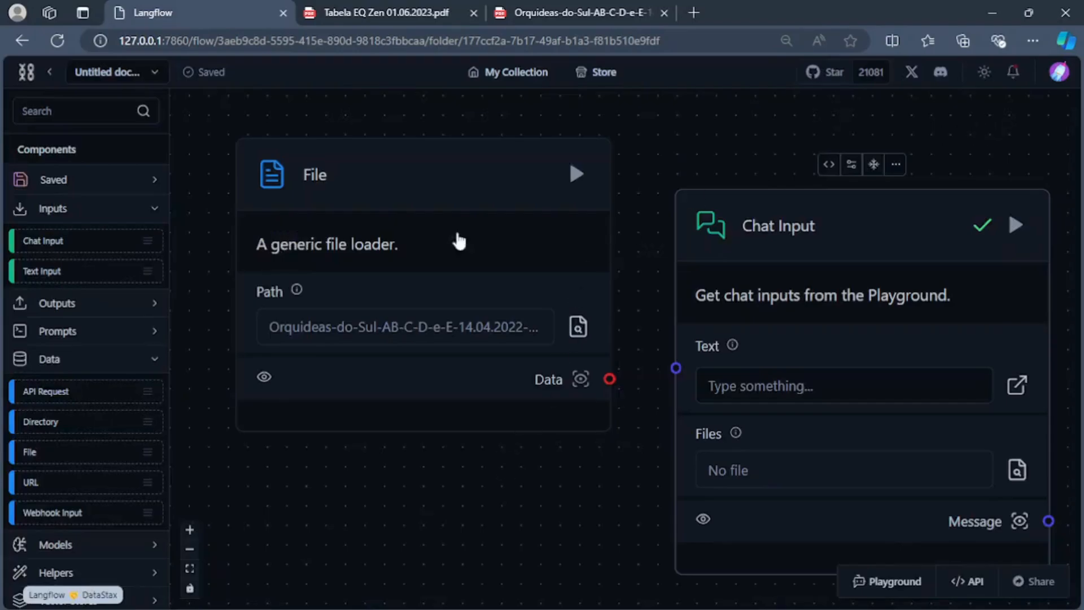
Step: Copy the import lines from the File component's code and paste them below the existing imports in the Chat Input code
click(266, 184)
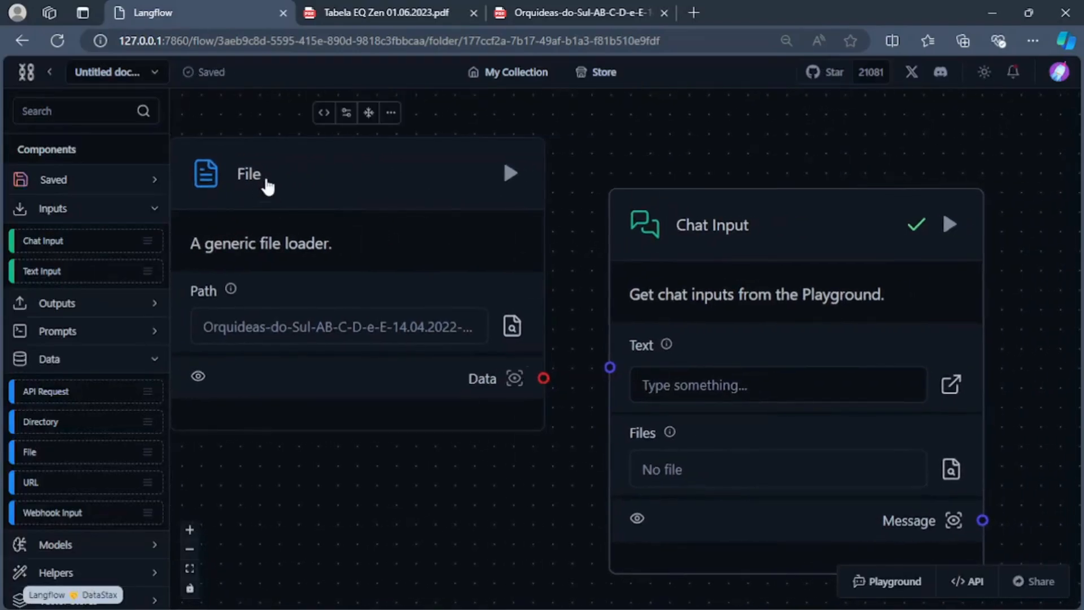
click(324, 111)
drag(322, 246, 67, 173)
key(ctrl+c)
click(982, 130)
click(731, 213)
click(767, 167)
click(266, 258)
key(ctrl+v)
click(410, 253)
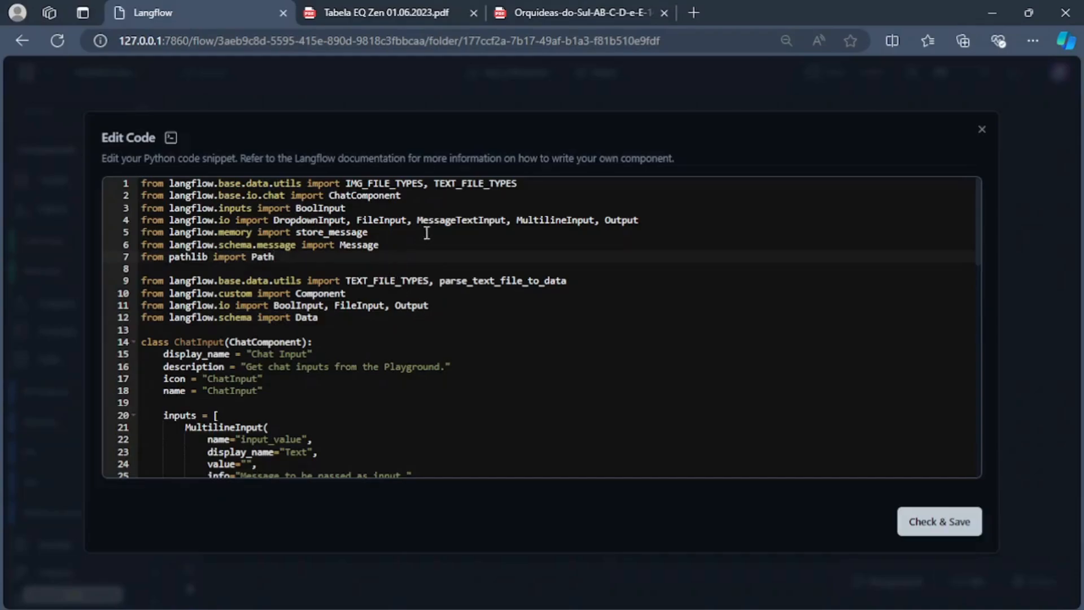
Step: Add parse_text_file_to_data to the first langflow.base.data.utils import line in the Chat Input code
double_click(268, 257)
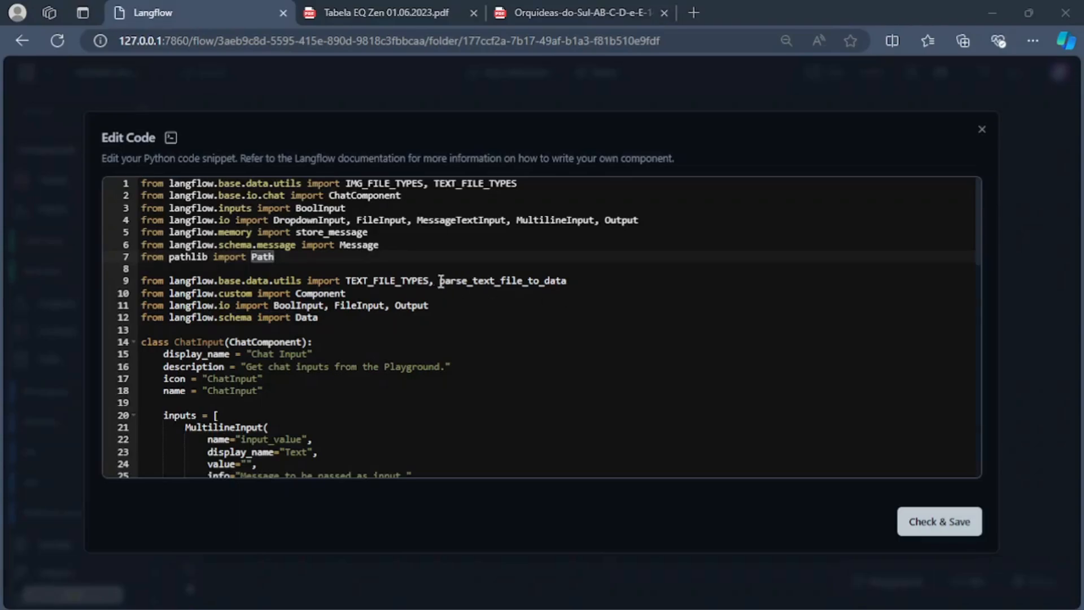
click(441, 280)
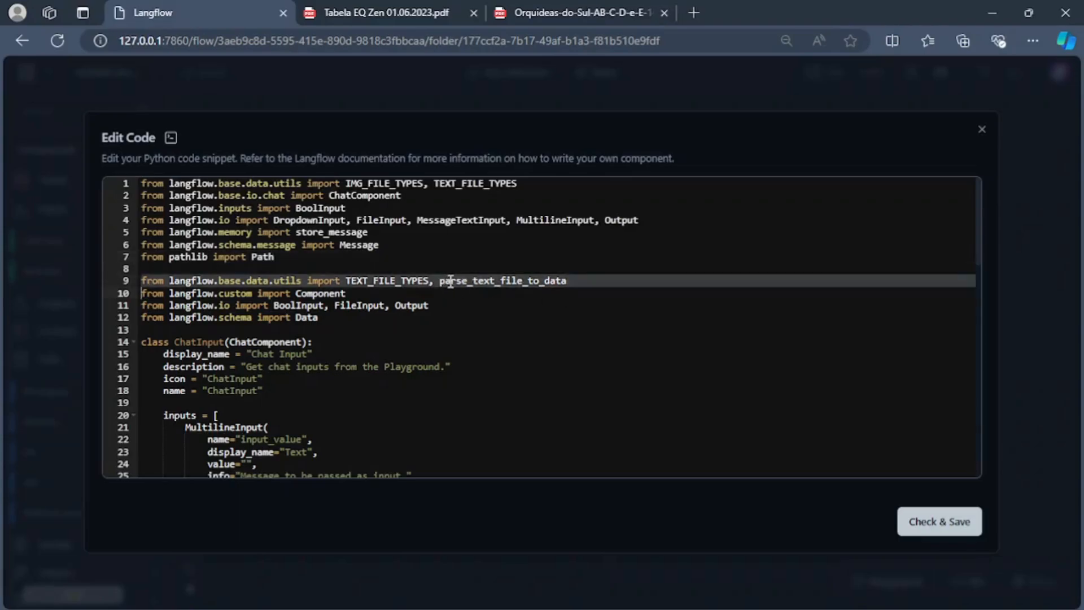
double_click(471, 281)
key(ctrl+c)
click(539, 188)
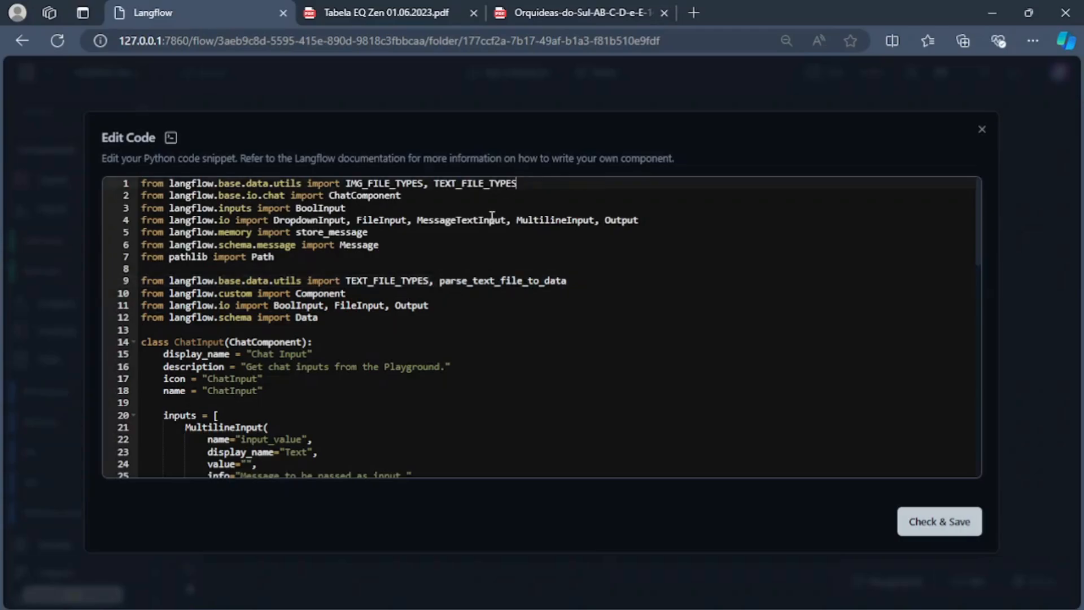
text(,)
key(ctrl+v)
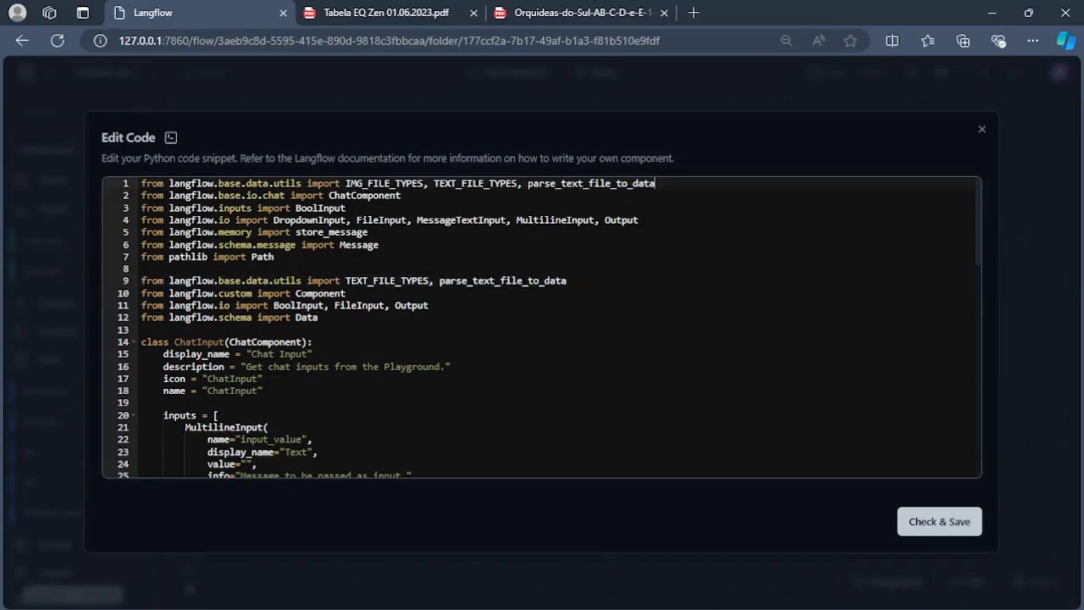
Step: Delete the duplicate langflow.base.data.utils import line and the blank line after the pathlib import
triple_click(433, 280)
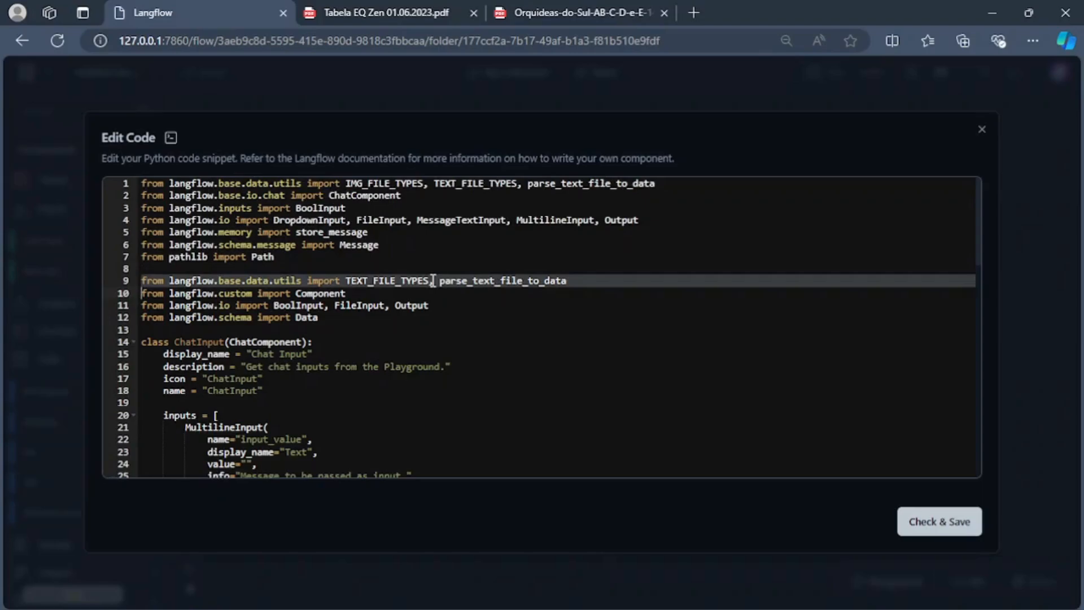
key(BackSpace)
key(alt+Tab)
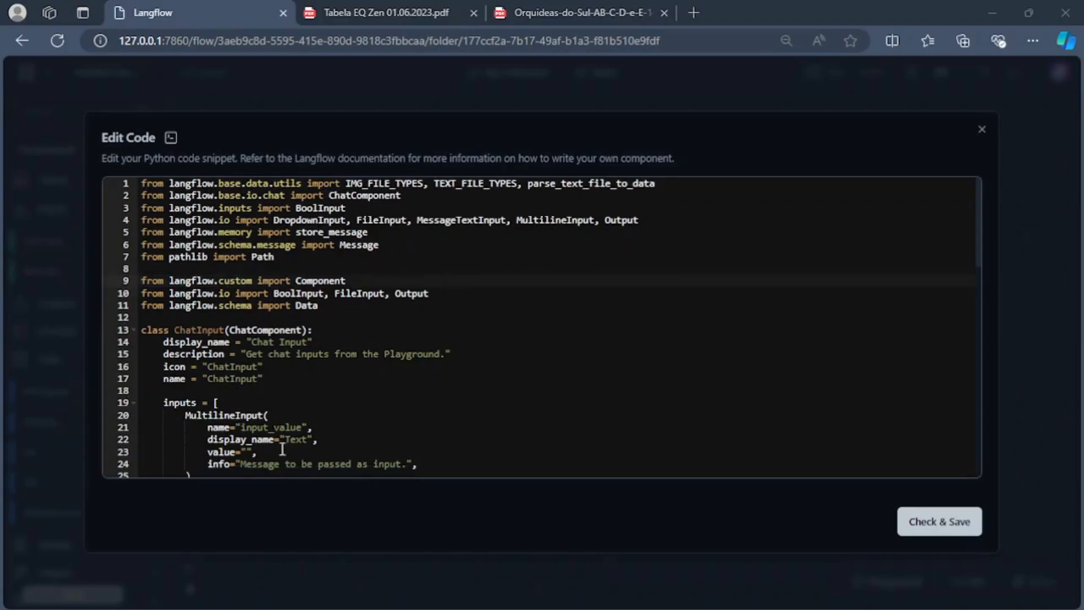
click(230, 270)
key(BackSpace)
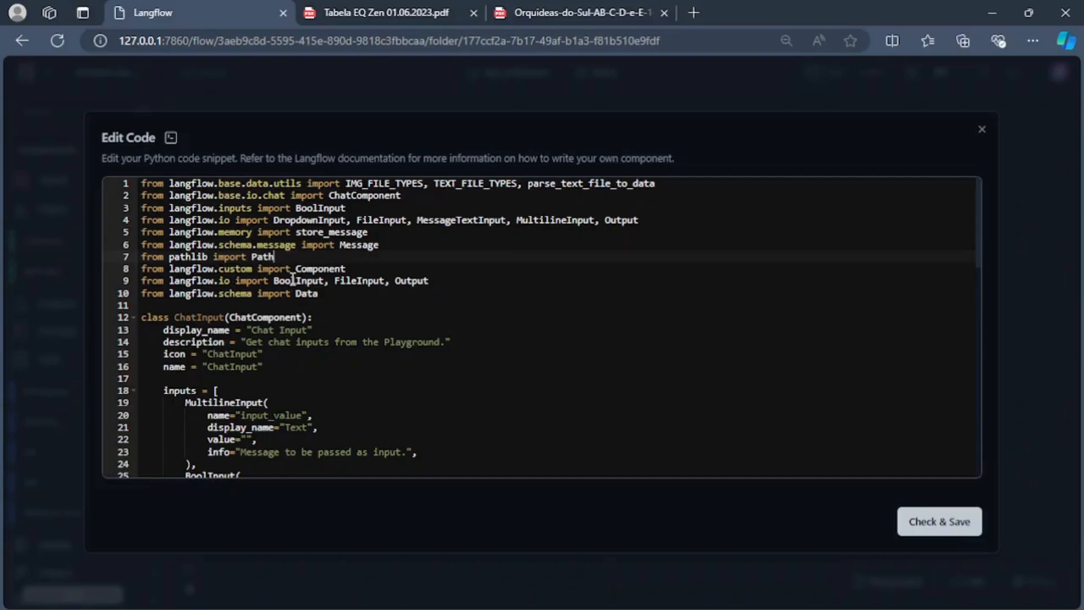
Step: Strip FileInput and Output from the second langflow.io import and append BoolInput to the first langflow.io import
click(291, 282)
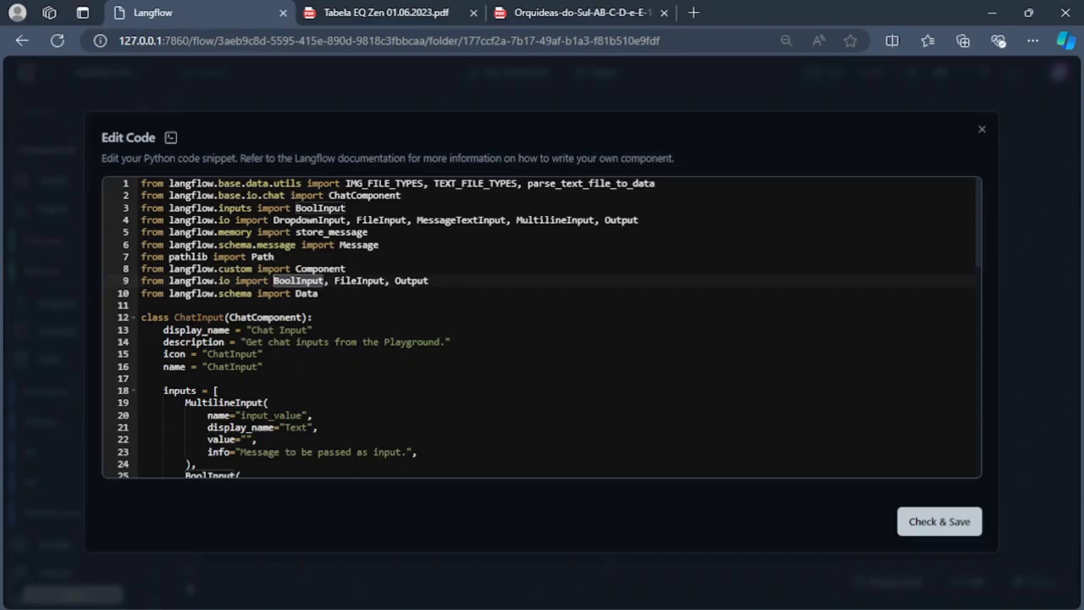
click(369, 283)
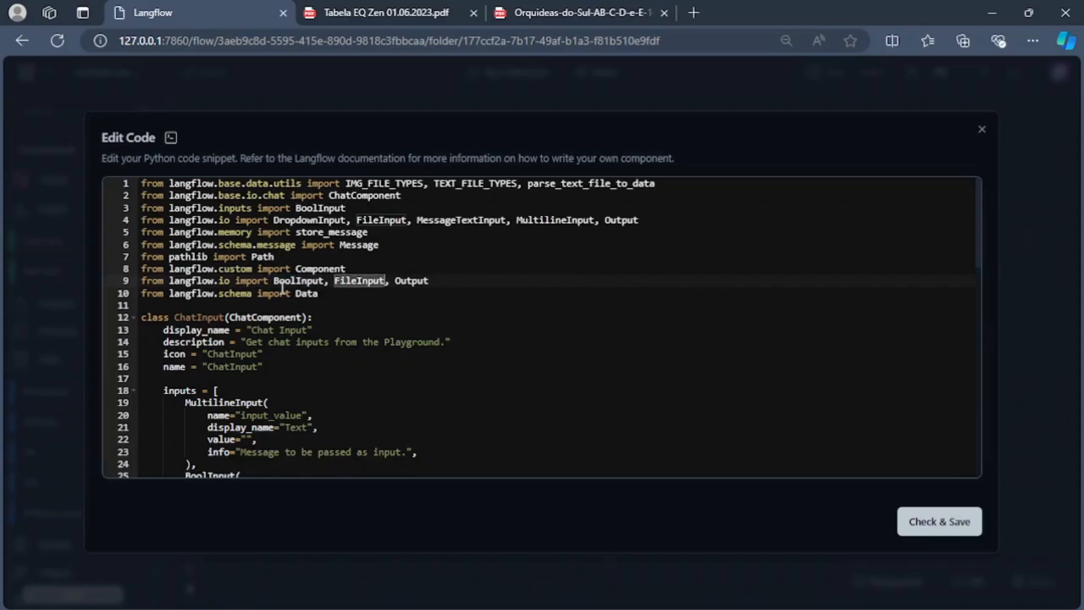
double_click(360, 282)
key(BackSpace)
double_click(368, 281)
key(BackSpace)
double_click(301, 280)
key(ctrl+c)
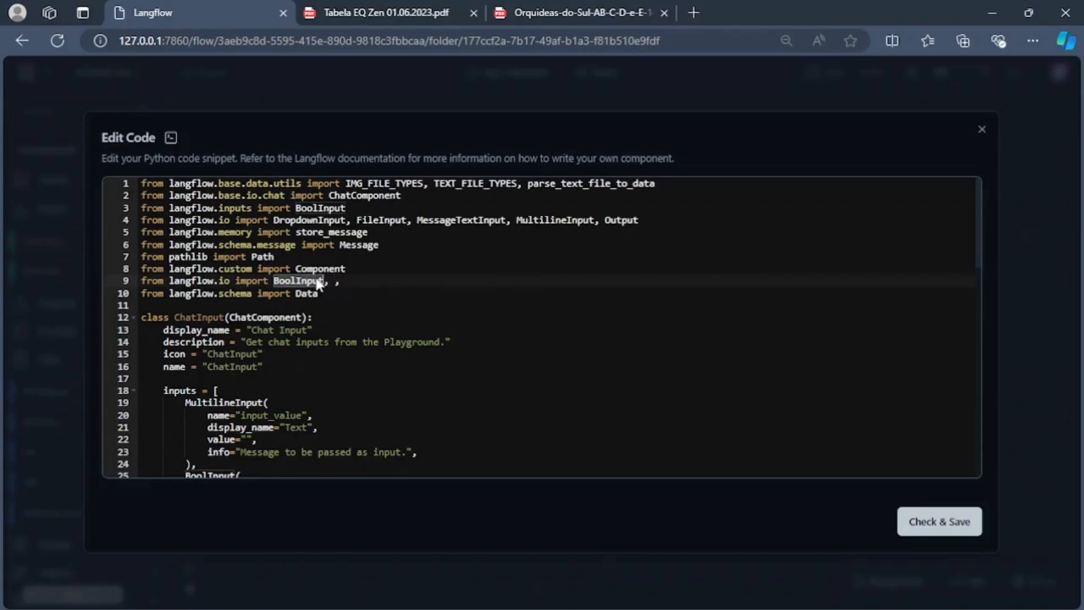
click(664, 221)
key(ctrl+v)
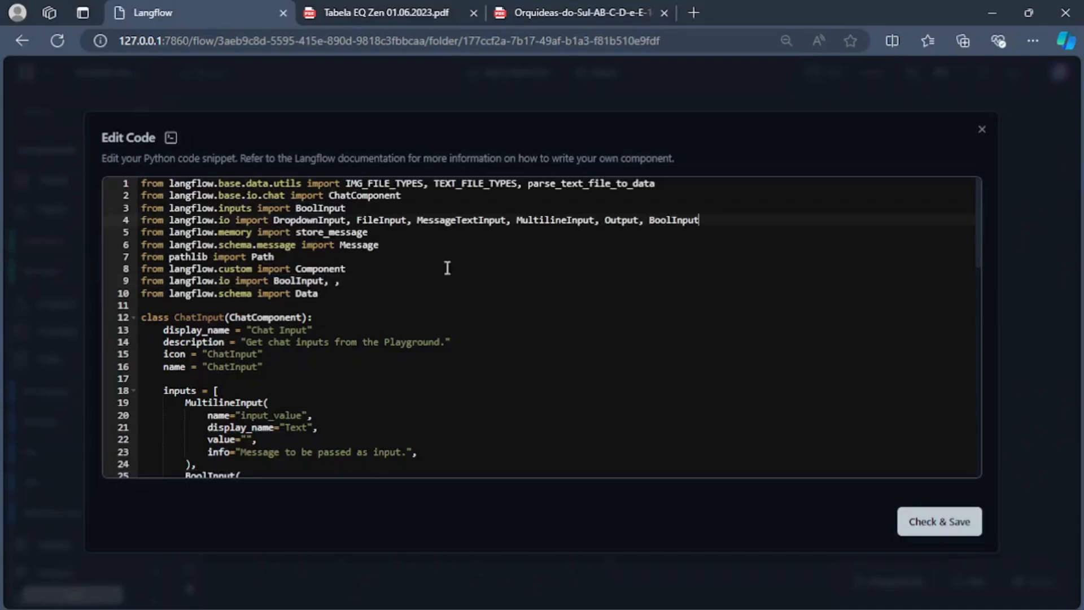
Step: Delete the redundant second langflow.io import line and save the Chat Input component's code
click(325, 282)
key(ctrl+d)
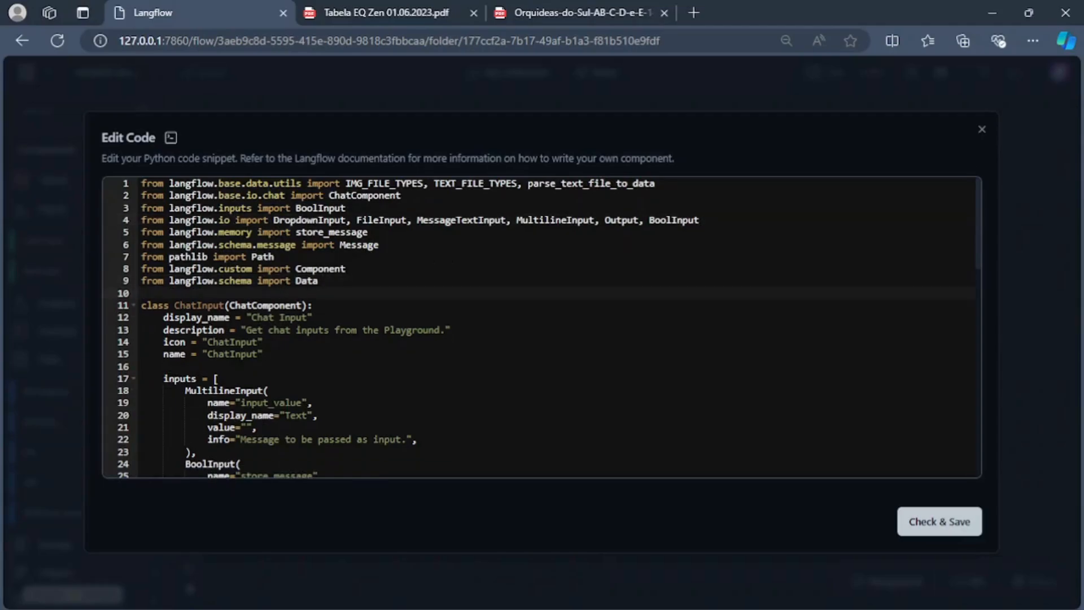
scroll(556, 463, down, 5)
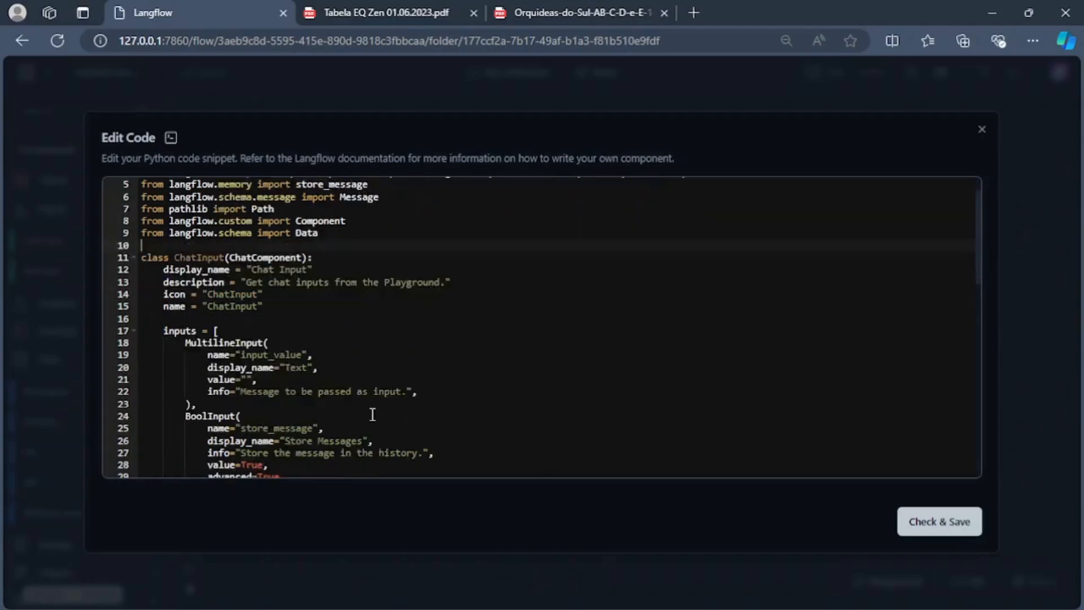
click(927, 523)
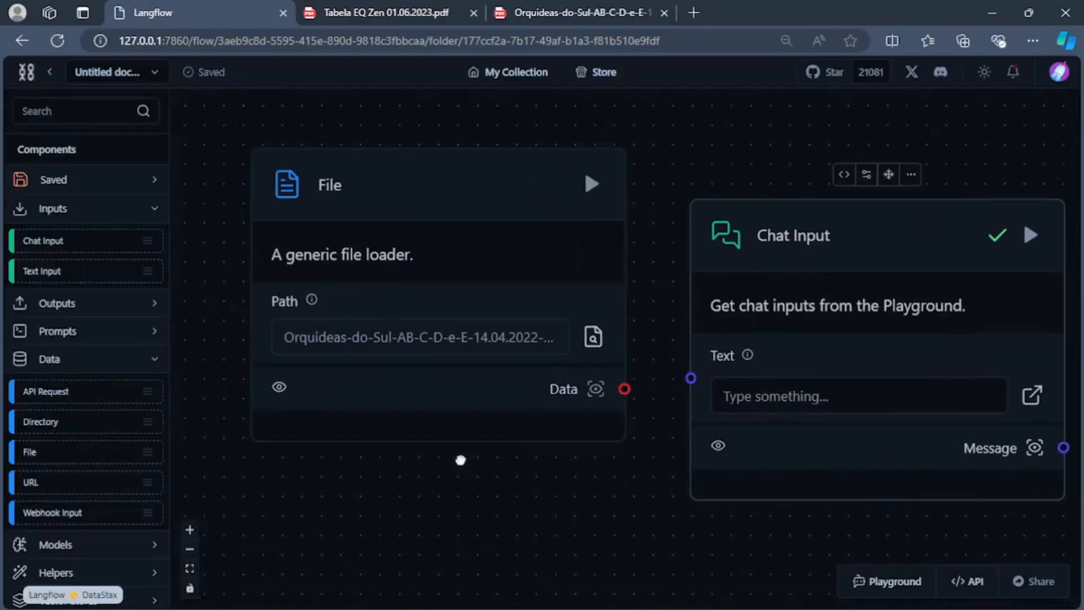
Step: Copy the path FileInput and silent_errors BoolInput definitions from the inputs list in the File component's code
click(358, 194)
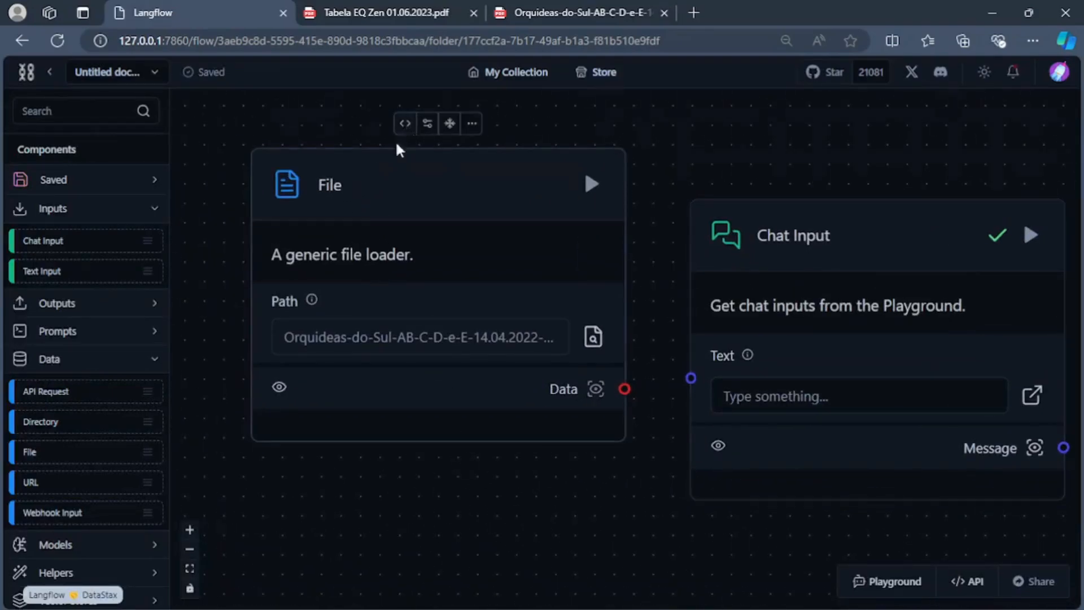
click(404, 125)
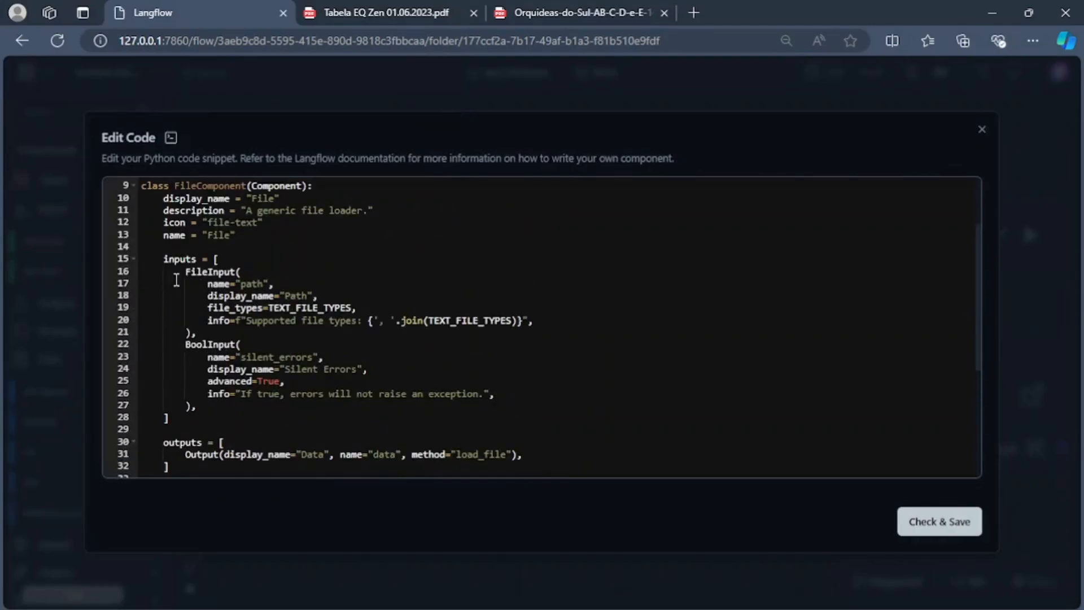
drag(194, 412, 103, 269)
key(ctrl+c)
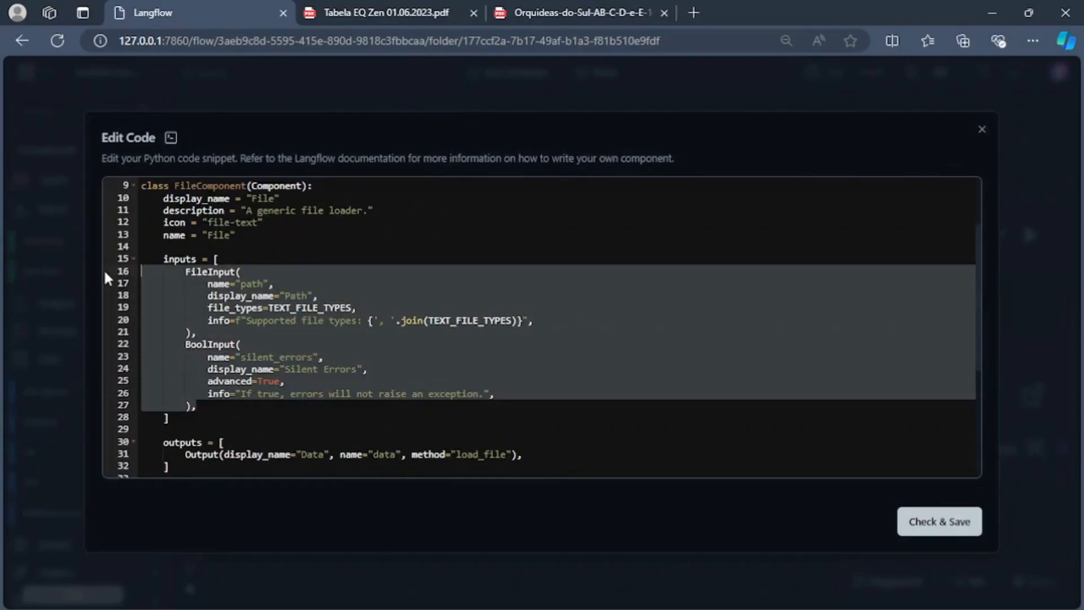
click(983, 133)
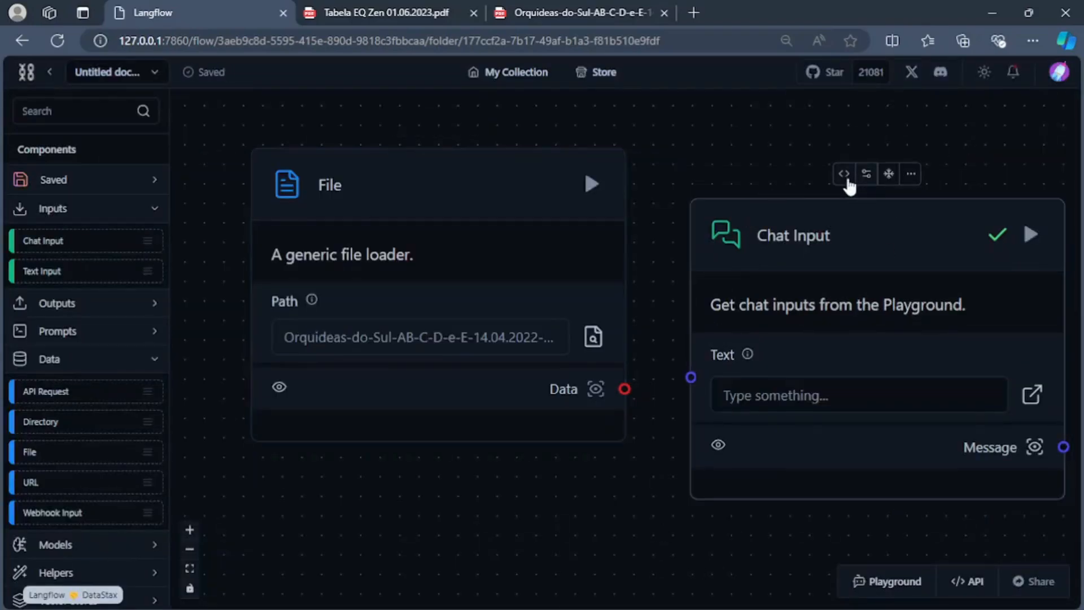
Step: Paste the copied FileInput and BoolInput definitions after the files FileInput in the Chat Input code's inputs list
click(844, 174)
scroll(288, 336, down, 6)
scroll(288, 336, down, 2)
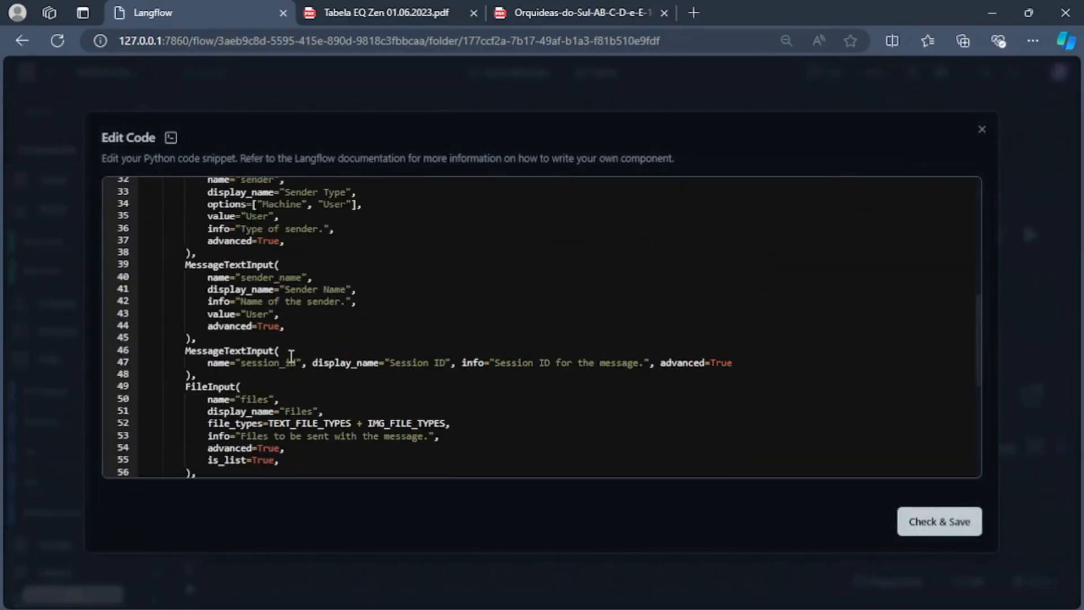
scroll(339, 360, down, 2)
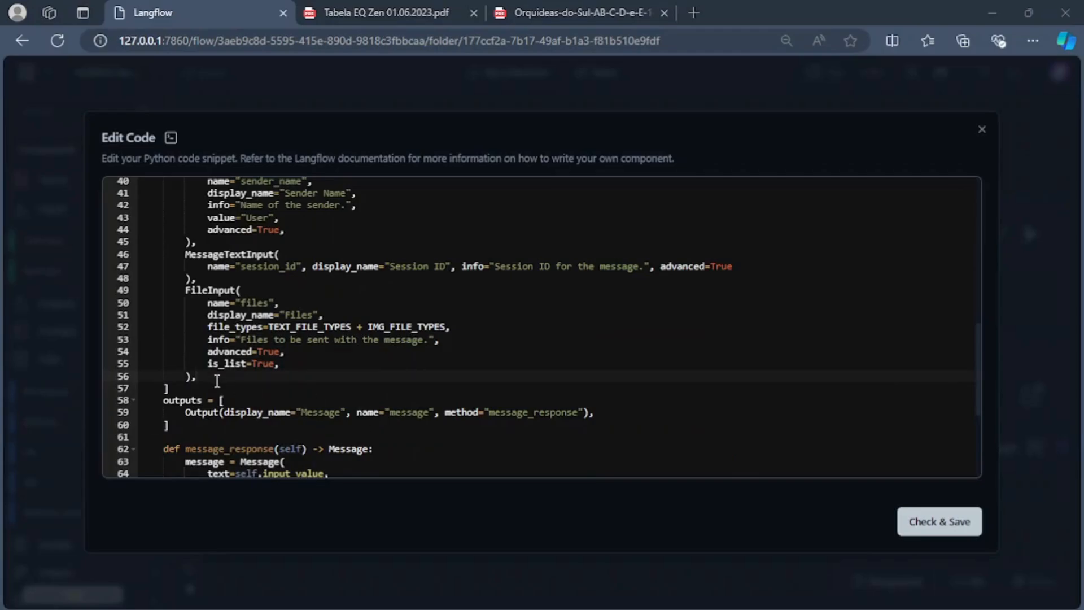
click(217, 381)
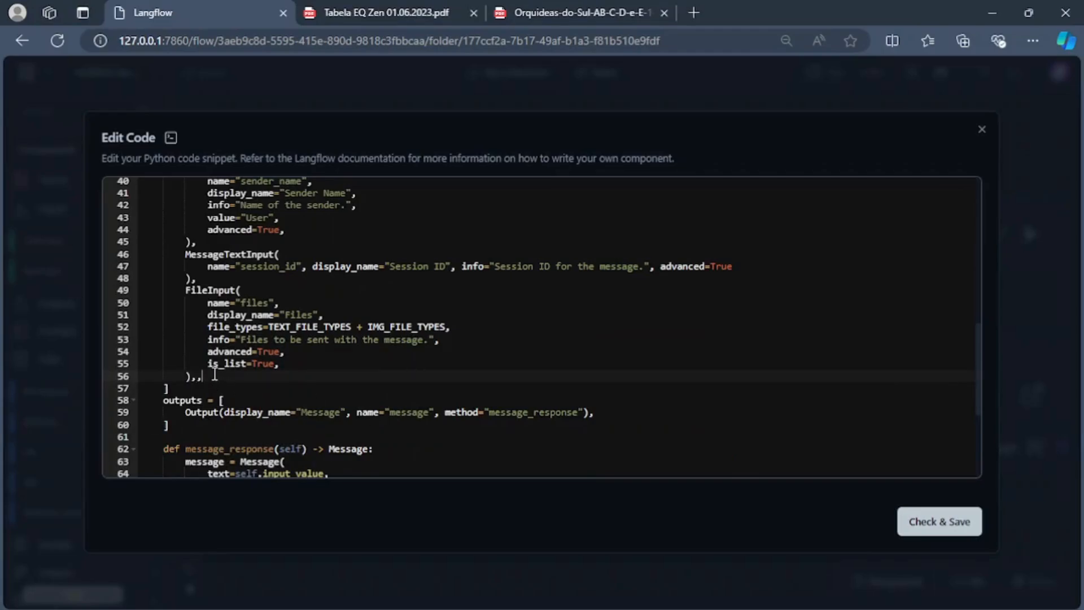
key(ctrl+v)
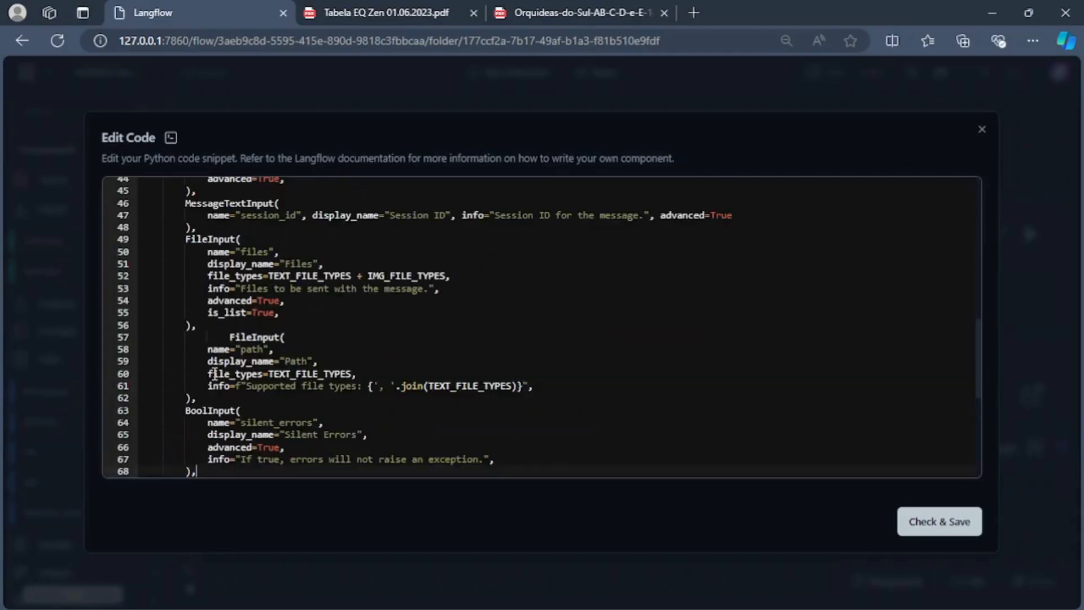
Step: Align the pasted path FileInput line with the other inputs and save the Chat Input code
click(230, 337)
key(BackSpace)
key(BackSpace)
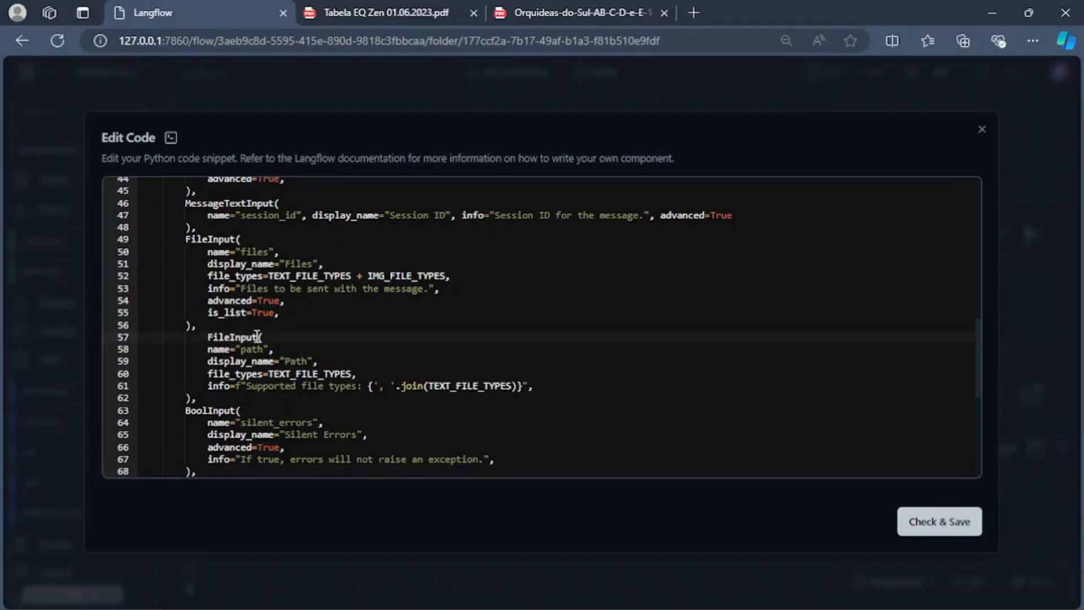
scroll(260, 339, down, 3)
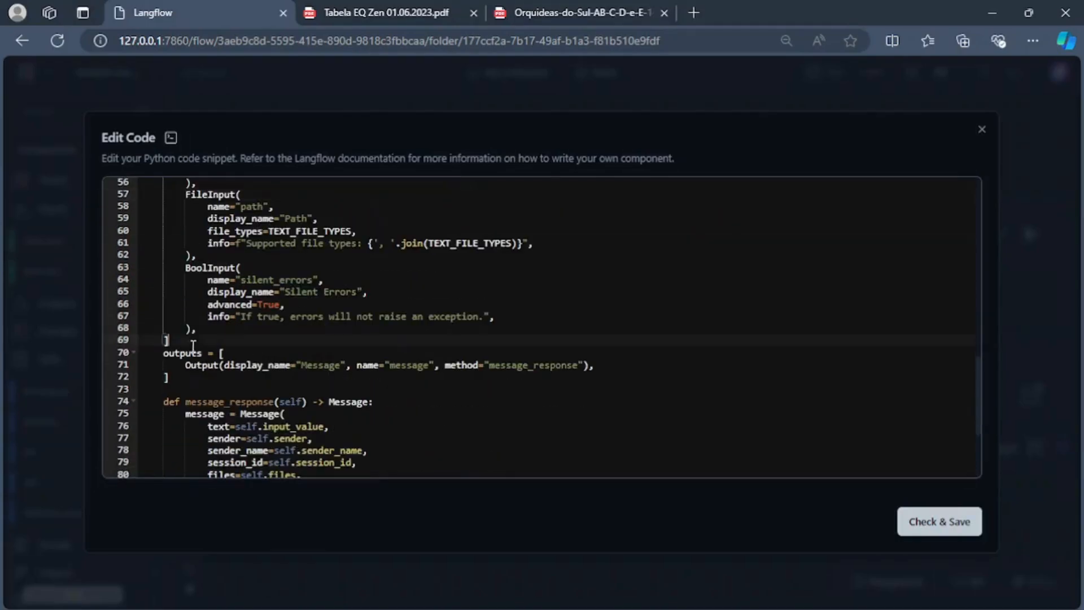
click(460, 365)
click(916, 535)
Step: Copy the Data Output line with method load_file from the outputs list in the File component's code
click(375, 181)
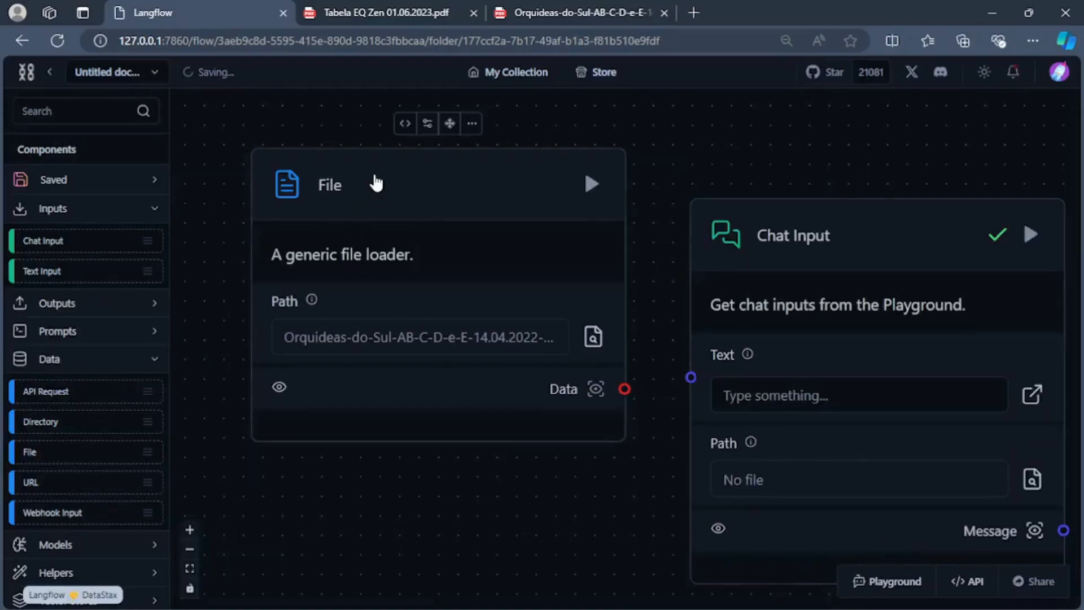
click(404, 125)
scroll(474, 392, down, 5)
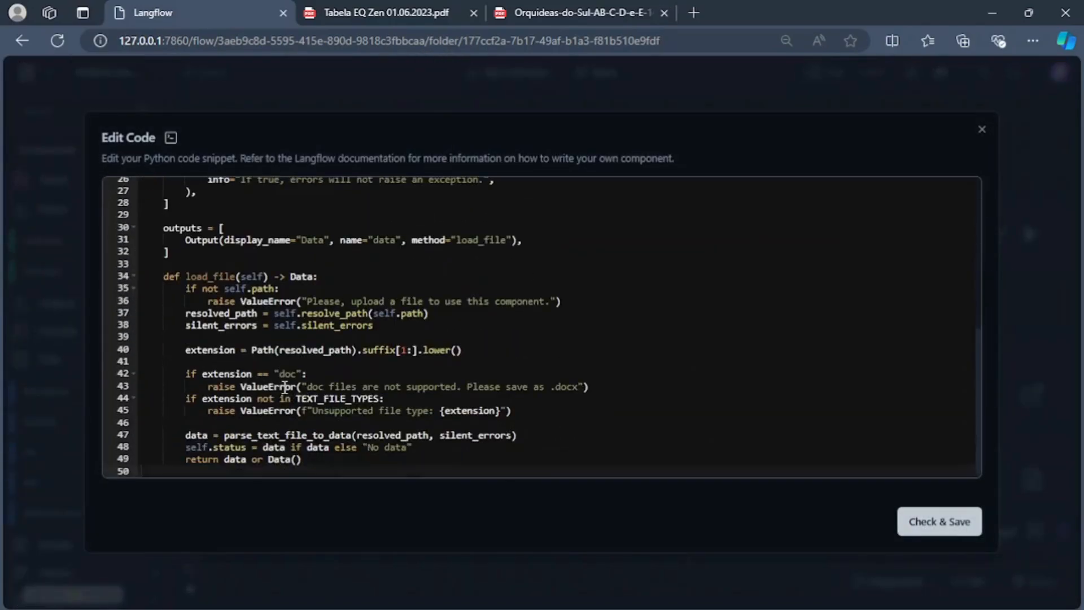
scroll(265, 363, up, 1)
click(203, 288)
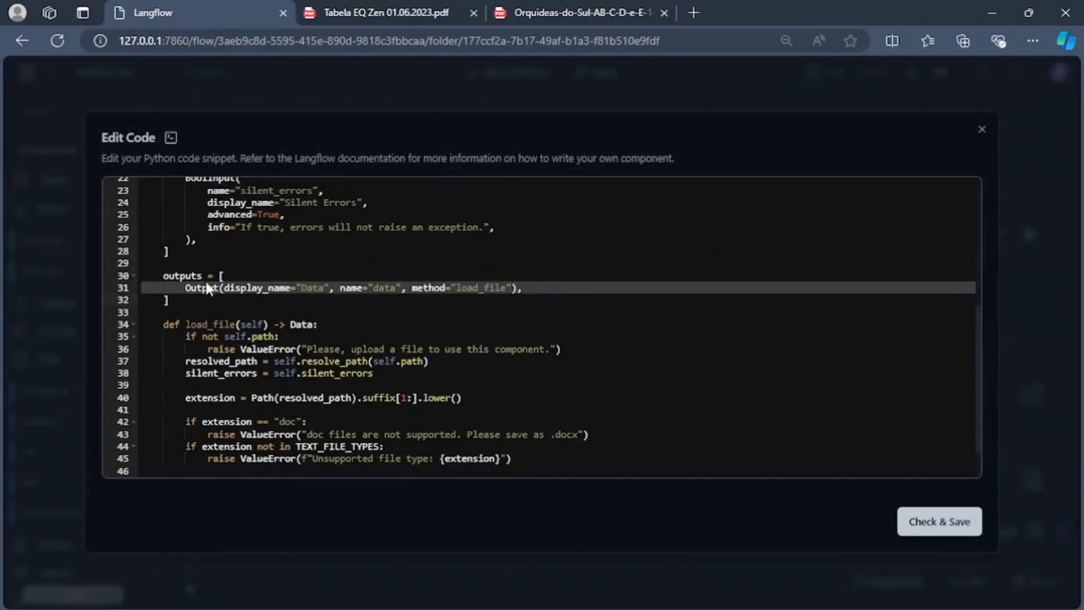
click(904, 519)
Step: Add Output(display_name="Data", name="data", method="load_file"), below the Message output in the Chat Input code
click(810, 263)
click(844, 173)
scroll(339, 386, down, 5)
scroll(339, 386, down, 7)
click(599, 322)
key(Return)
text(Output(display_name="Data", name="data", method="load_file"),)
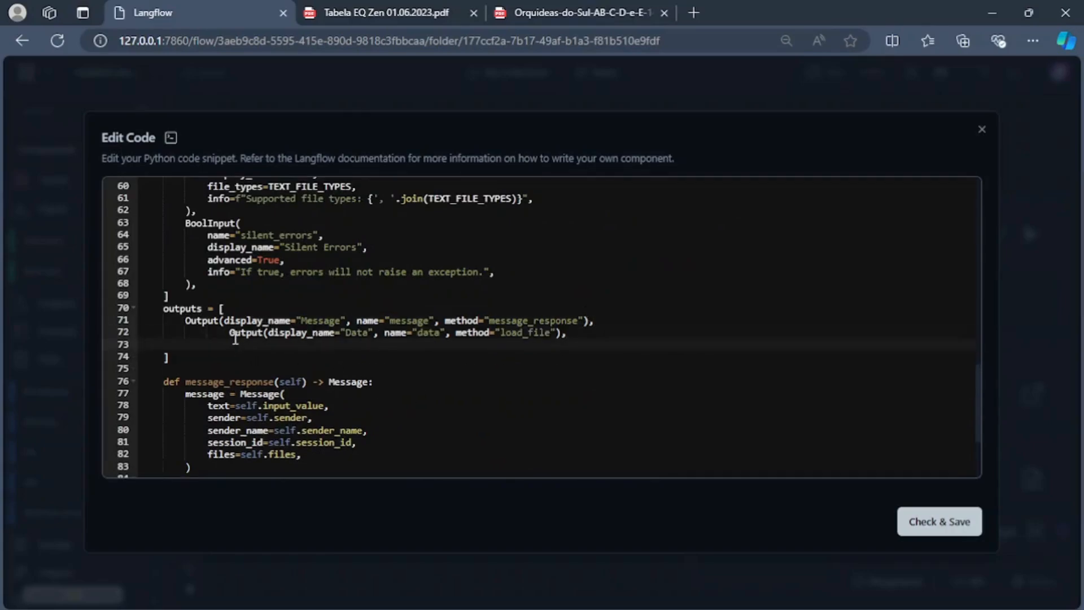
Step: Align the added Data Output line with the Message output and save the Chat Input code
key(BackSpace)
key(BackSpace)
click(329, 417)
click(909, 519)
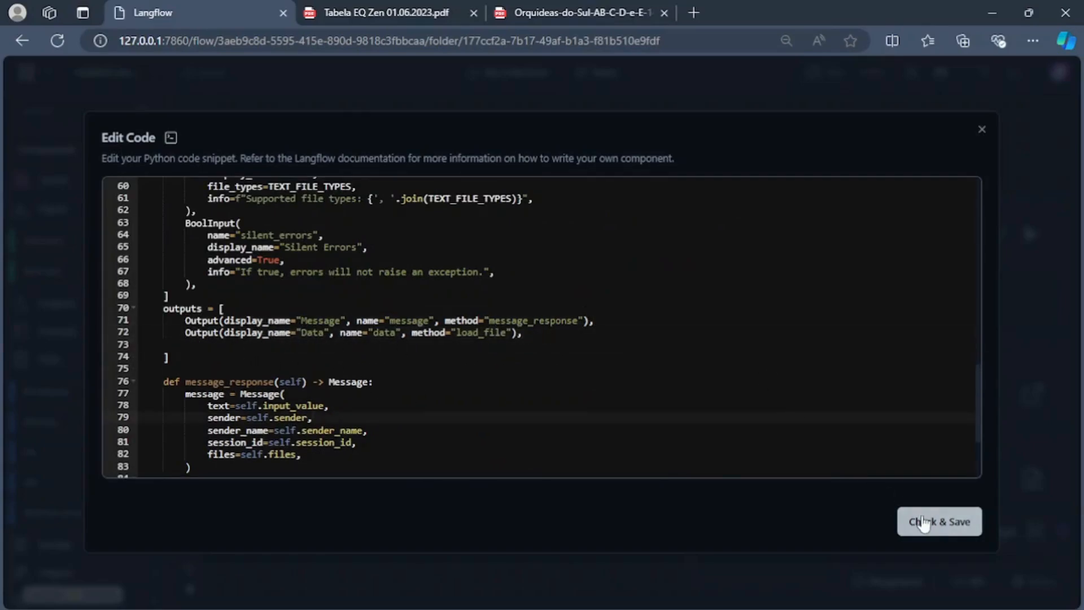
Step: Copy the entire load_file method from the File component's code and close the code without changes
click(343, 210)
click(407, 123)
scroll(258, 428, down, 4)
scroll(258, 428, down, 2)
drag(326, 470, 123, 276)
key(ctrl+c)
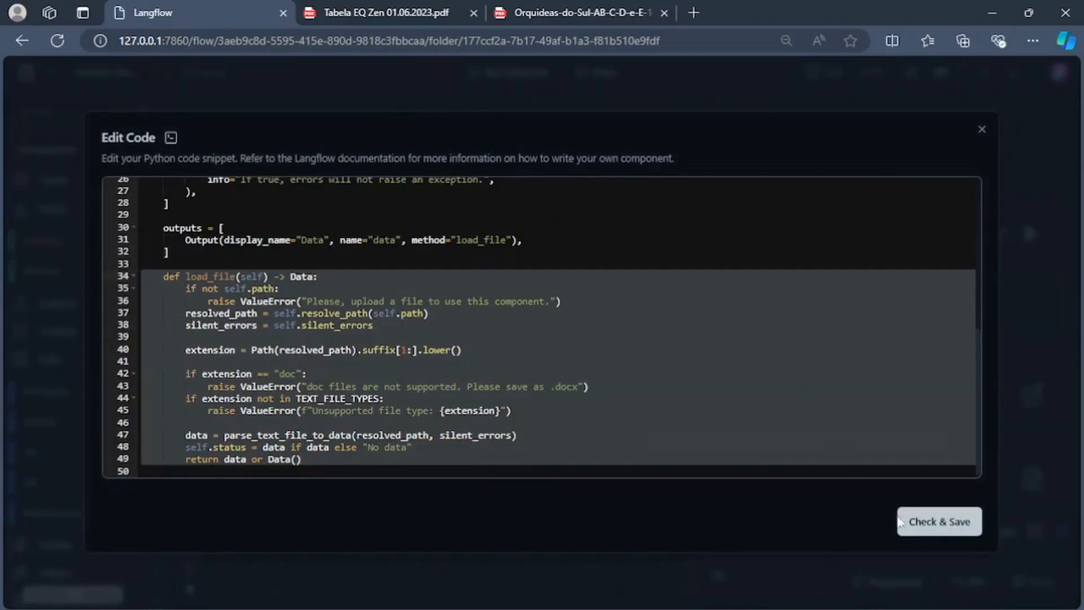
key(Escape)
Step: Paste the load_file method between the outputs list and message_response in the Chat Input code, separated by a blank line, and save
click(842, 225)
click(847, 182)
scroll(198, 369, down, 20)
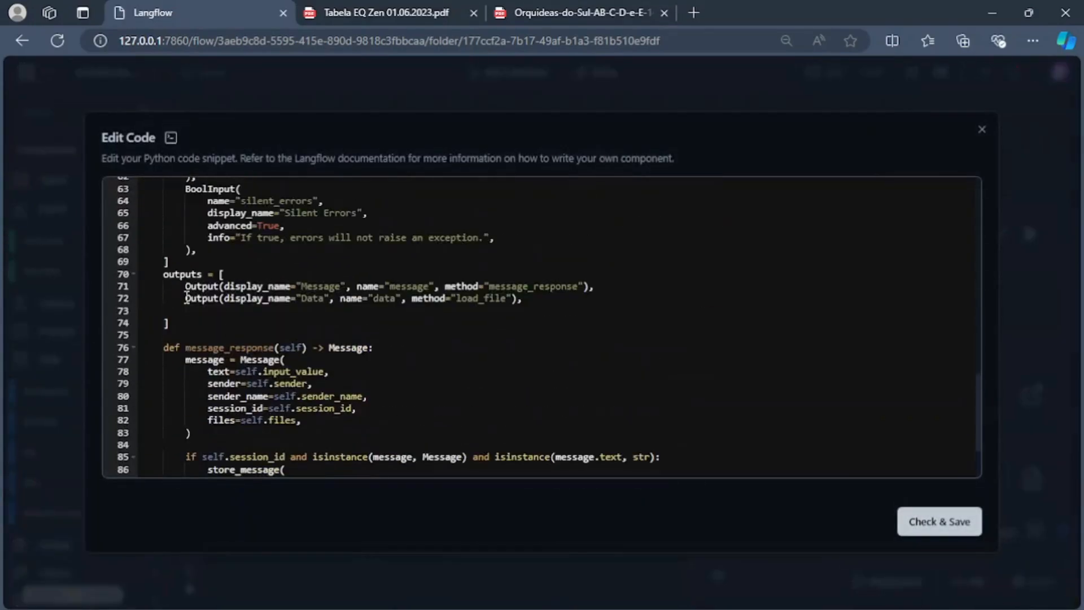
click(184, 334)
key(ctrl+v)
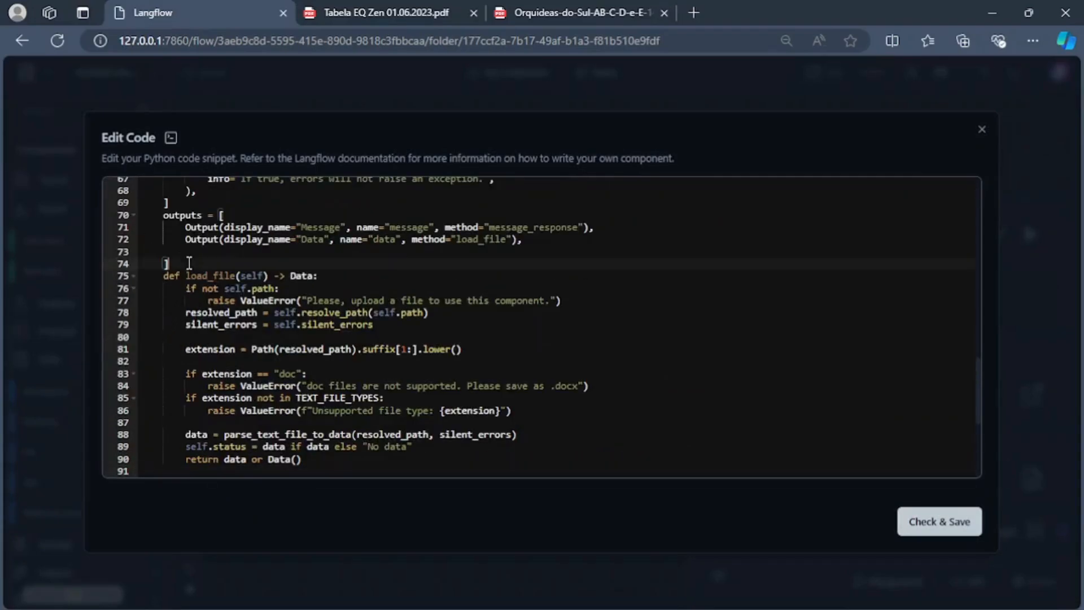
key(Return)
scroll(198, 316, down, 2)
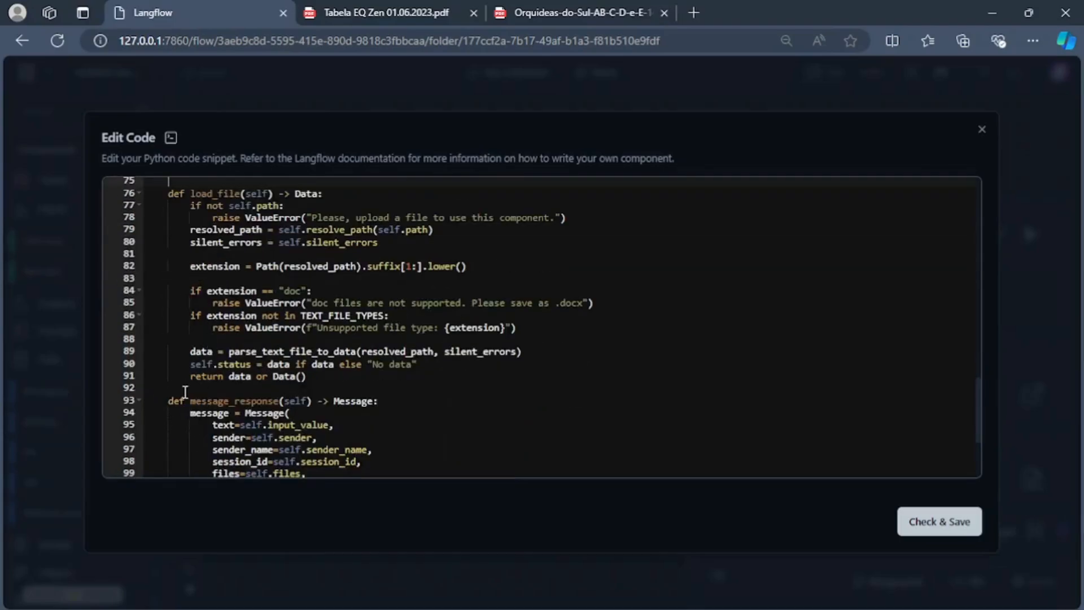
scroll(271, 342, down, 3)
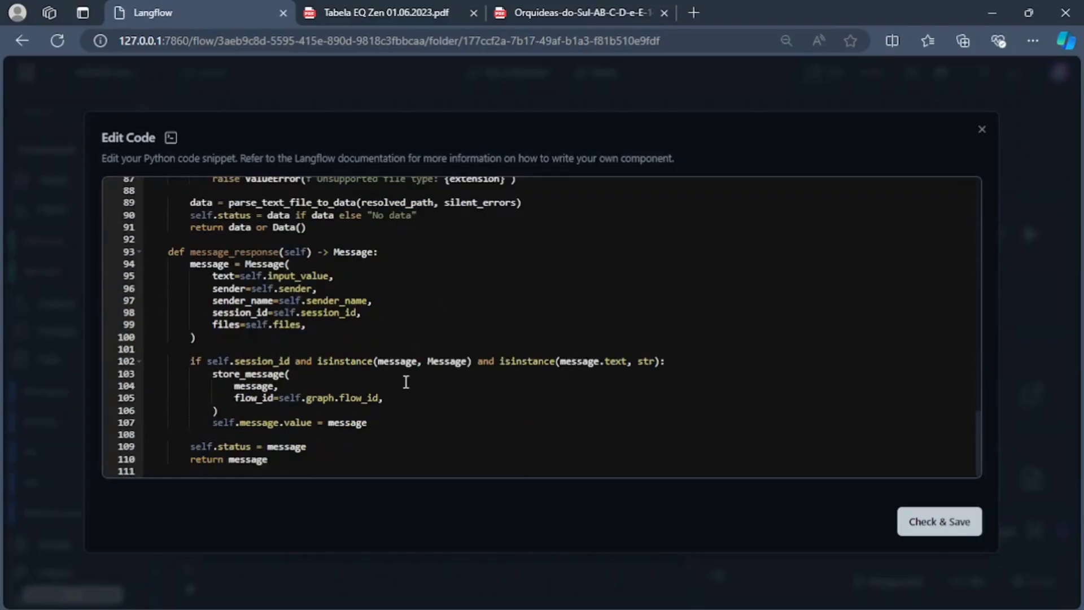
scroll(406, 382, up, 2)
click(939, 521)
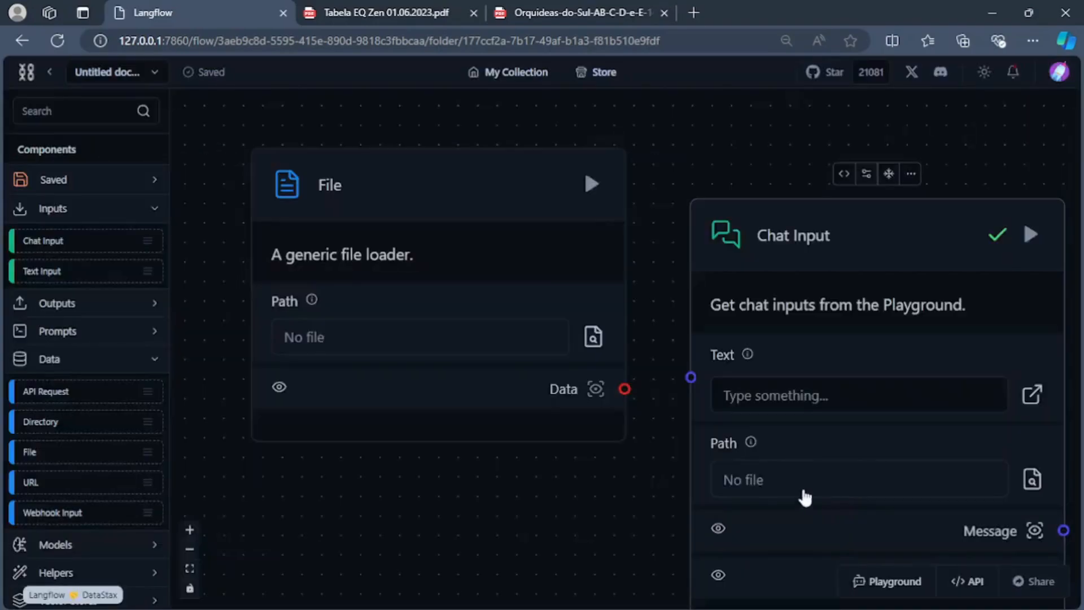
Step: Delete the File component from the canvas
scroll(333, 432, down, 3)
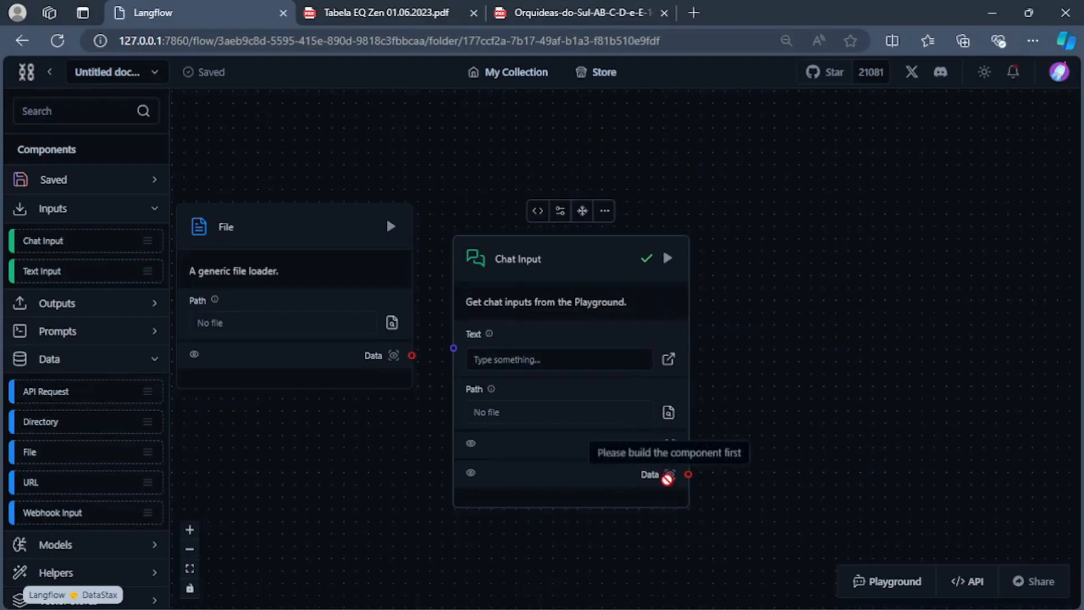
click(316, 232)
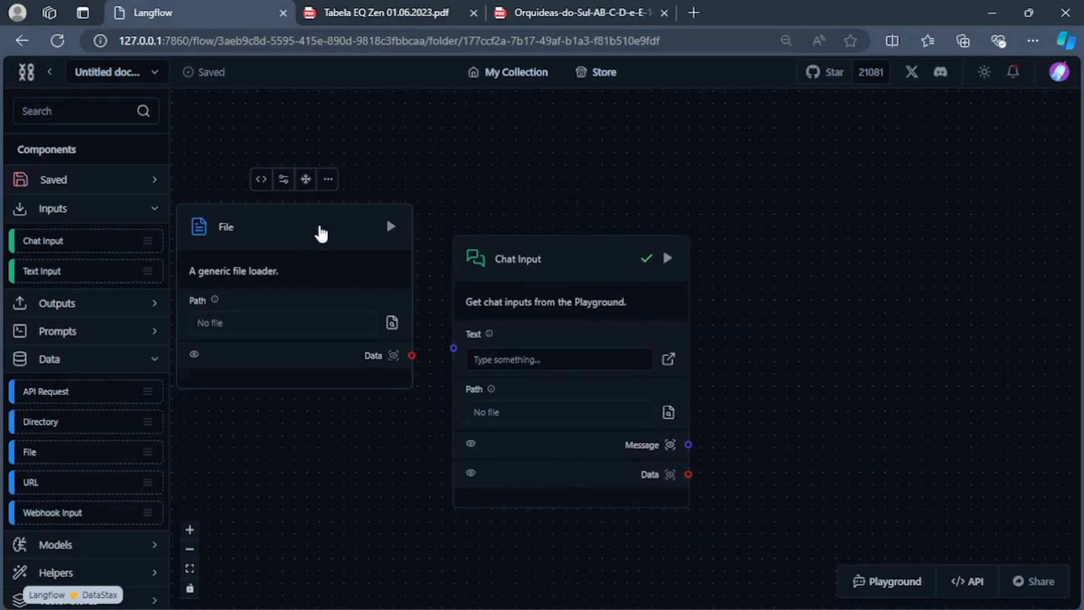
key(Delete)
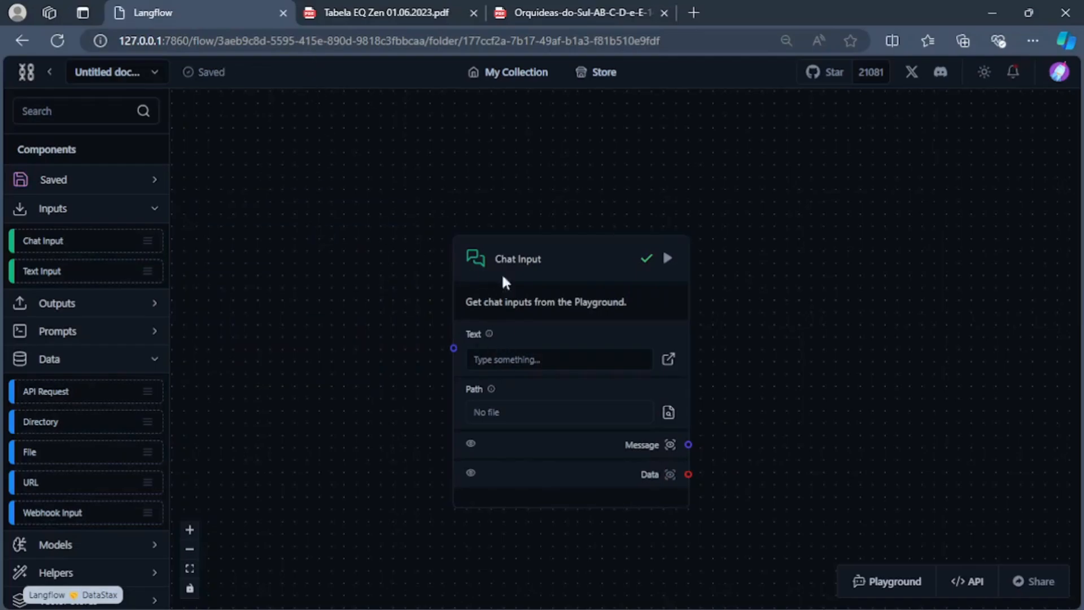
Step: Load Orquideas-do-Sul-AB-C-D-e-E-14.04.2022-1.pdf from the Imovéis de painho folder as Chat Input's Path file
scroll(316, 446, up, 1)
click(727, 408)
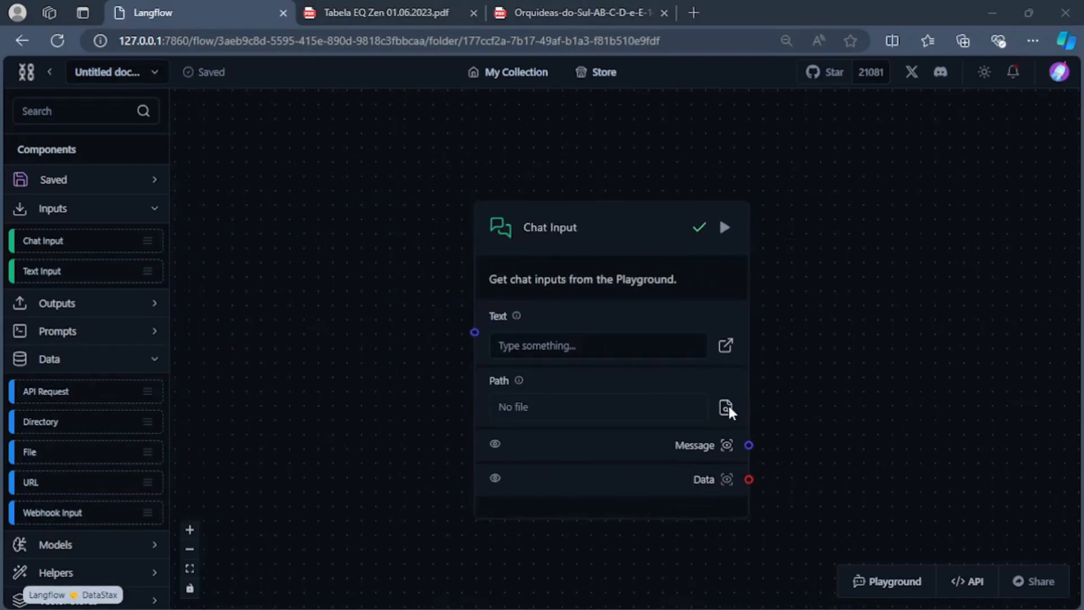
scroll(362, 327, down, 10)
scroll(356, 310, down, 4)
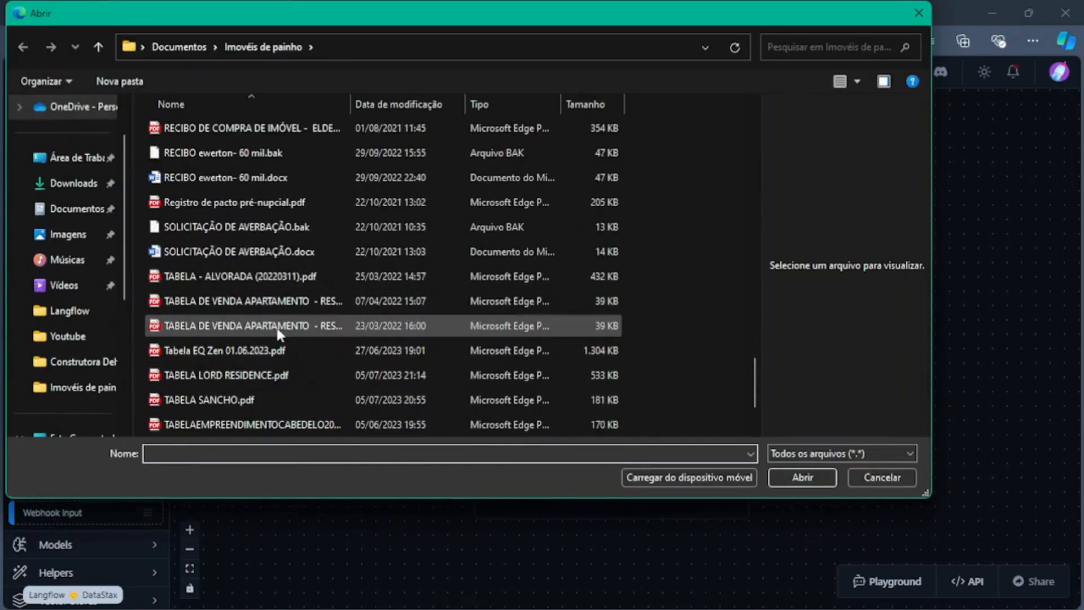
click(254, 303)
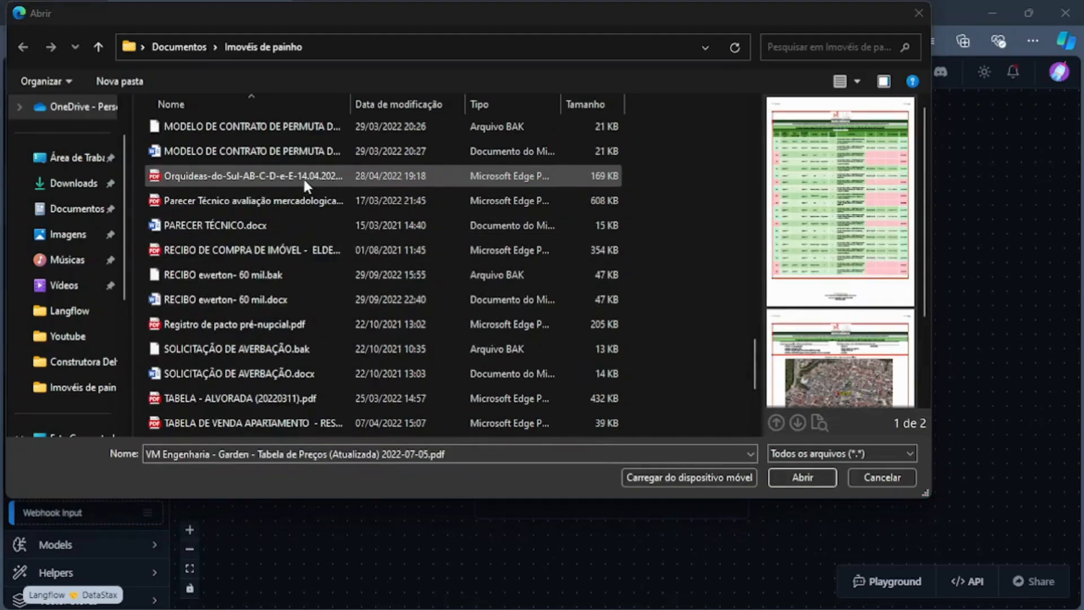
click(303, 177)
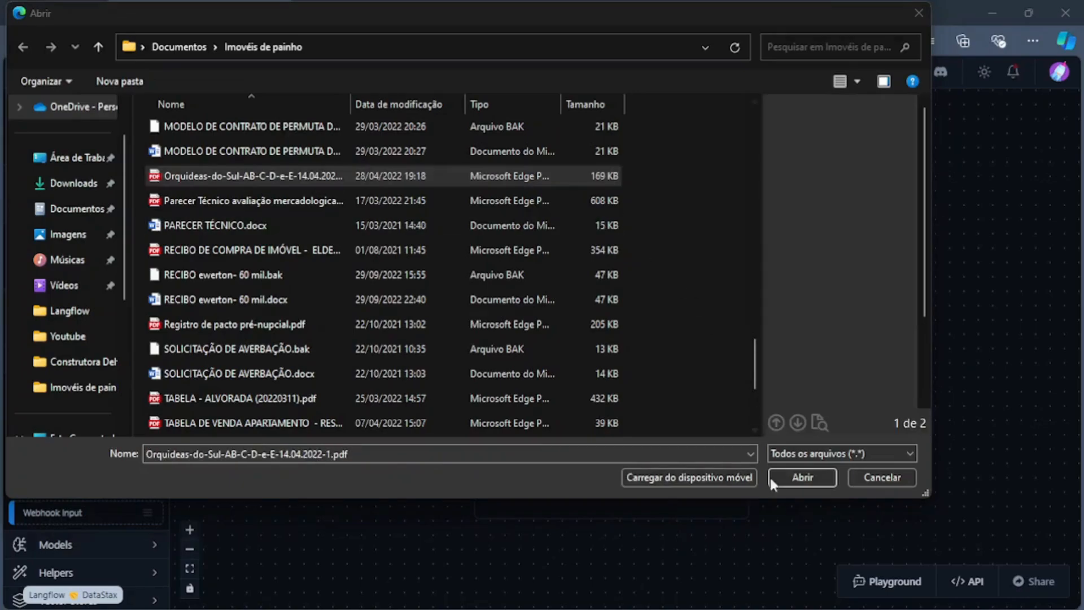
click(798, 476)
Step: Search the components for "pars" and add a Parse Data component beside Chat Input
drag(794, 402, 534, 317)
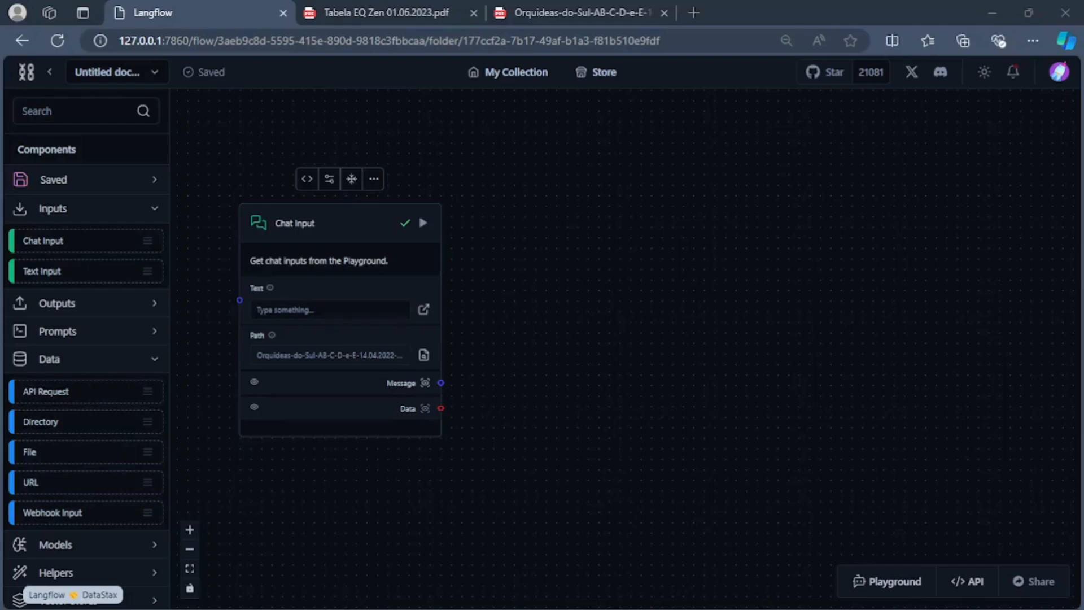
click(90, 108)
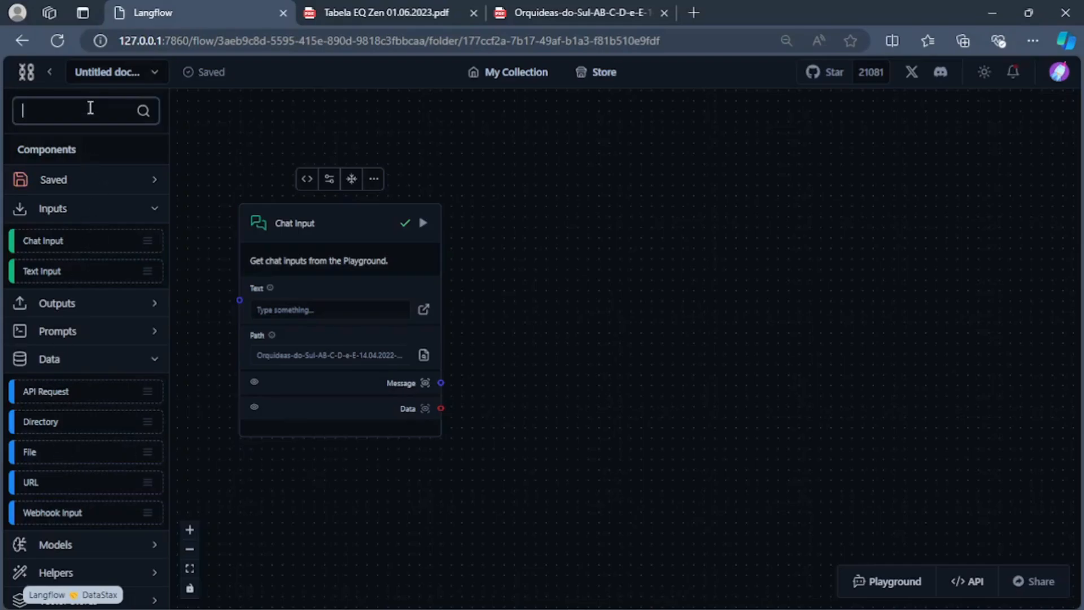
text(pars)
drag(87, 210, 574, 224)
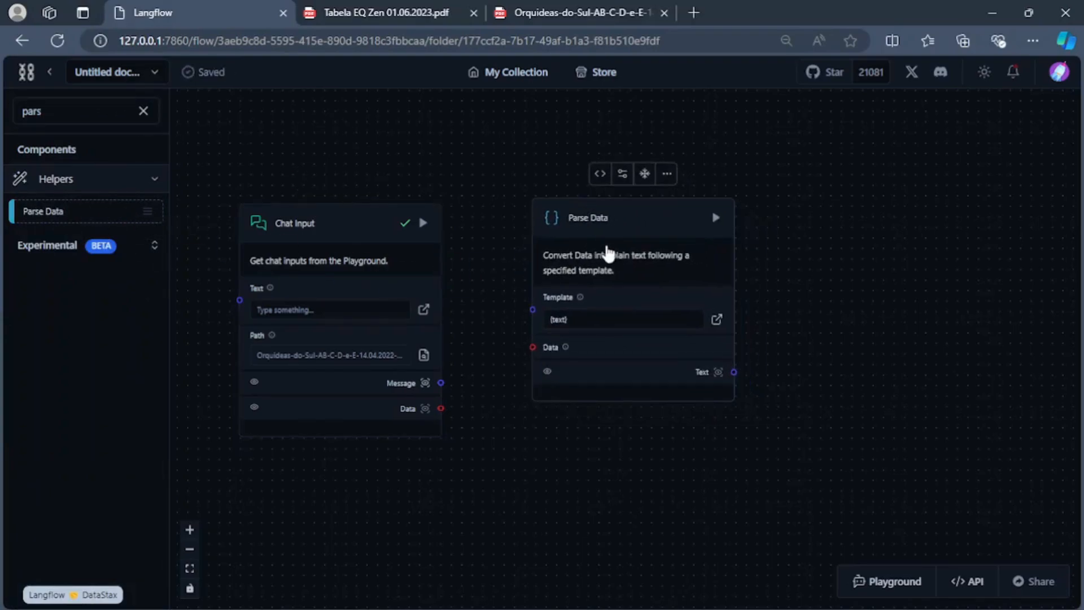
Step: Arrange the two components, connecting Chat Input's Data output to Parse Data's Data input, and run Chat Input
scroll(519, 225, up, 2)
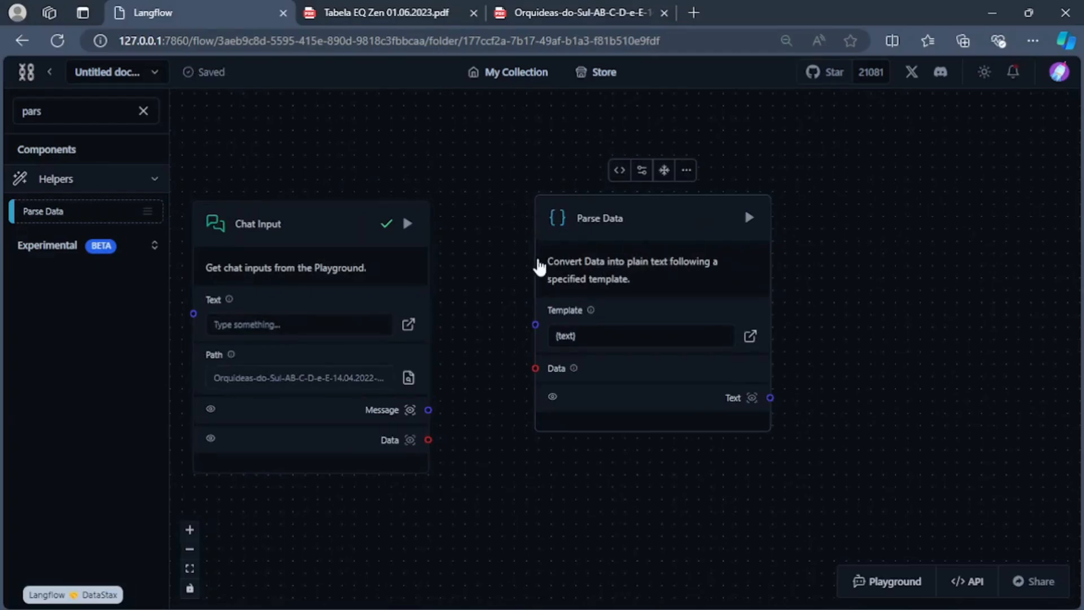
drag(305, 230, 323, 146)
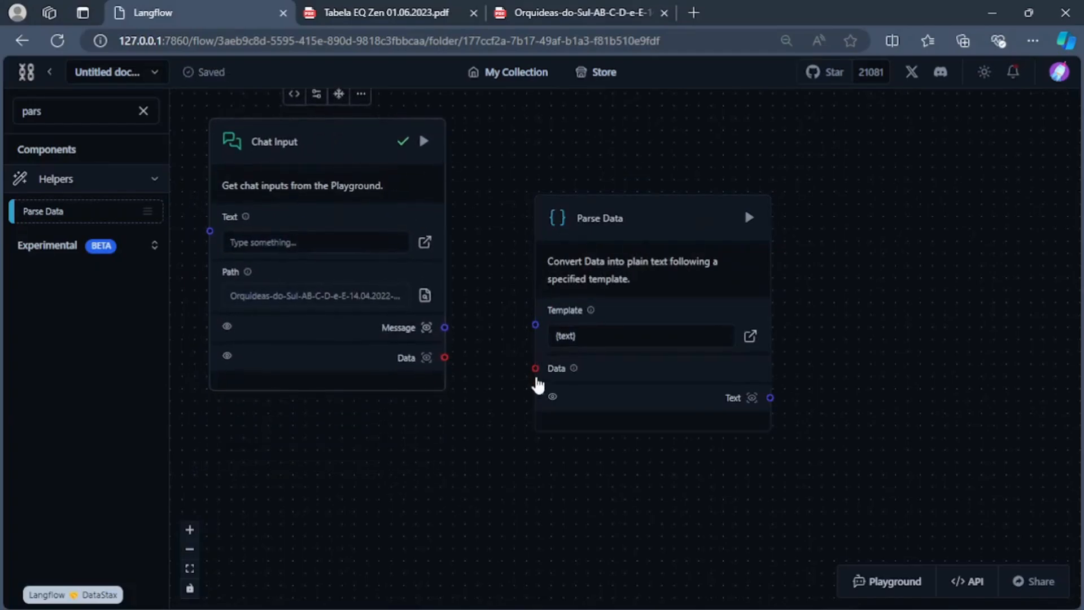
drag(602, 212, 620, 234)
drag(445, 358, 552, 389)
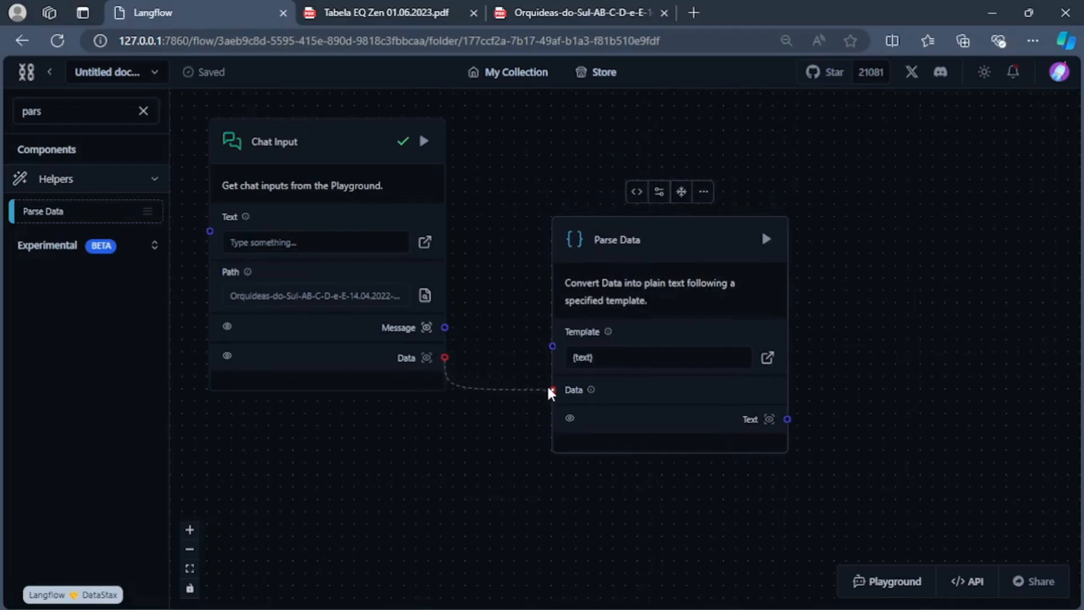
click(424, 141)
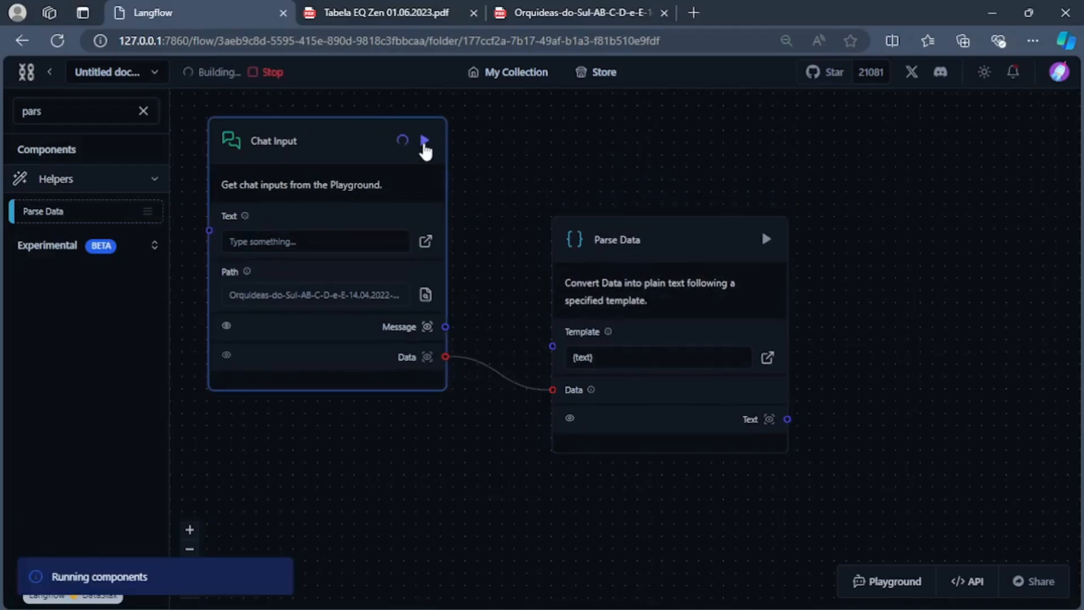
Step: Inspect the text that Chat Input's Data output extracted from the PDF and close the output view
click(427, 358)
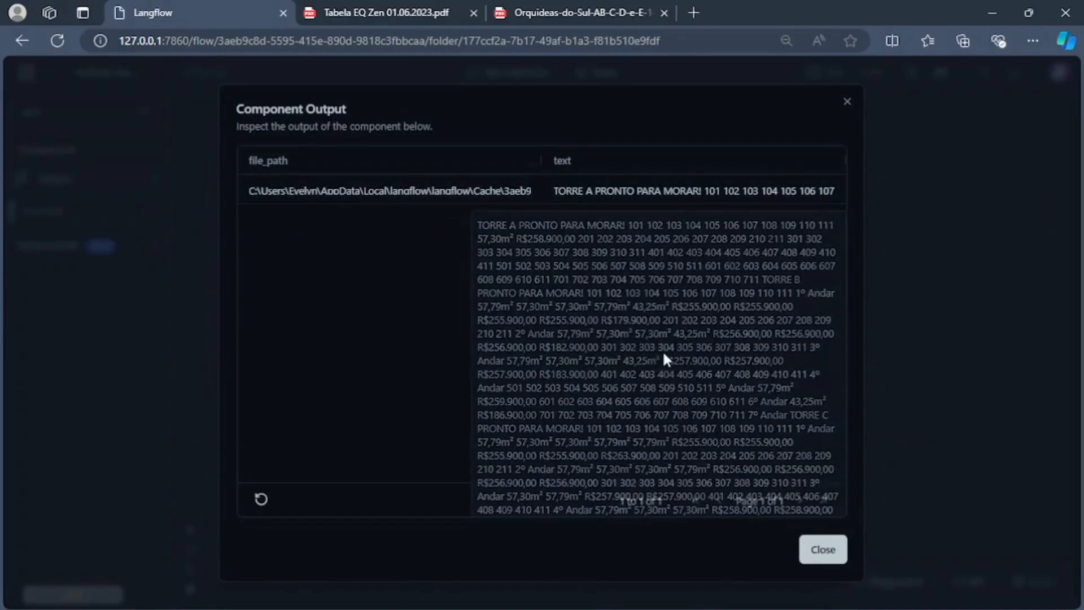
click(641, 195)
scroll(511, 316, down, 5)
scroll(565, 339, down, 10)
click(847, 161)
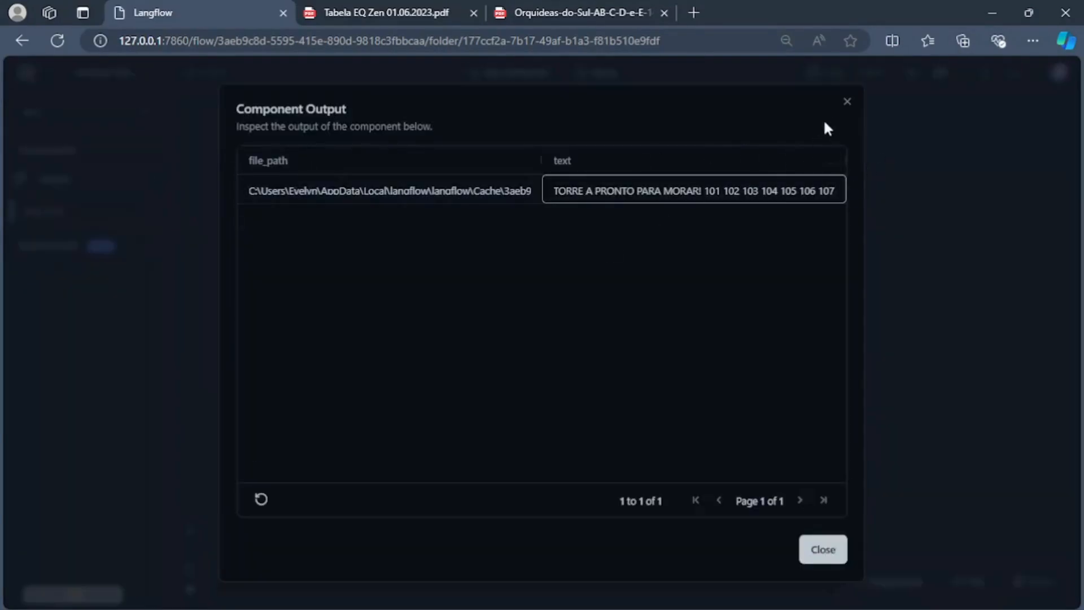
click(847, 102)
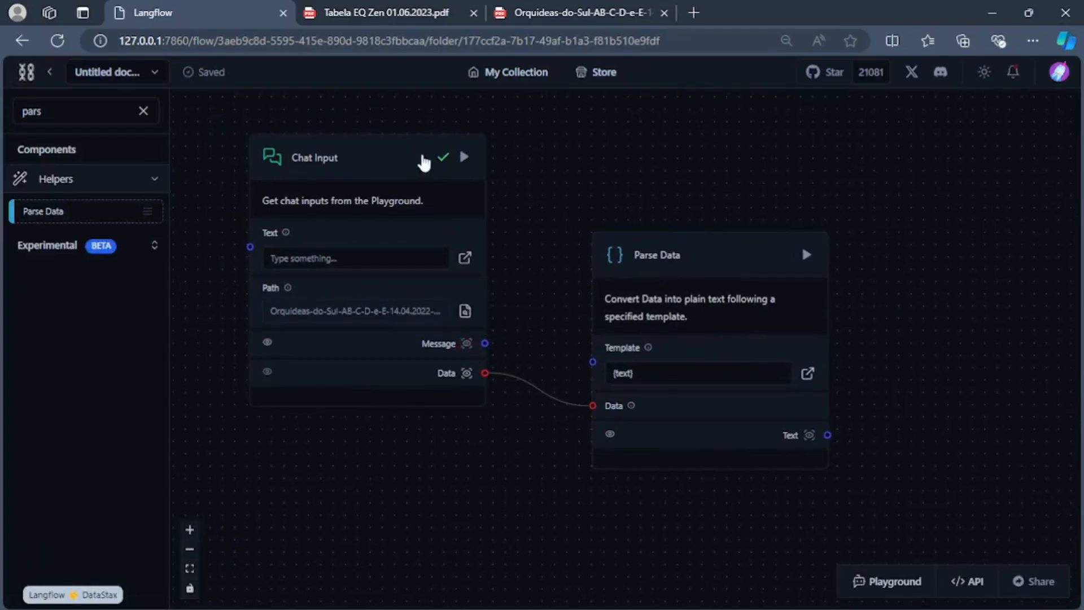
Step: Set Chat Input's Text to "Make a post of it" and run the component
click(351, 258)
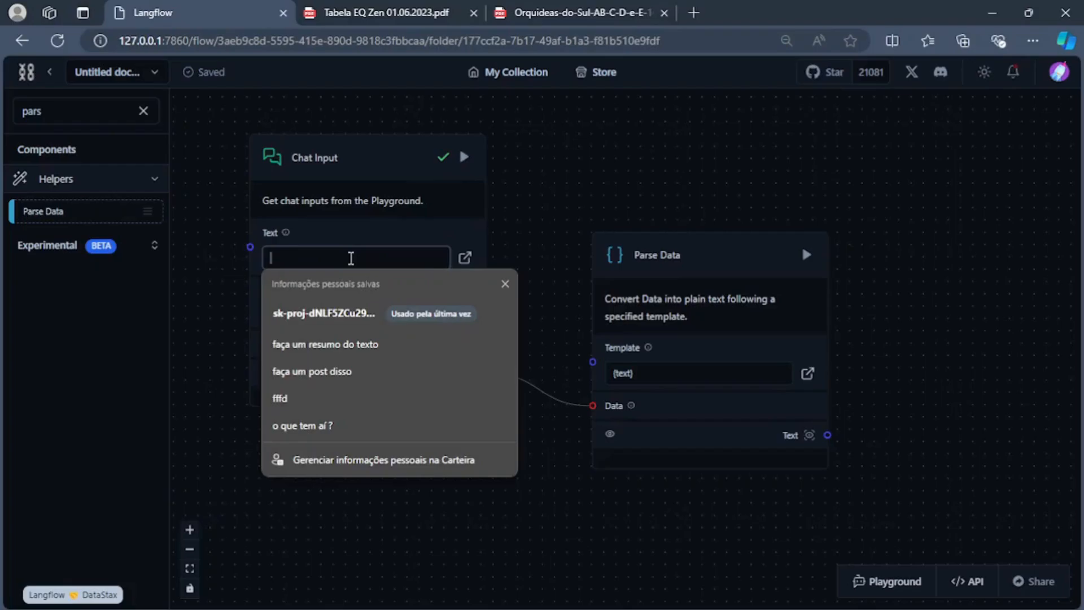
text(Make a post o)
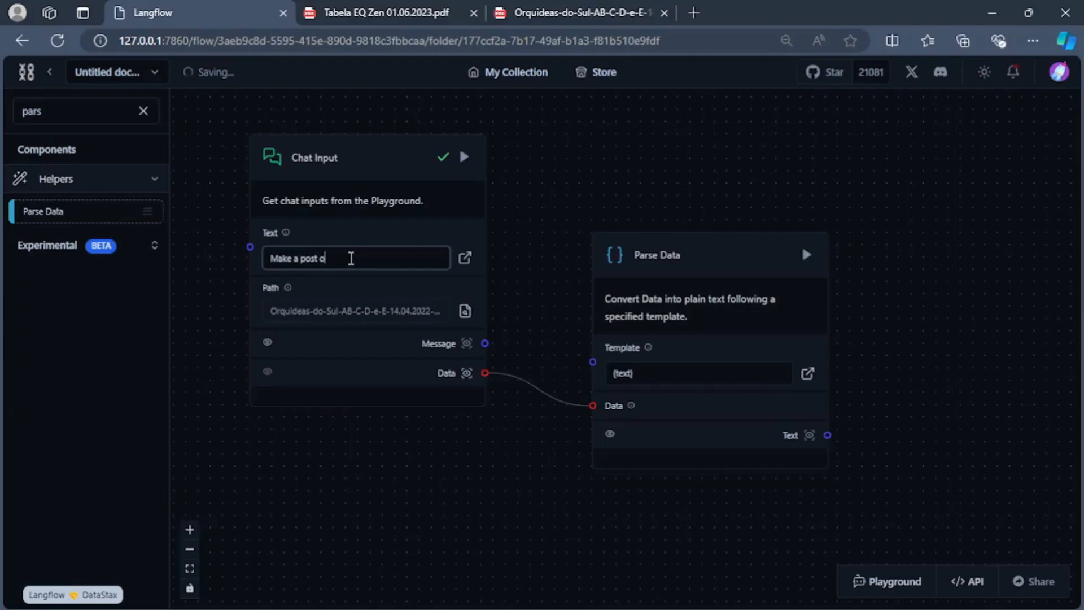
text(f it)
click(464, 157)
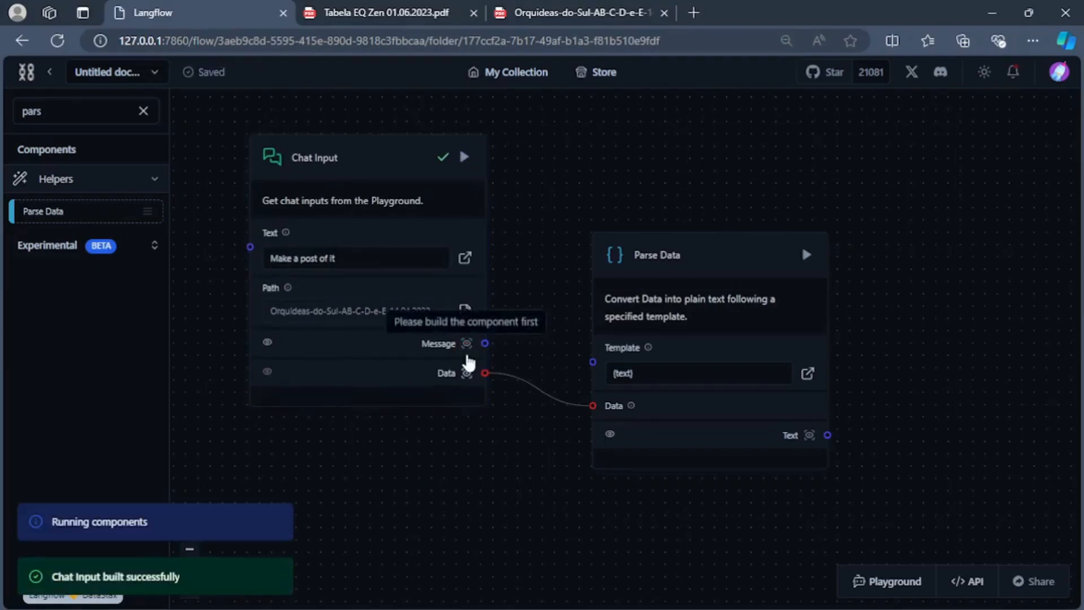
click(465, 158)
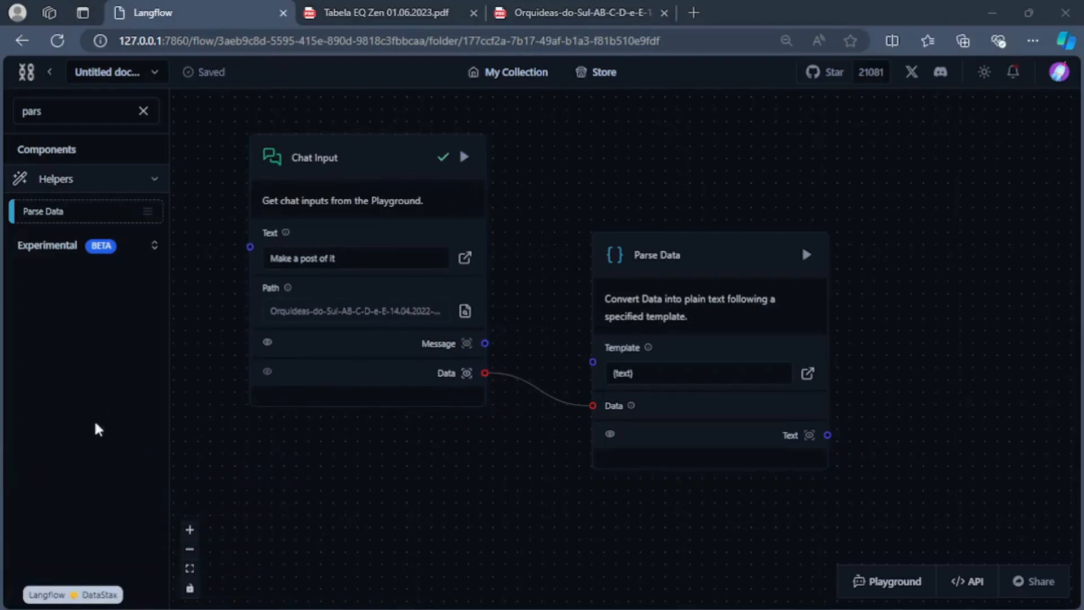
Step: Connect Chat Input's Message output to Parse Data's Template input, rerun Chat Input and inspect its Message output
drag(485, 343, 593, 361)
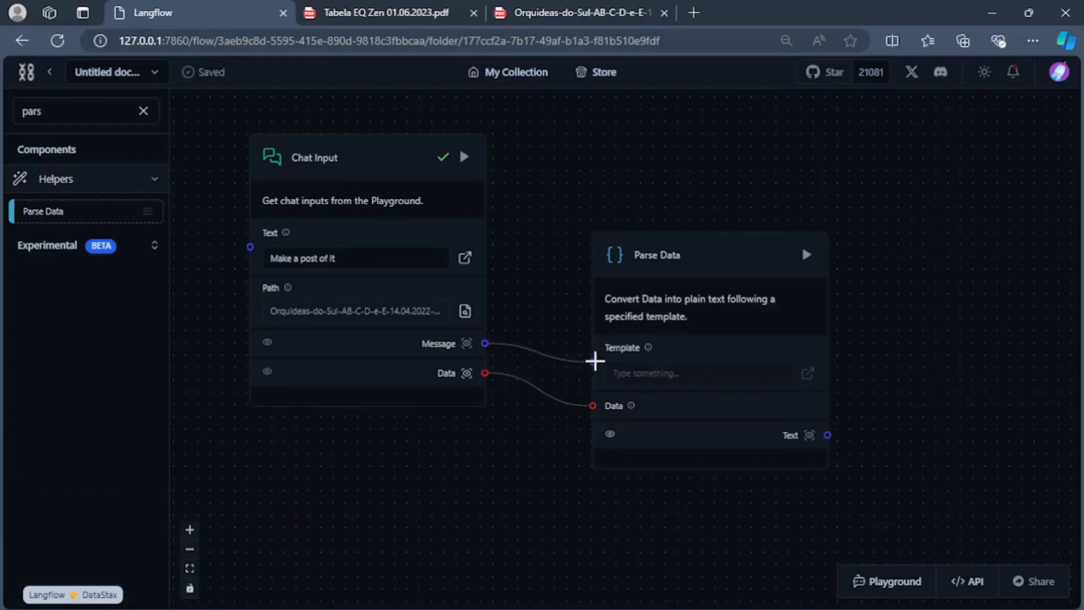
click(465, 156)
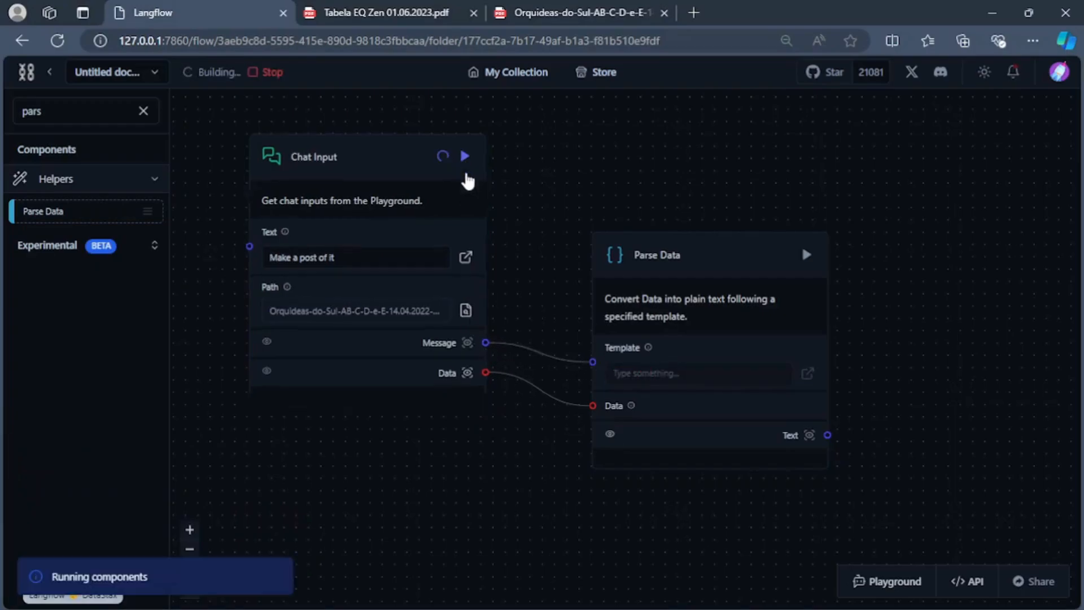
click(468, 344)
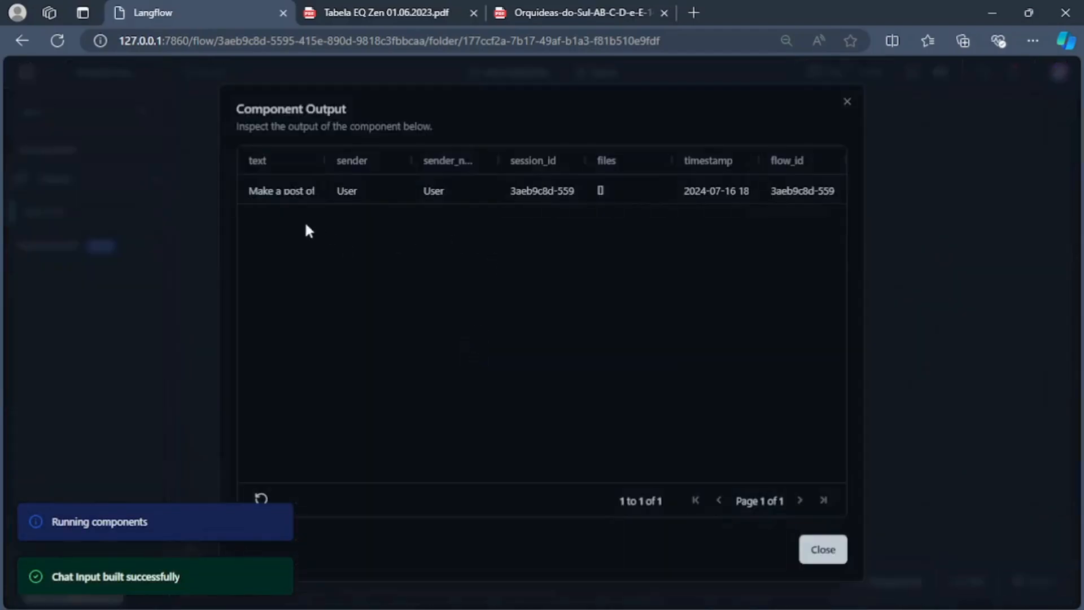
click(300, 189)
click(848, 160)
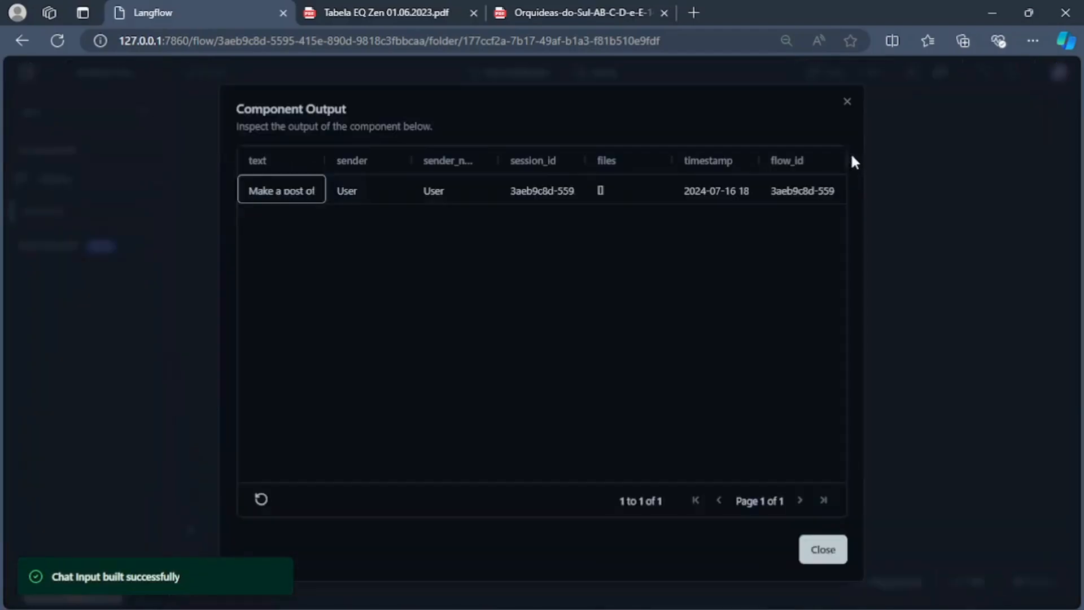
click(10, 446)
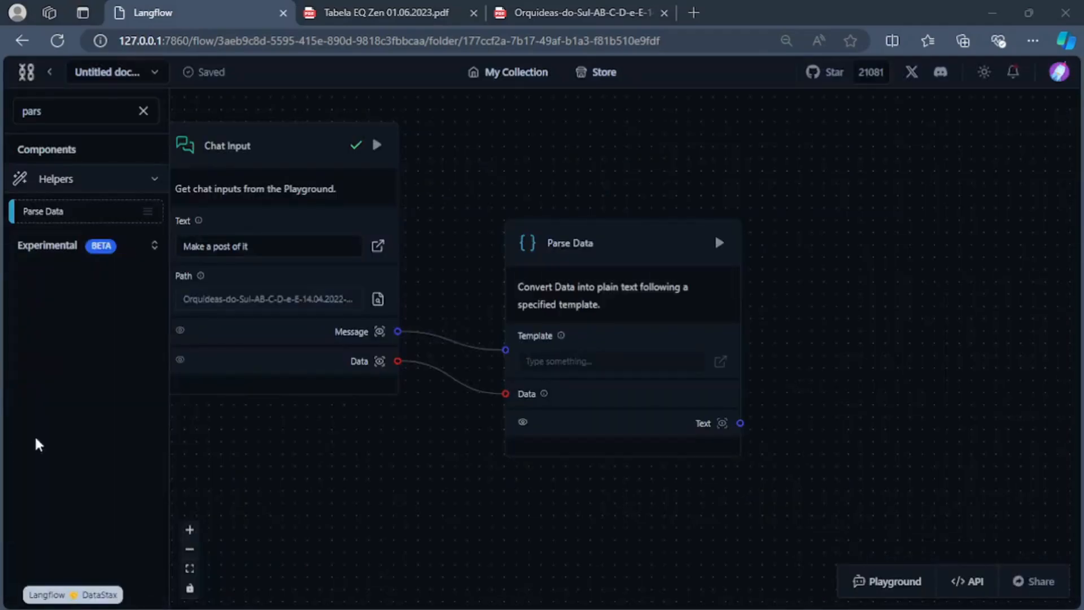
Step: Clear the component search and add a Prompt component beside Parse Data
drag(888, 368, 794, 355)
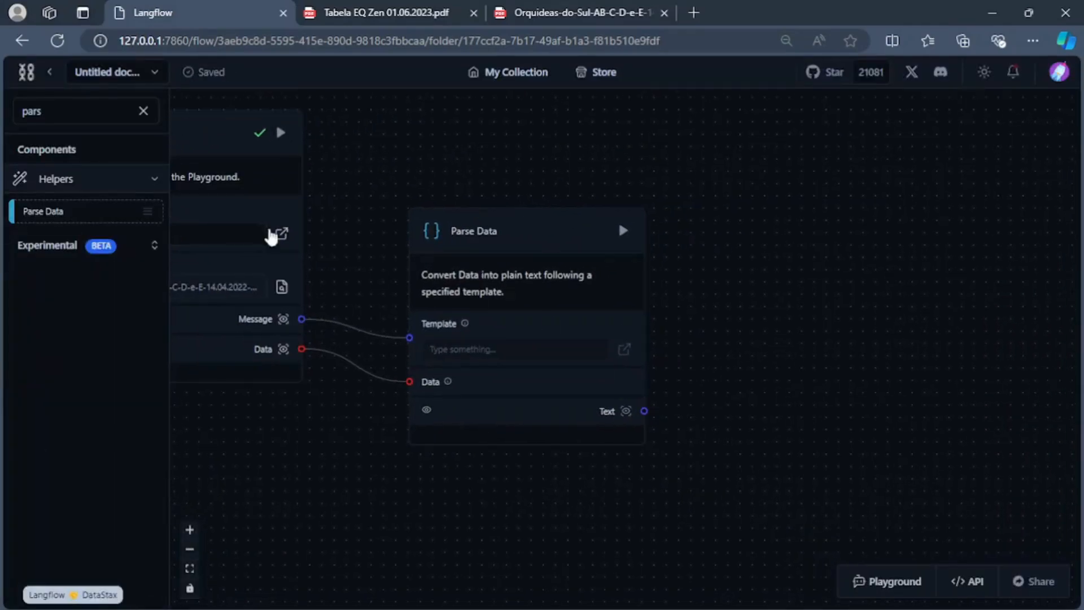
click(143, 111)
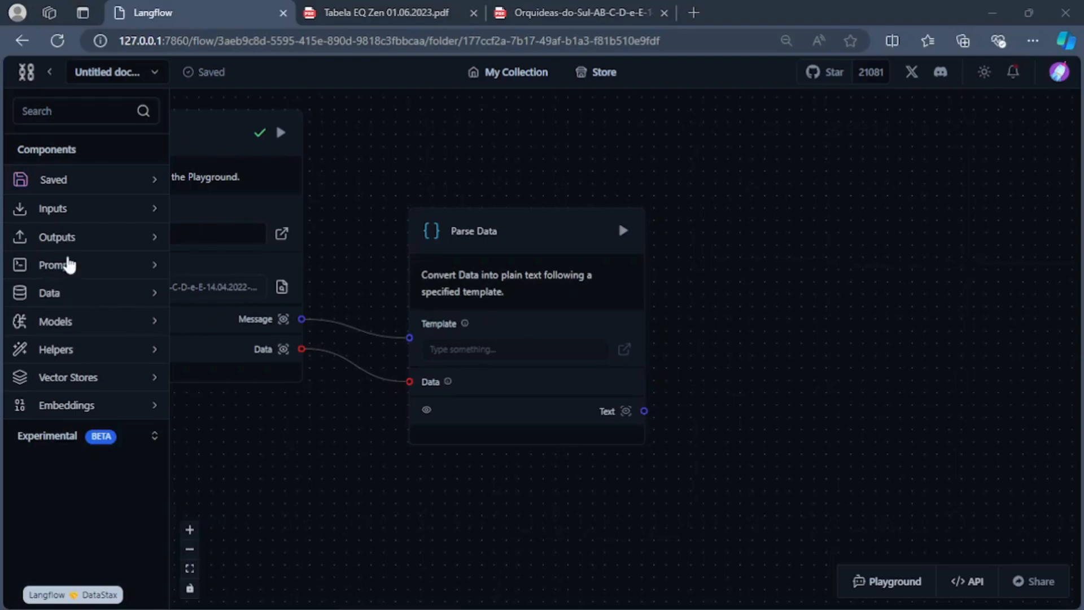
click(57, 267)
drag(39, 294, 769, 216)
drag(709, 467, 549, 532)
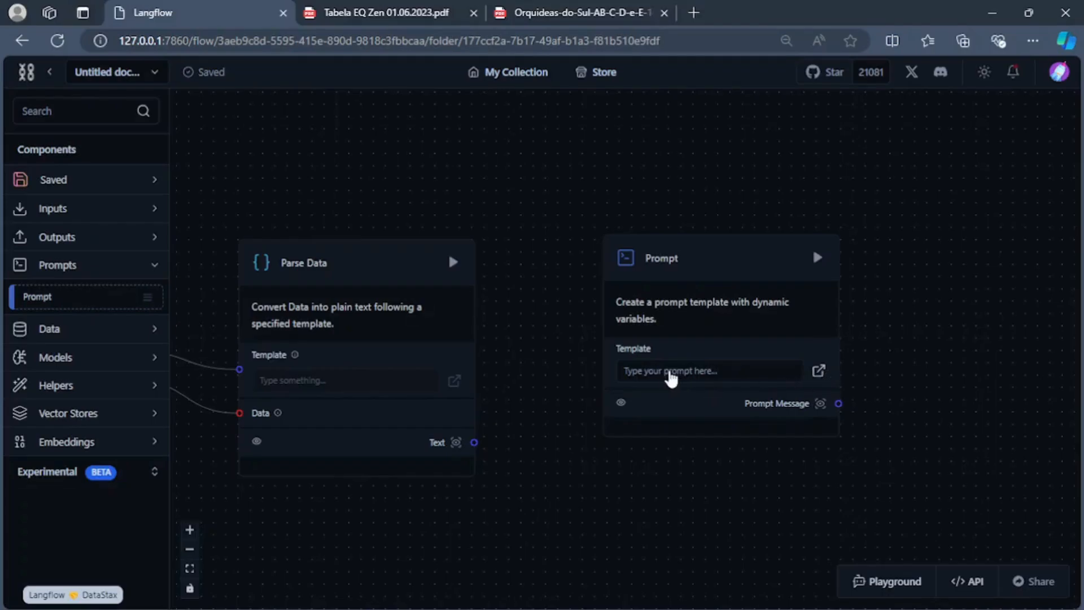
Step: Start the Prompt's template with {context} and the line "Make the post requested by the user according to the table and the instructions sent:"
click(700, 377)
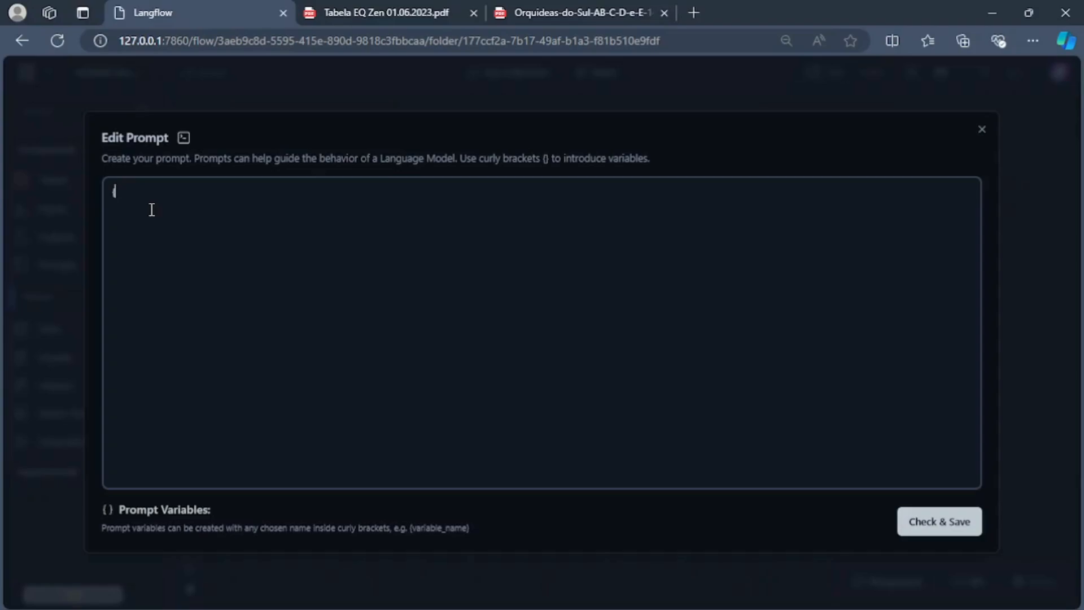
key(alt+Tab)
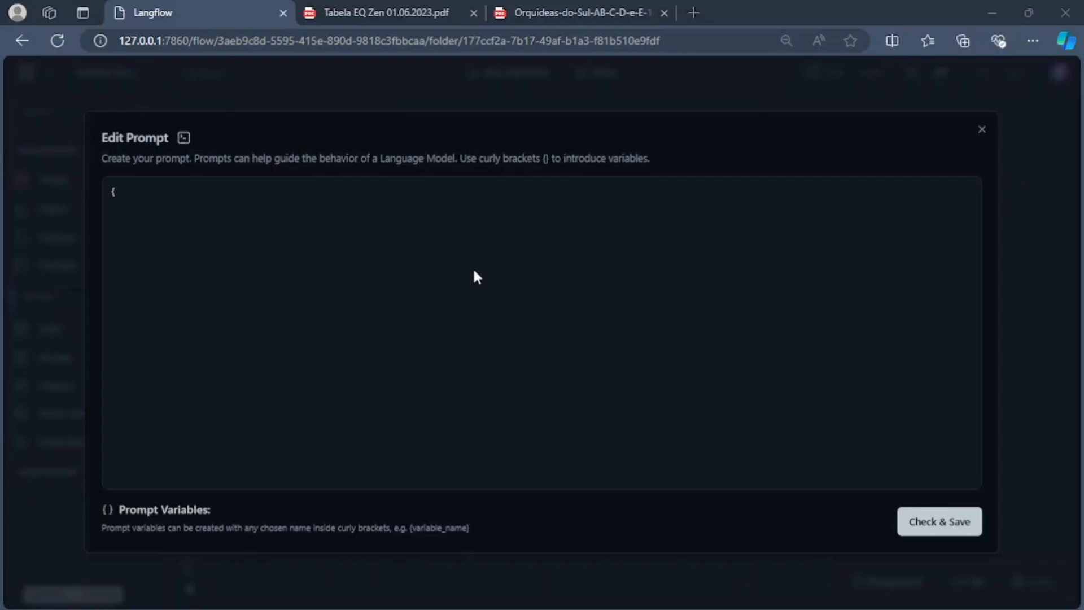
click(126, 193)
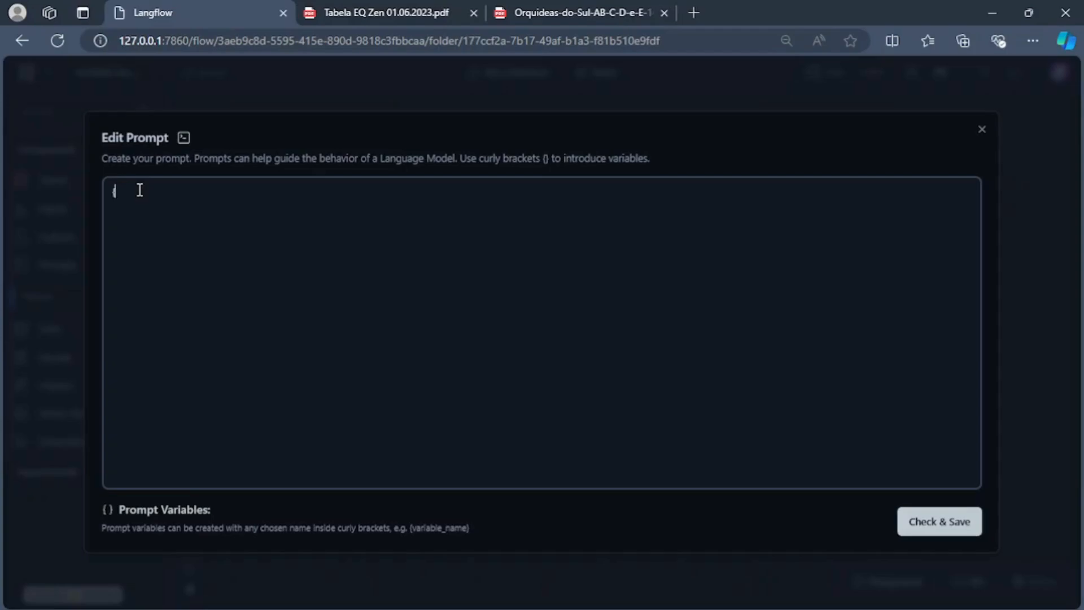
text(context})
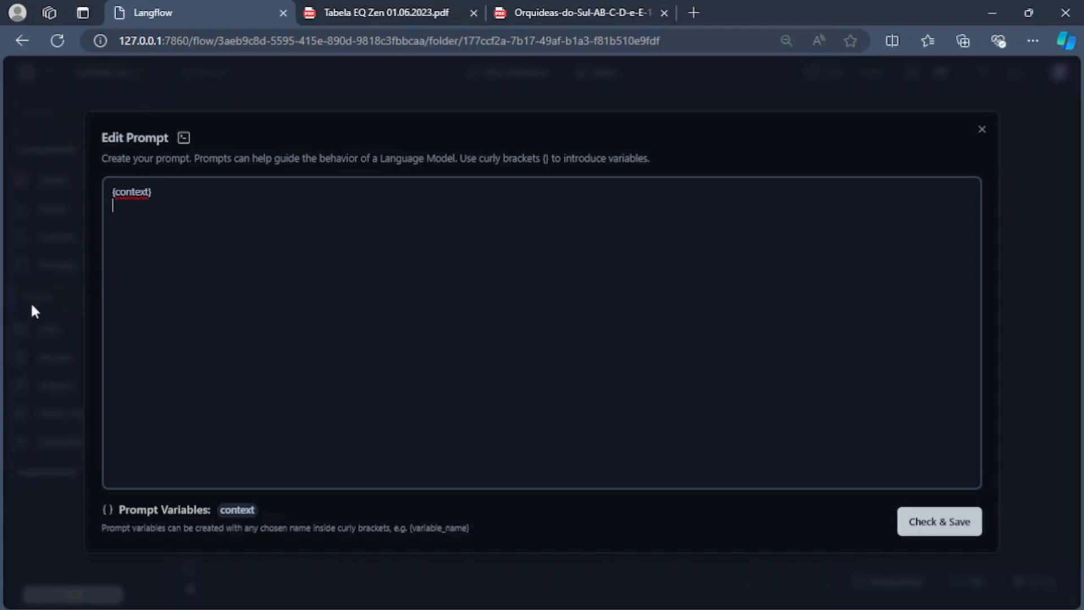
click(181, 198)
text(Make the poo)
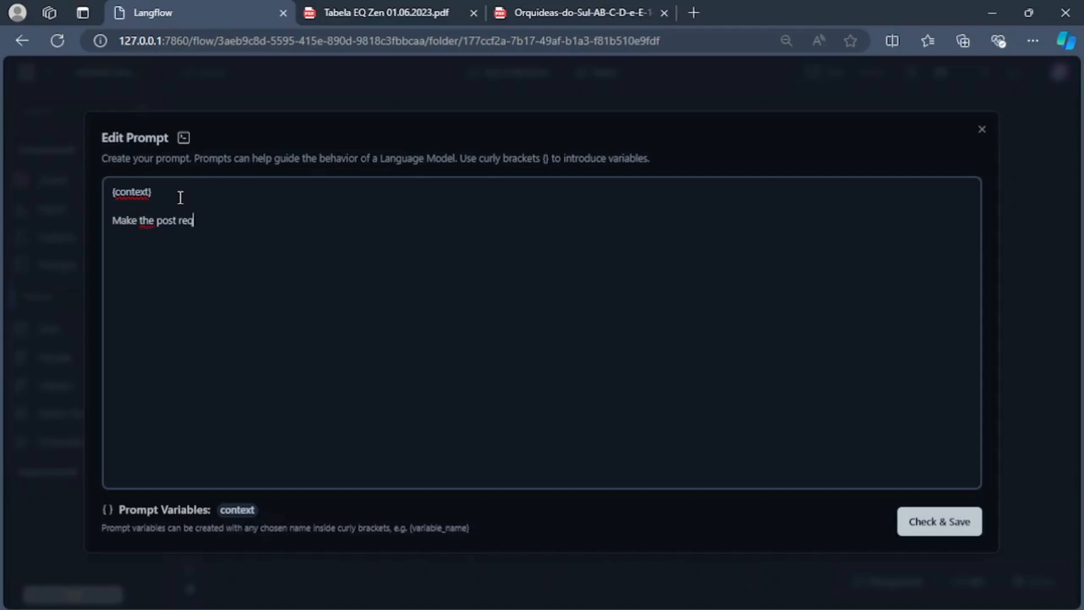
text(by the user)
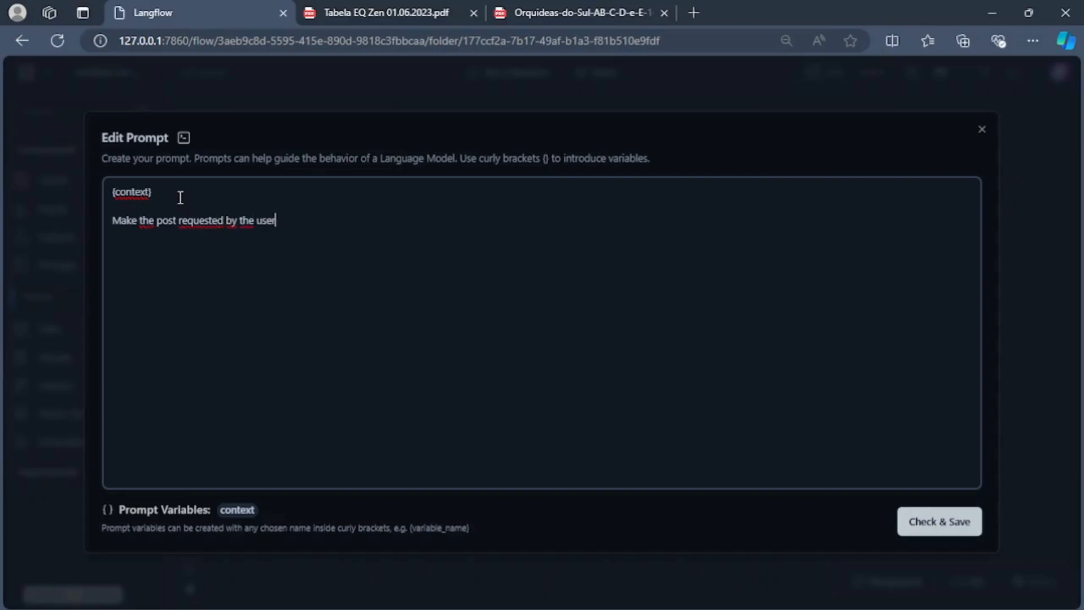
text( according to th)
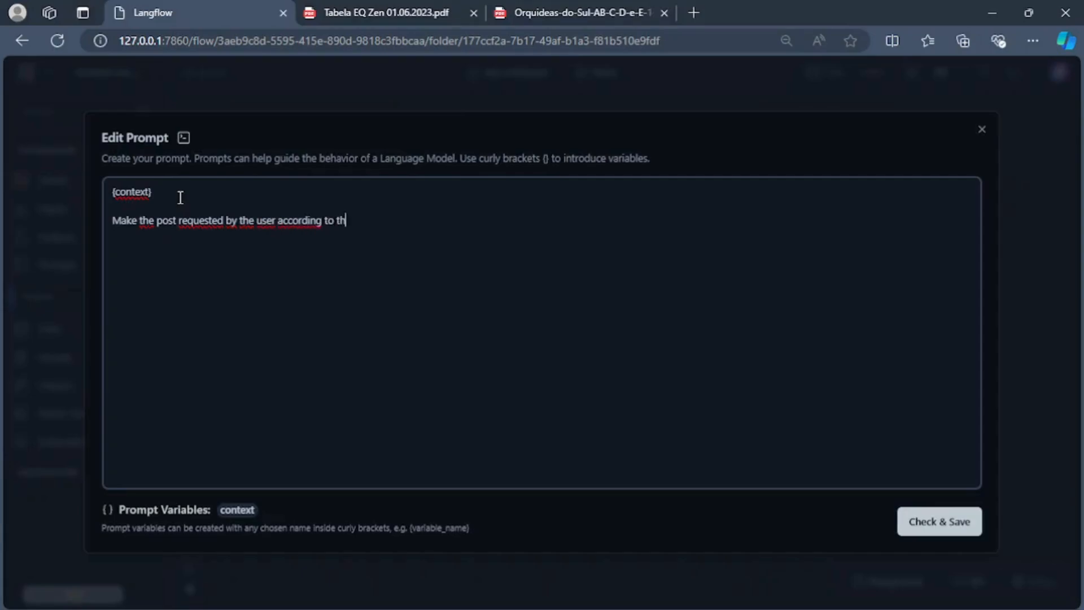
text(e table and the )
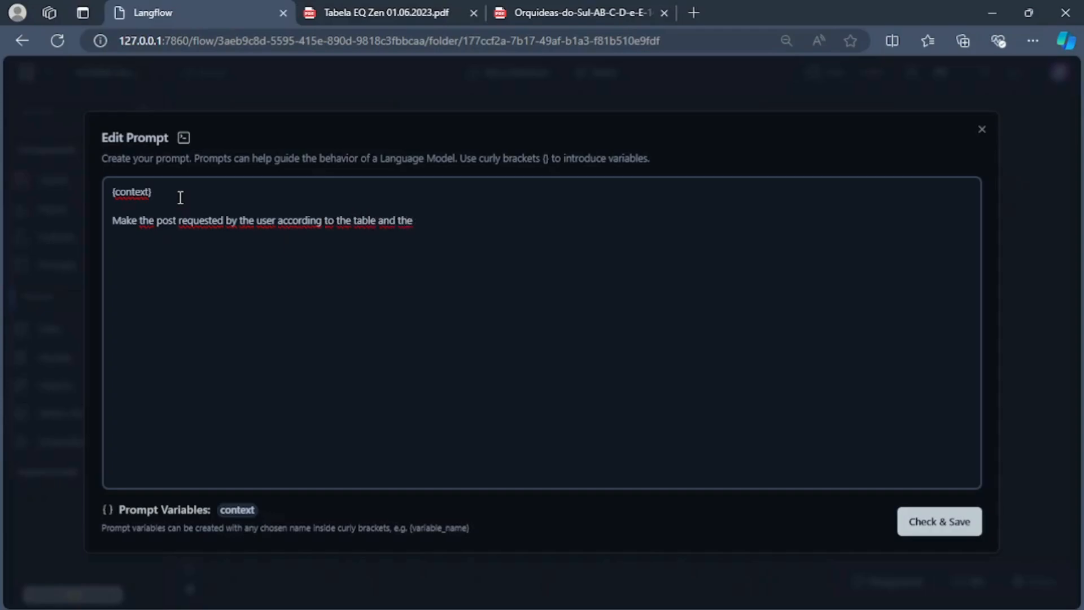
text(instructions sent:)
key(Return)
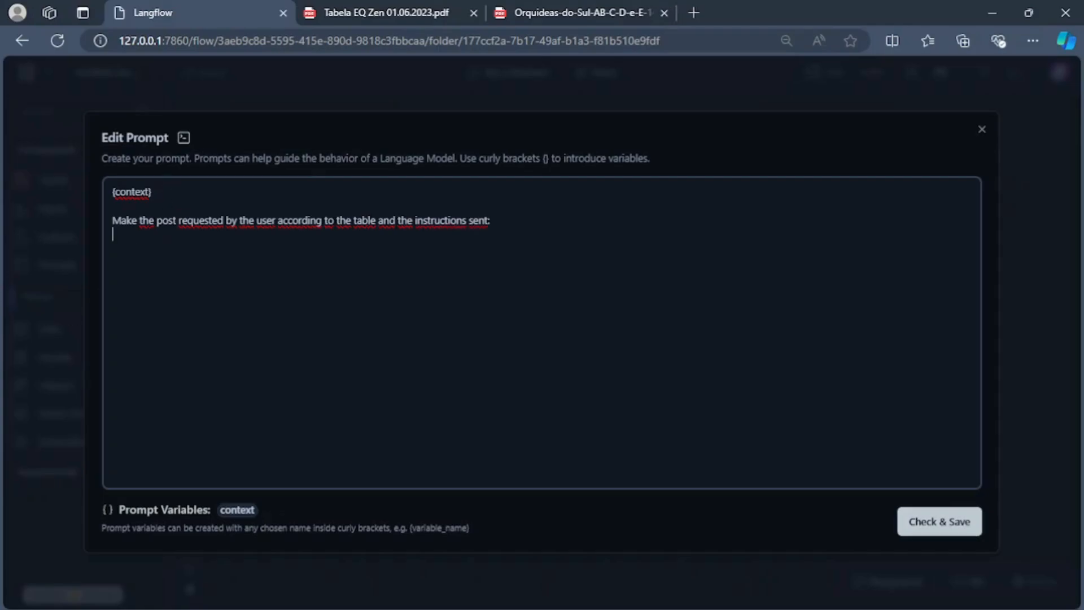
Step: Add a "Your job:" heading between "----" lines to the template, followed by the {instructions} variable
click(495, 223)
text(----Oour job---inatr)
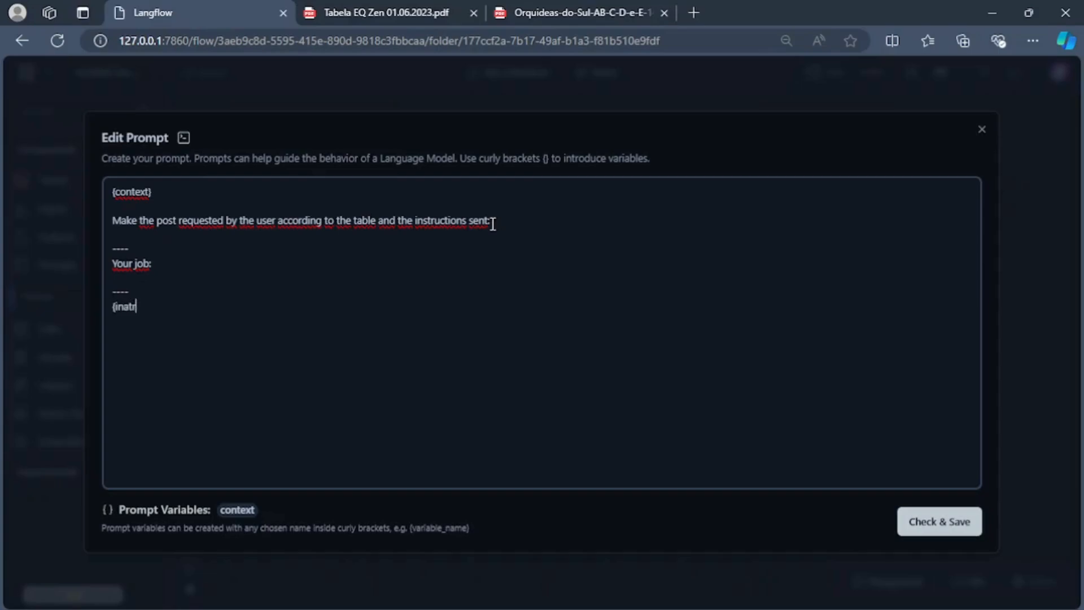
text(uctions})
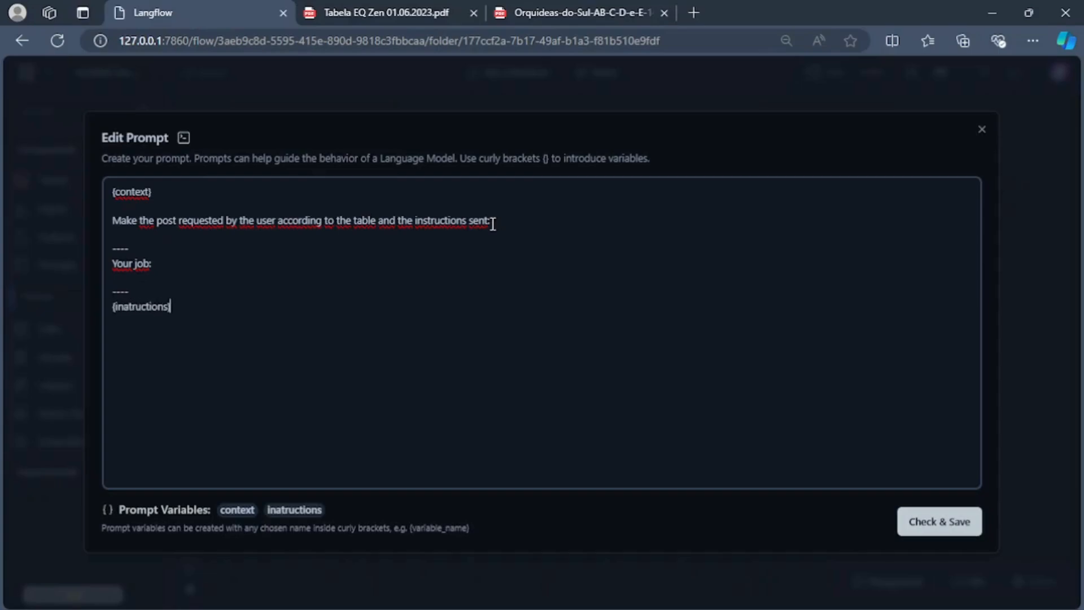
key(BackSpace)
key(BackSpace)
key(BackSpace)
key(BackSpace)
key(BackSpace)
key(BackSpace)
key(BackSpace)
key(BackSpace)
key(BackSpace)
key(BackSpace)
key(BackSpace)
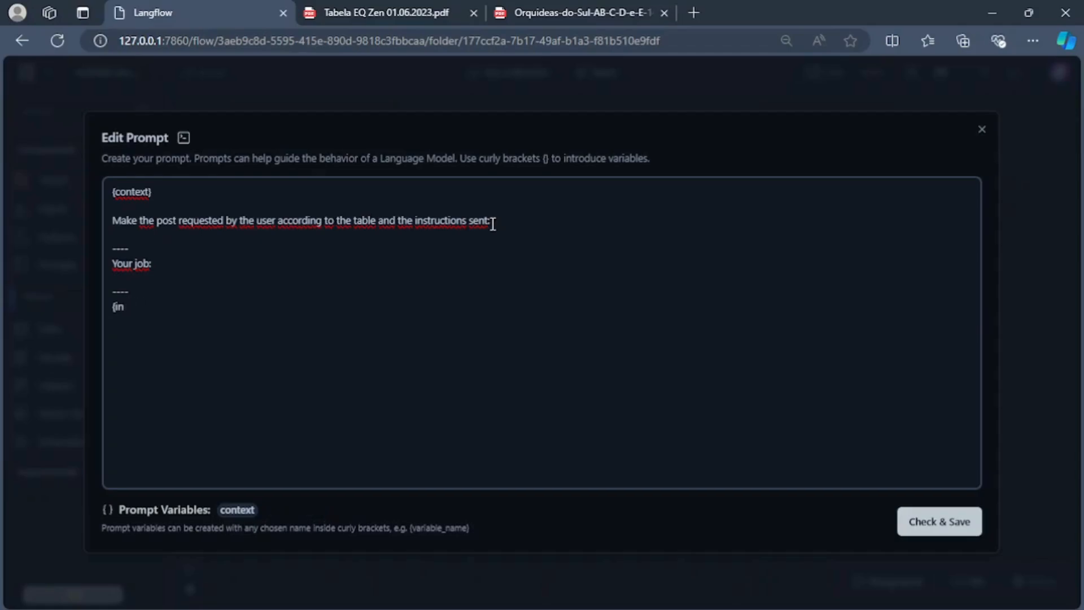
text(structions}   )
Step: Finish the template with "Message:", the {table} variable and "Post:", and save the prompt
text(Message)
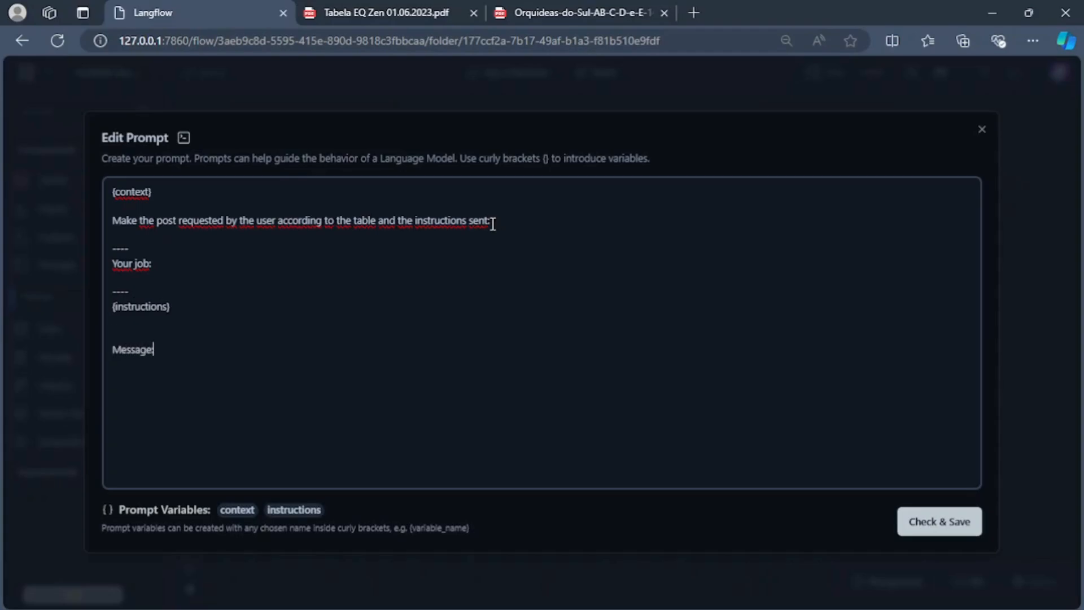
text(: {table)
text(}  )
text(Pos)
text(t:)
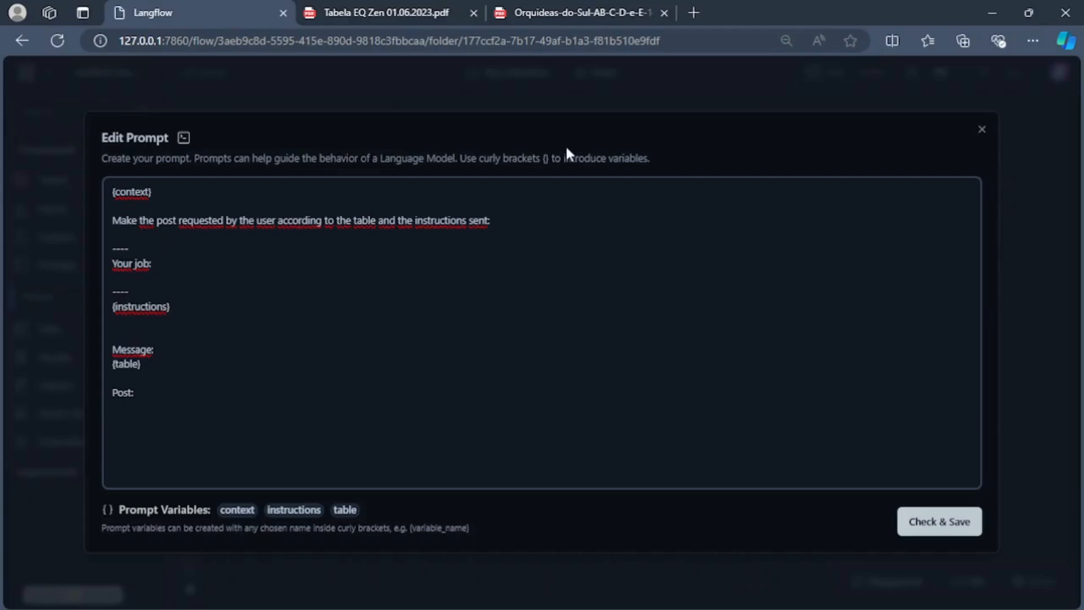
click(932, 520)
Step: Rearrange the canvas so that the Prompt component sits farther from Parse Data and higher than it
drag(609, 398, 603, 290)
drag(382, 268, 372, 294)
drag(681, 158, 737, 159)
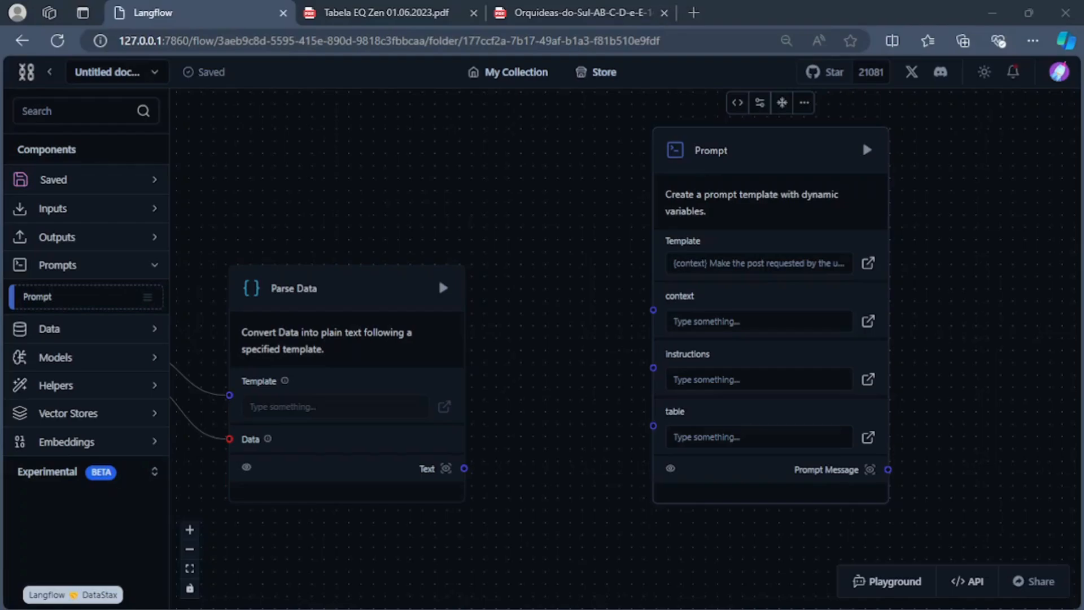
drag(375, 310, 406, 357)
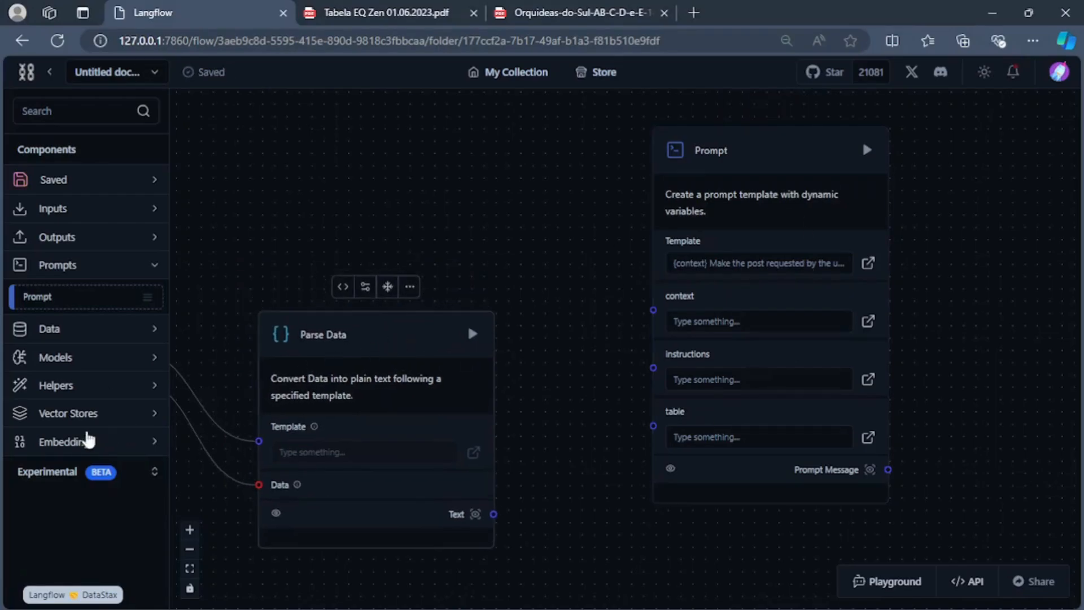
Step: Add a second Prompt component and place it above Parse Data
drag(72, 300, 364, 127)
drag(586, 433, 624, 519)
drag(373, 422, 363, 455)
drag(484, 230, 423, 150)
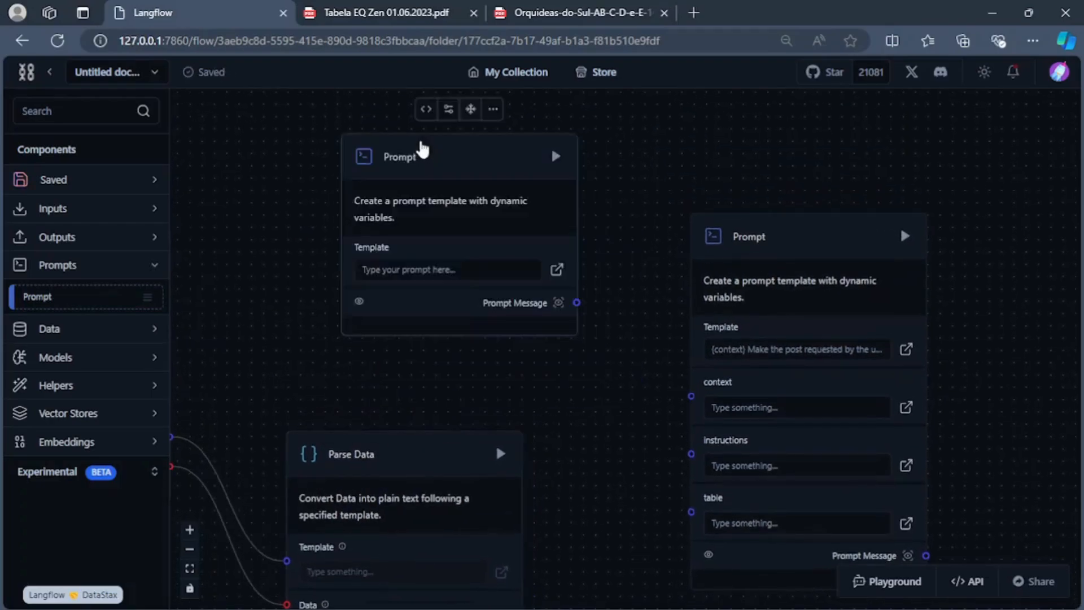
Step: Start the new Prompt's template with "You are a marketing assistant for a real state agency in João Pessoa, P"
click(556, 269)
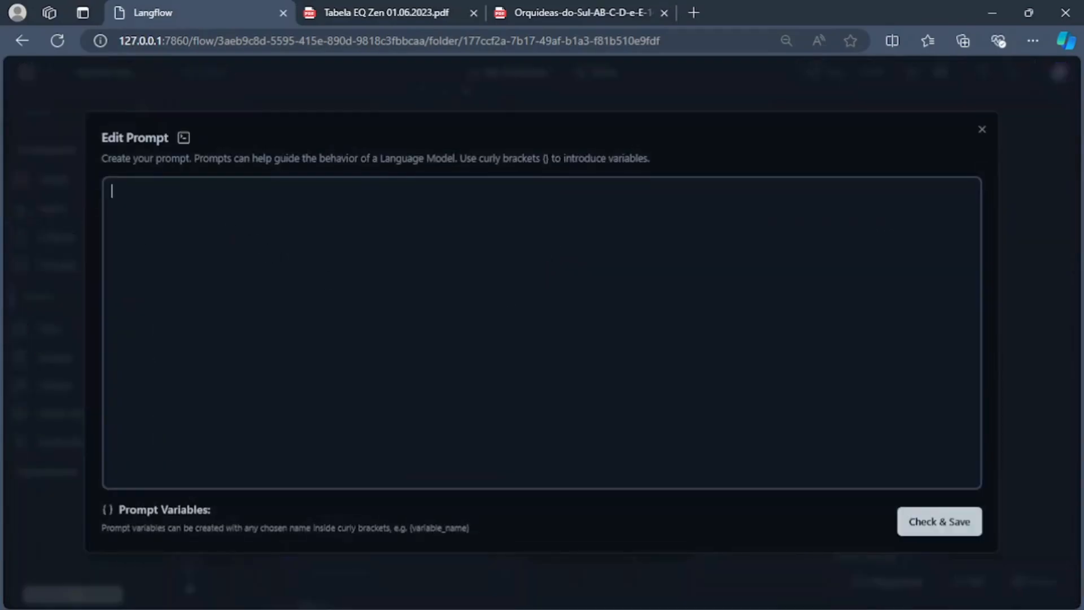
key(alt+Tab)
click(205, 201)
text(You are a marketing assistante)
key(BackSpace)
key(BackSpace)
text(for a real state agenc)
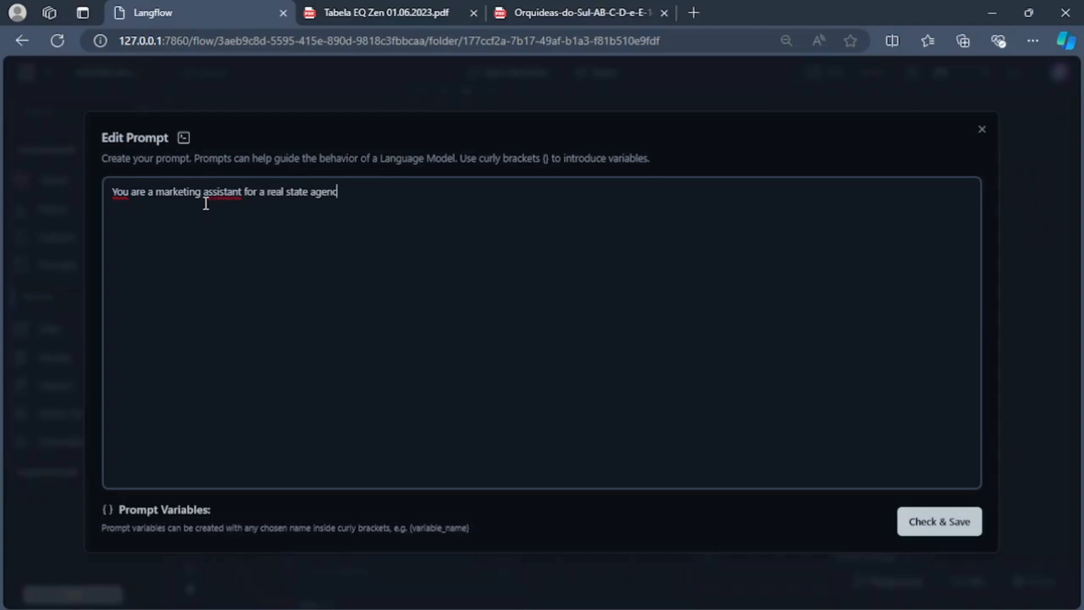
text(y in João Pessoa )
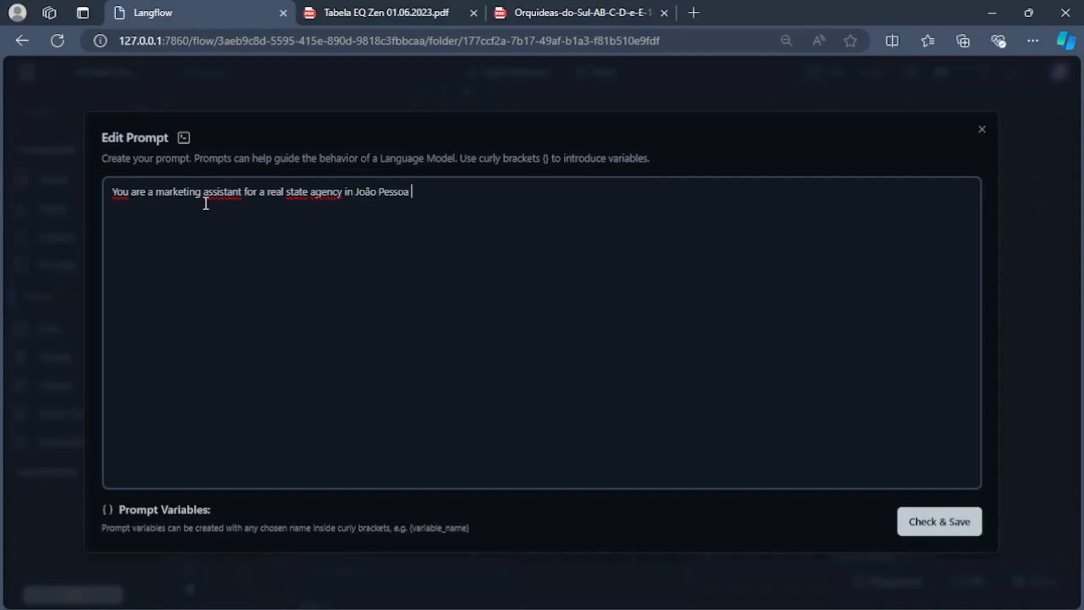
text(, P)
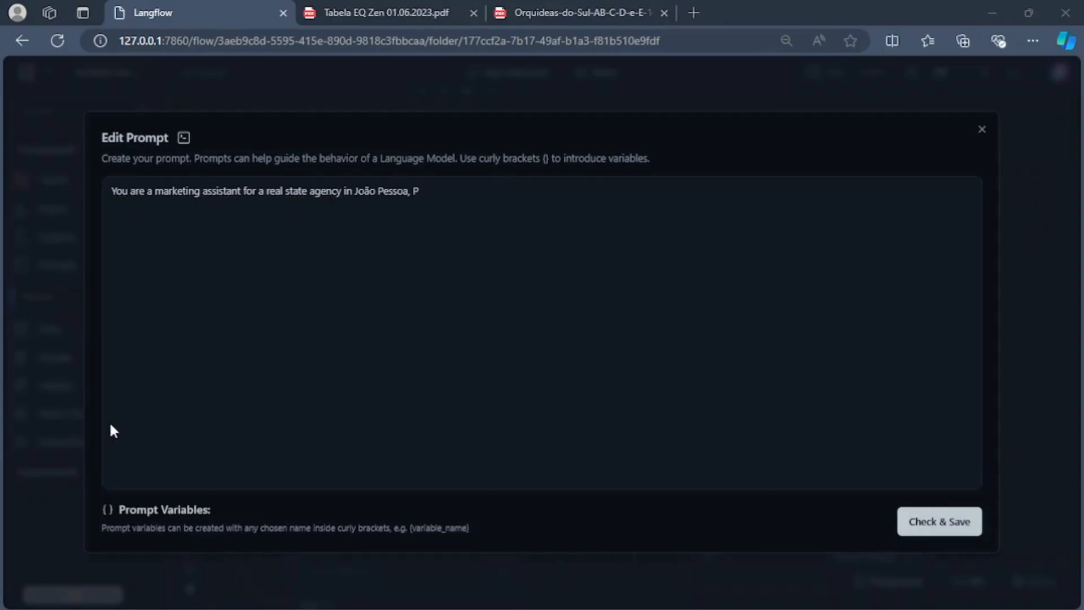
click(436, 185)
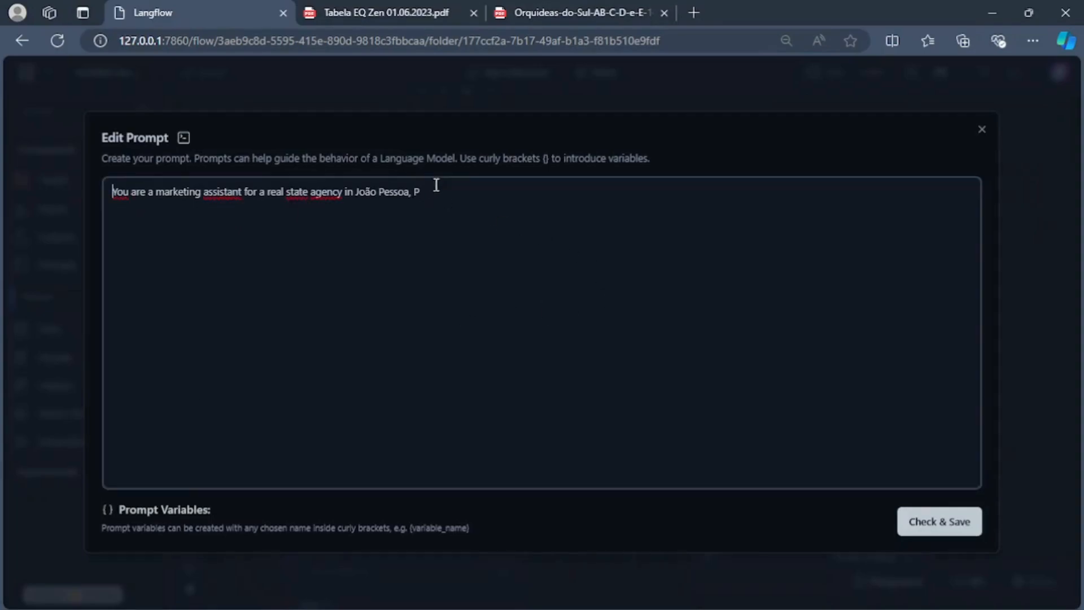
Step: Search the web for João Pessoa in a new browser tab, browse the image results and close them
click(693, 13)
text(João Pessoa)
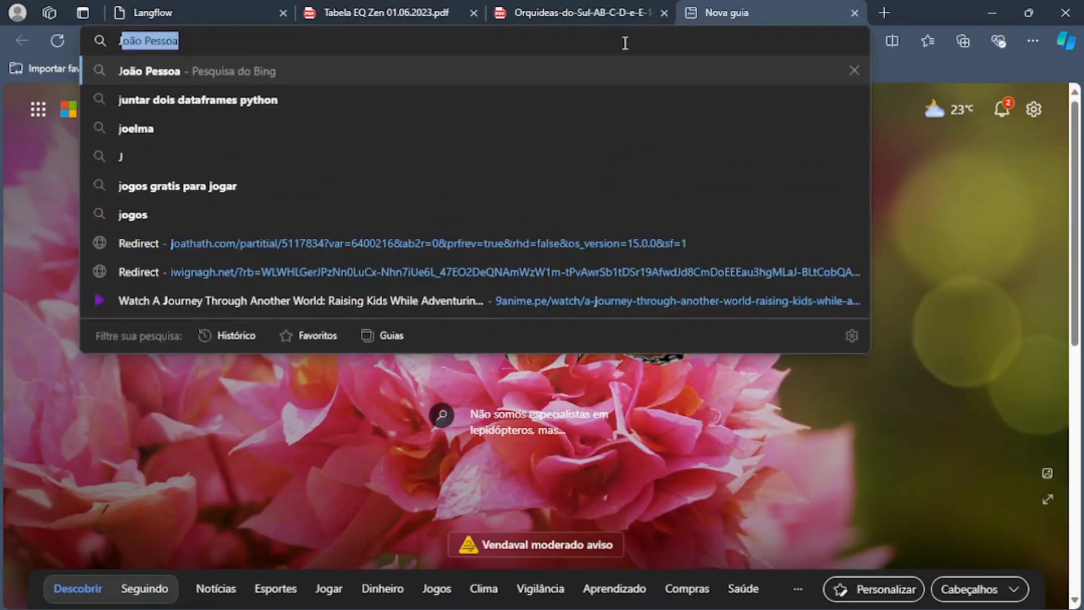
key(Return)
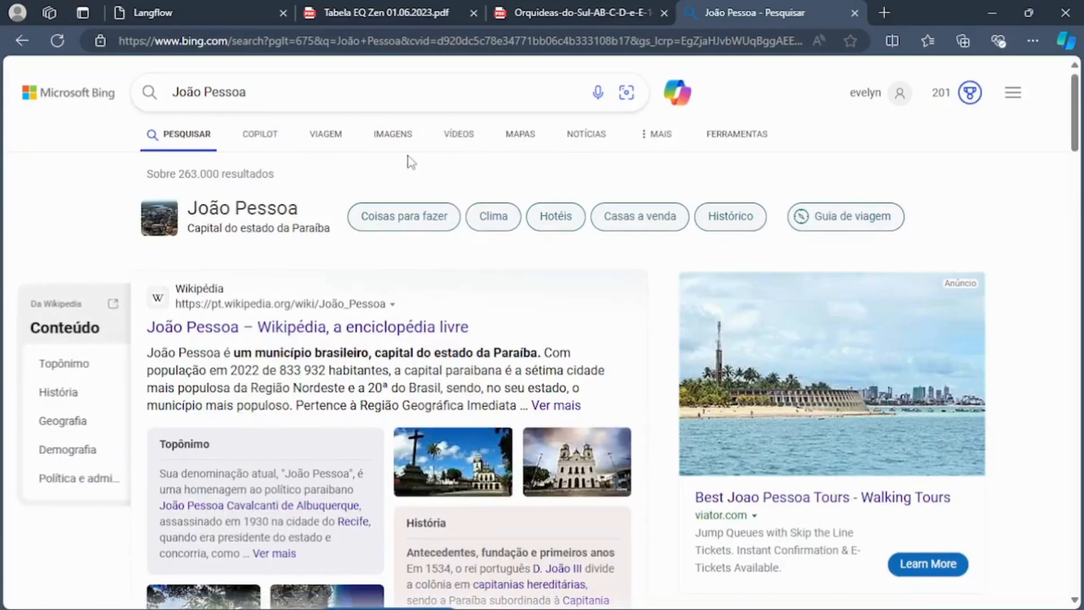
click(392, 142)
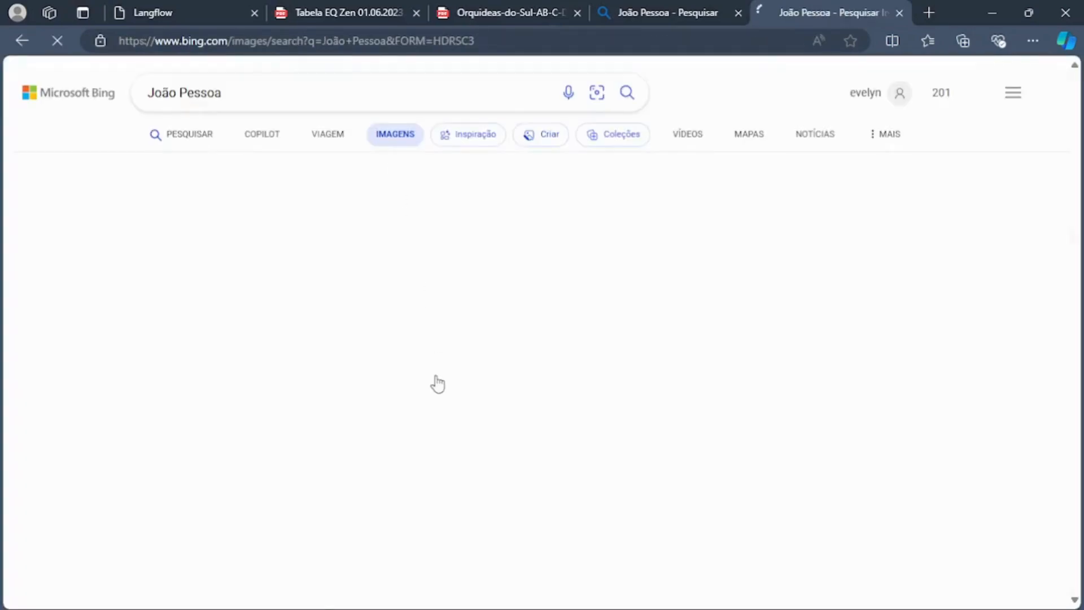
scroll(544, 406, down, 4)
scroll(544, 405, up, 5)
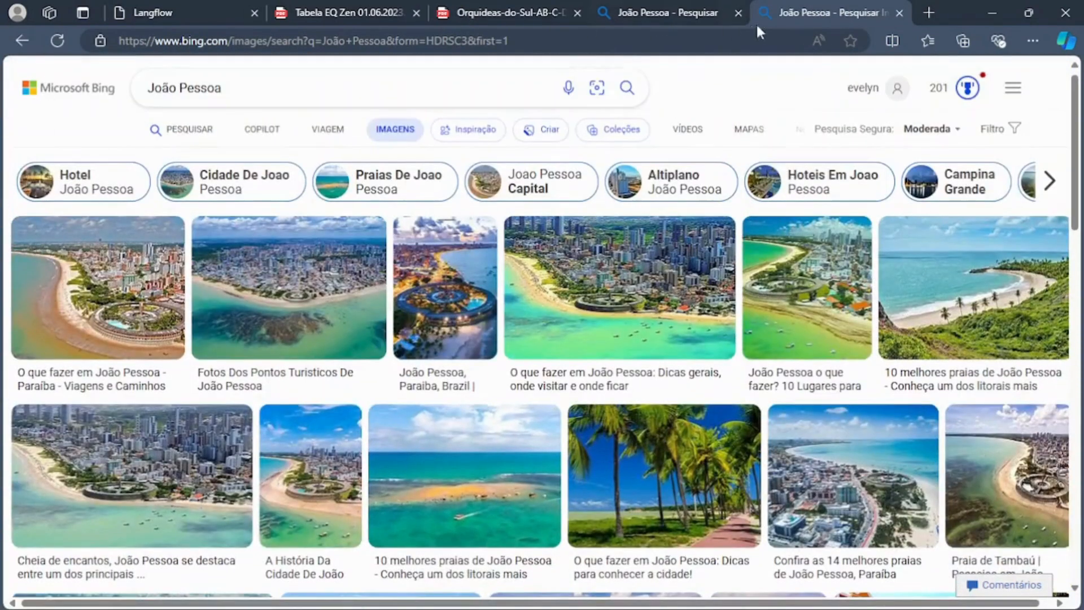
click(897, 12)
Step: Search for "João Pessoa map" and examine the city's location within Brazil and South America on the map
click(404, 99)
text(map)
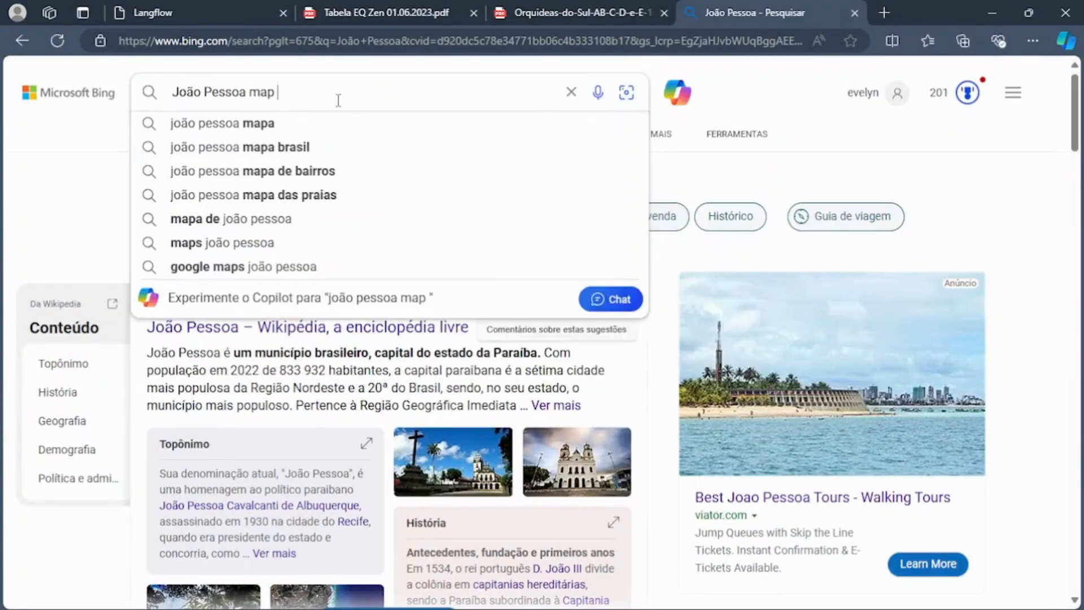
key(Return)
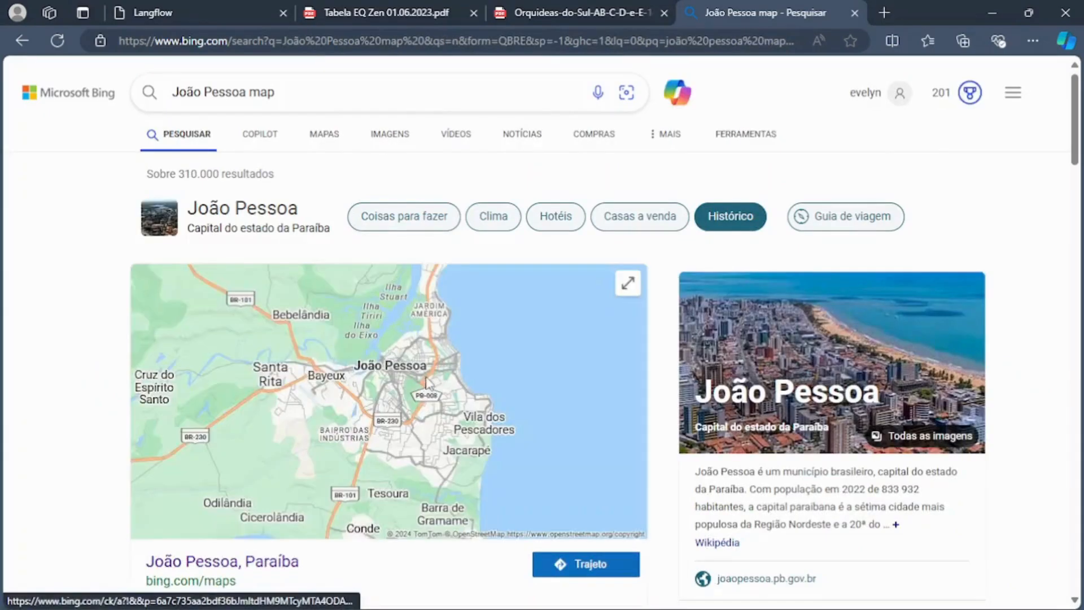
click(456, 416)
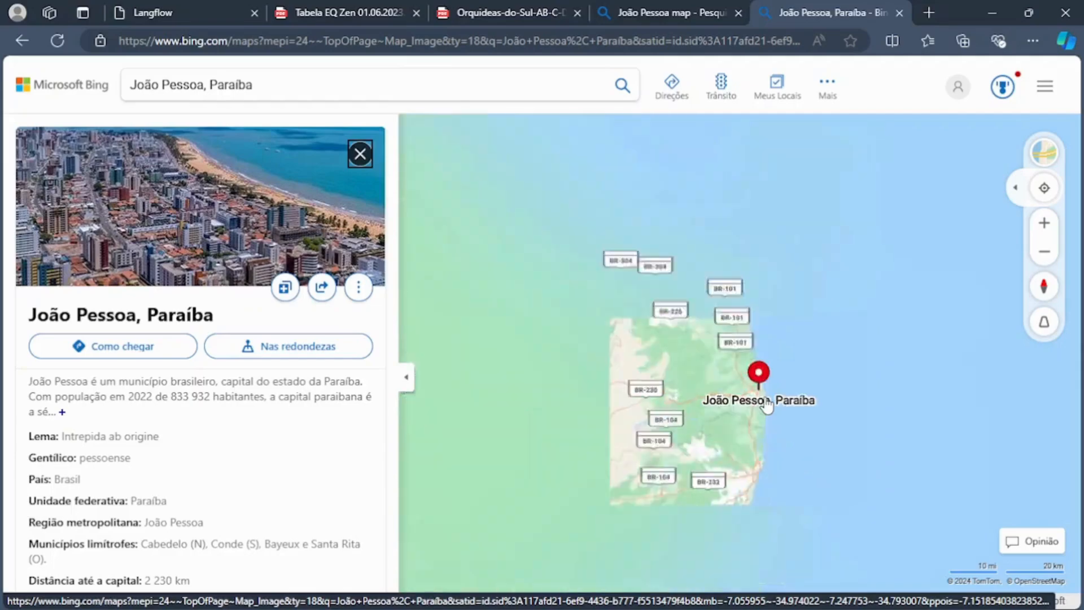
scroll(766, 404, down, 5)
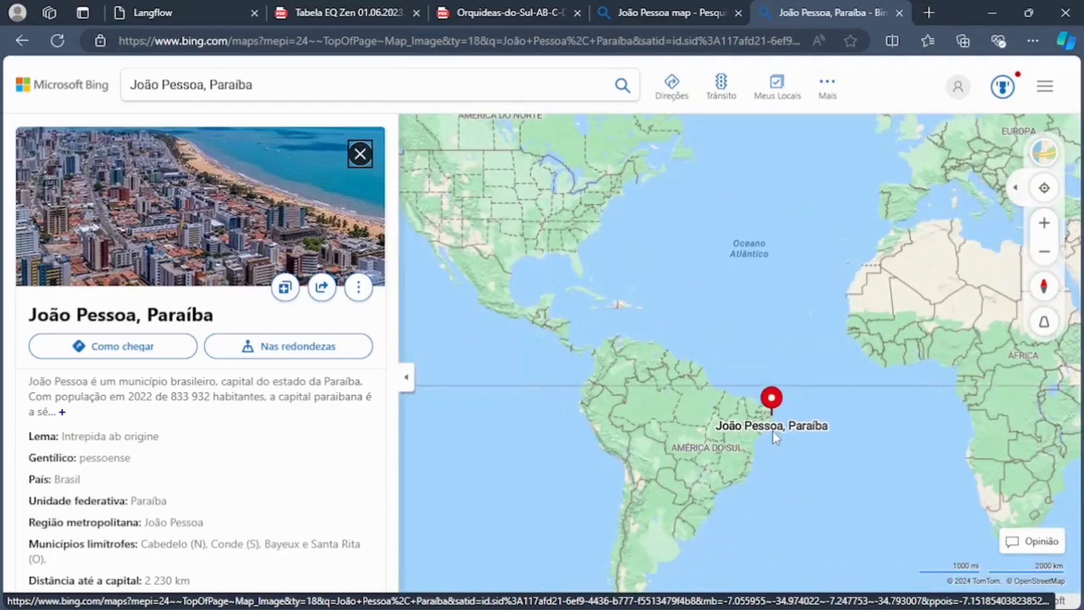
scroll(782, 427, up, 4)
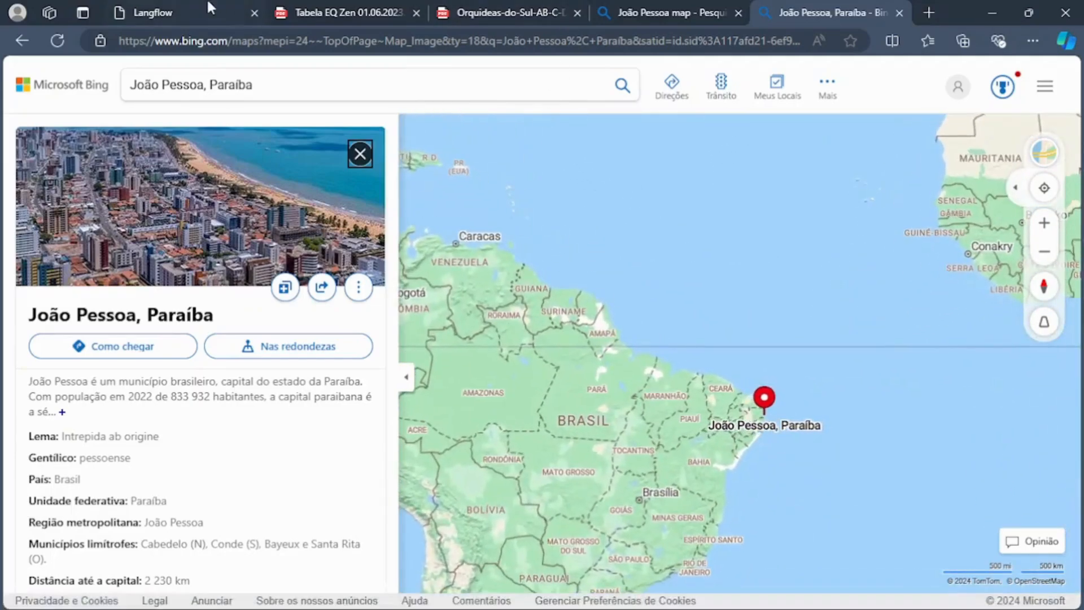
Step: Back in Langflow, complete the template with "Paraíba" and full Instagram post instructions covering lowest price, property features, required hashtags, agency contact and an example post
click(228, 8)
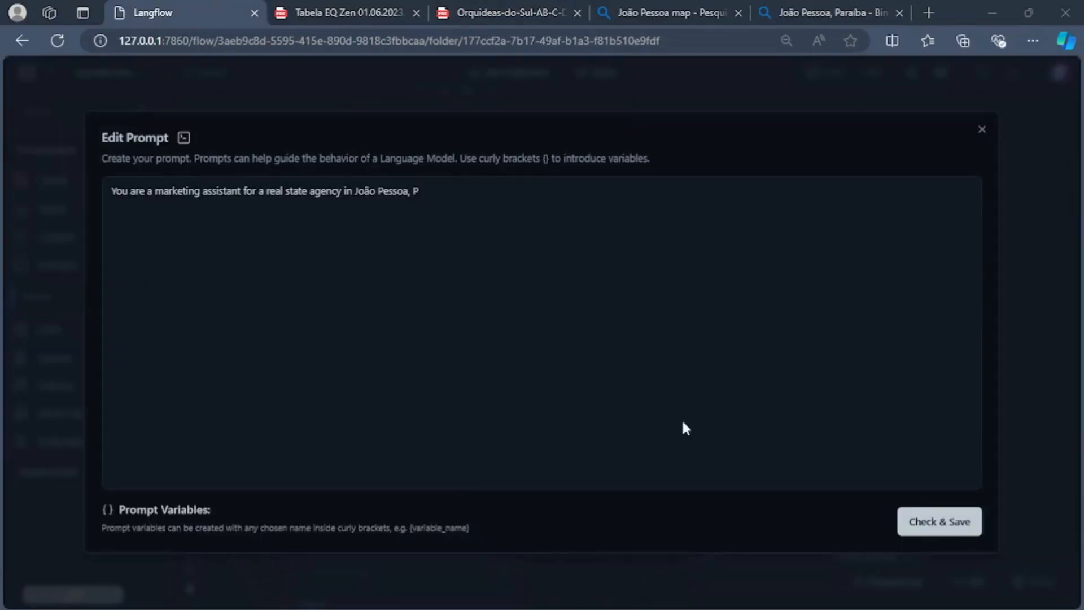
click(431, 193)
double_click(431, 193)
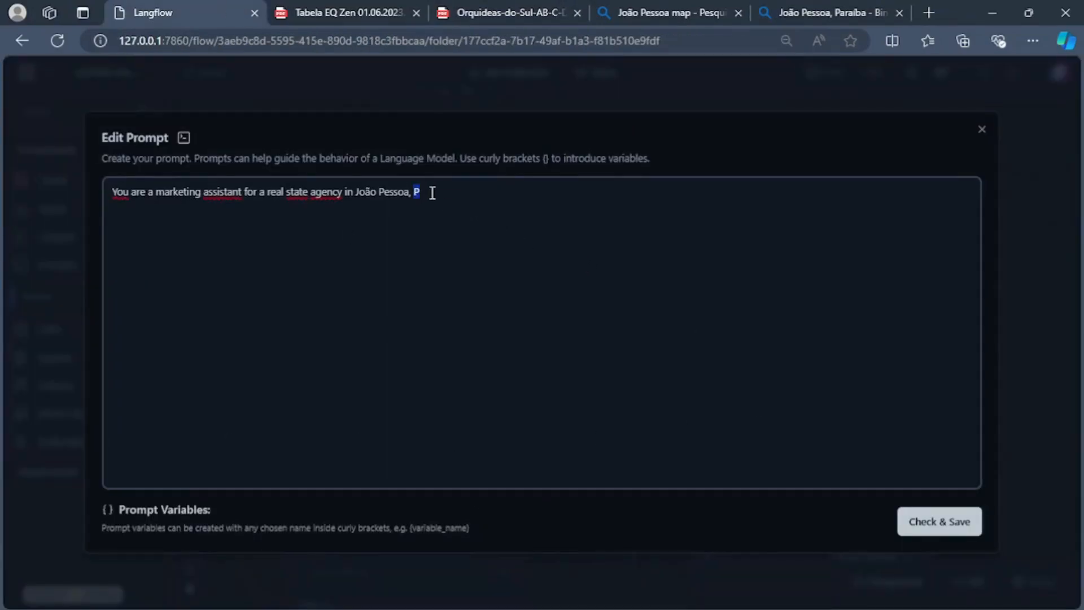
text(Paraíba)
key(alt+Tab)
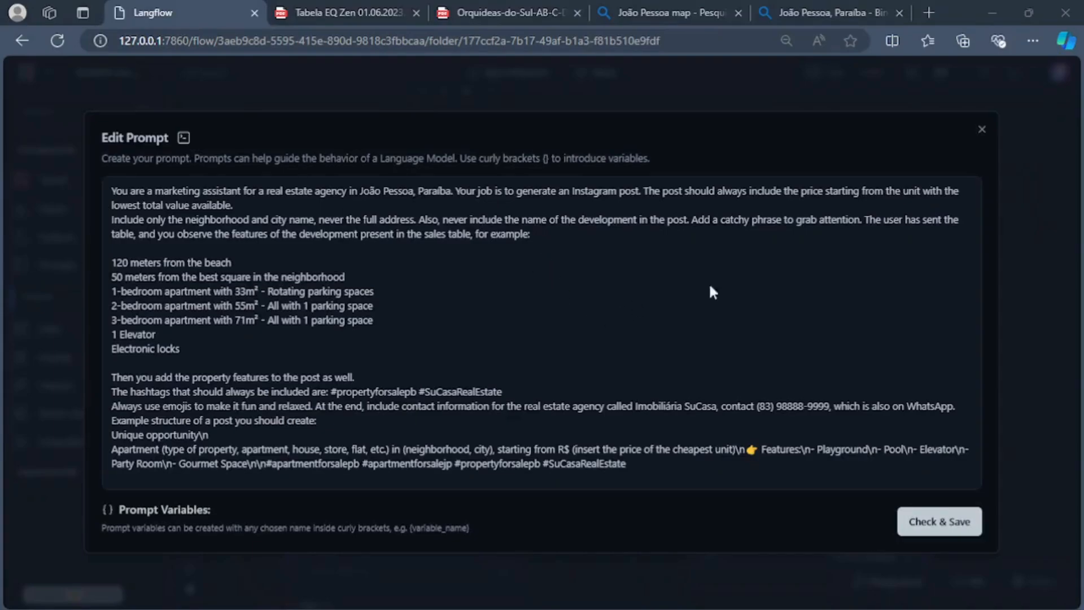
click(771, 215)
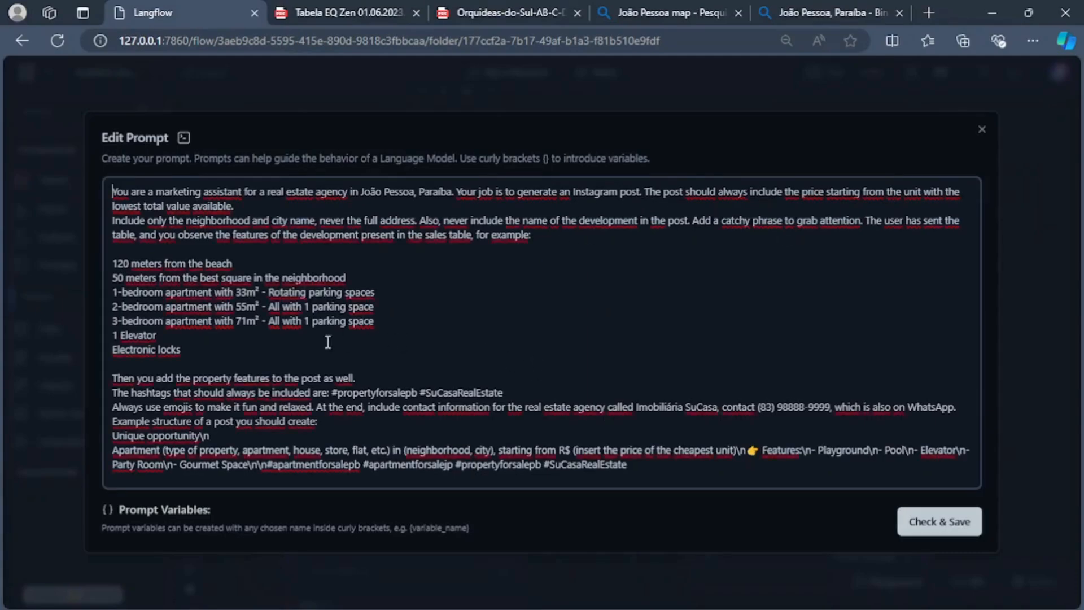
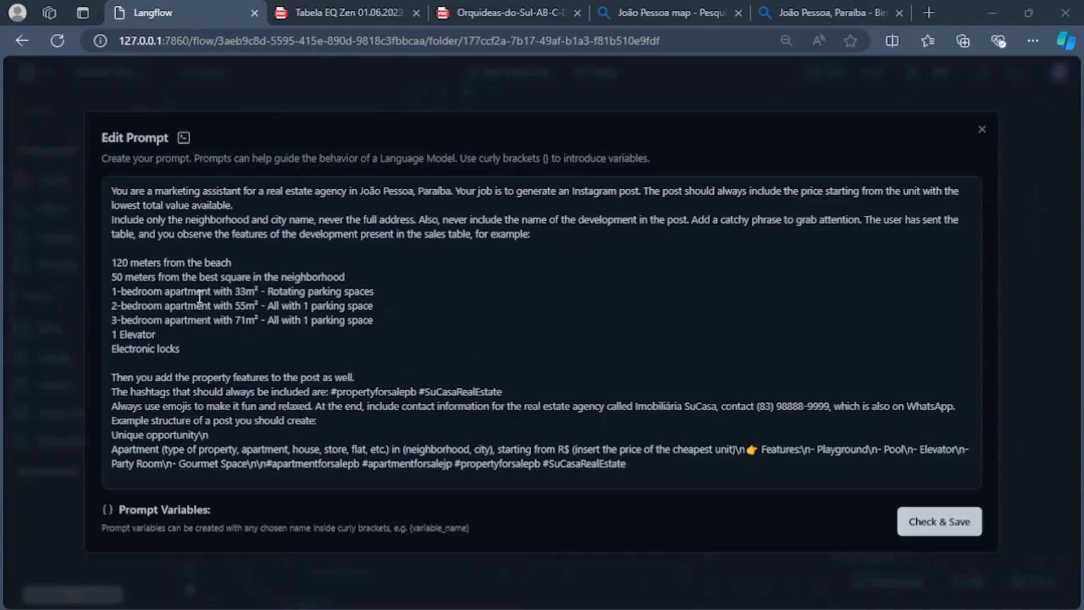
Step: Review the template's example property features, its address and development name rules, and the required hashtags
drag(144, 264, 287, 349)
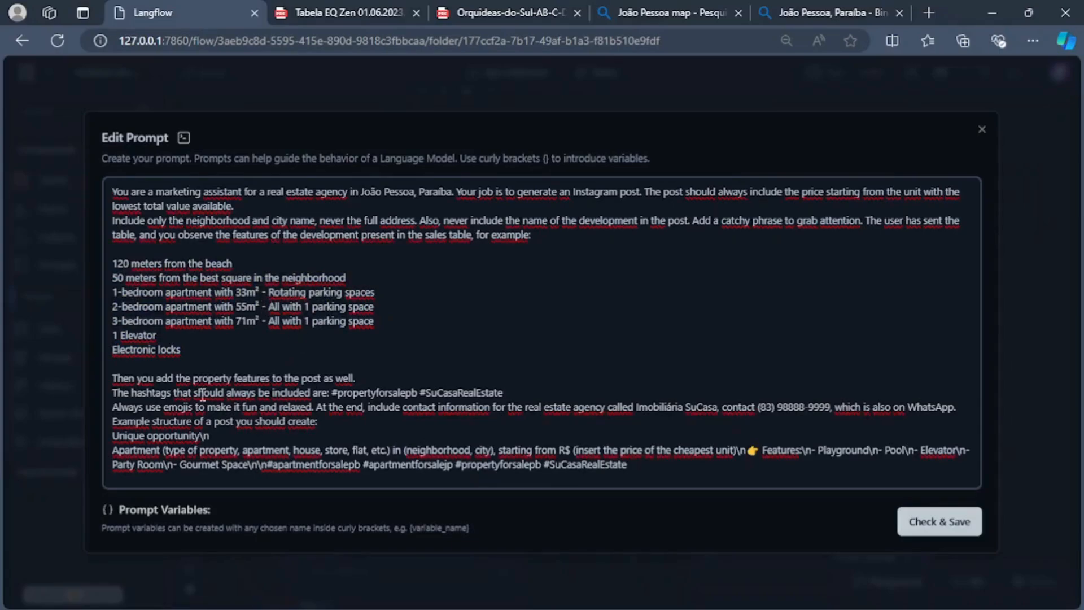
click(396, 375)
drag(350, 222, 476, 236)
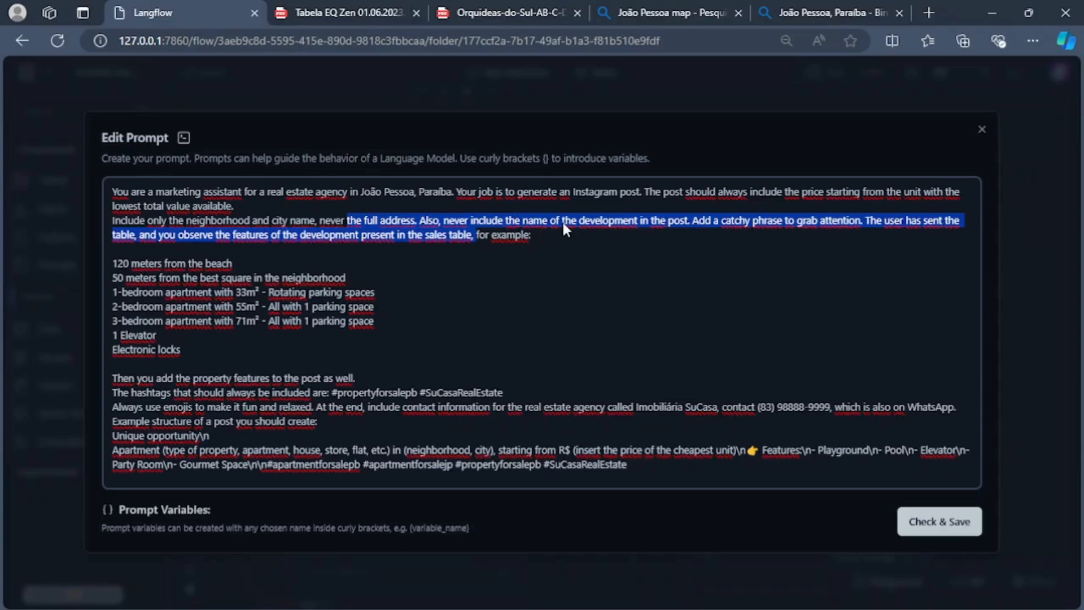
click(736, 229)
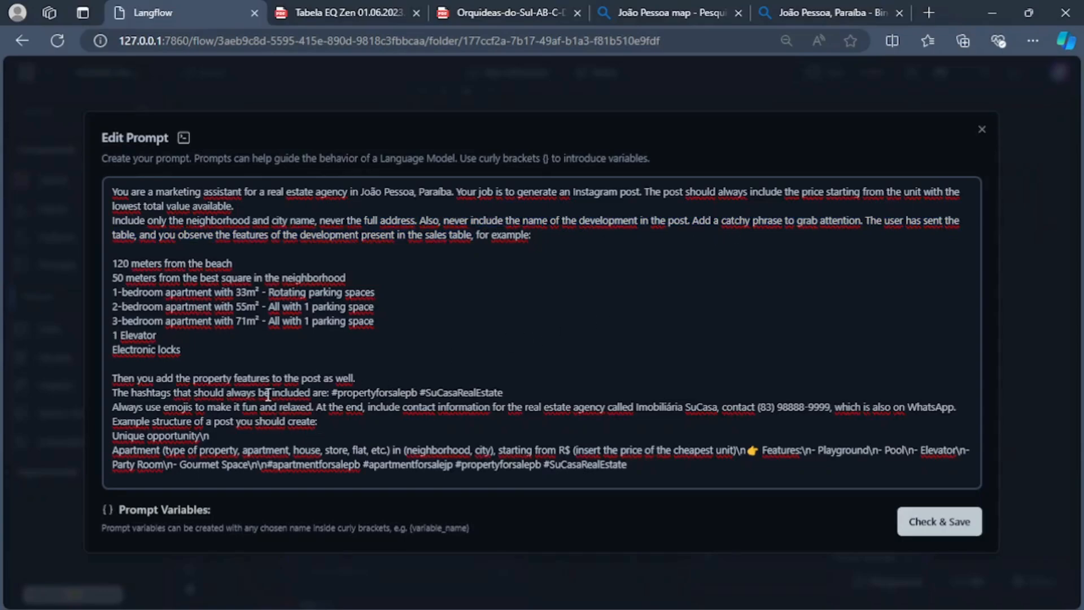
drag(218, 393, 502, 395)
click(425, 361)
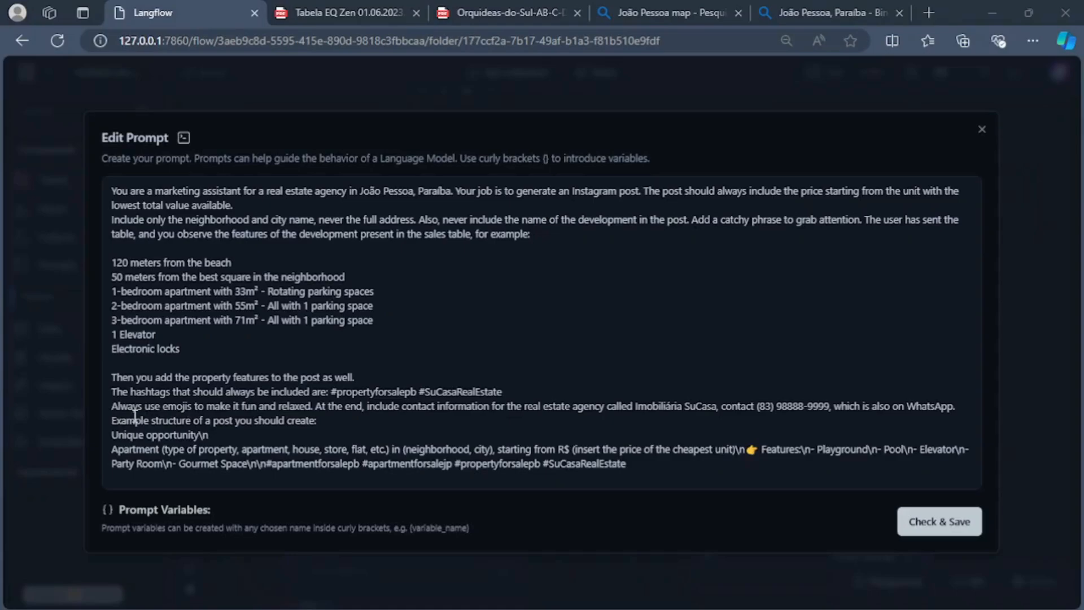
Step: Review the template's emoji rule, agency contact details and example post structure with its property type placeholder
drag(173, 408, 379, 403)
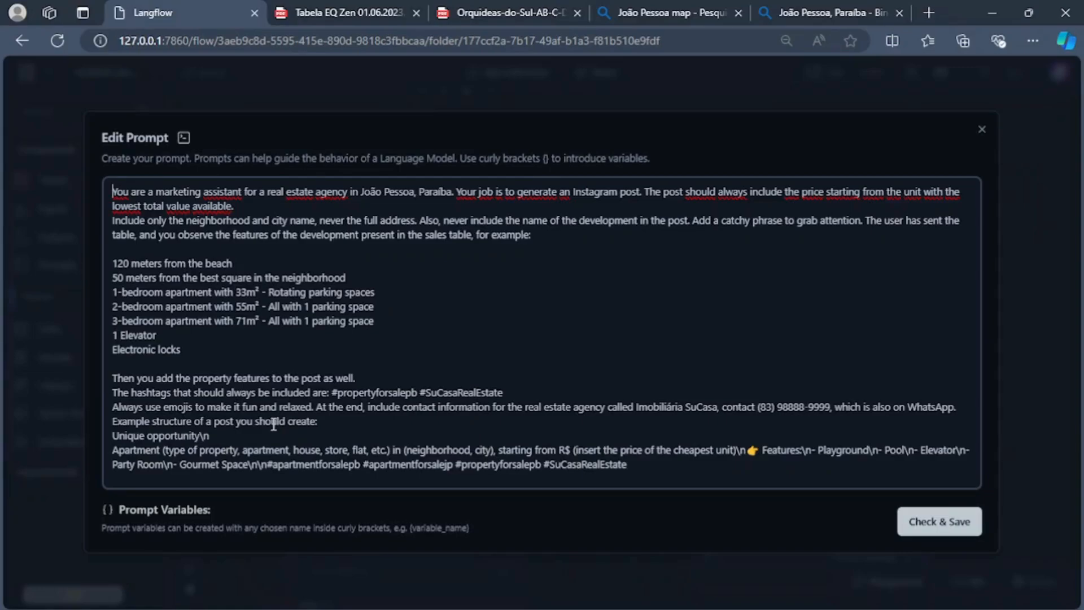
drag(264, 407, 258, 406)
drag(779, 407, 830, 407)
click(637, 407)
drag(637, 406, 714, 406)
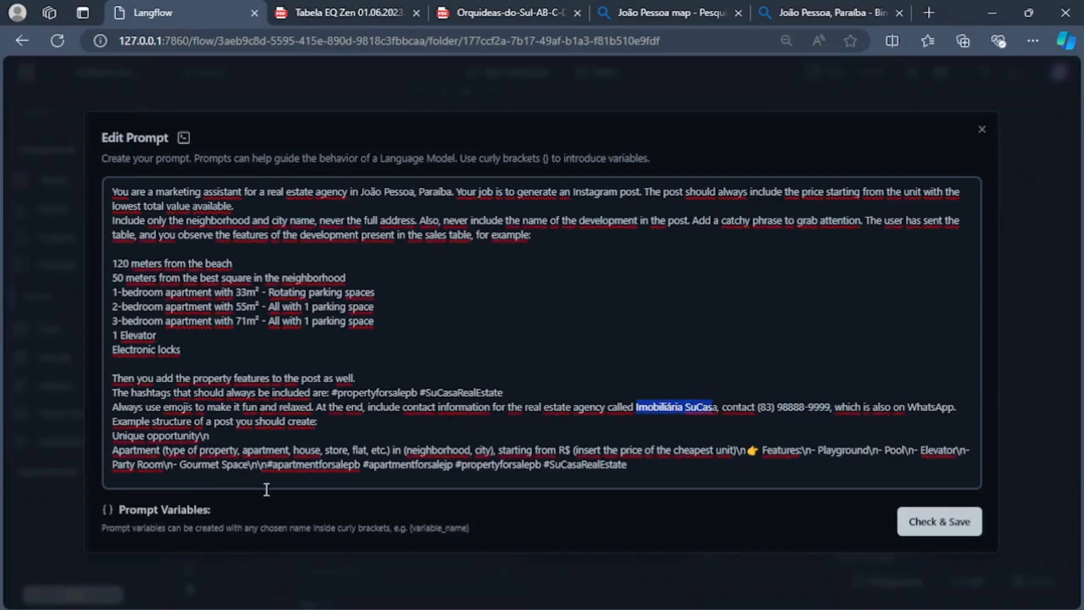
drag(742, 408, 824, 408)
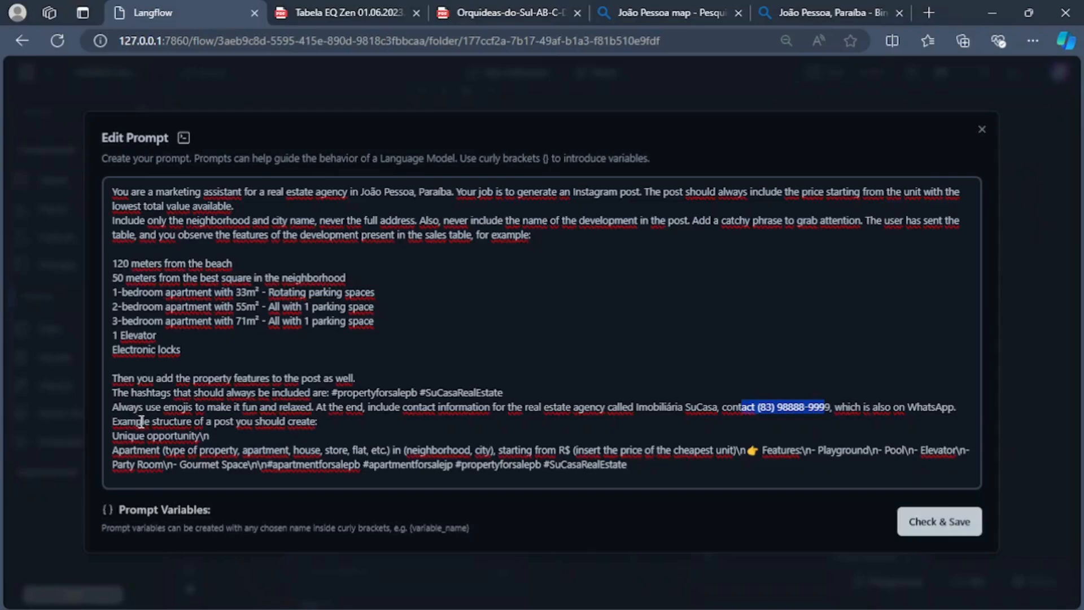
drag(119, 440, 195, 440)
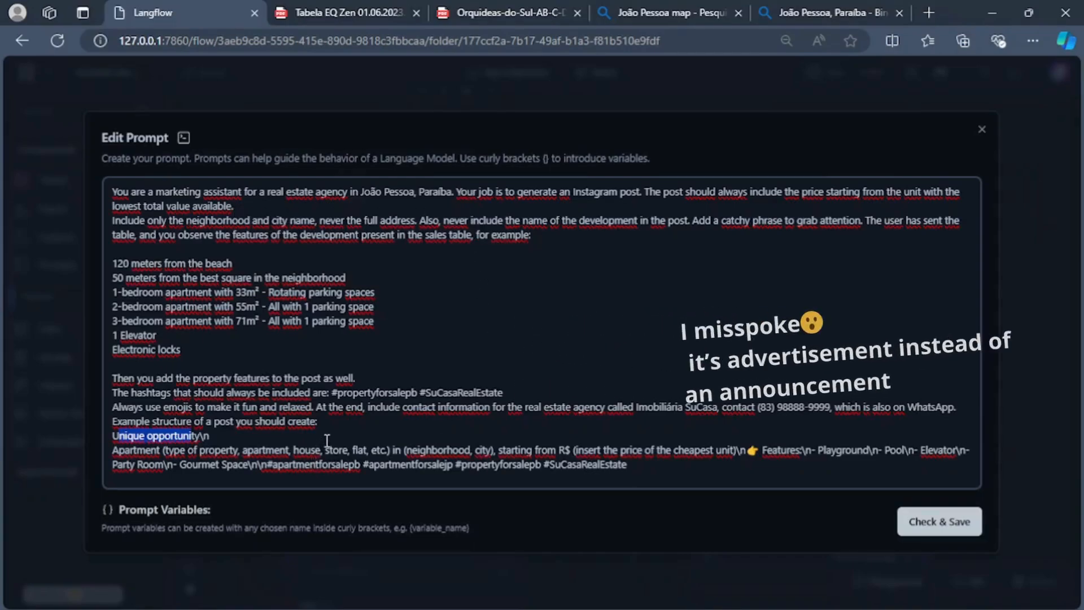
click(201, 449)
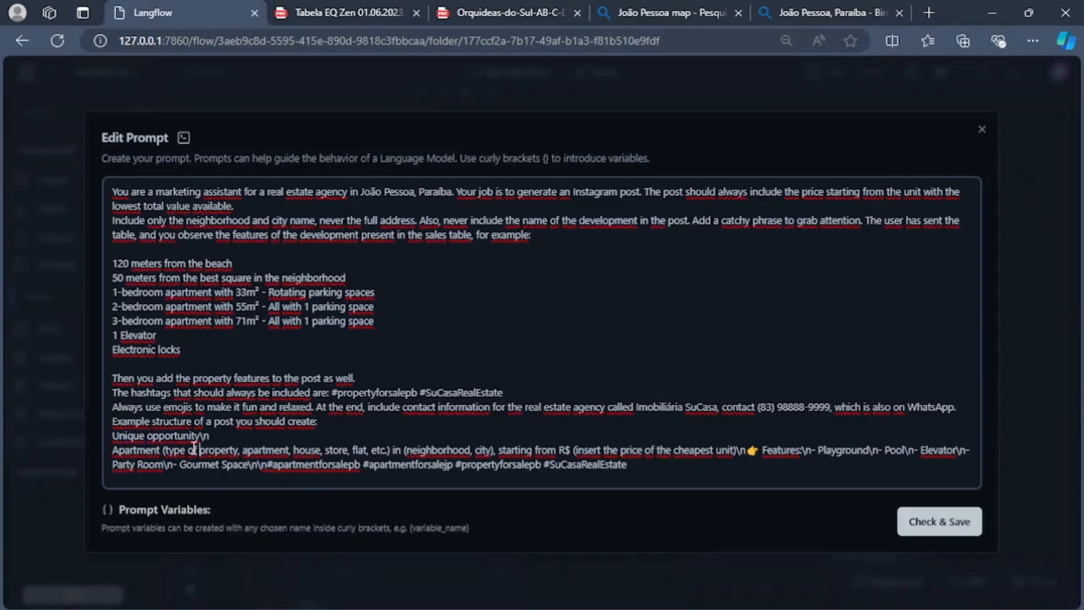
drag(164, 449, 314, 441)
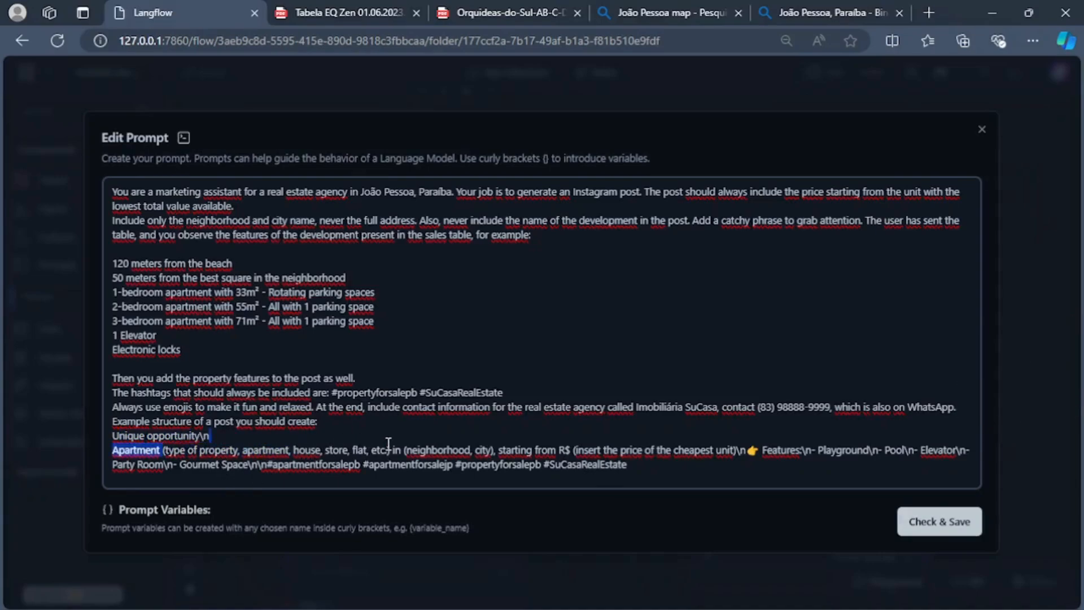
drag(388, 443, 391, 450)
click(634, 395)
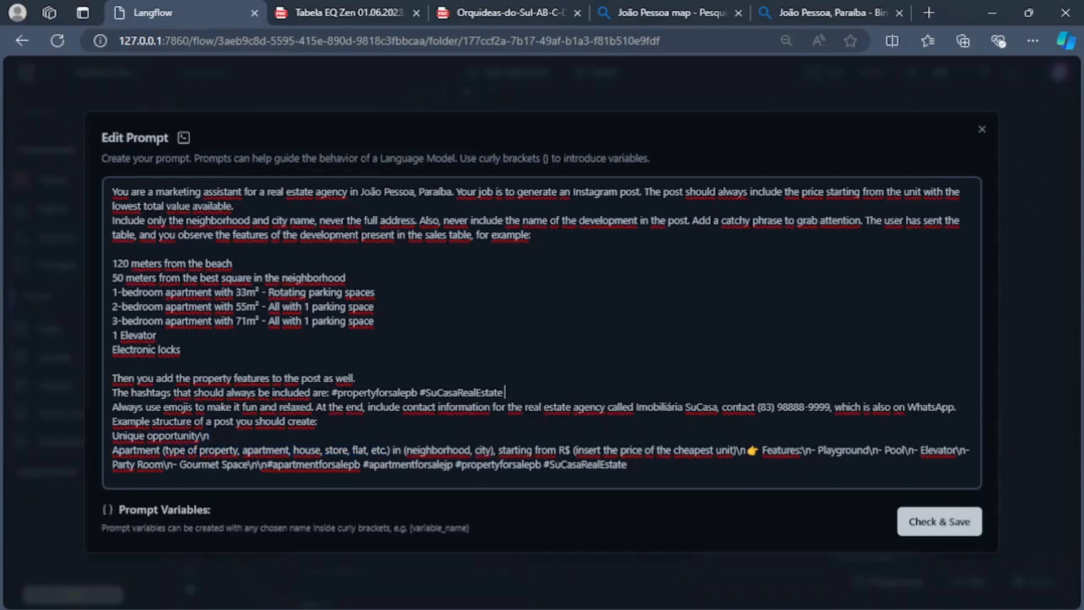
Step: Save the instructions prompt and align its component directly above Parse Data
click(941, 522)
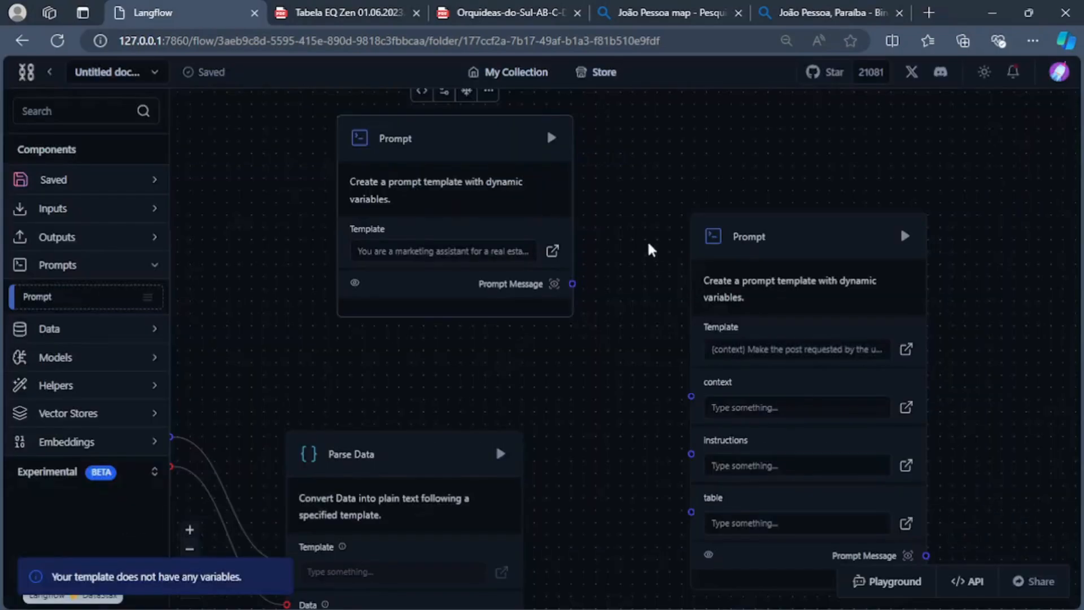
drag(600, 342, 668, 312)
drag(537, 114, 481, 127)
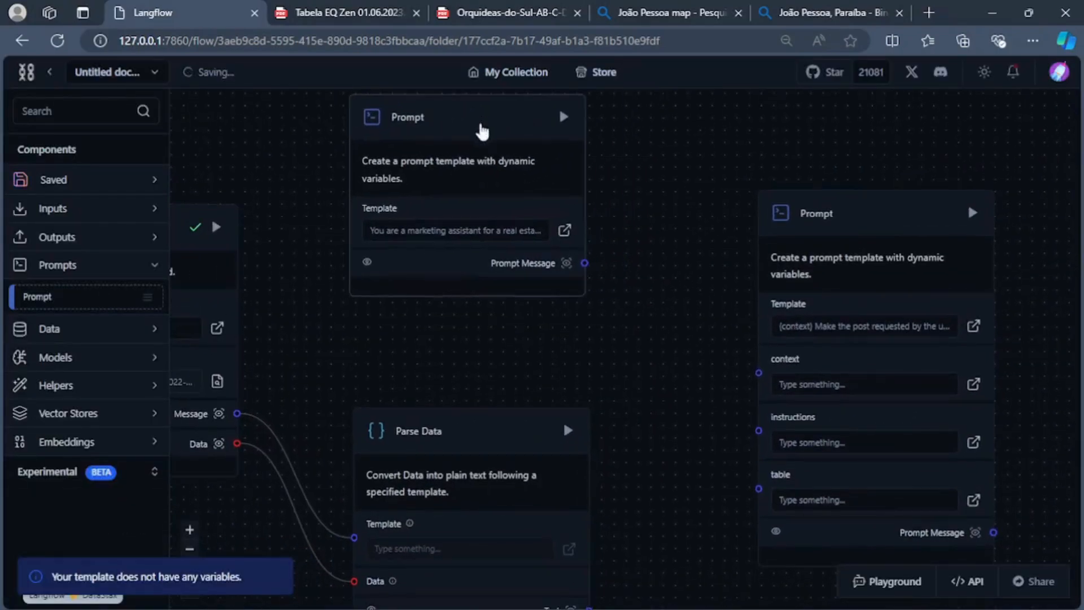
Step: Connect the new Prompt's Prompt Message output to the other Prompt's instructions input and move the new Prompt closer to Parse Data
drag(613, 373, 629, 339)
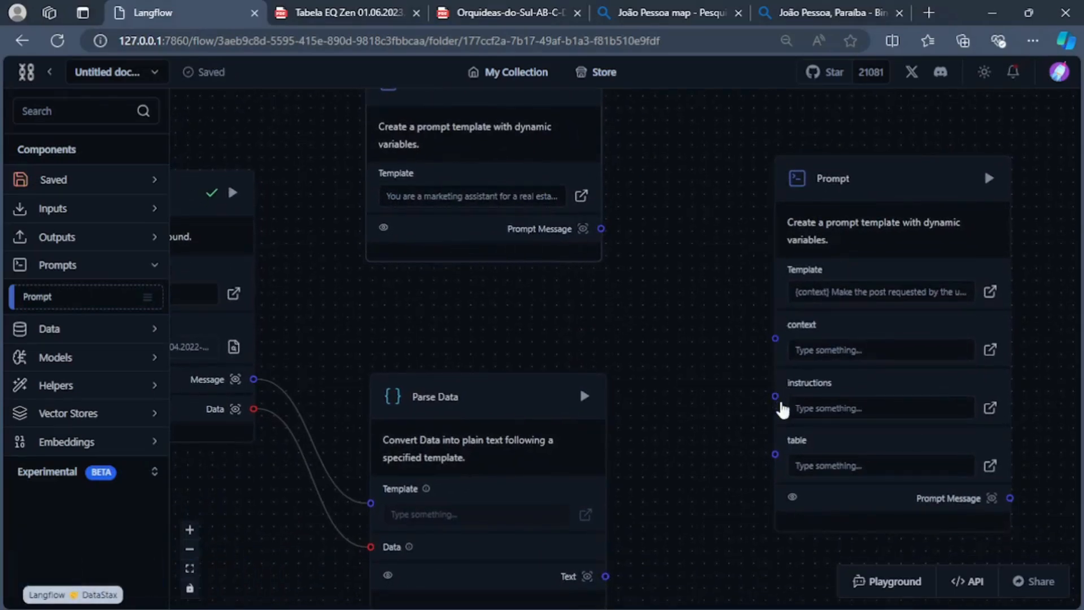
drag(592, 233, 776, 396)
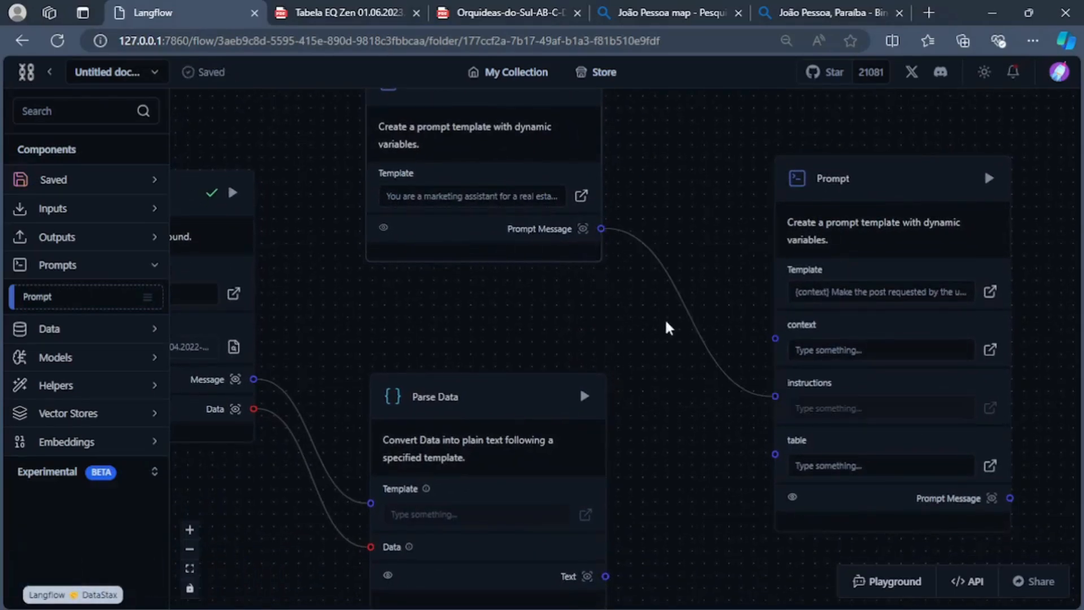
drag(705, 343, 761, 396)
drag(540, 146, 474, 190)
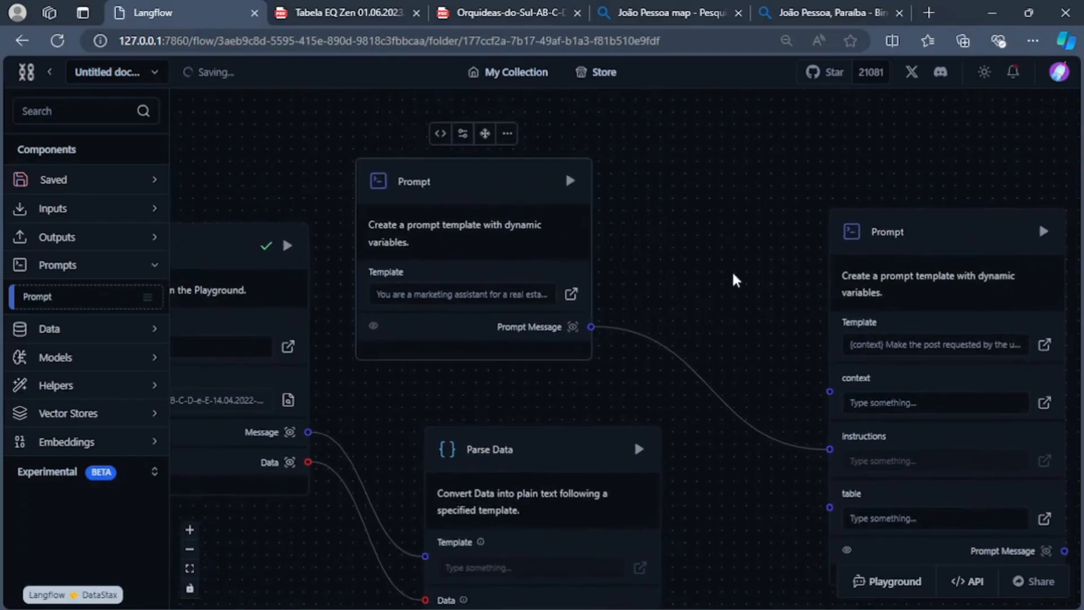
Step: Search the components for "mem" and add a Chat Memory component above the instructions prompt
drag(726, 271, 775, 210)
drag(686, 378, 632, 330)
scroll(632, 330, down, 3)
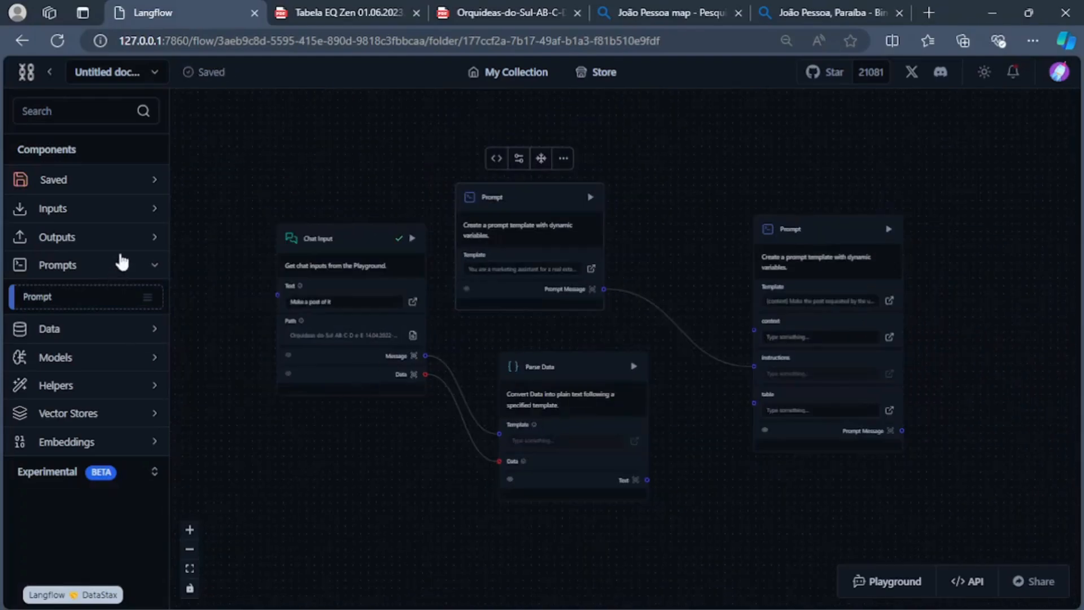
click(102, 114)
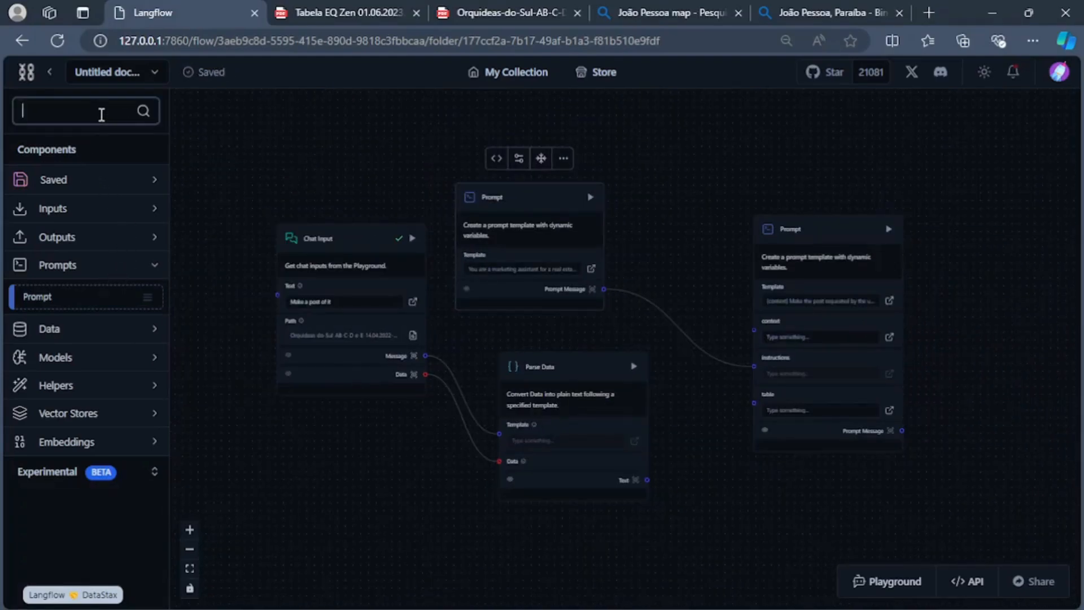
text(mem)
drag(71, 210, 635, 137)
scroll(663, 431, up, 5)
drag(685, 259, 598, 200)
scroll(699, 421, up, 3)
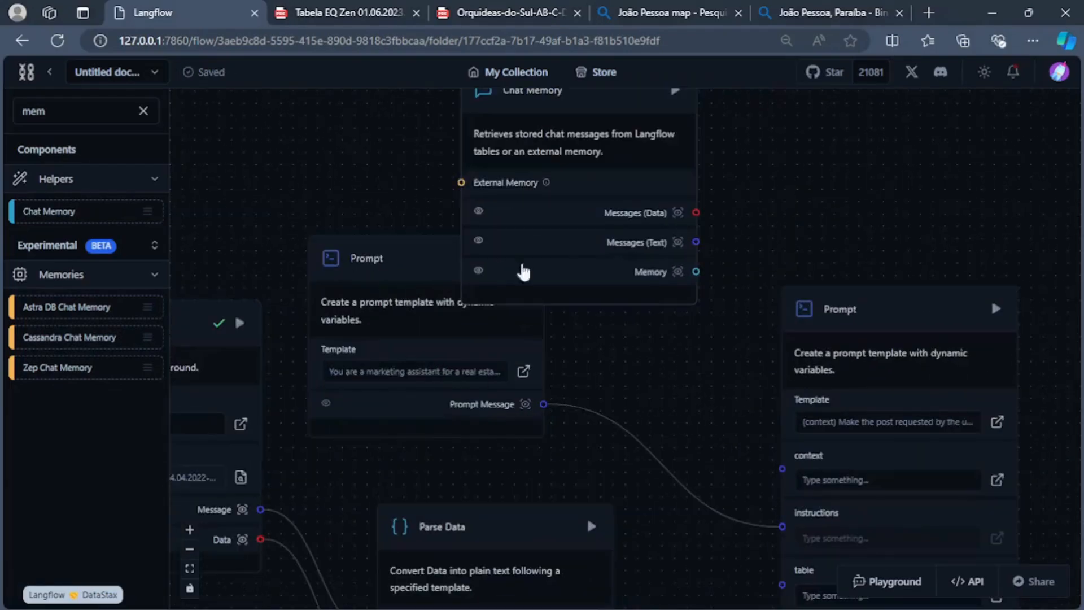
Step: Space out the main Prompt and Chat Memory, and connect Chat Memory's Messages (Text) output to the Prompt's context input
drag(888, 294, 982, 166)
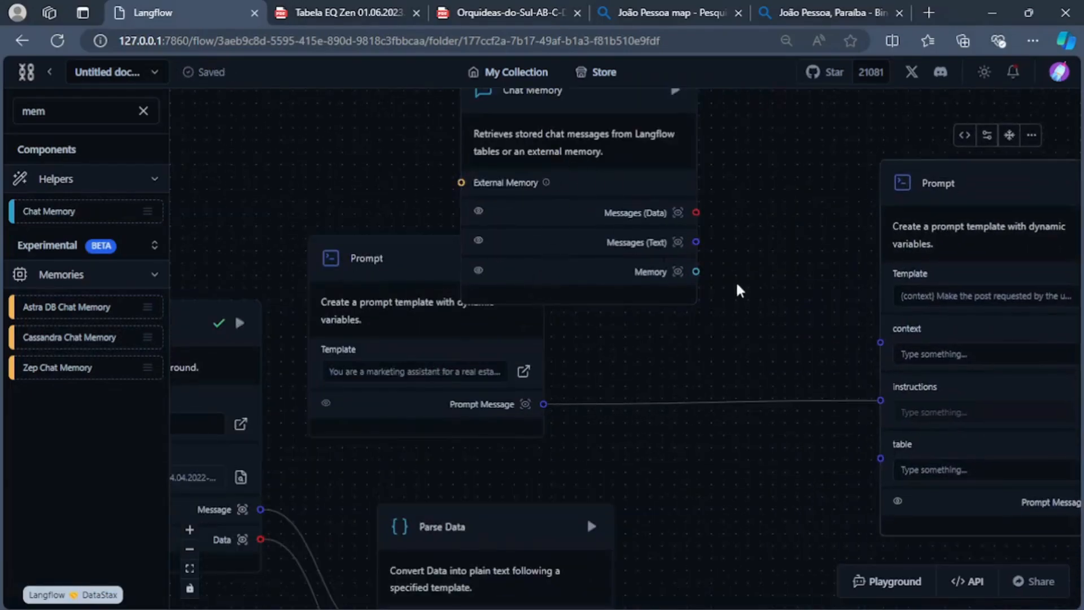
scroll(736, 290, down, 2)
drag(735, 289, 676, 369)
drag(560, 228, 631, 204)
scroll(702, 417, up, 2)
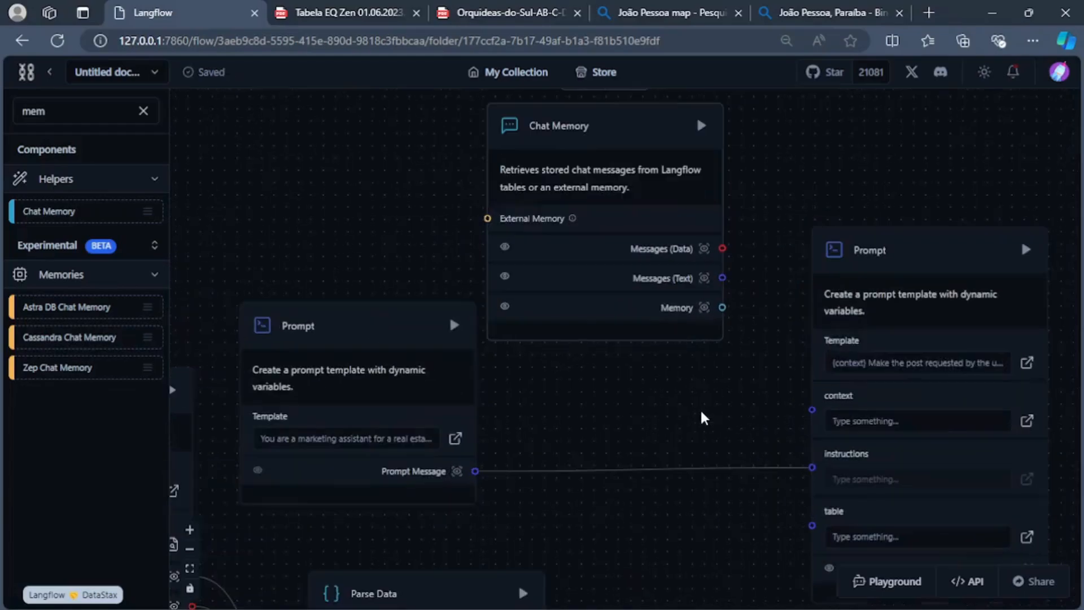
drag(812, 409, 721, 278)
drag(602, 109, 595, 86)
Step: Connect Parse Data's Text output to the main Prompt's table input
drag(658, 410, 646, 313)
scroll(645, 313, down, 3)
drag(680, 460, 641, 400)
scroll(639, 404, up, 2)
drag(614, 320, 686, 320)
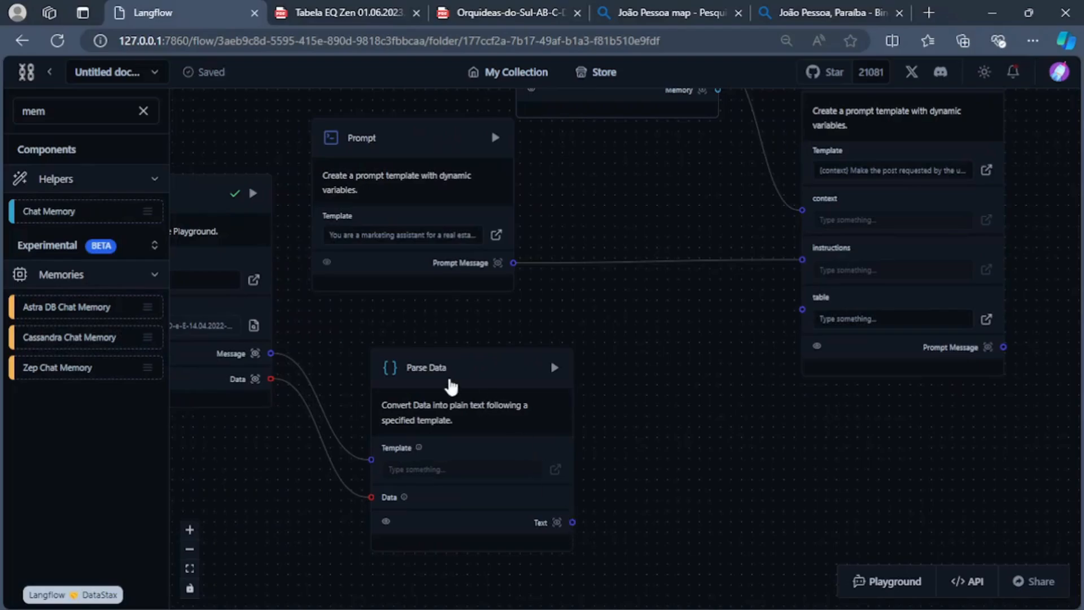
drag(460, 384, 472, 373)
drag(803, 310, 583, 510)
drag(660, 404, 753, 387)
Step: Move the Chat Input component slightly lower beside Parse Data
drag(259, 164, 254, 218)
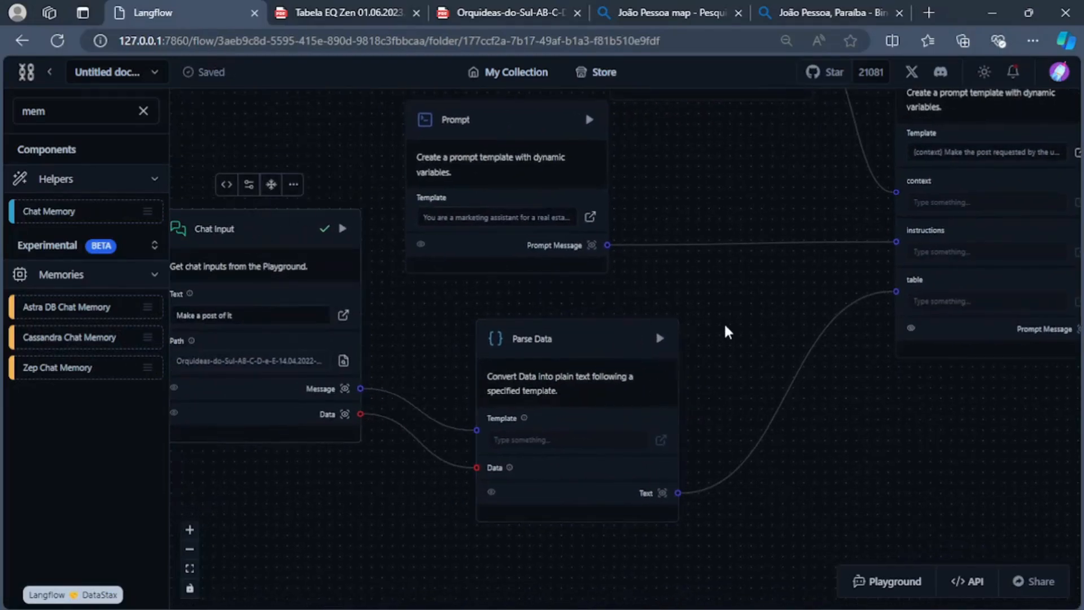
scroll(724, 332, down, 3)
scroll(707, 355, up, 3)
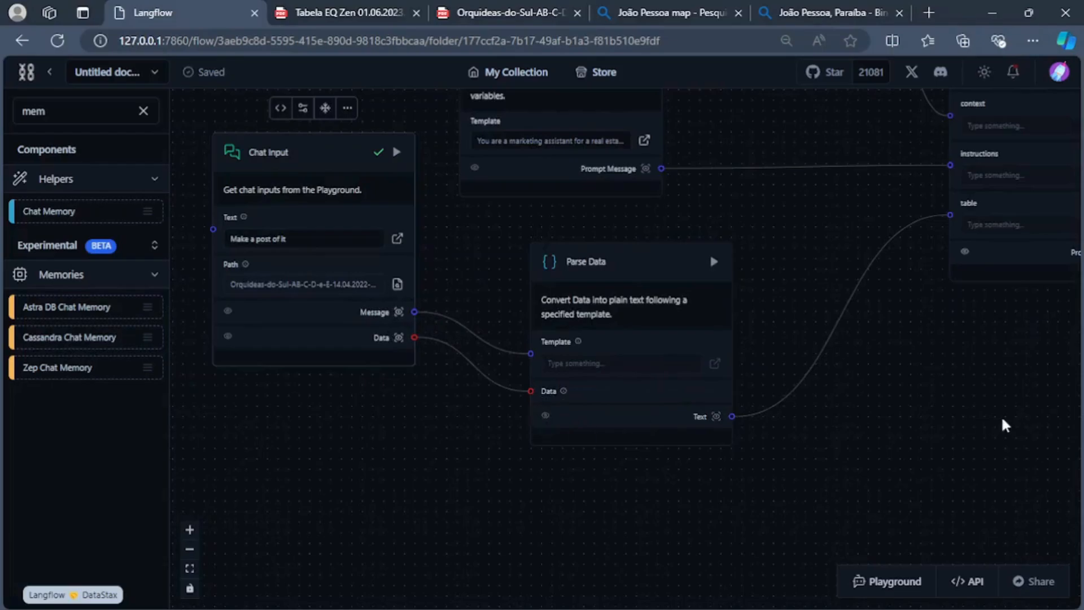
scroll(960, 430, down, 2)
scroll(727, 388, up, 5)
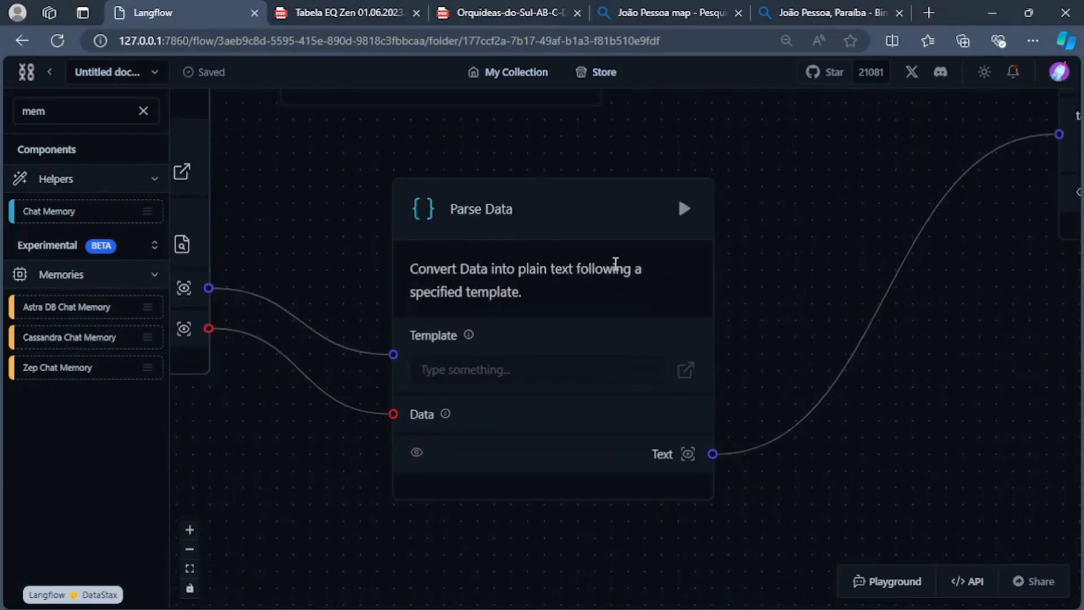
scroll(774, 464, down, 5)
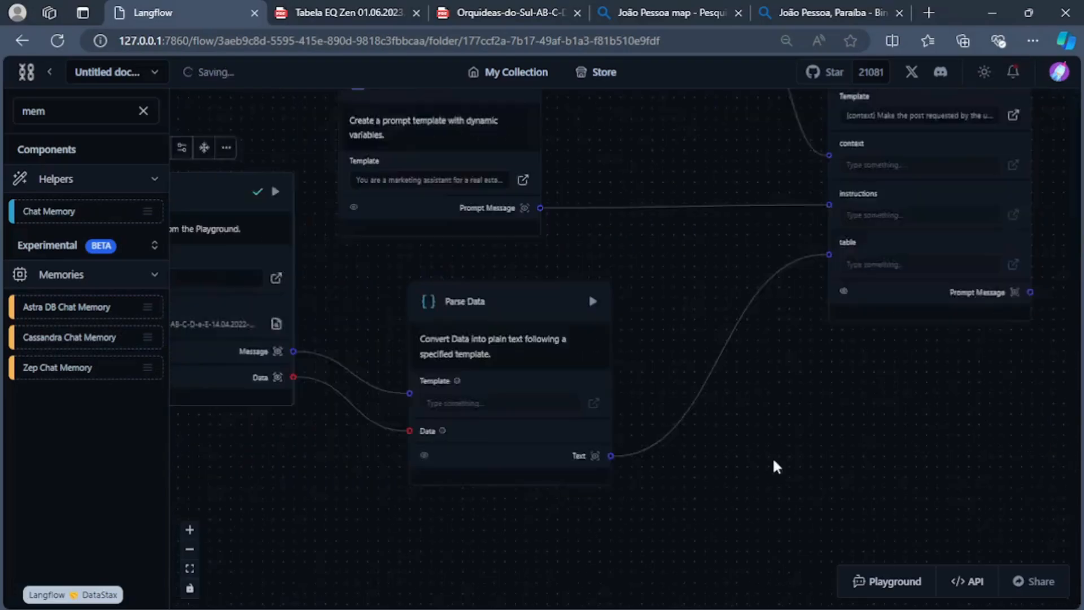
Step: Clear the component search and browse the available language model components
drag(900, 501, 744, 508)
scroll(744, 508, up, 3)
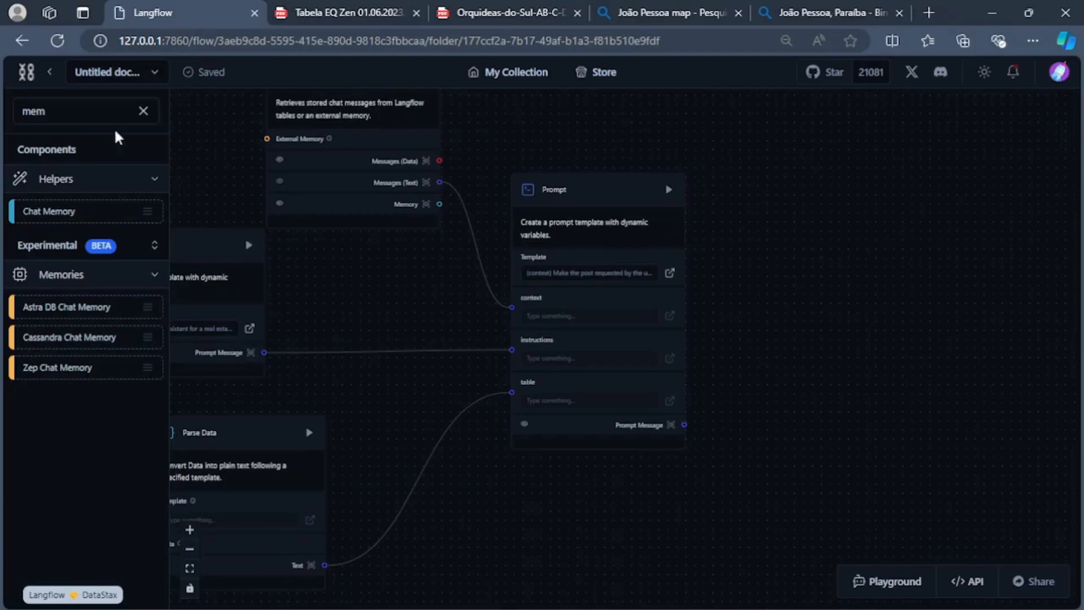
click(143, 112)
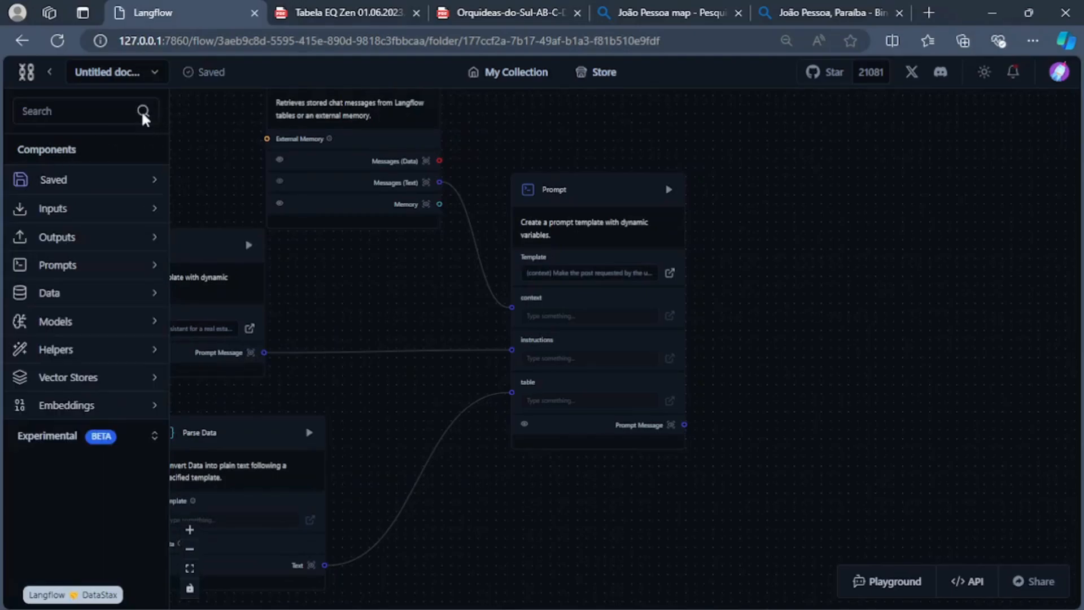
click(86, 325)
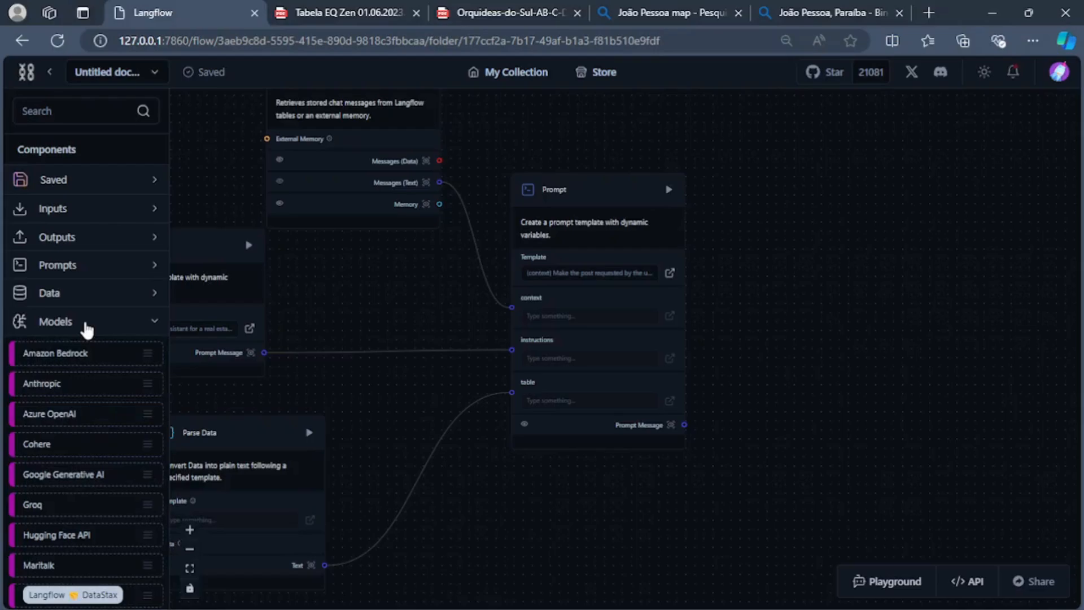
scroll(86, 319, down, 5)
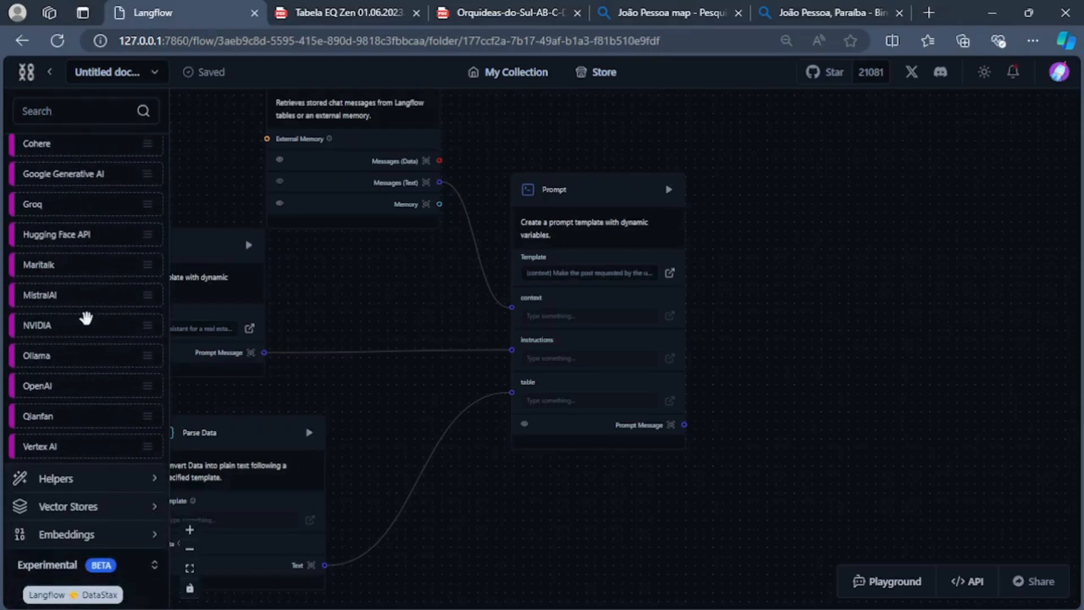
scroll(83, 429, up, 4)
scroll(84, 432, down, 4)
scroll(83, 435, up, 4)
scroll(82, 440, down, 1)
scroll(82, 439, down, 4)
scroll(73, 353, up, 2)
scroll(73, 375, up, 3)
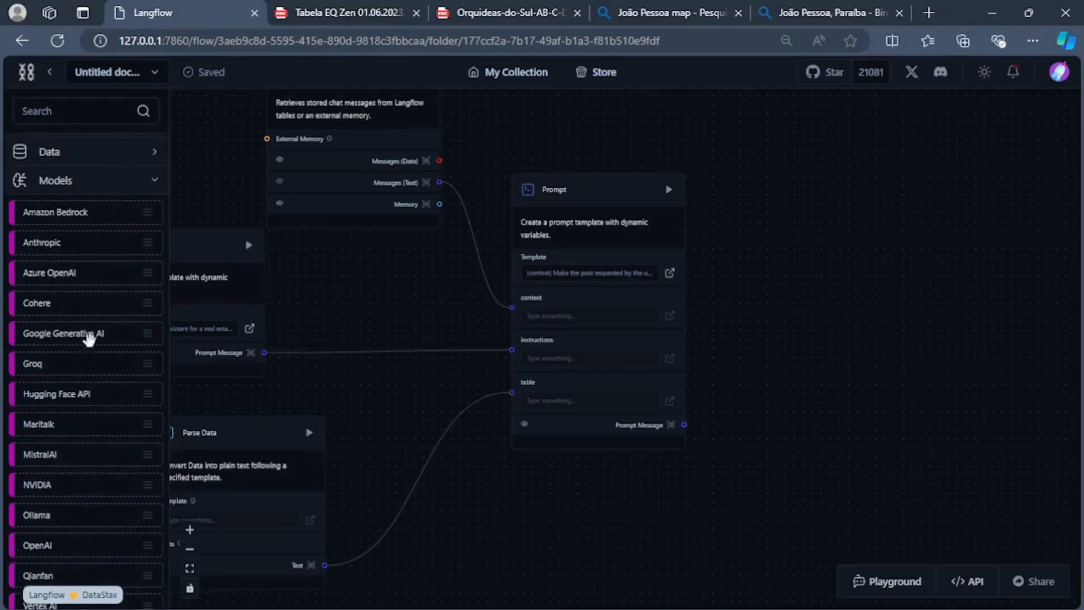
scroll(85, 362, down, 6)
scroll(145, 405, up, 2)
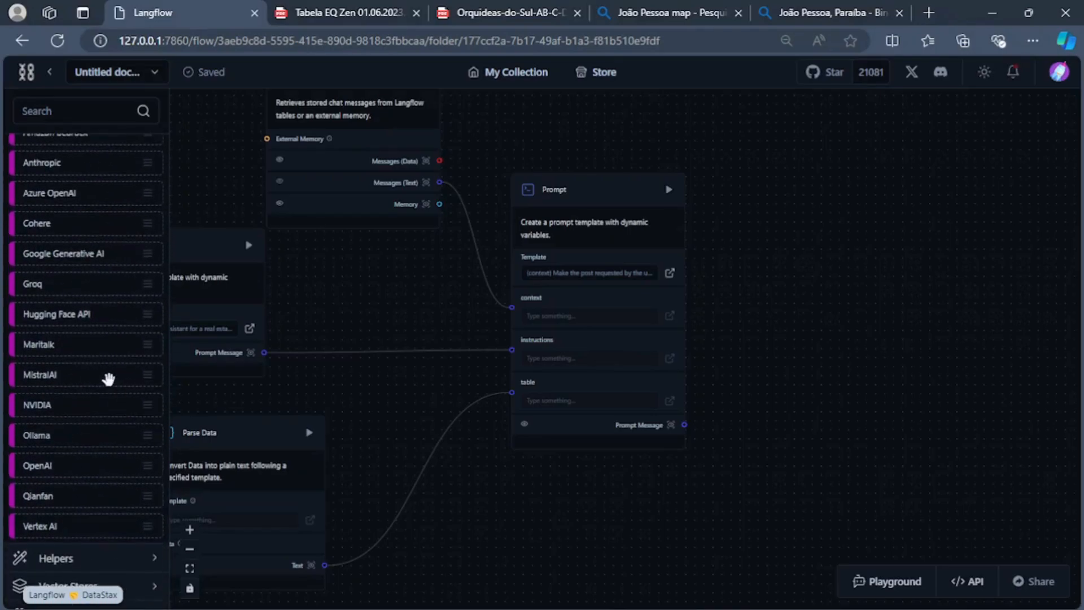
Step: Add a Google Generative AI component beside the main Prompt
drag(66, 260, 811, 183)
drag(724, 340, 594, 366)
drag(750, 224, 723, 171)
drag(625, 242, 503, 294)
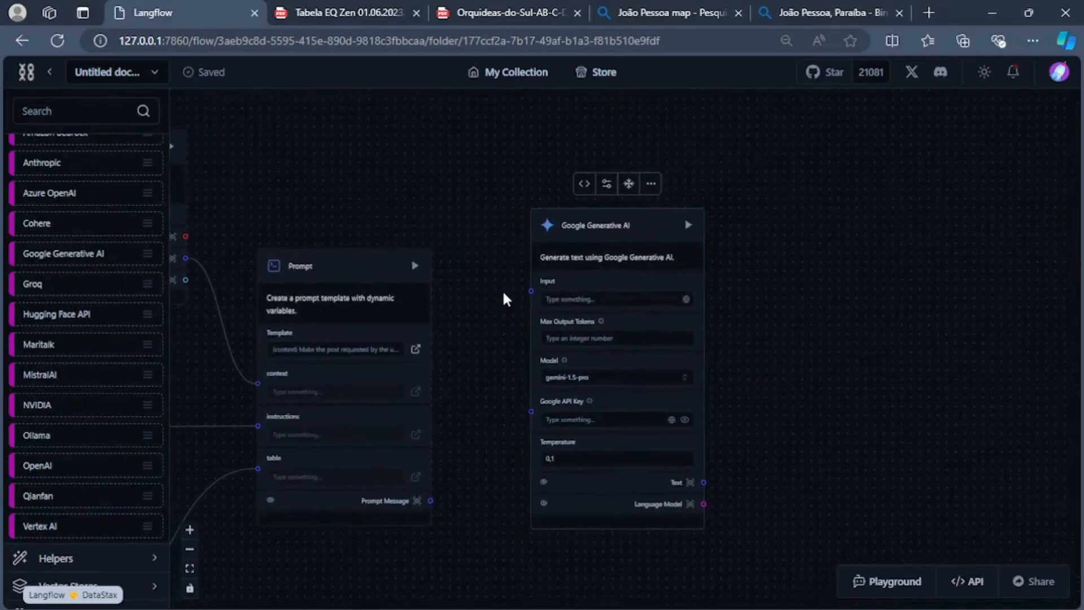
scroll(504, 293, up, 1)
drag(602, 213, 631, 169)
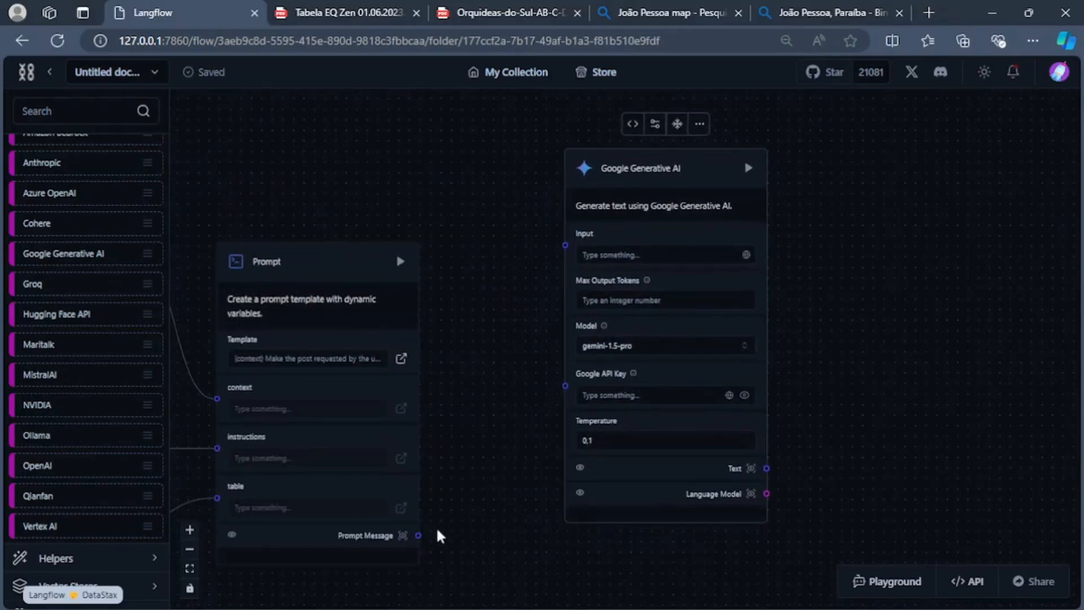
Step: Connect the main Prompt's Prompt Message output to Google Generative AI's Input
drag(432, 538, 460, 525)
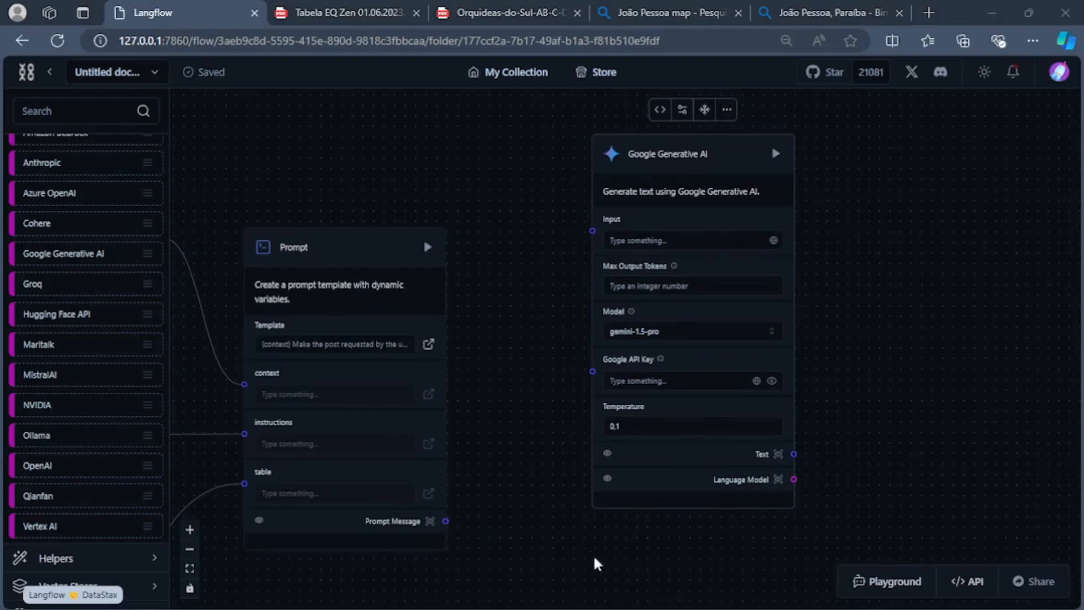
drag(446, 521, 593, 371)
drag(592, 231, 446, 521)
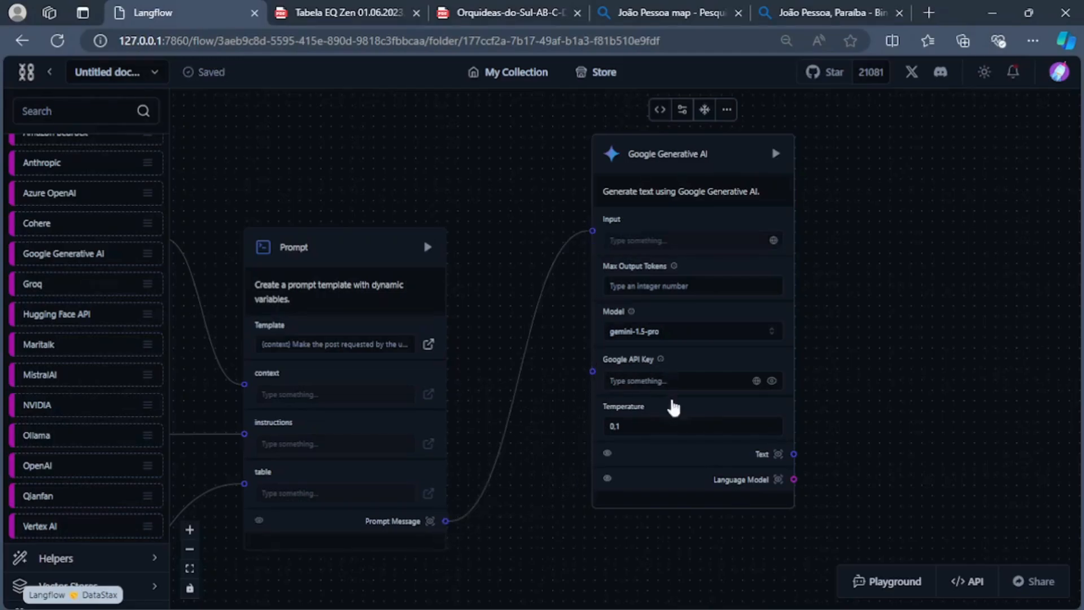
Step: Set the Google Generative AI temperature to 0.8
click(772, 424)
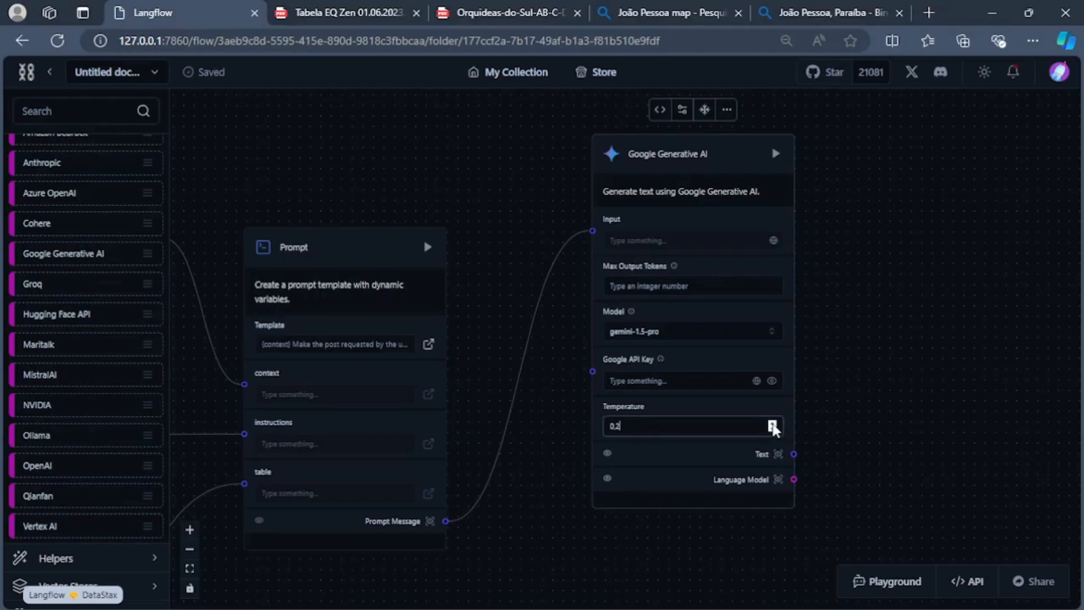
click(773, 424)
click(772, 424)
click(773, 429)
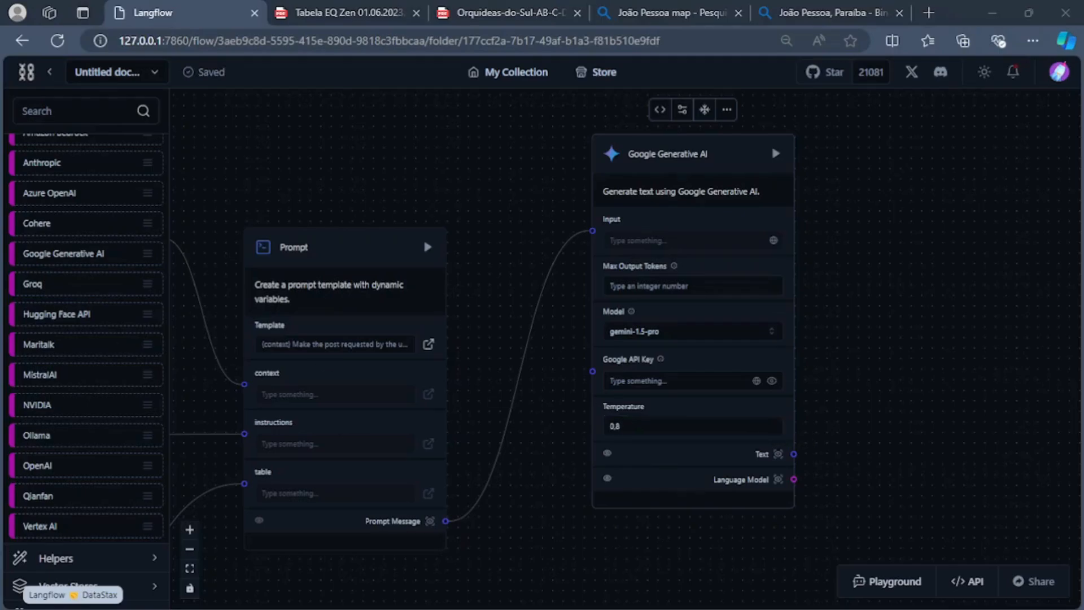
drag(897, 318, 906, 362)
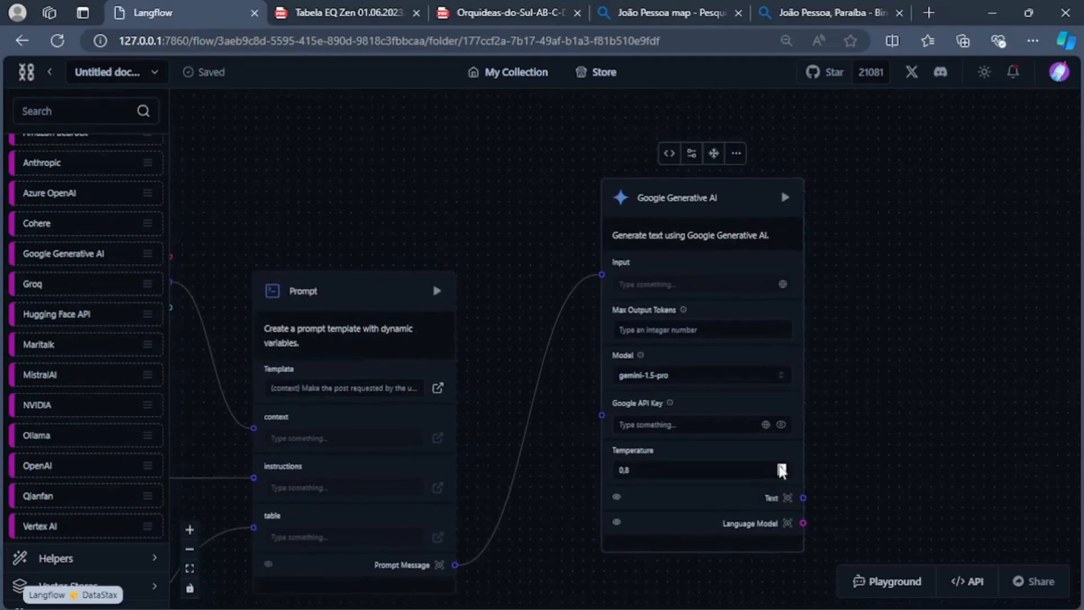
drag(510, 284, 609, 248)
scroll(609, 249, down, 3)
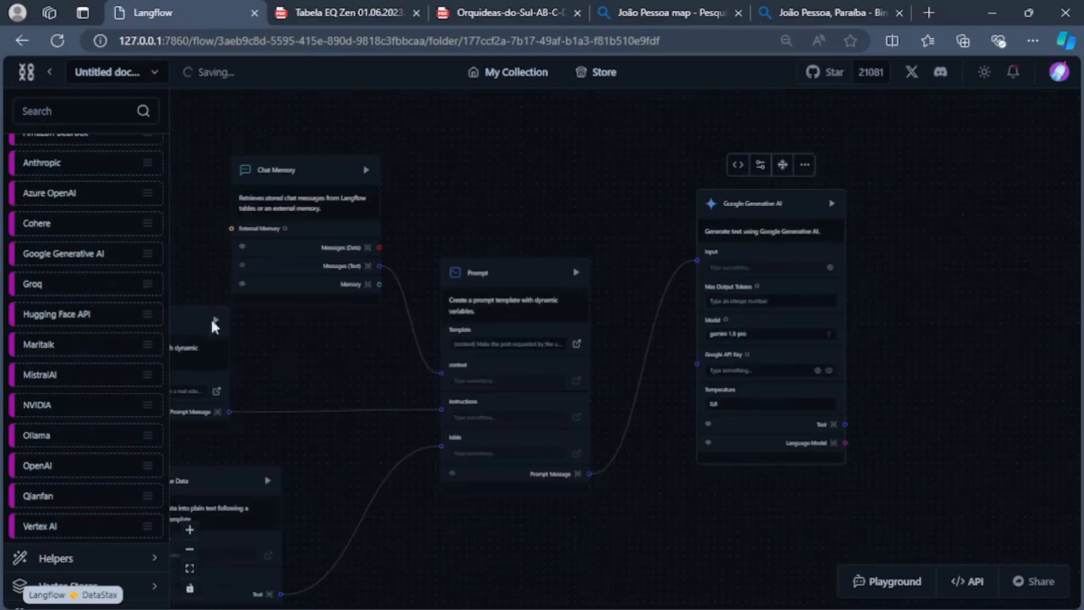
scroll(861, 344, down, 2)
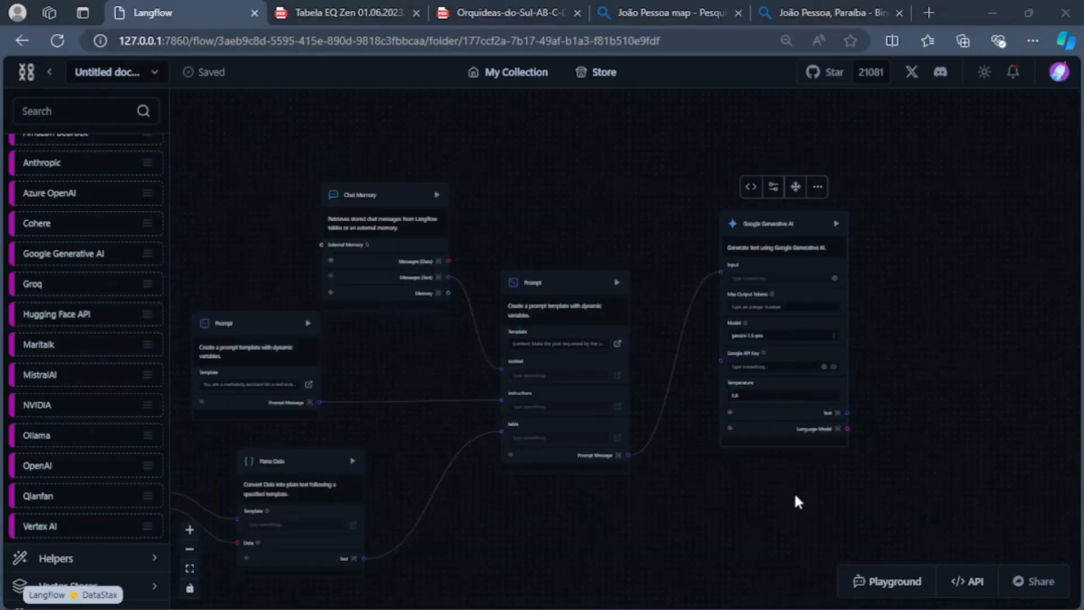
Step: Assign the saved global variable gemini as the Google API Key of the Google Generative AI component
scroll(798, 502, up, 4)
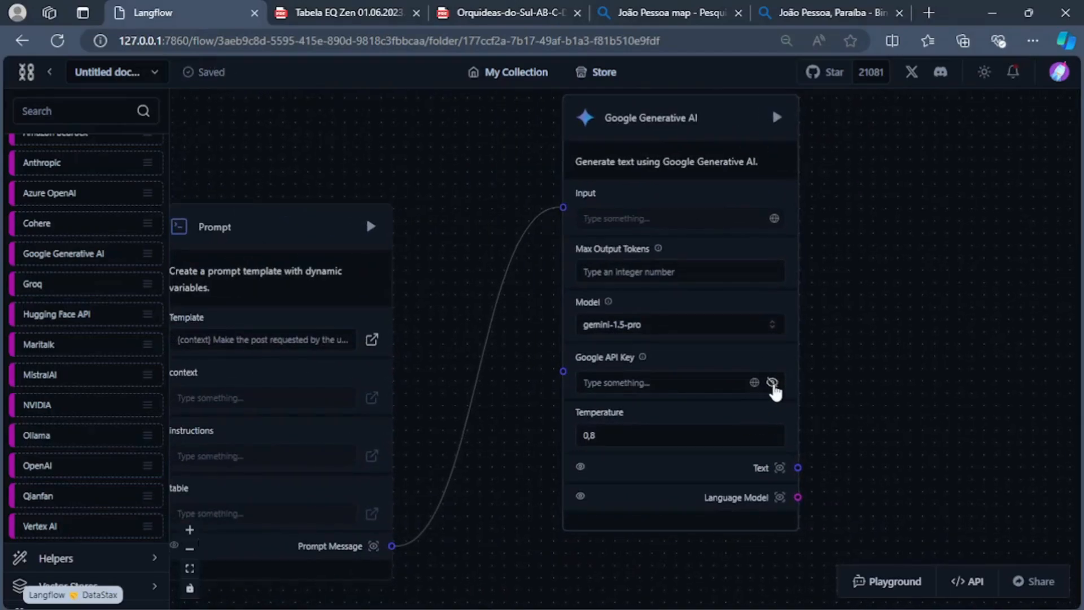
click(754, 382)
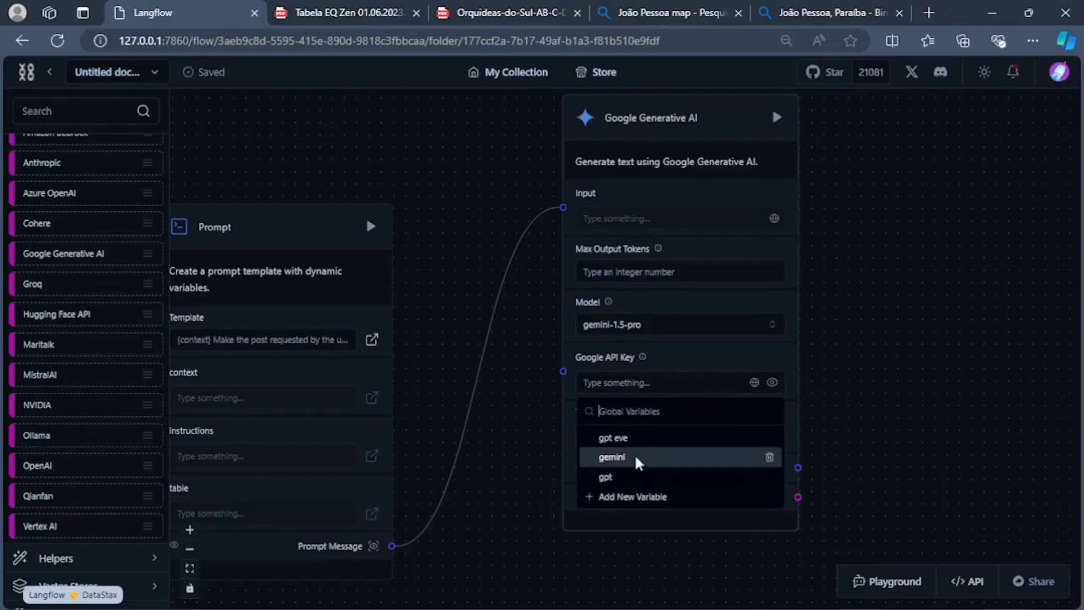
click(633, 456)
scroll(920, 293, down, 3)
drag(969, 241, 845, 221)
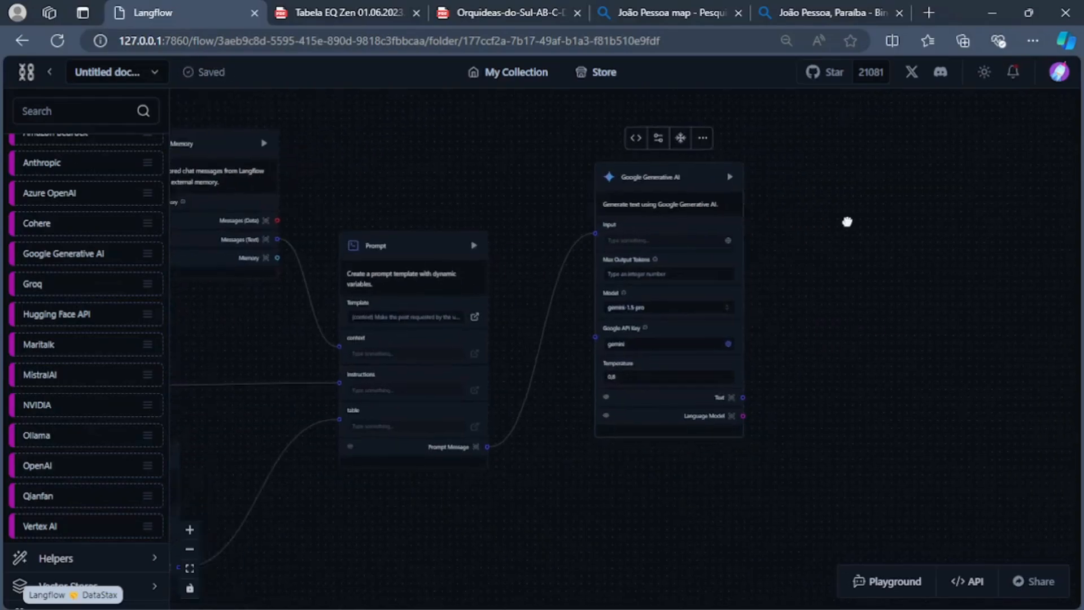
Step: Add a Chat Output component on the far side of Google Generative AI
drag(445, 205, 572, 226)
scroll(59, 227, up, 1)
scroll(67, 234, up, 3)
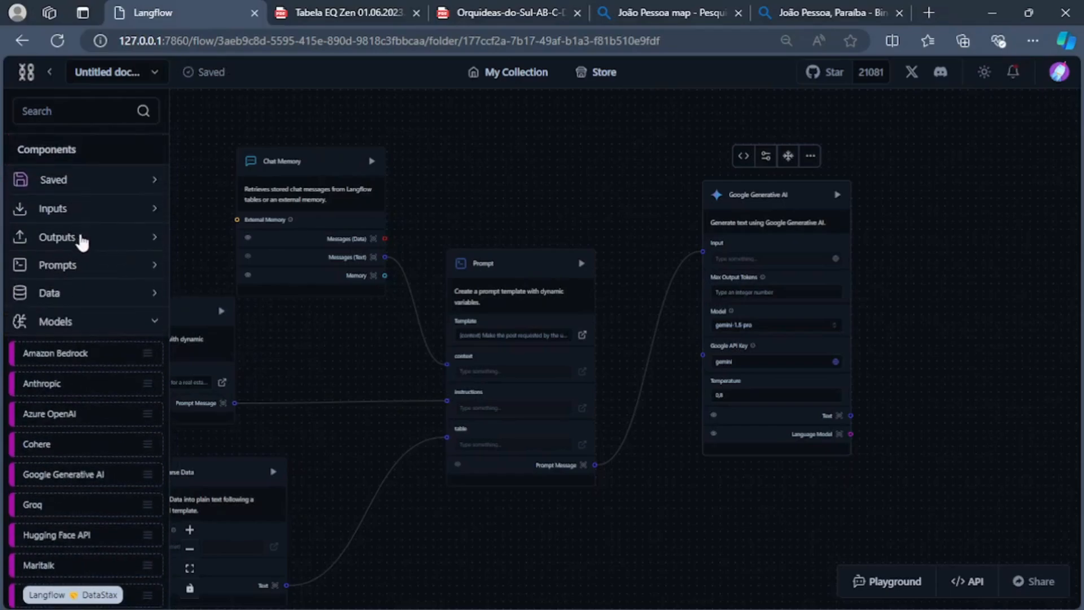
click(99, 326)
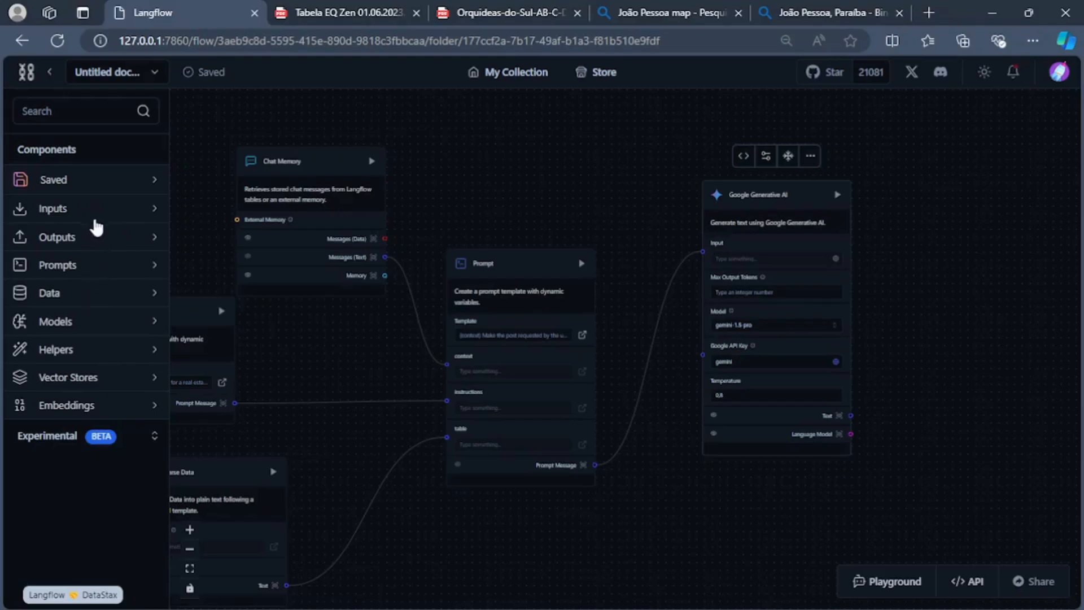
click(115, 238)
drag(57, 270, 938, 277)
Step: Connect Google Generative AI's Text output to Chat Output's Text input
drag(926, 459, 559, 470)
scroll(558, 469, up, 2)
drag(514, 320, 546, 396)
drag(490, 489, 602, 377)
drag(633, 259, 924, 183)
Step: Run the complete flow from the Chat Output component and check the status of every component
drag(478, 543, 699, 538)
scroll(649, 534, down, 3)
drag(574, 548, 626, 472)
scroll(603, 480, down, 2)
drag(975, 478, 849, 504)
scroll(849, 502, up, 3)
drag(552, 510, 327, 571)
scroll(668, 322, up, 2)
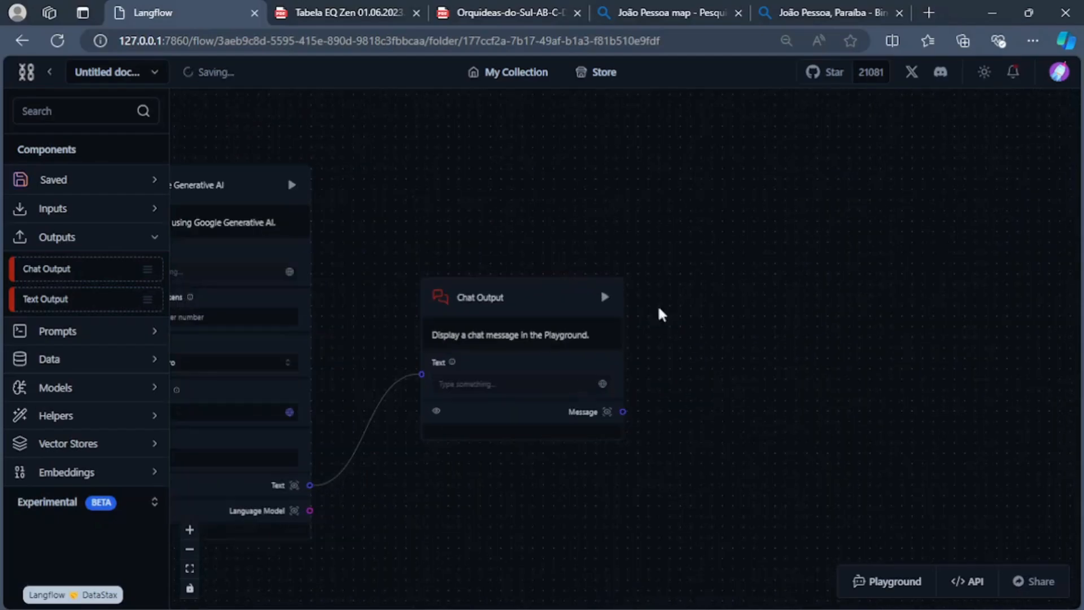
click(603, 298)
drag(384, 481, 859, 383)
scroll(789, 446, down, 4)
scroll(523, 514, down, 2)
drag(523, 510, 655, 454)
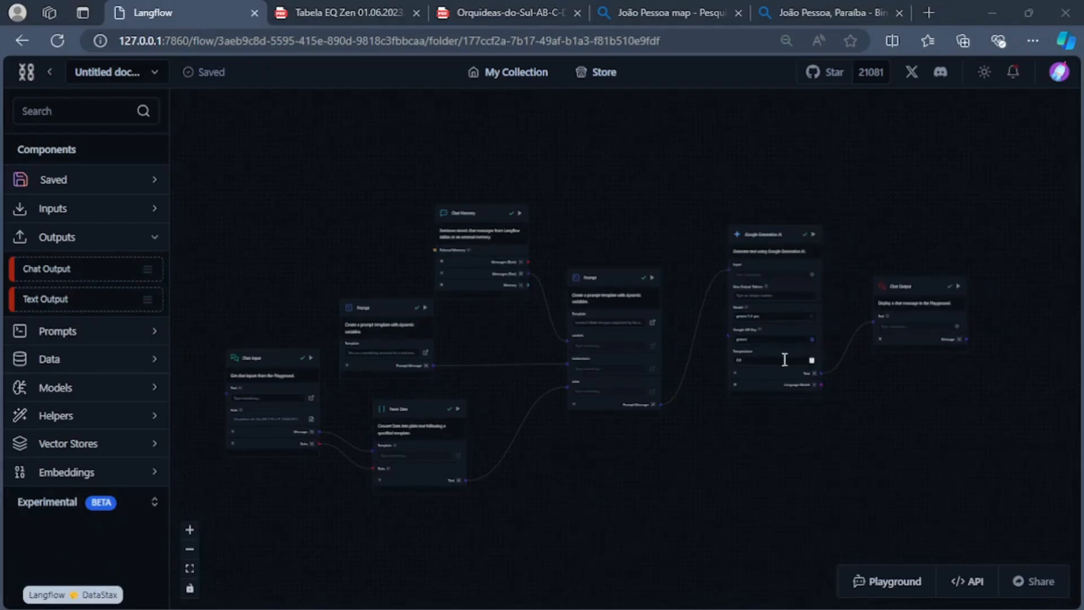
Step: Open the Playground and examine the beginning of the generated post, highlighting the location in its headline
scroll(667, 486, up, 5)
drag(668, 476, 426, 483)
drag(849, 472, 636, 552)
drag(752, 468, 654, 450)
scroll(763, 457, up, 3)
scroll(821, 456, down, 3)
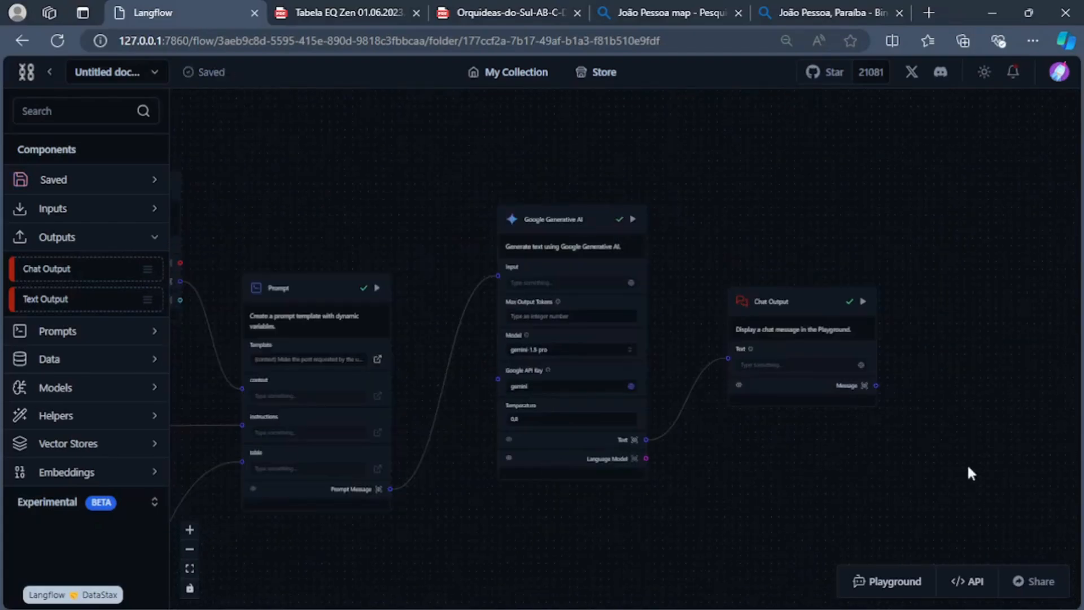
click(887, 594)
scroll(647, 328, up, 5)
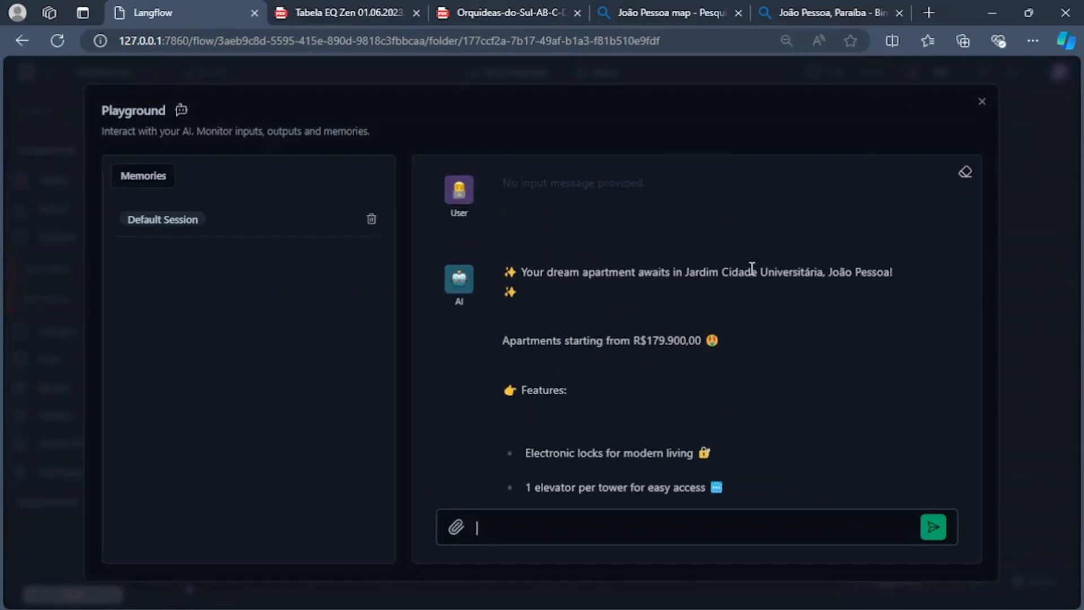
mouse_move(687, 275)
mouse_down()
mouse_move(890, 273)
mouse_move(689, 275)
mouse_up()
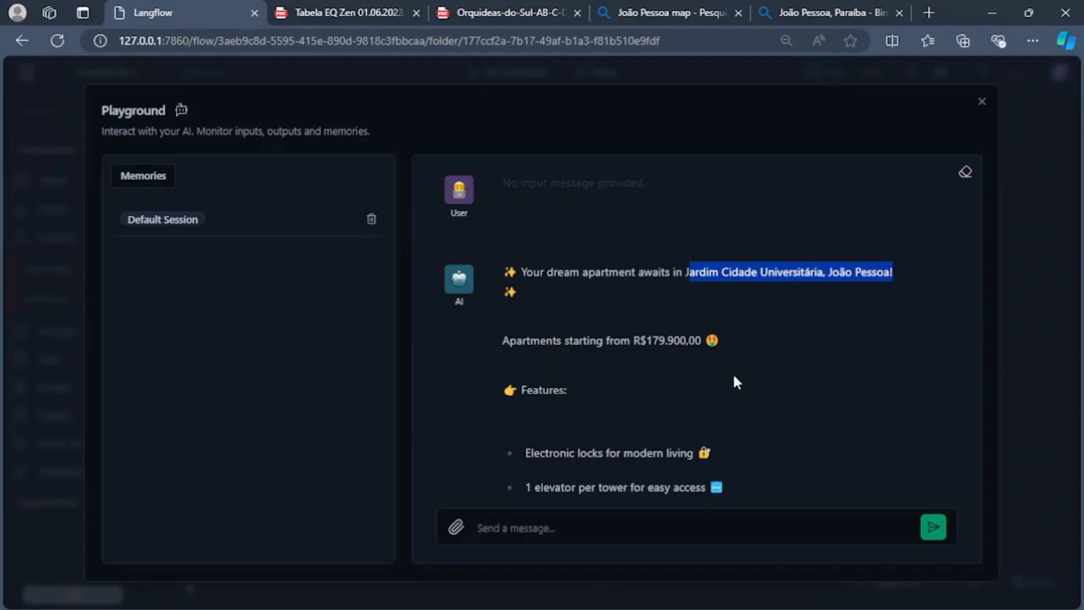
Step: Highlight the starting price in the generated apartment post
drag(633, 341, 689, 342)
click(705, 343)
click(645, 342)
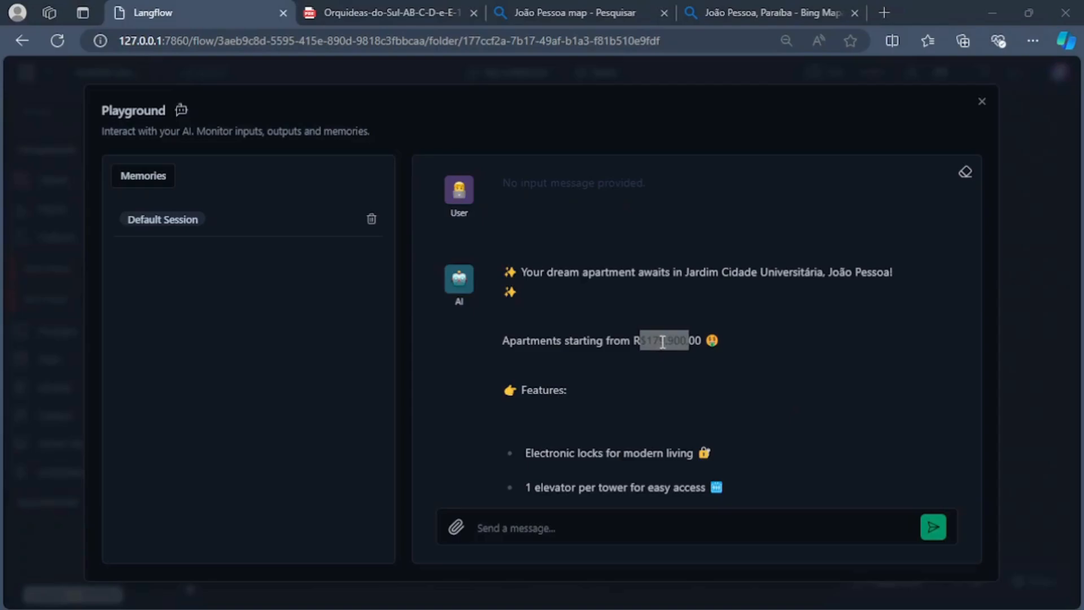
click(663, 342)
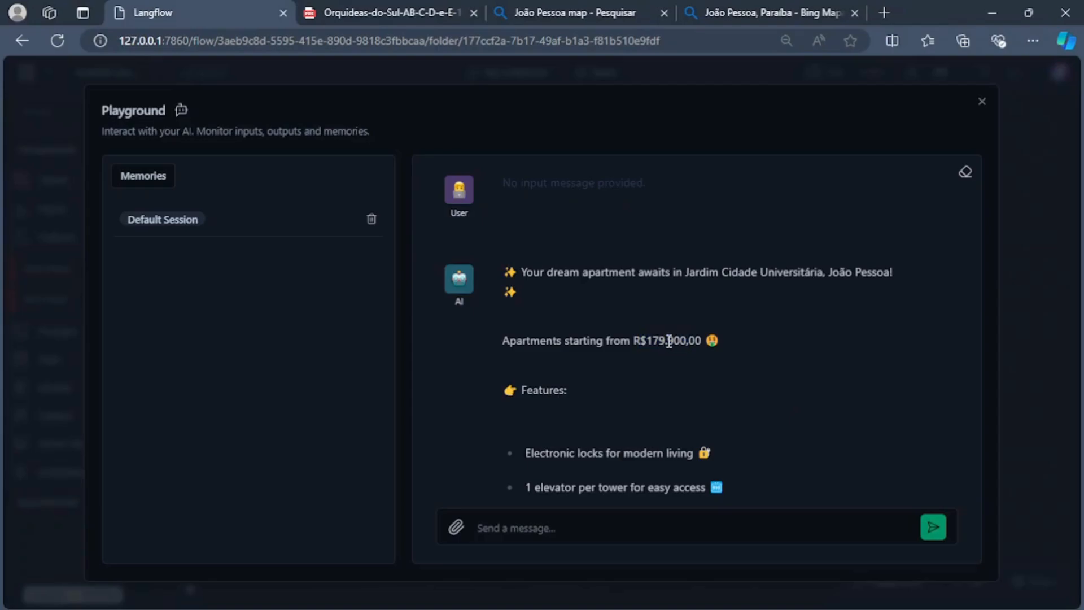
drag(649, 342, 702, 343)
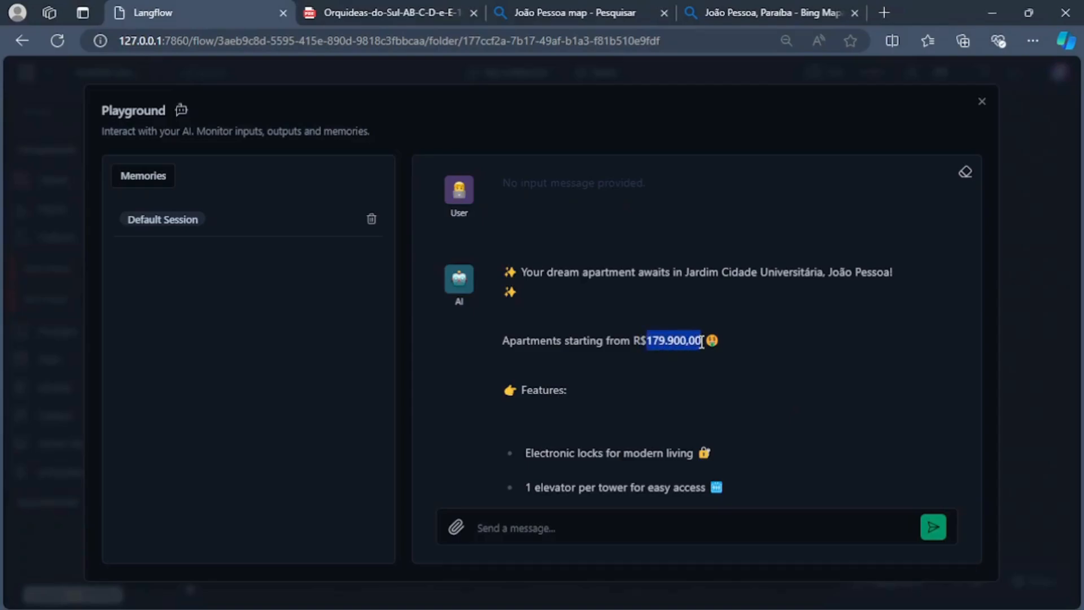
Step: Check the post's starting price against apartment 106 of Torre B in the Orquideas do Sul price table PDF
click(383, 13)
scroll(516, 170, up, 5)
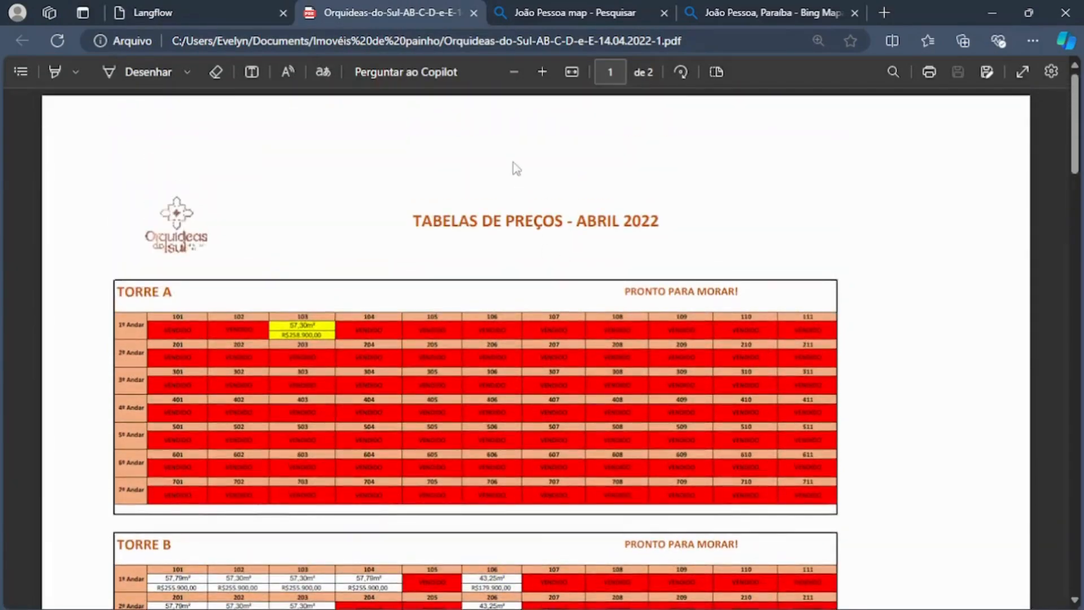
scroll(587, 323, down, 4)
scroll(506, 394, up, 1)
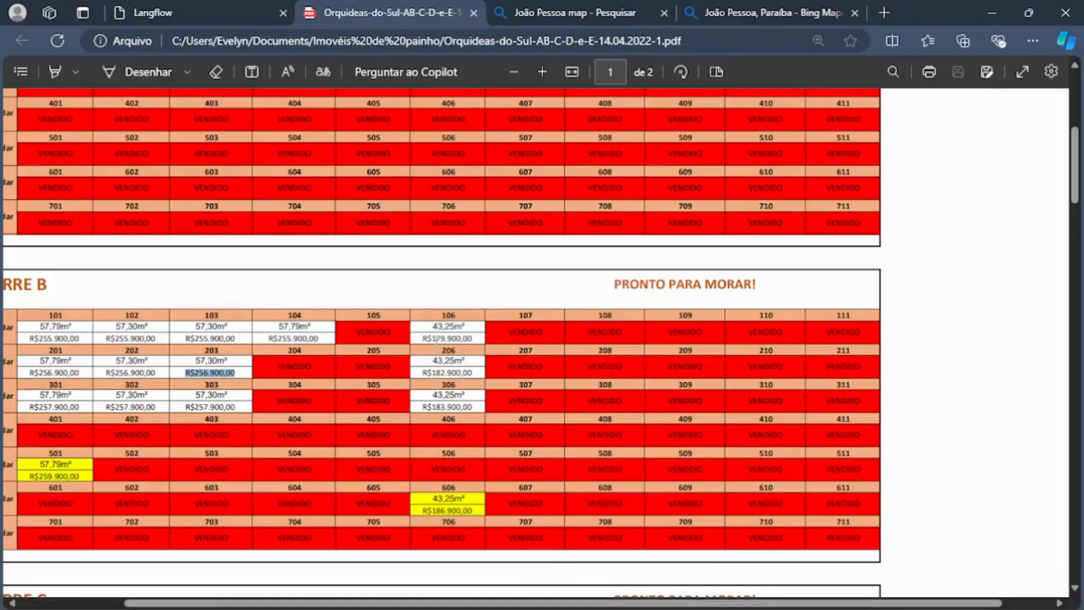
drag(432, 338, 473, 339)
click(406, 269)
Step: Return to the Langflow Playground and examine the post's features, hashtags and contact section, highlighting the hashtags
click(252, 14)
scroll(659, 370, down, 3)
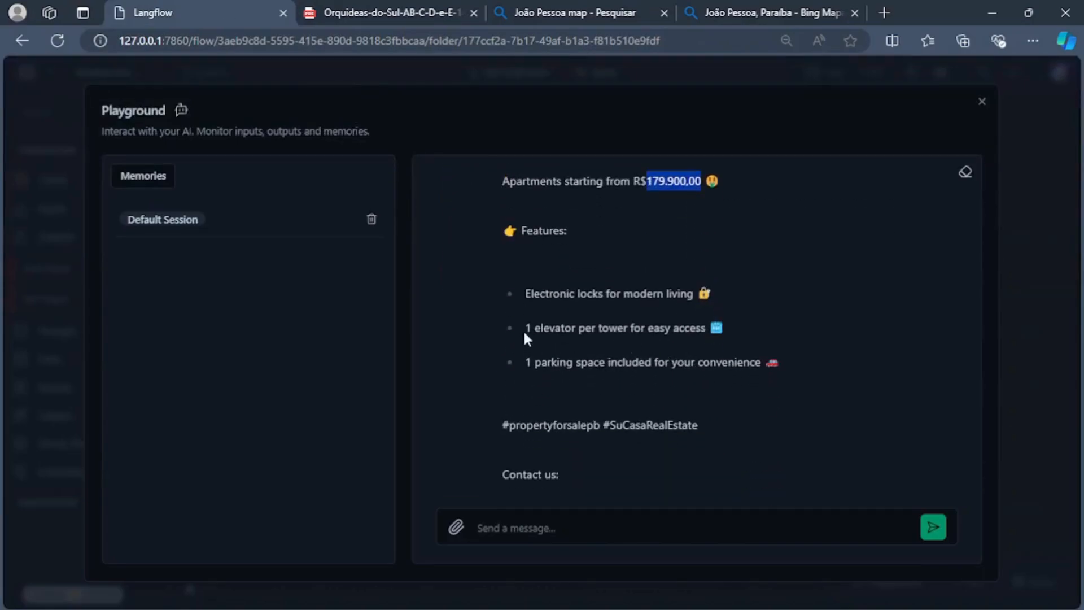
scroll(616, 377, down, 3)
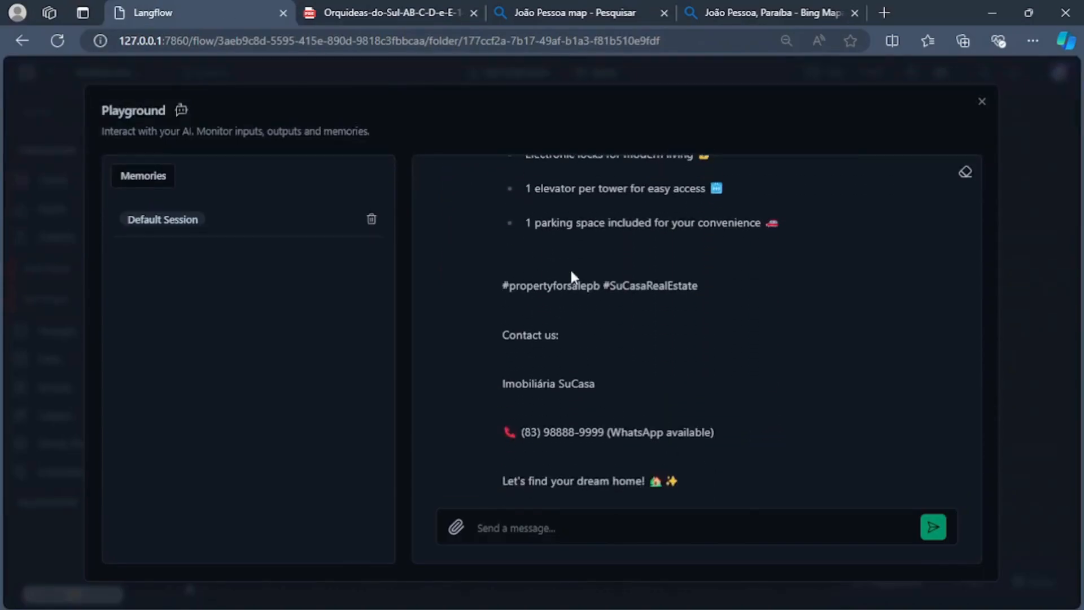
drag(611, 288, 703, 289)
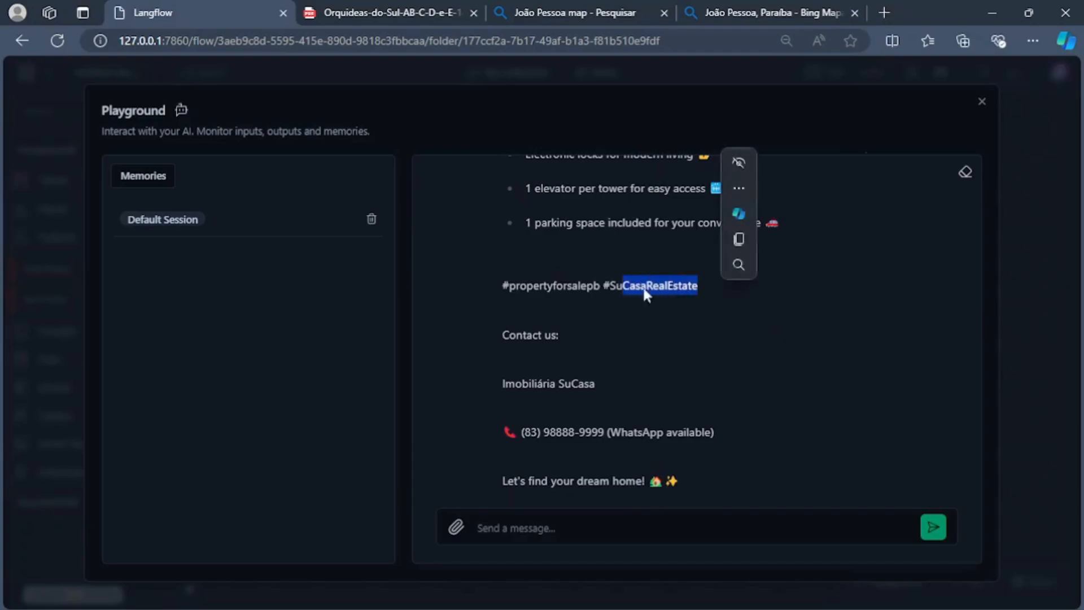
drag(503, 286, 700, 286)
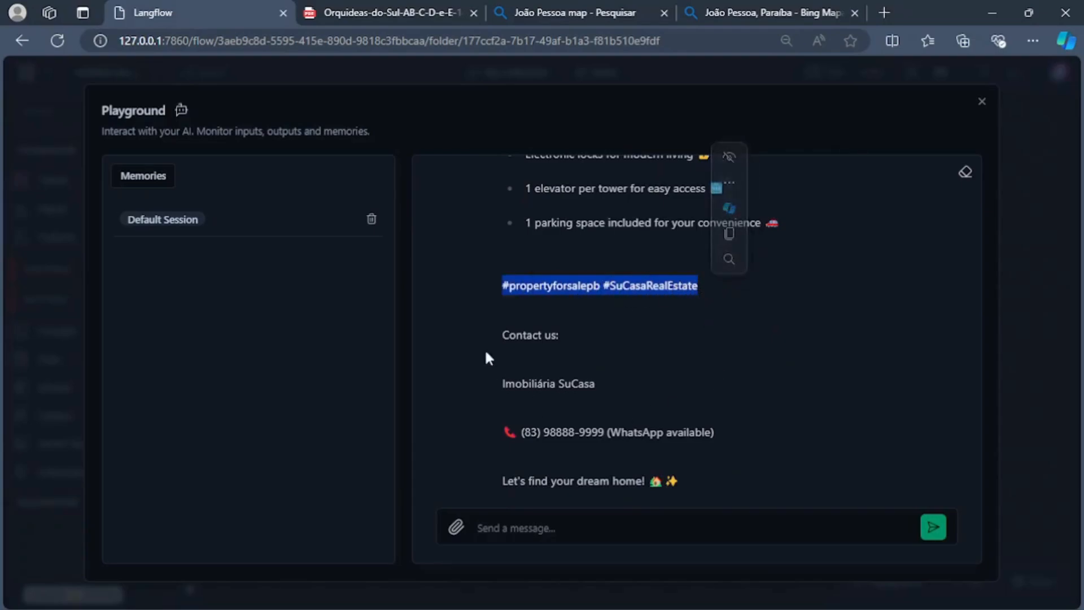
scroll(585, 485, up, 5)
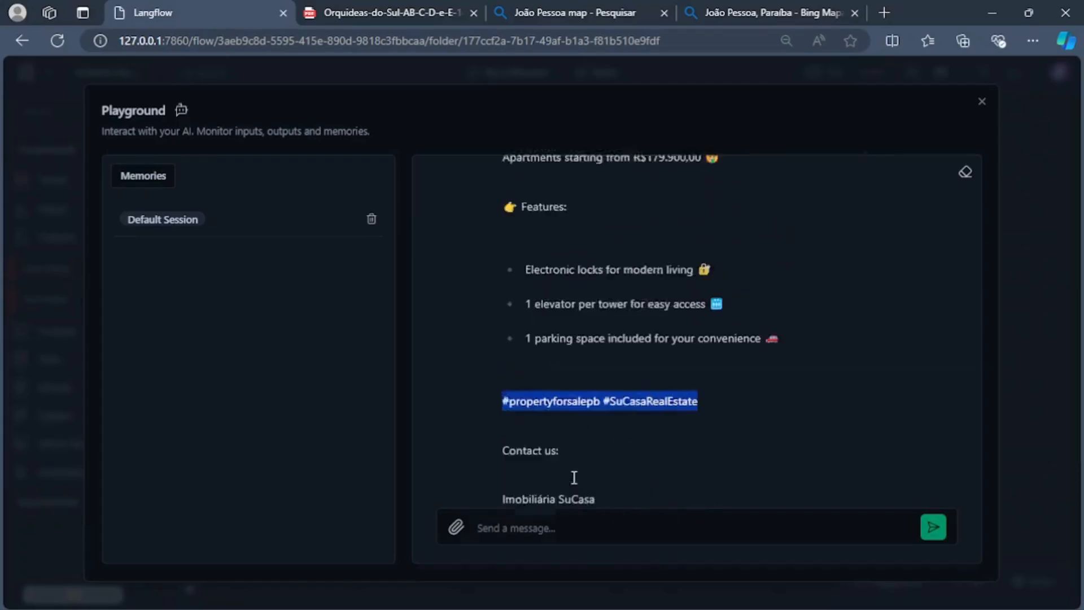
scroll(650, 373, down, 5)
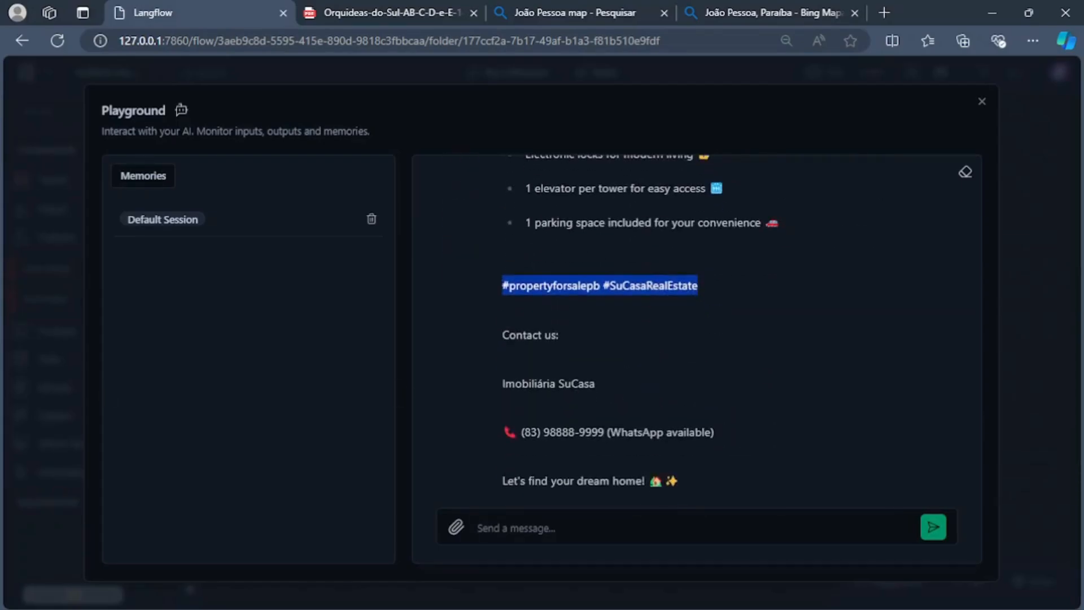
scroll(720, 480, up, 5)
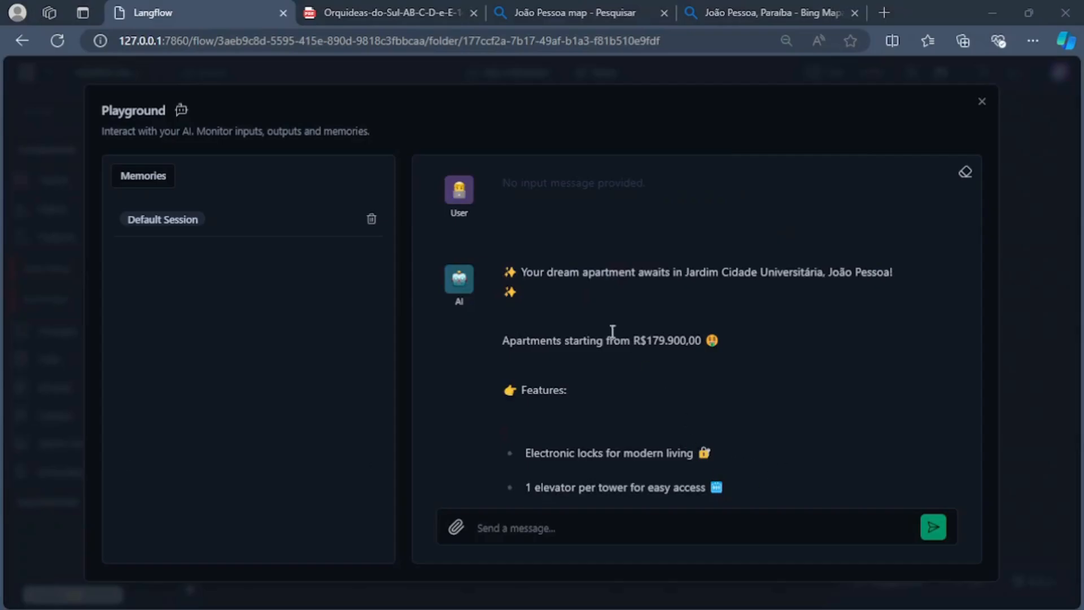
scroll(564, 305, down, 5)
click(646, 375)
scroll(655, 412, down, 2)
scroll(660, 452, up, 5)
scroll(629, 430, down, 7)
Step: Send the chat message "put more emojis, be more fun" to have the post rewritten
click(565, 535)
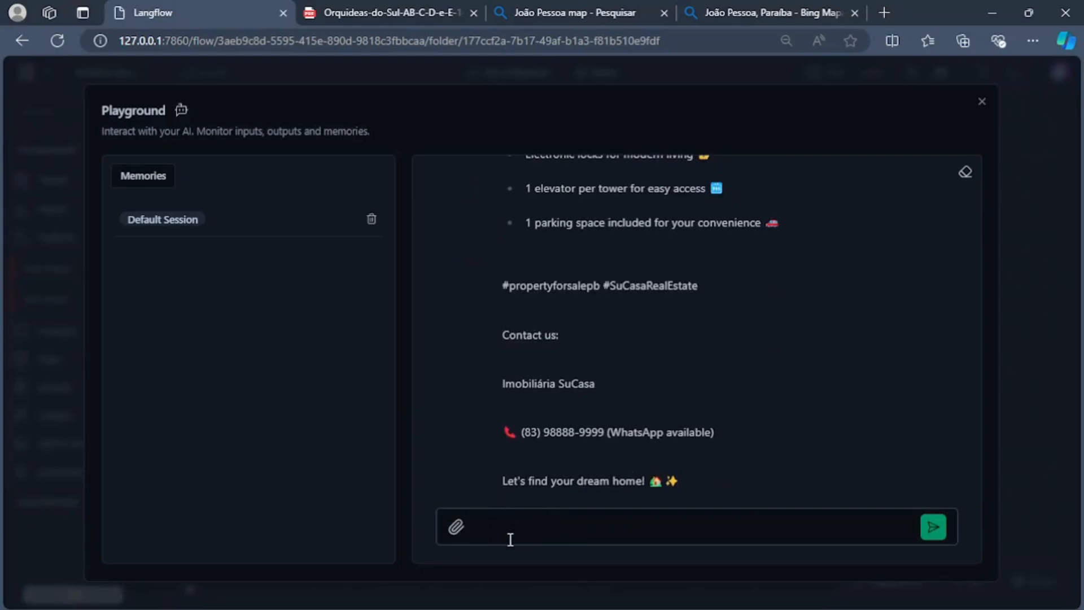
text(put more emojis, be more fun)
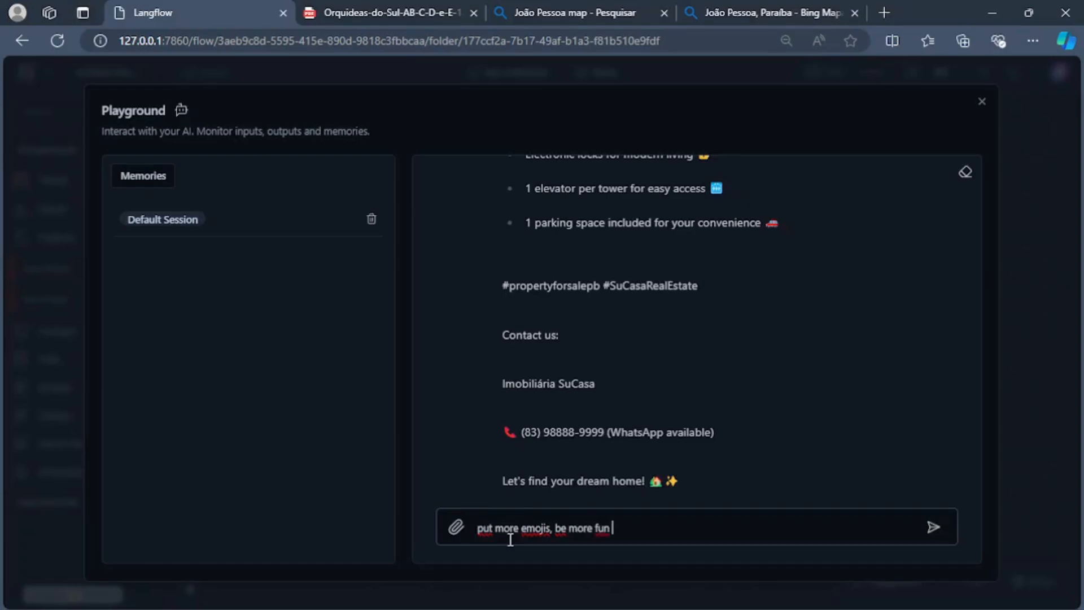
key(Return)
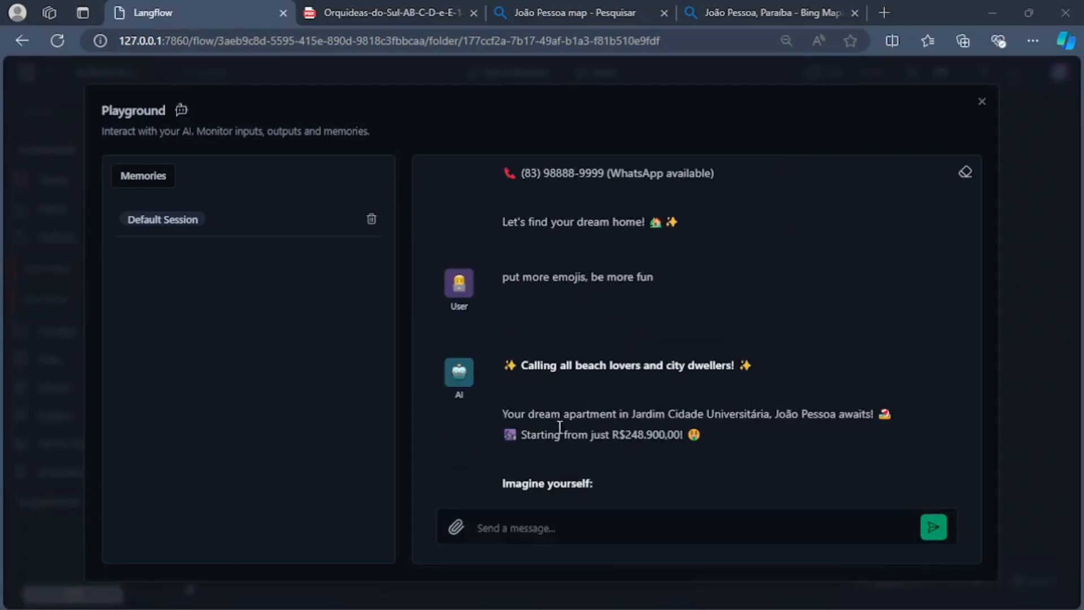
Step: Examine the rewritten post from its headline to the contact section, and close the Playground
drag(515, 365, 757, 365)
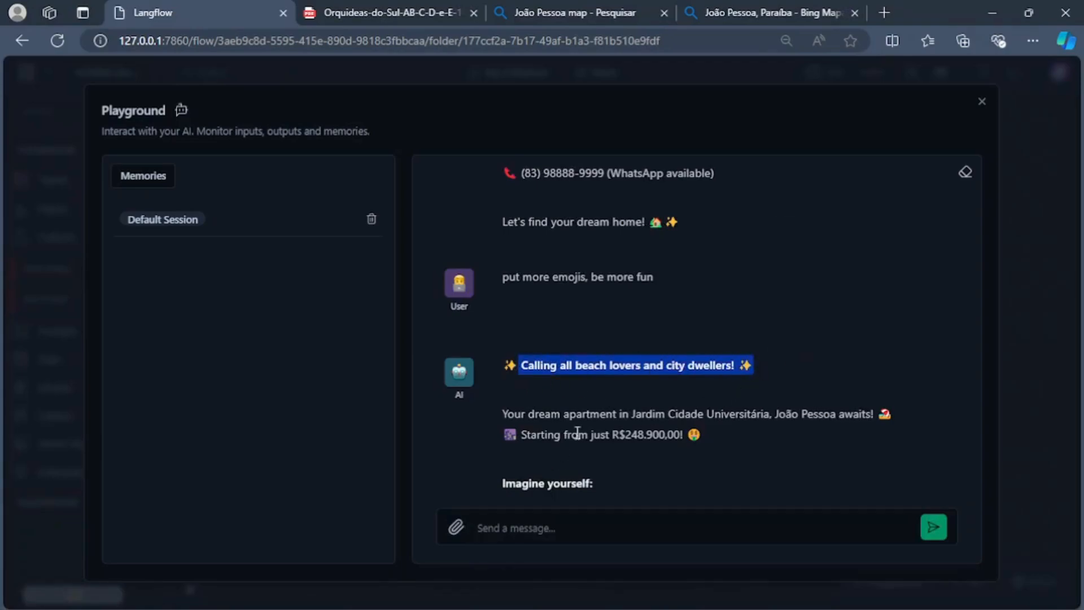
click(672, 364)
triple_click(642, 368)
scroll(635, 368, down, 3)
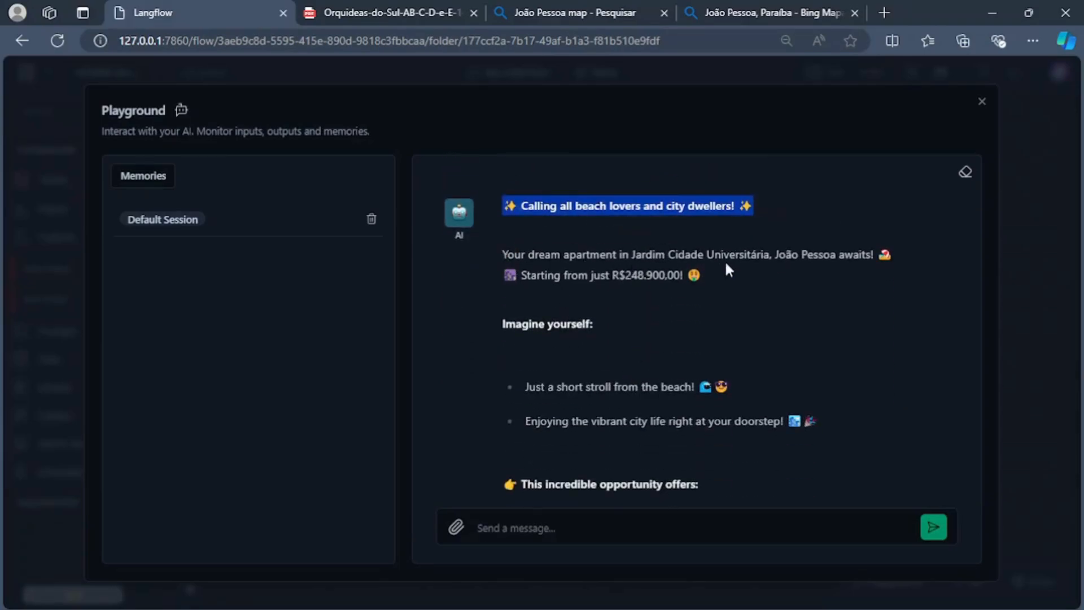
double_click(739, 255)
scroll(695, 327, down, 3)
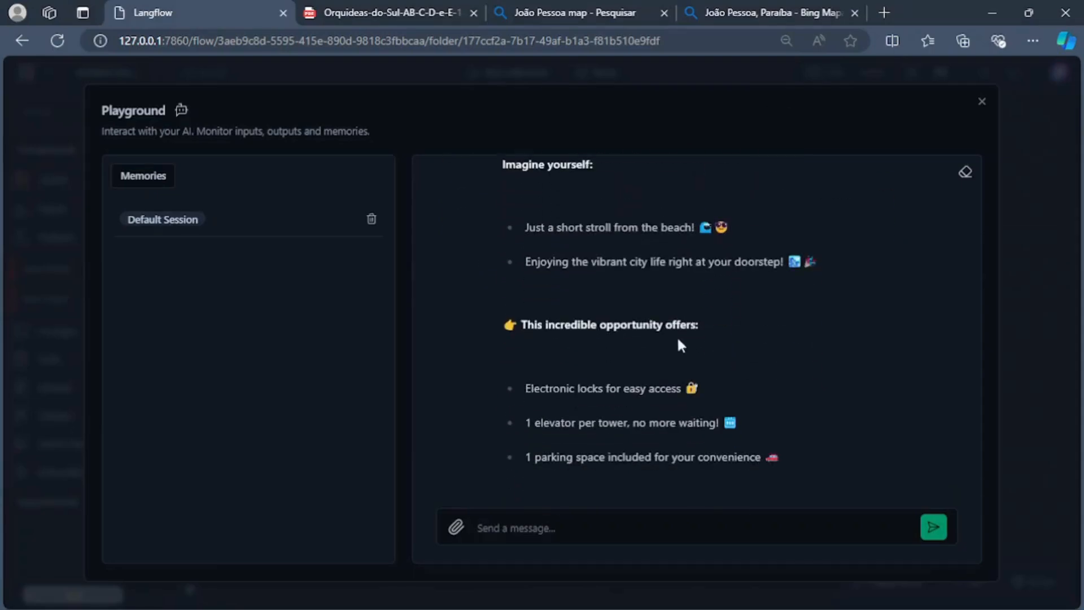
scroll(643, 388, down, 5)
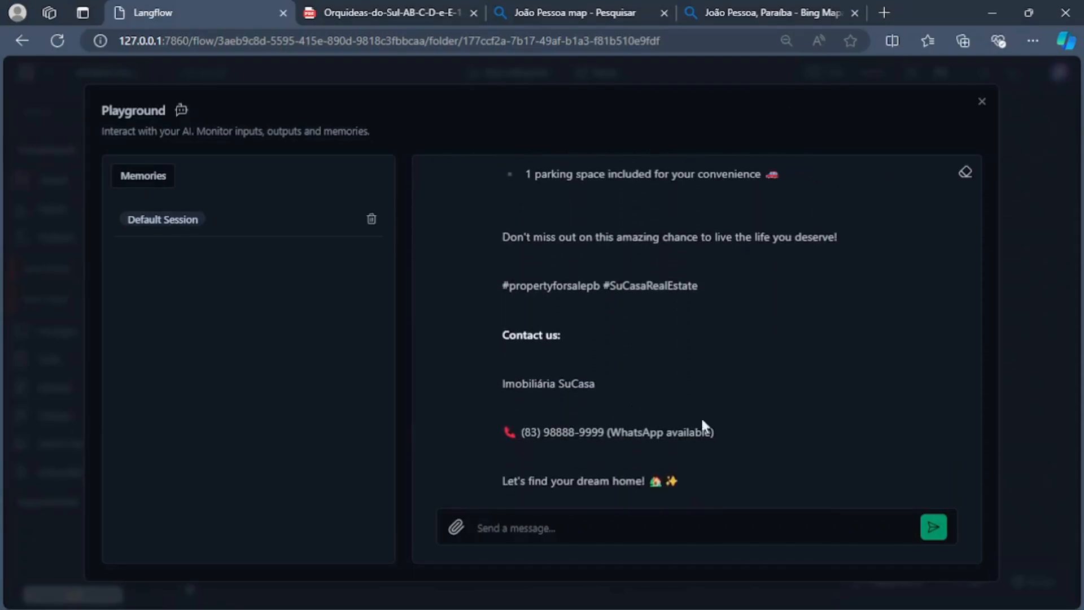
click(980, 103)
Step: Examine the flow's API integration code, including Tweaks and the Python API snippet, and close it
drag(707, 523, 751, 498)
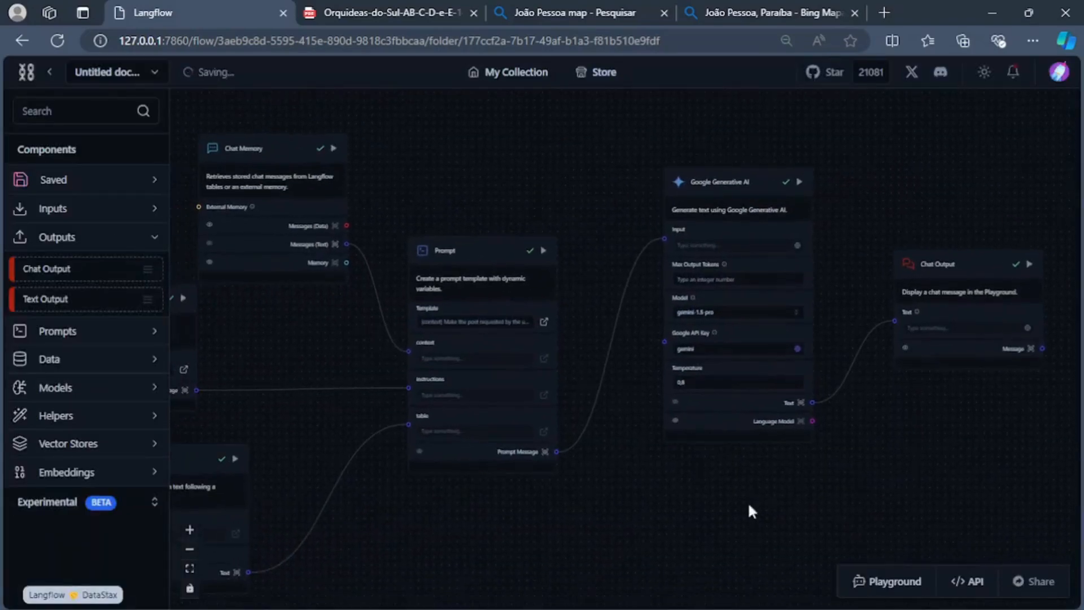
click(967, 591)
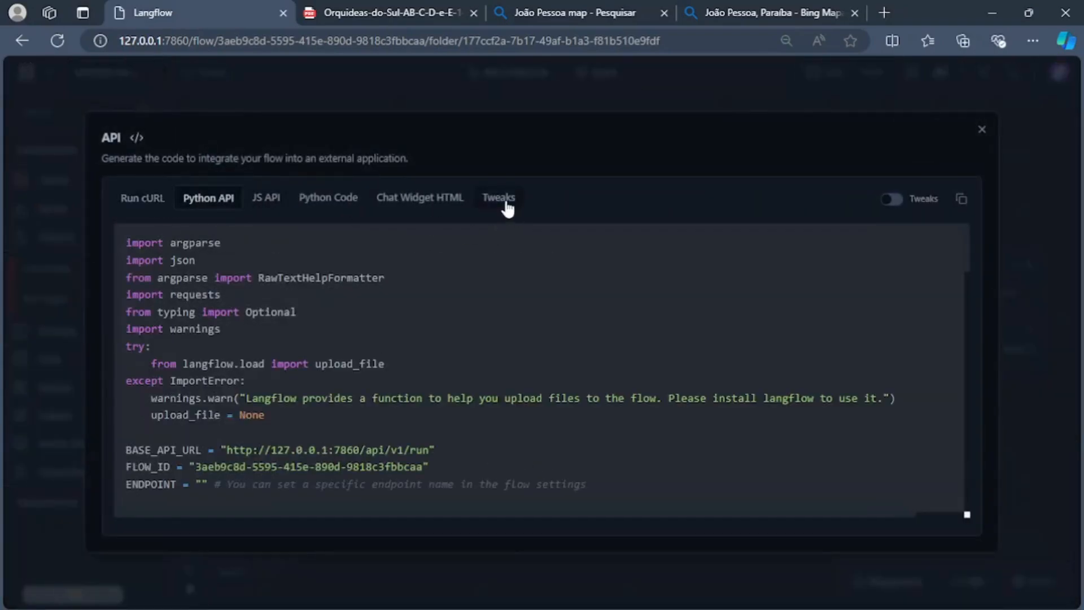
click(502, 199)
click(216, 208)
scroll(340, 353, down, 10)
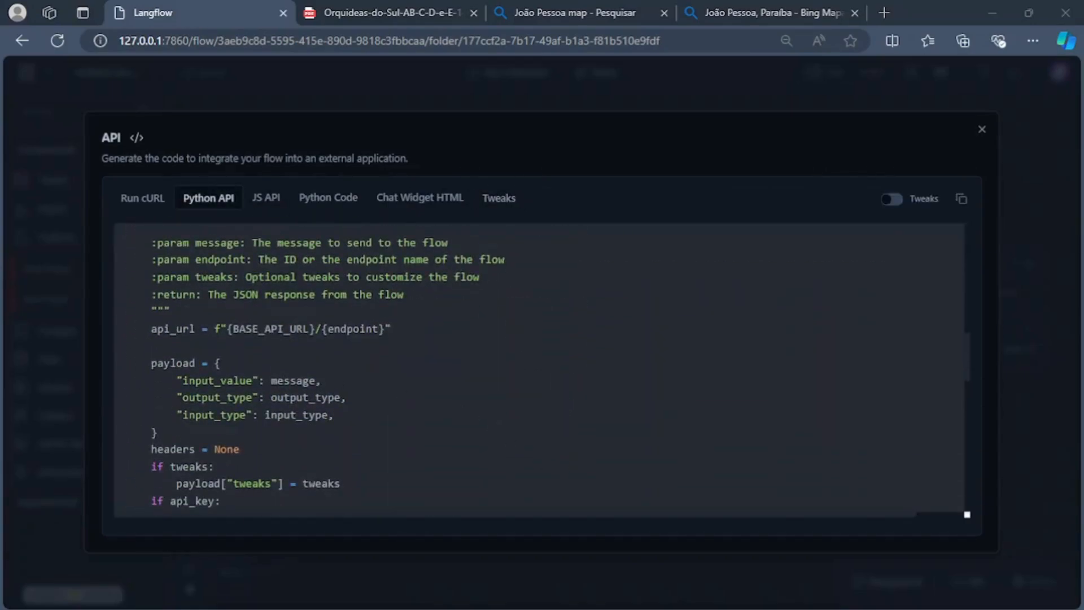
key(Escape)
Step: Review the complete flow from Chat Input through the prompts, Chat Memory and Google Generative AI to Chat Output
drag(510, 532, 714, 490)
scroll(425, 408, down, 5)
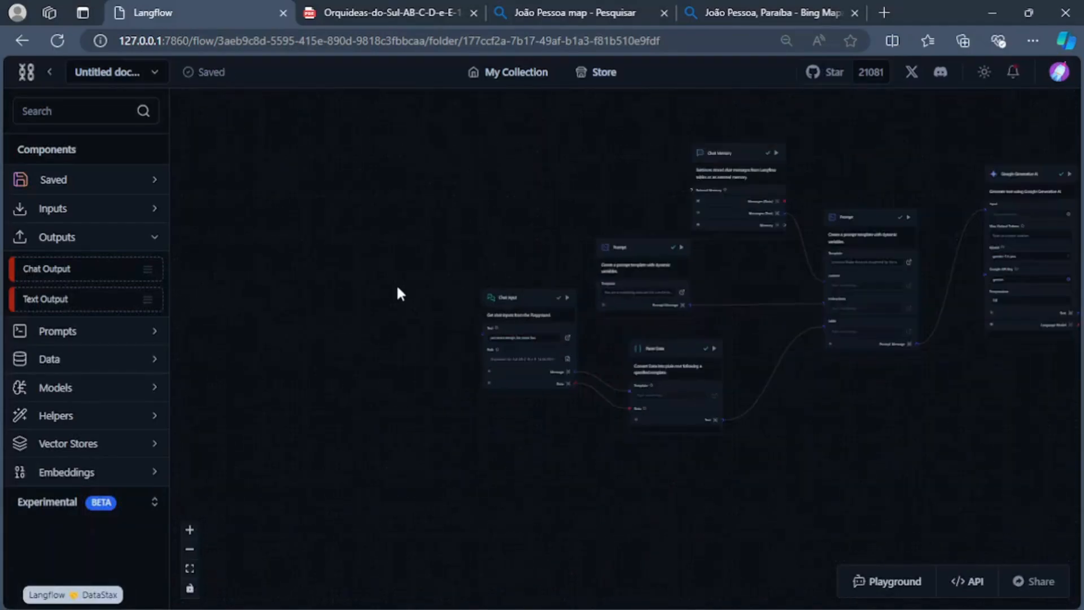
scroll(781, 497, up, 3)
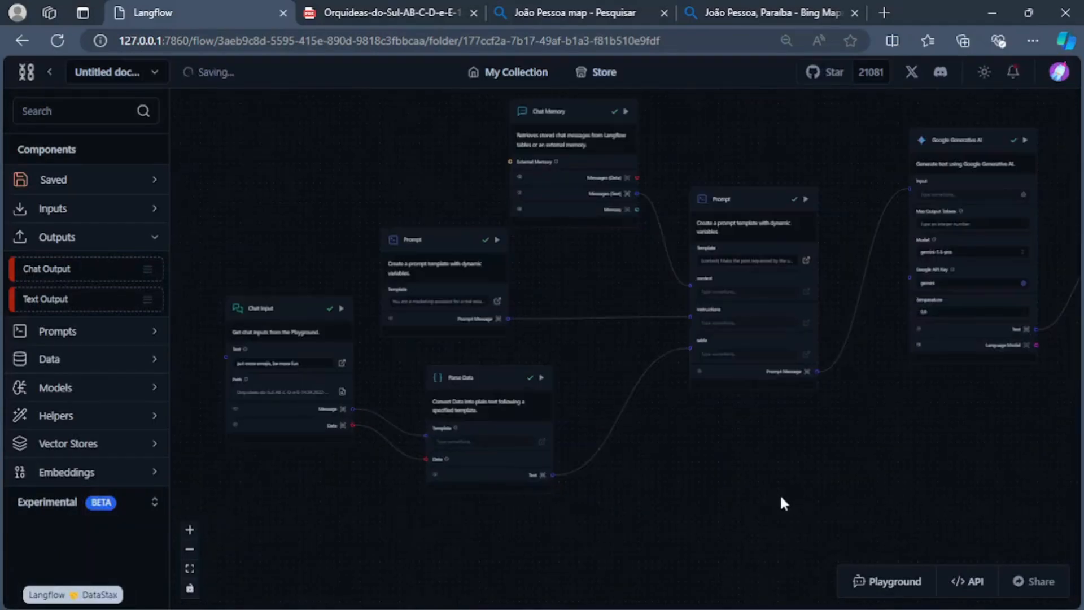
scroll(384, 367, up, 3)
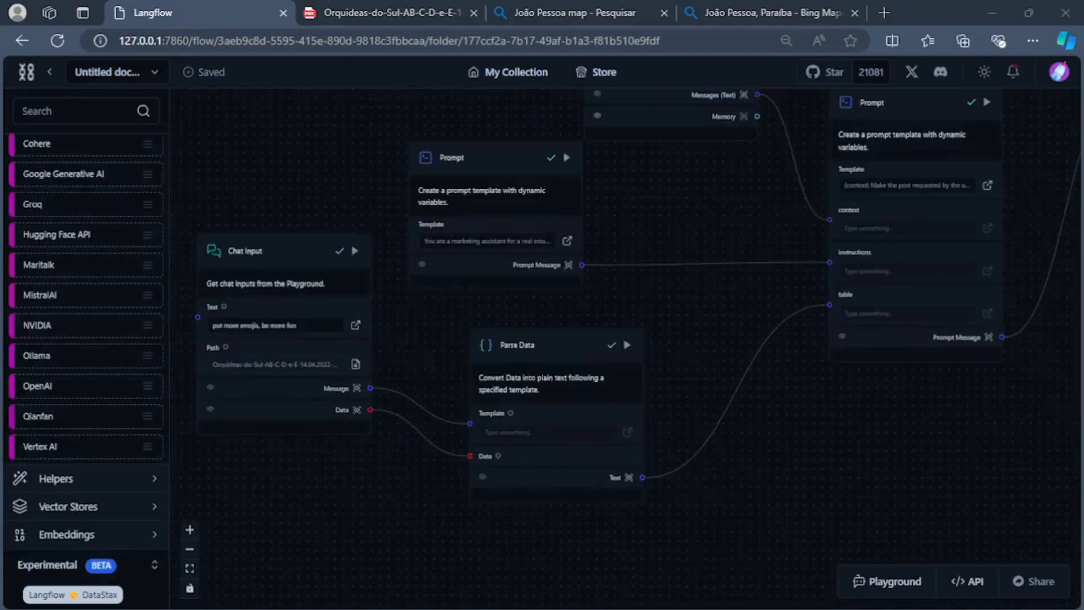
drag(392, 541, 629, 533)
scroll(490, 475, down, 5)
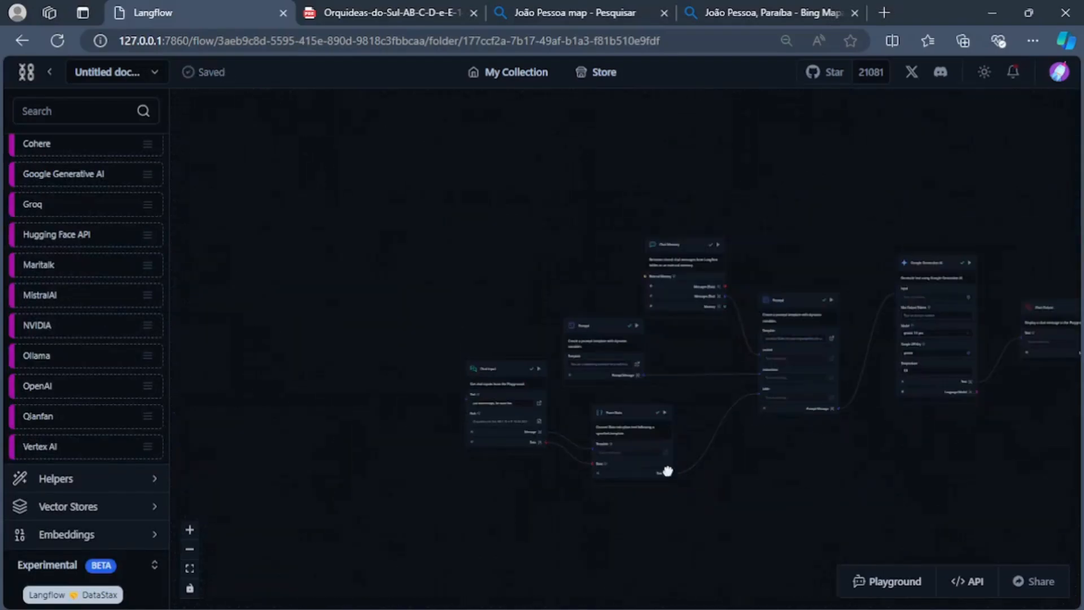
drag(692, 472, 438, 472)
scroll(602, 467, up, 5)
drag(566, 467, 772, 453)
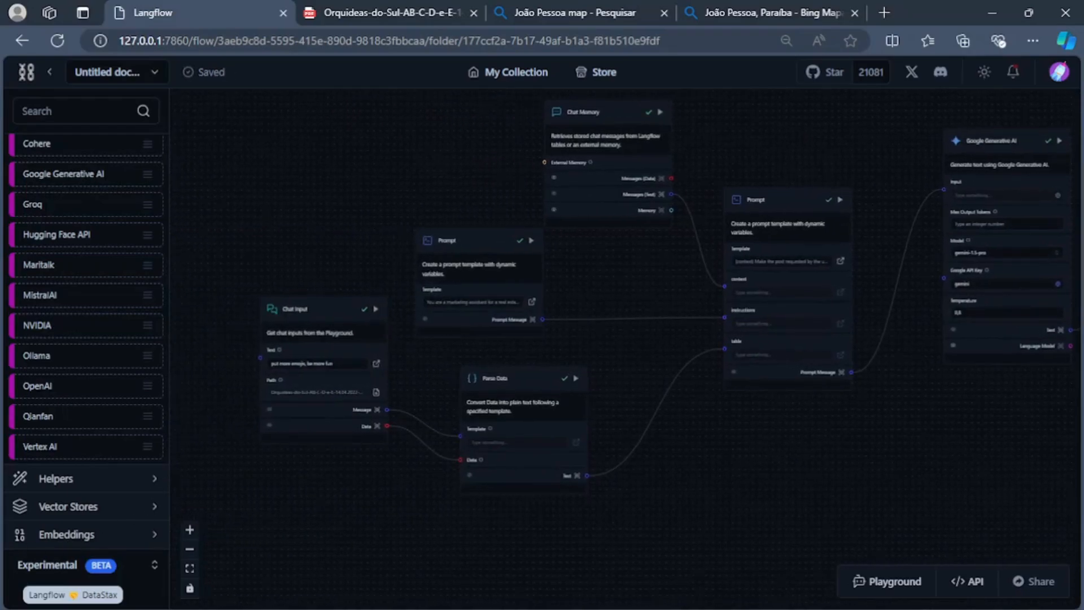
Step: Search the components for "cus" and add a Custom Component in the empty canvas area above and before Chat Input
click(131, 536)
scroll(127, 518, down, 5)
scroll(128, 514, up, 7)
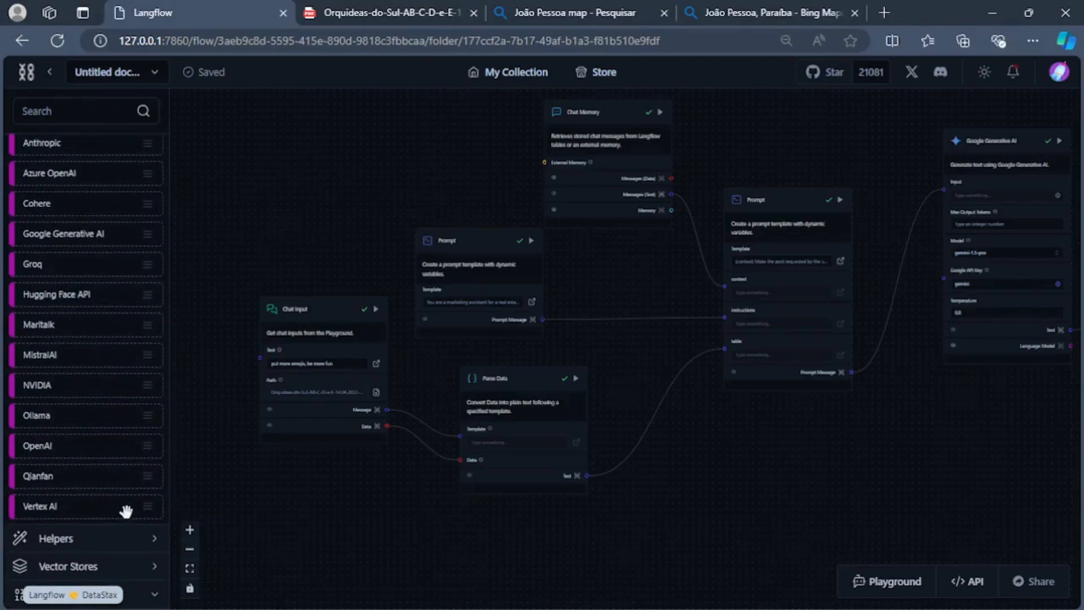
scroll(87, 380, up, 8)
scroll(124, 135, up, 1)
click(77, 119)
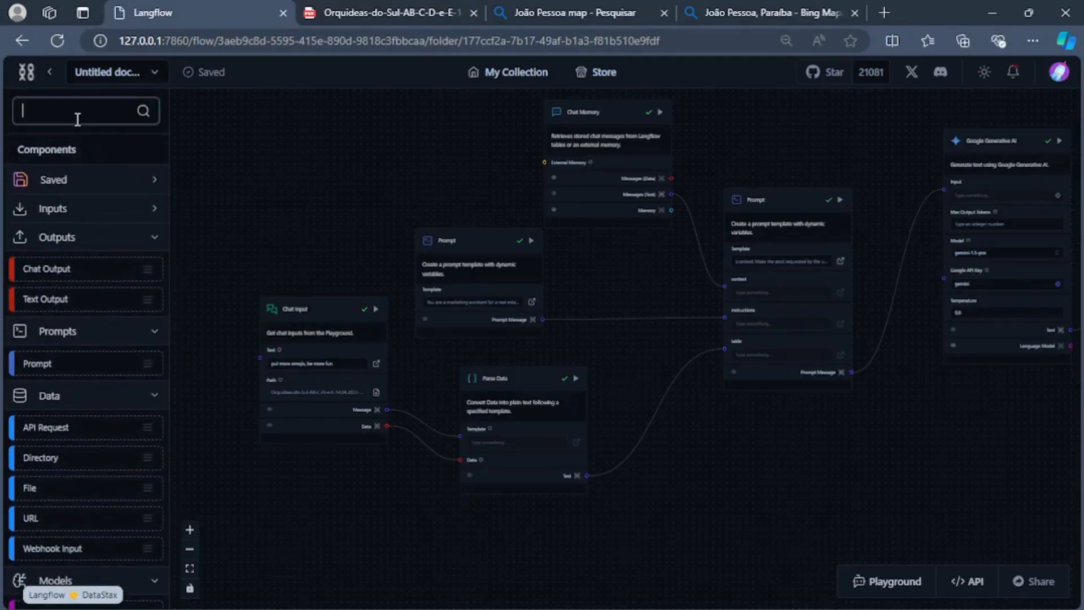
text(cus)
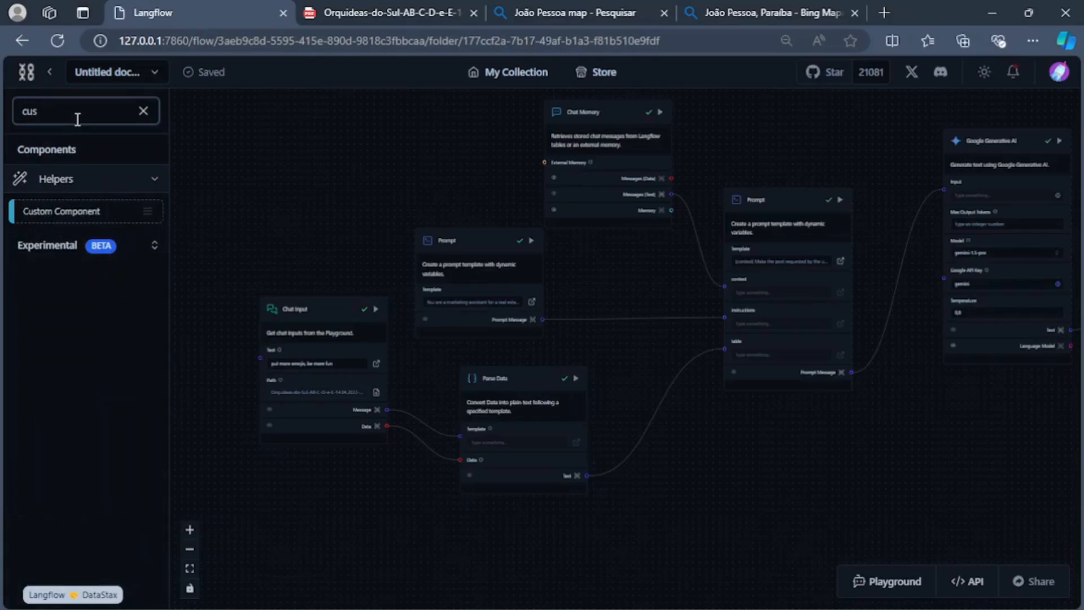
drag(251, 225, 537, 246)
drag(109, 216, 293, 192)
scroll(353, 242, up, 4)
drag(563, 253, 654, 297)
Step: Open the Custom Component's Python code, examine the template, and close it without editing
click(394, 197)
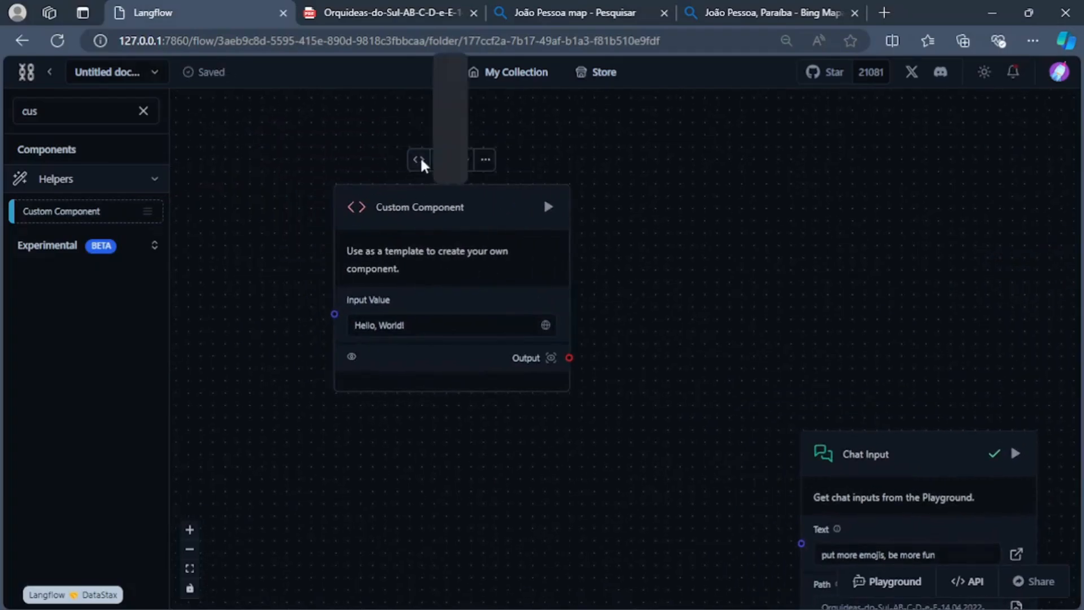
click(418, 160)
scroll(397, 374, down, 1)
scroll(649, 282, up, 1)
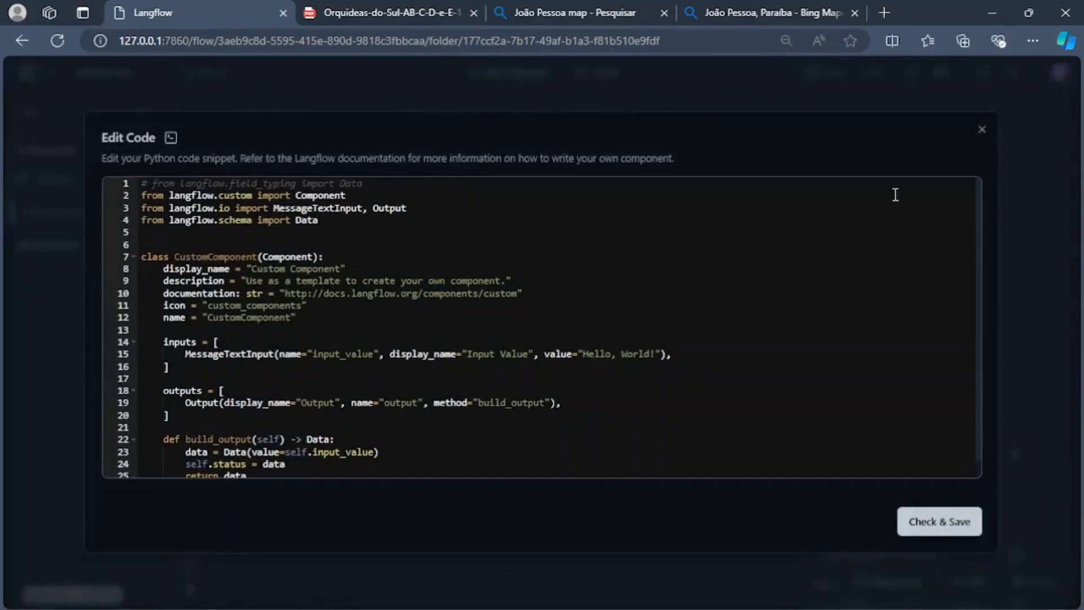
click(983, 135)
Step: Clear the component search and look through the available Models components
click(145, 112)
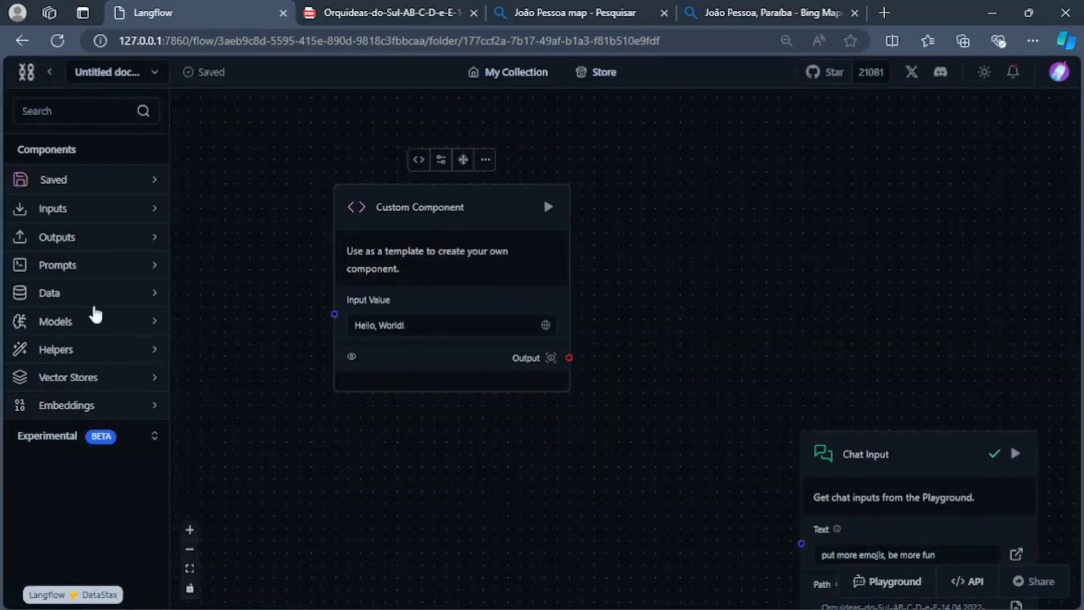
click(97, 319)
scroll(78, 327, down, 4)
scroll(78, 327, up, 4)
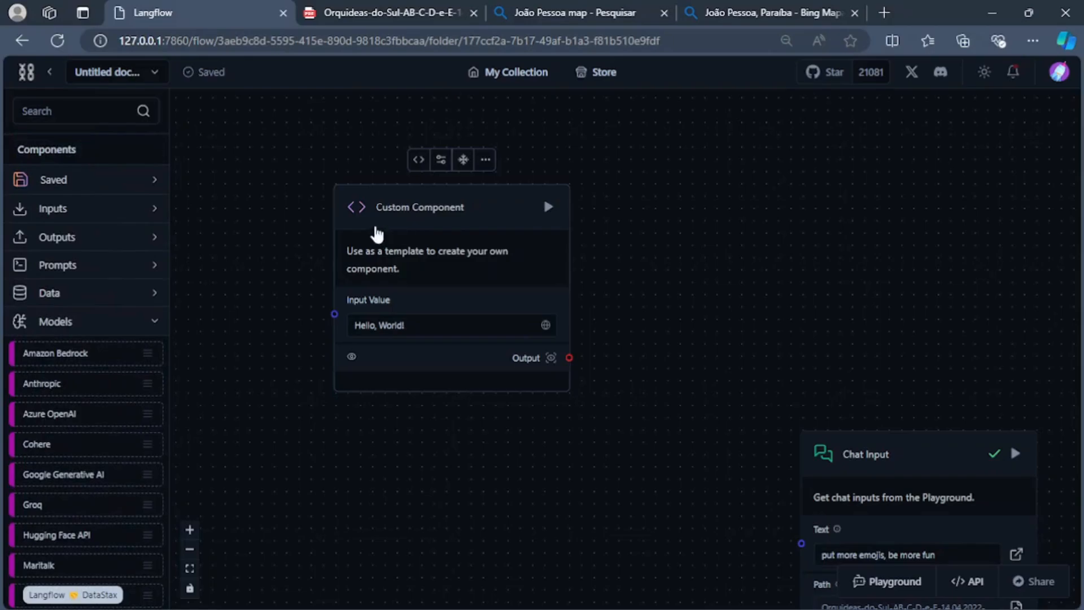
Step: Look through the Custom Component's additional options and list the Saved components
click(485, 164)
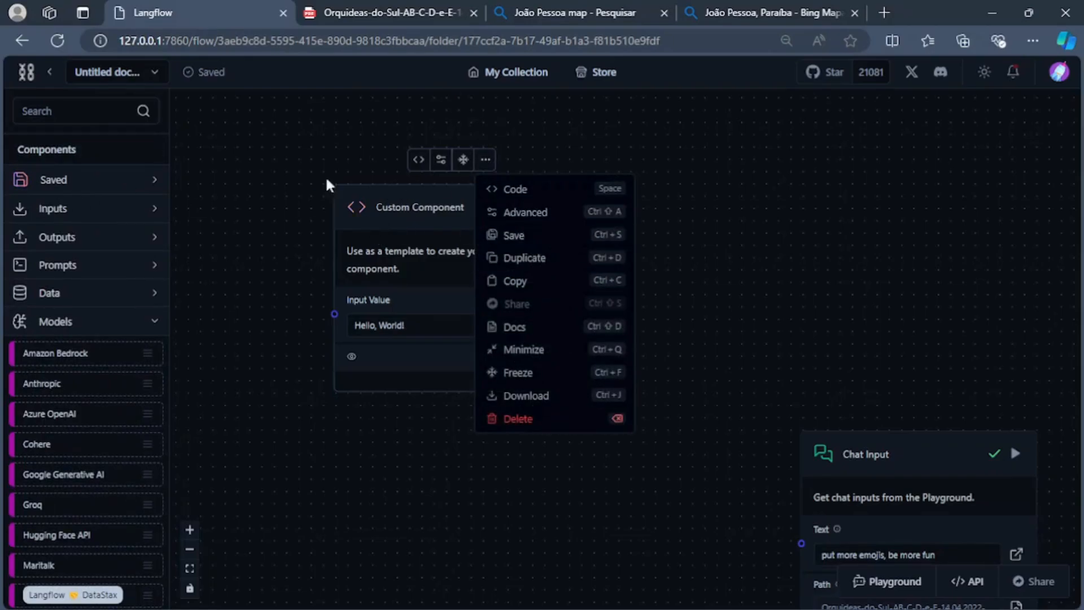
click(134, 184)
click(133, 184)
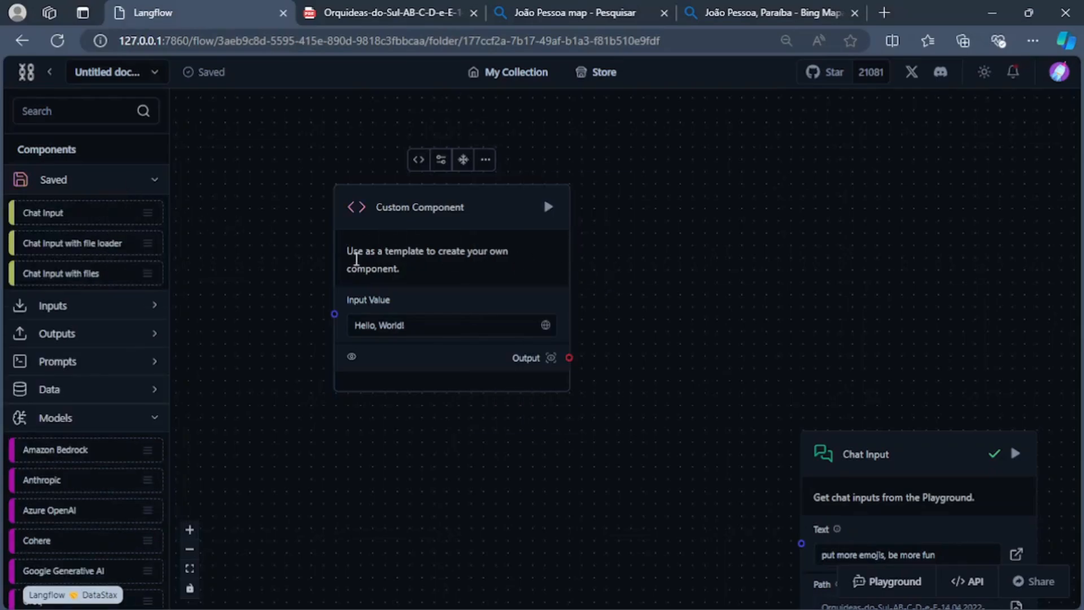
scroll(581, 469, down, 4)
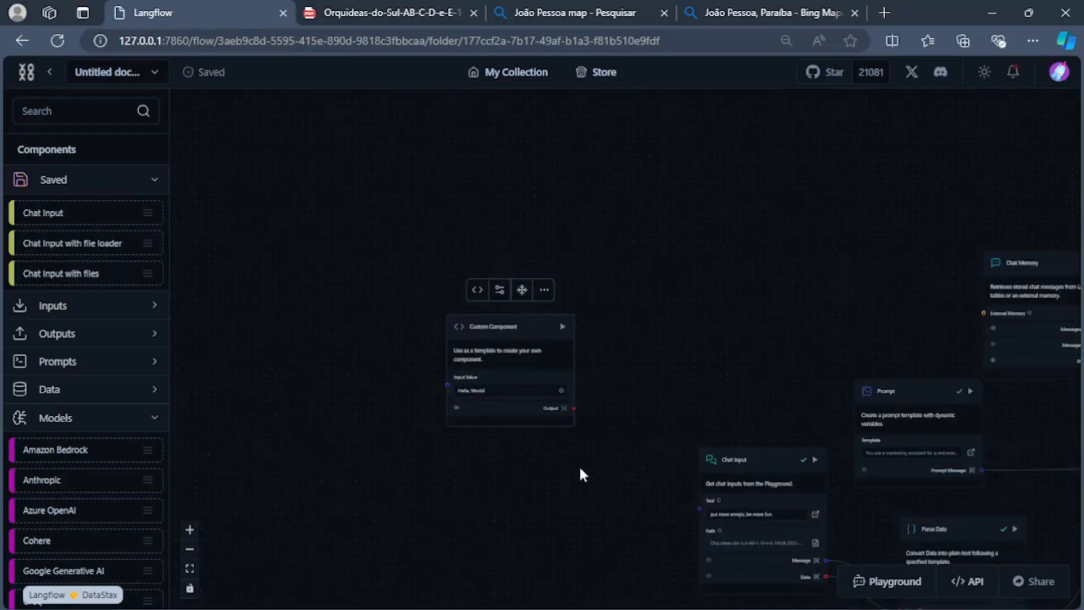
scroll(580, 469, up, 4)
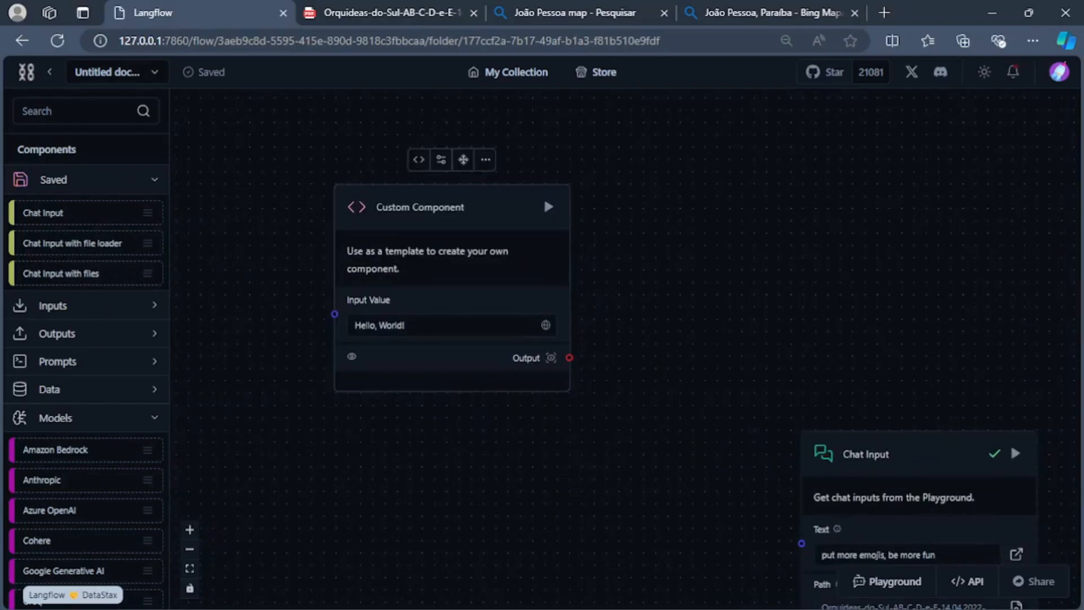
Step: Review the Custom Component's save, share and download options again, and close them without choosing any
drag(300, 210, 446, 226)
click(586, 182)
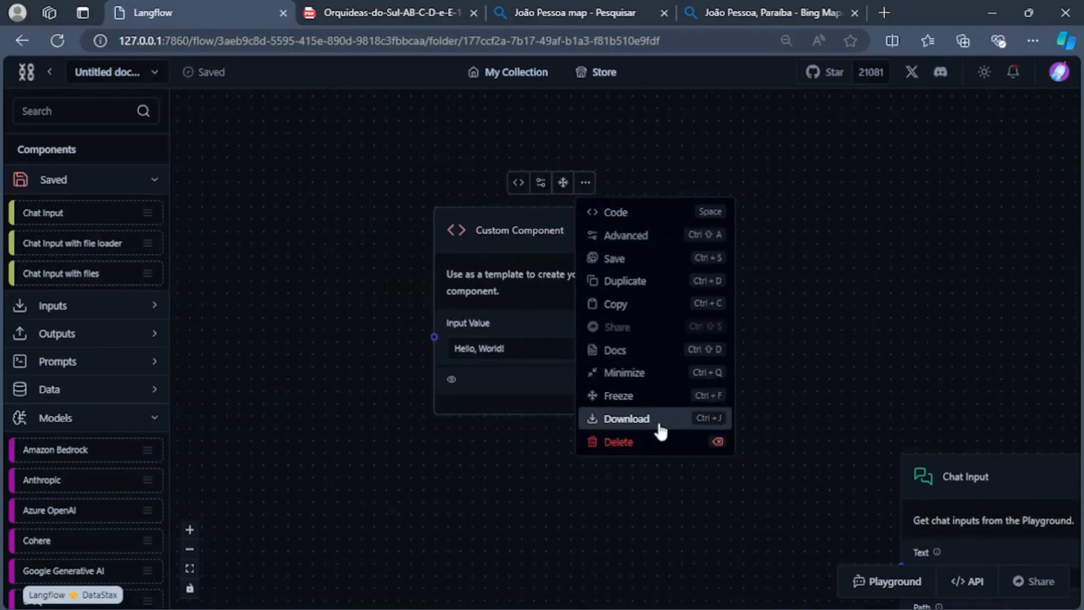
key(Escape)
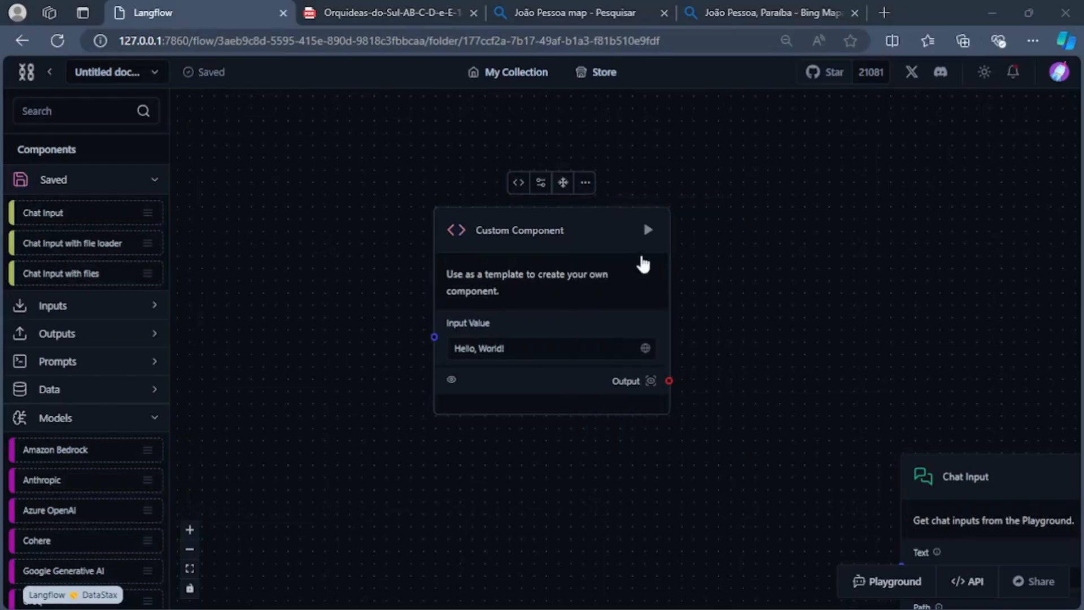
click(586, 182)
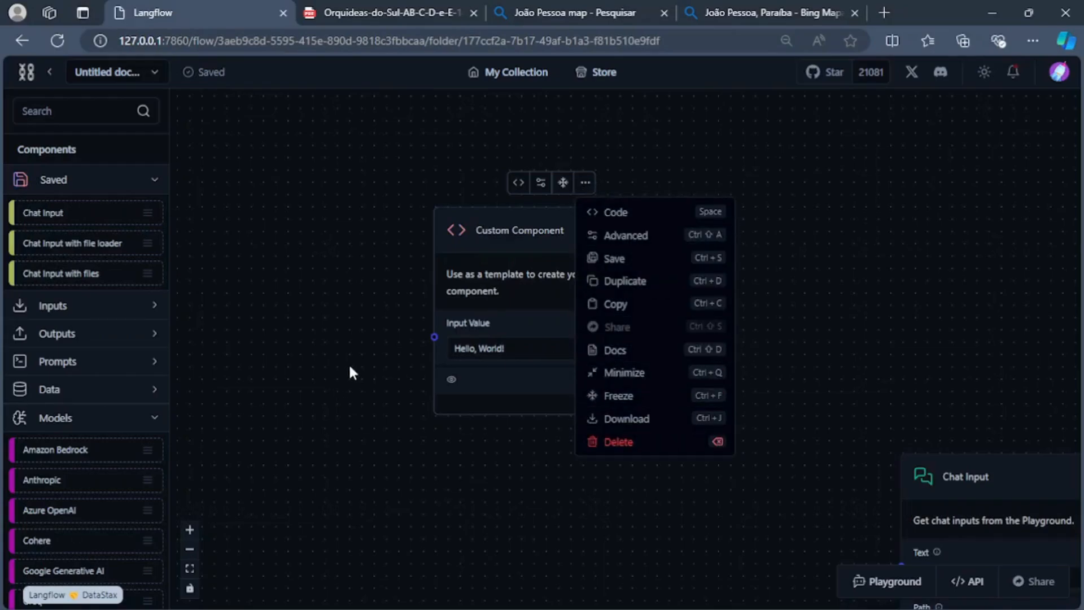
key(Escape)
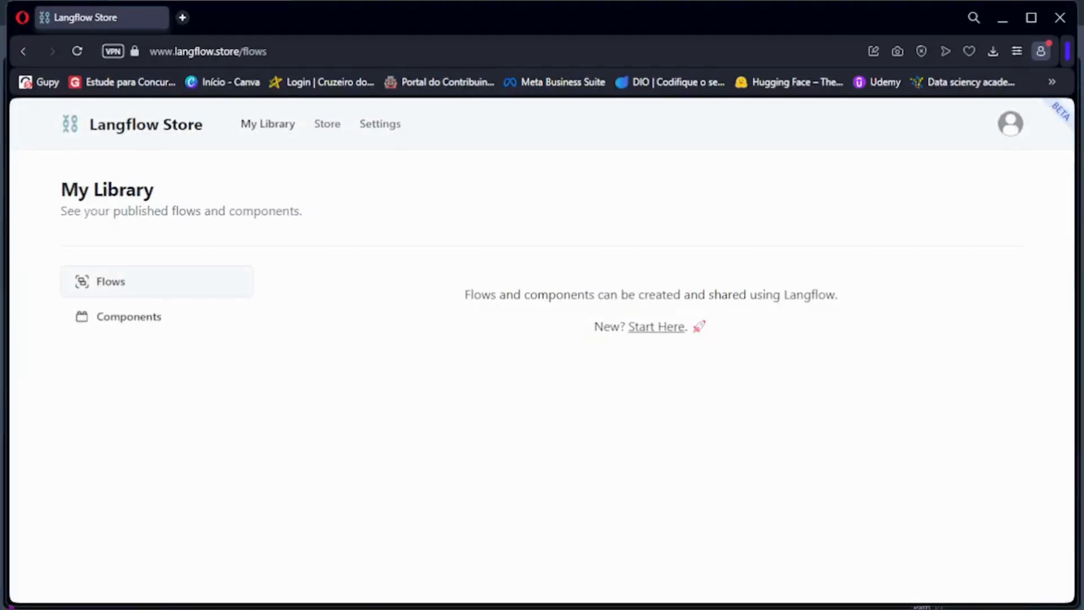
Step: Browse the community flows and components in the Langflow Store and go to the second page of results
click(325, 124)
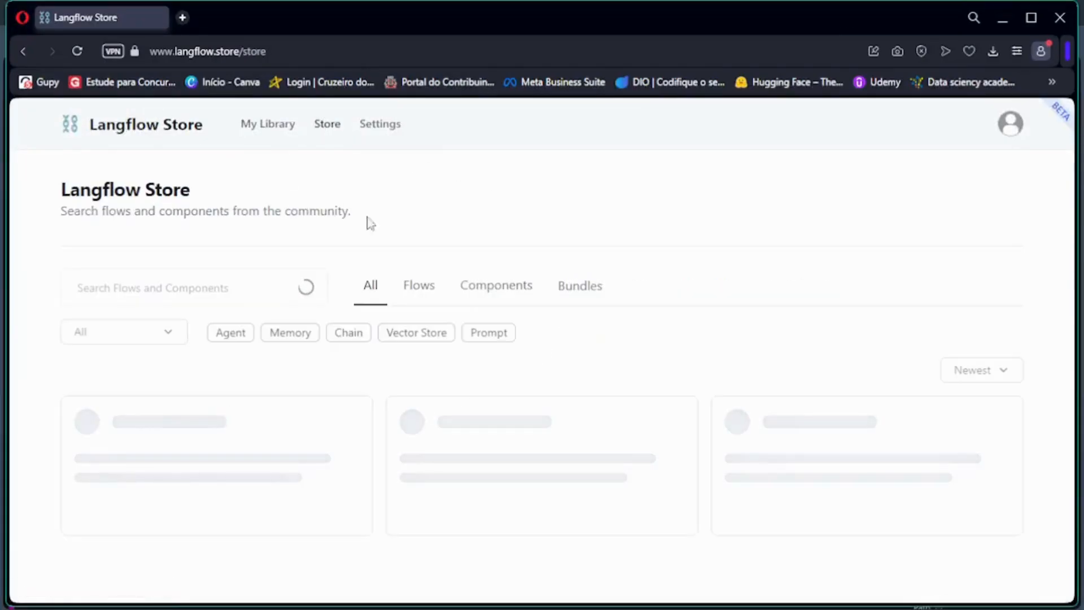
scroll(536, 339, down, 4)
scroll(339, 367, up, 1)
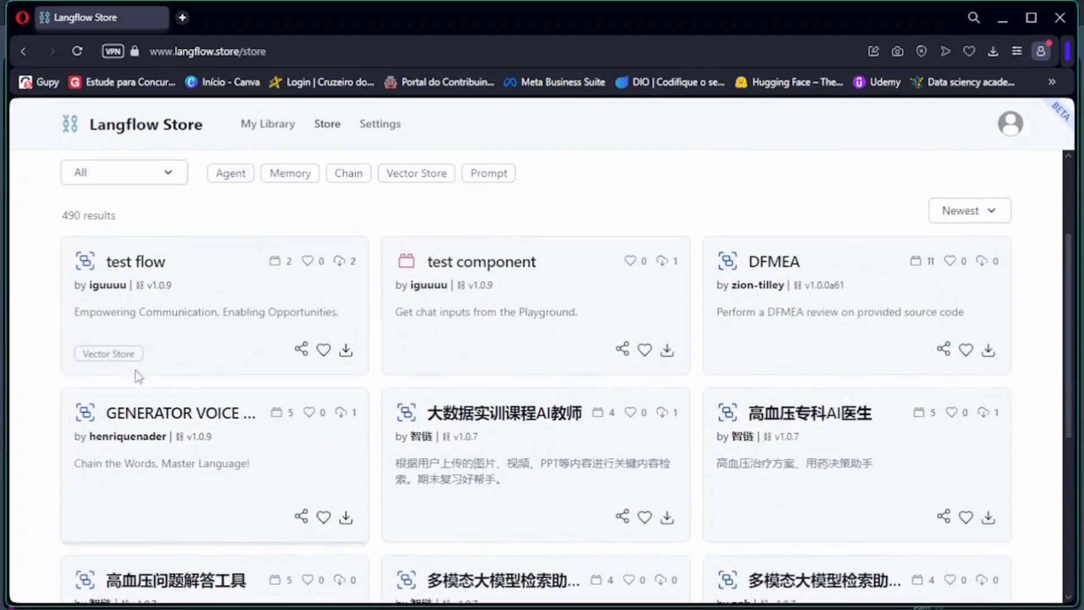
scroll(358, 217, up, 2)
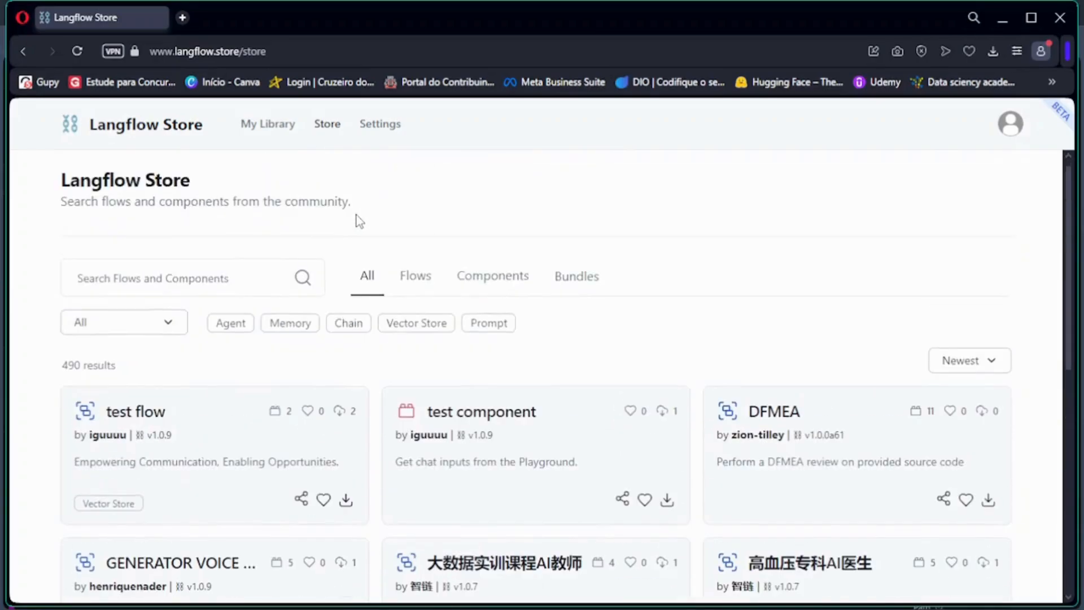
scroll(536, 323, down, 4)
scroll(542, 324, down, 3)
scroll(724, 381, up, 8)
scroll(761, 399, down, 8)
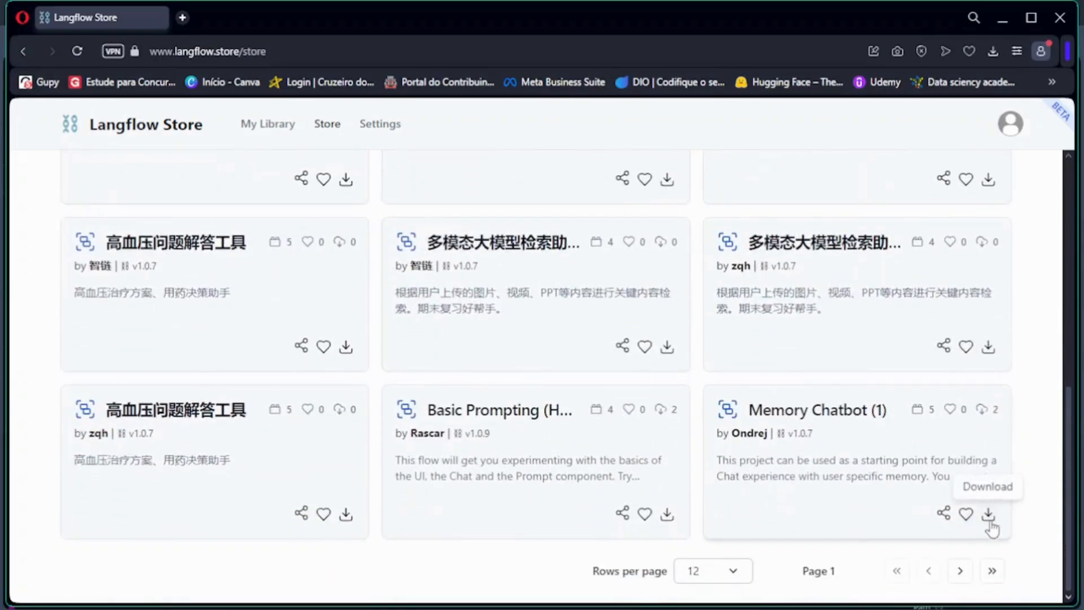
scroll(544, 310, up, 10)
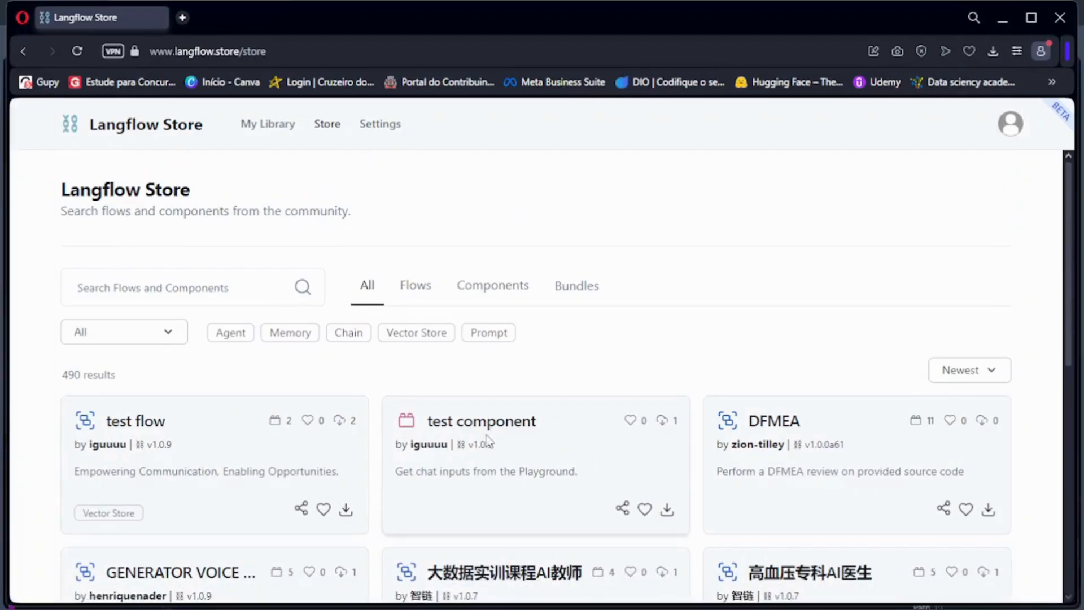
scroll(507, 441, down, 8)
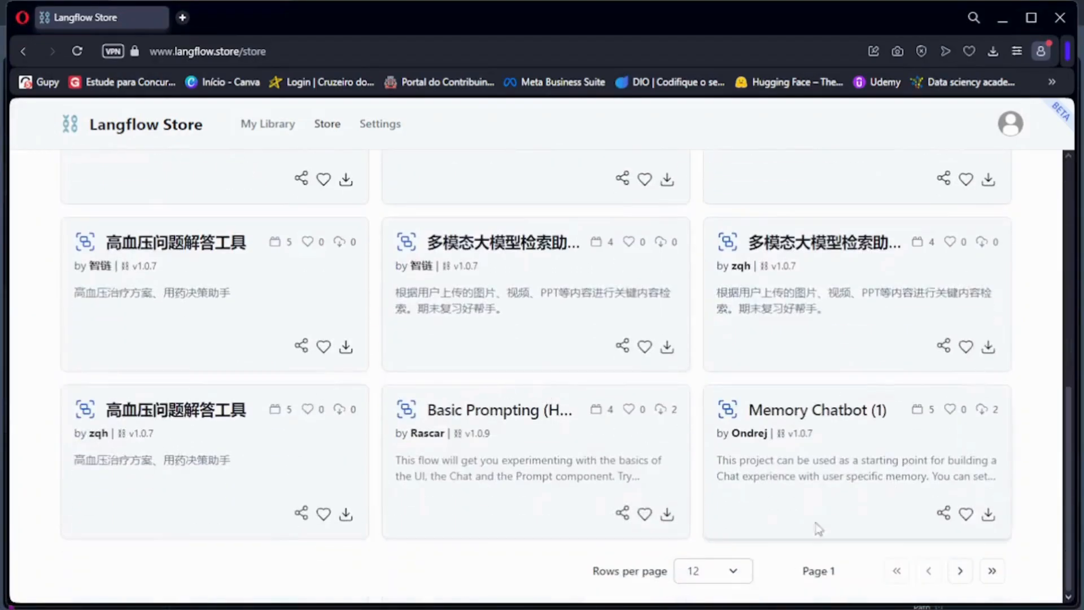
click(960, 571)
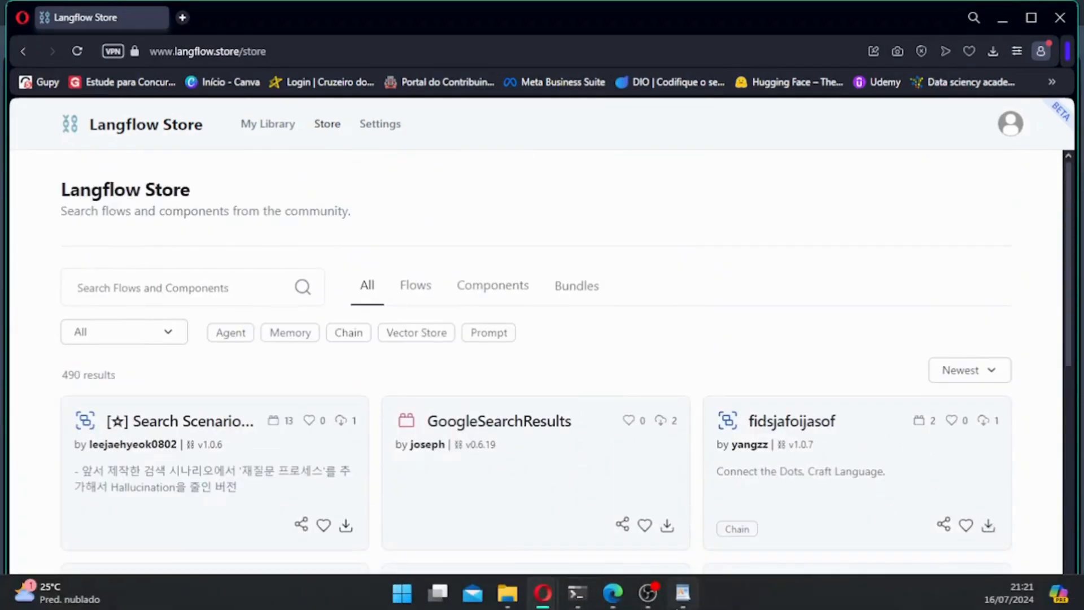
Step: Switch back to the local Langflow in Edge, check the flow's options, and open the Youtube folder in My Collection
mouse_move(613, 593)
click(667, 522)
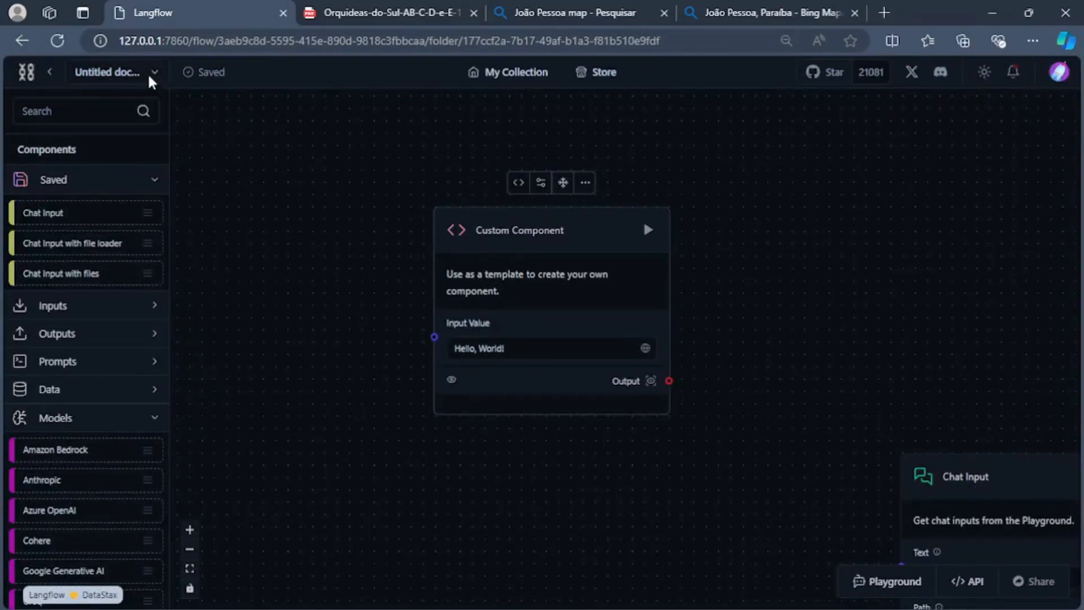
click(150, 77)
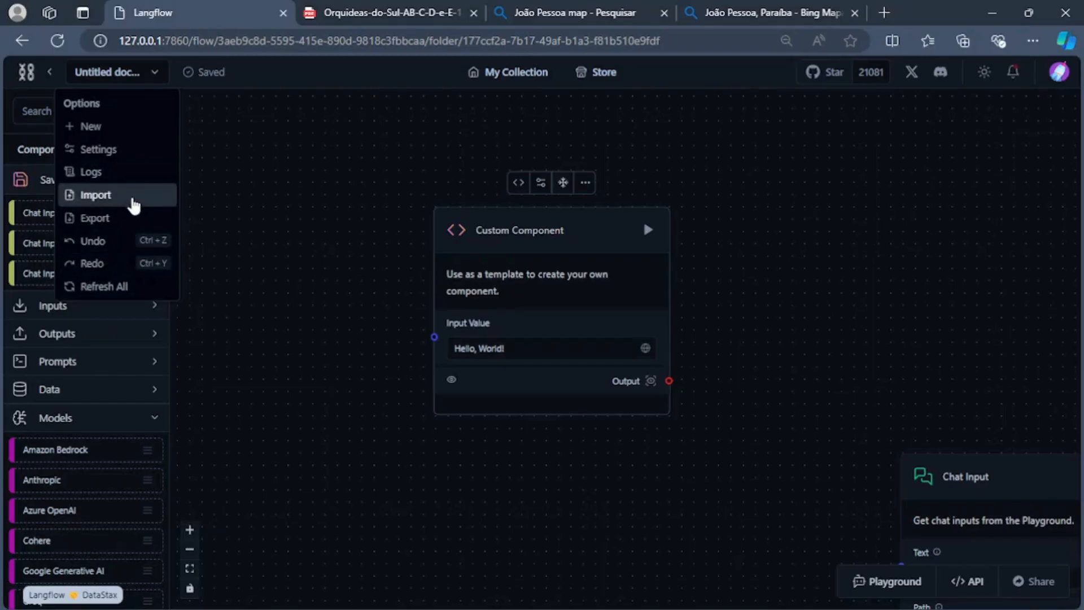
click(26, 72)
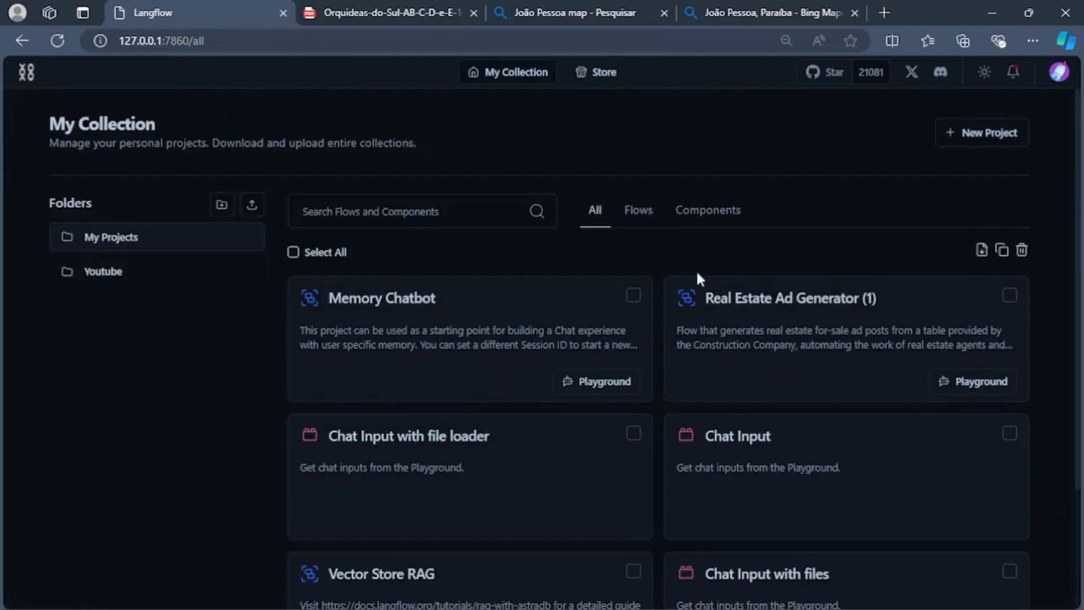
click(146, 278)
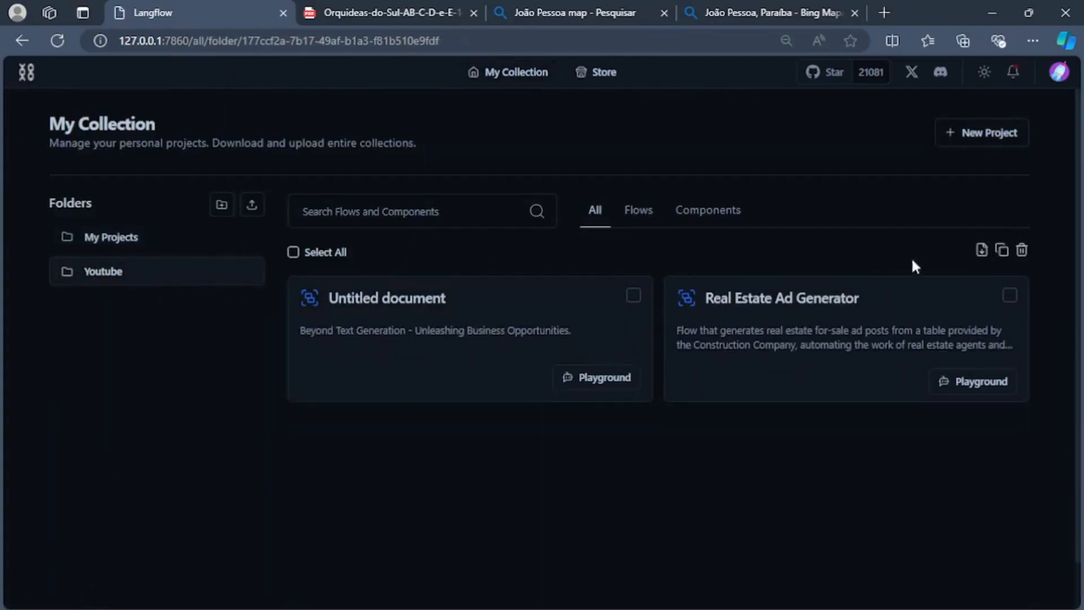
Step: Upload IA Devs - Desafio 1.json from Downloads into the Youtube folder and open the imported flow
click(252, 205)
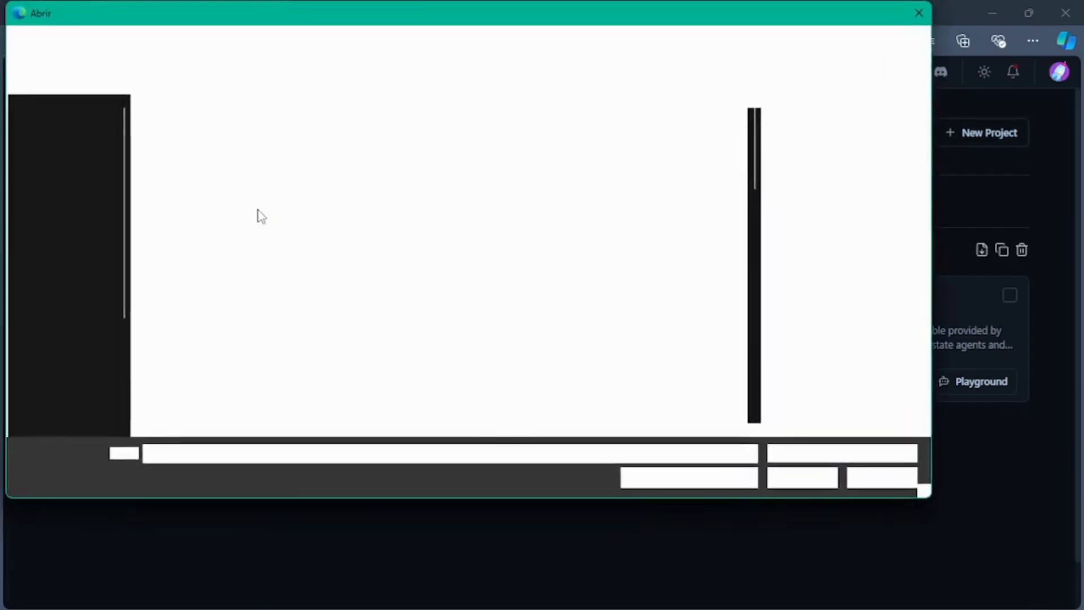
click(75, 192)
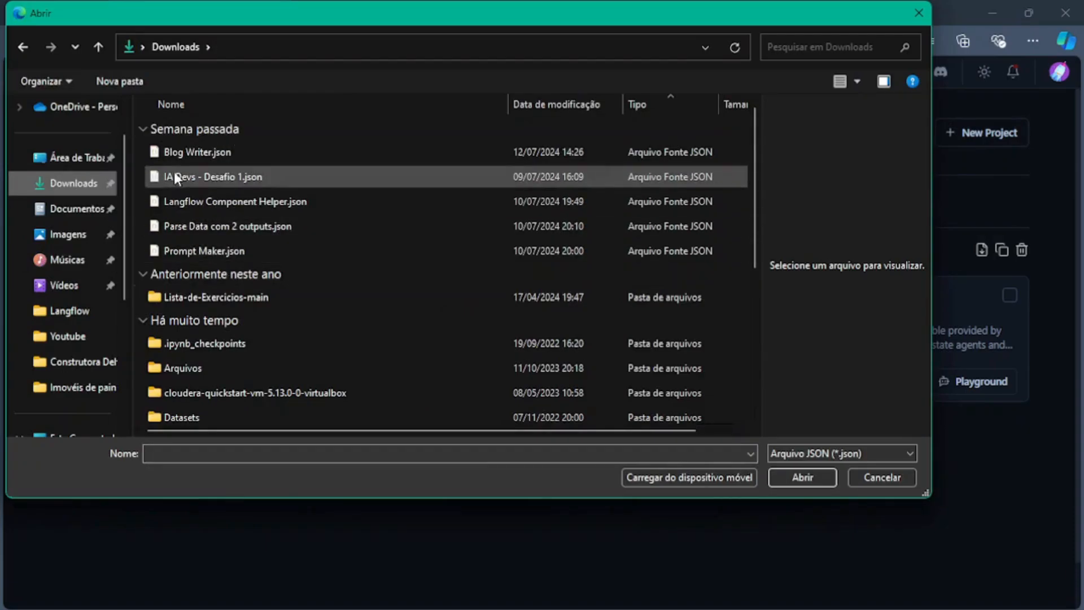
click(226, 177)
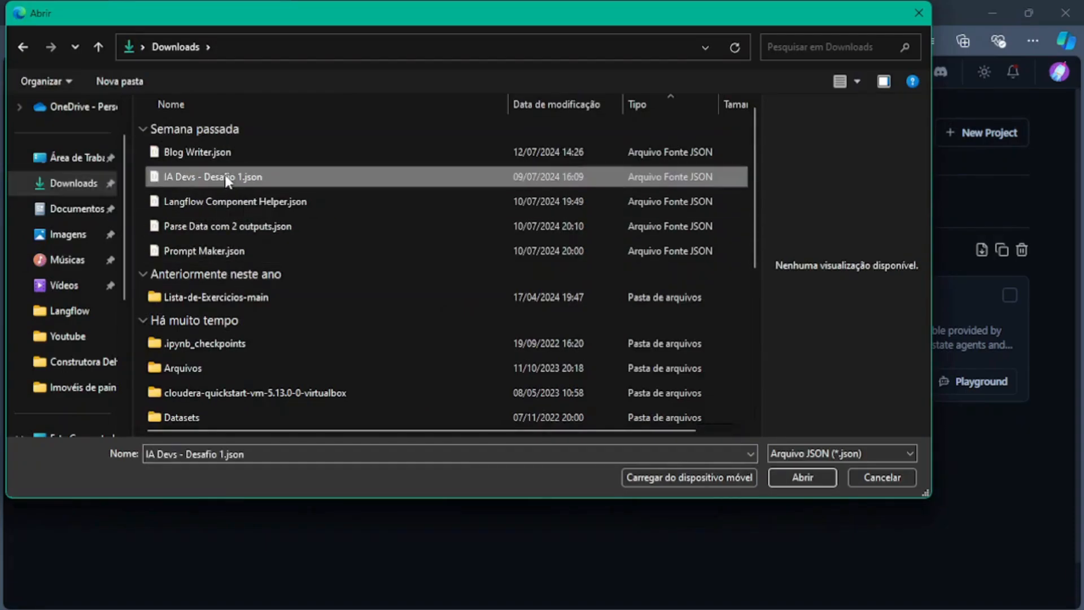
click(815, 478)
click(429, 336)
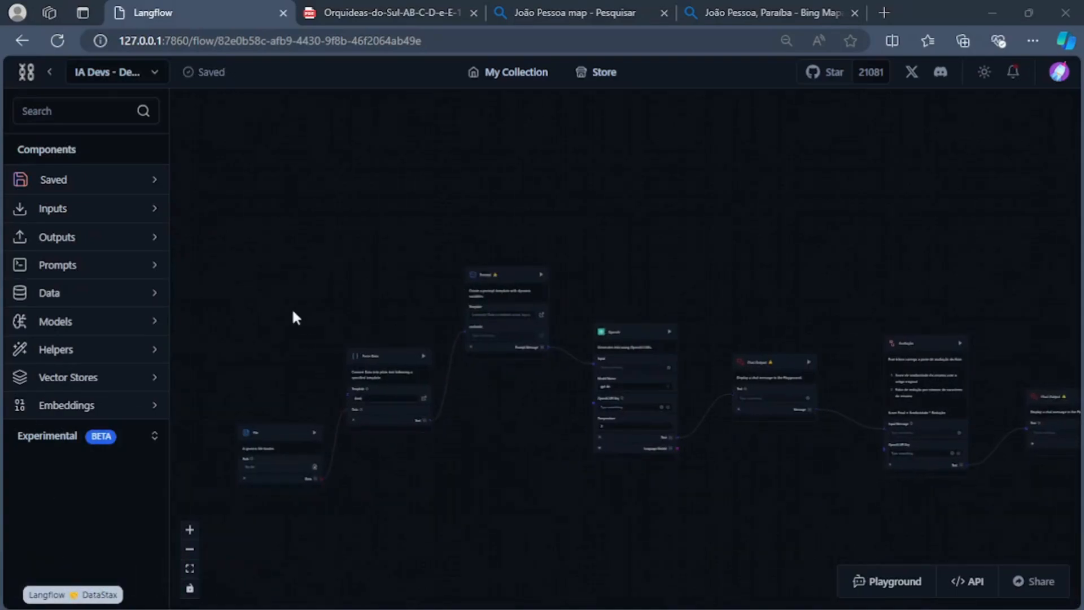
scroll(292, 307, up, 3)
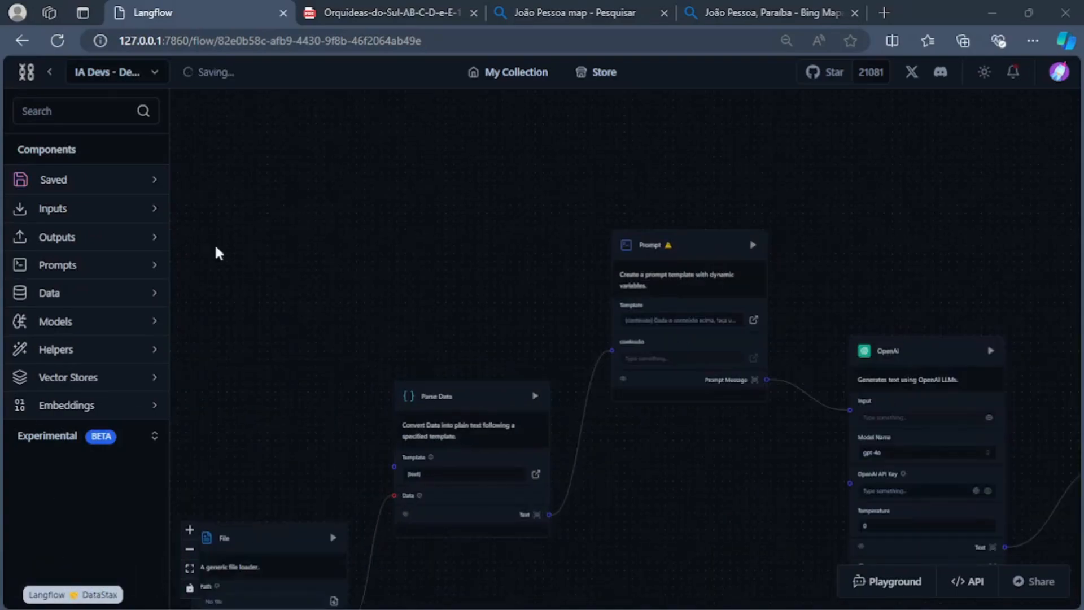
Step: Open the Real Estate Ad Generator flow from the Youtube folder and bring up its JSON export settings
click(26, 74)
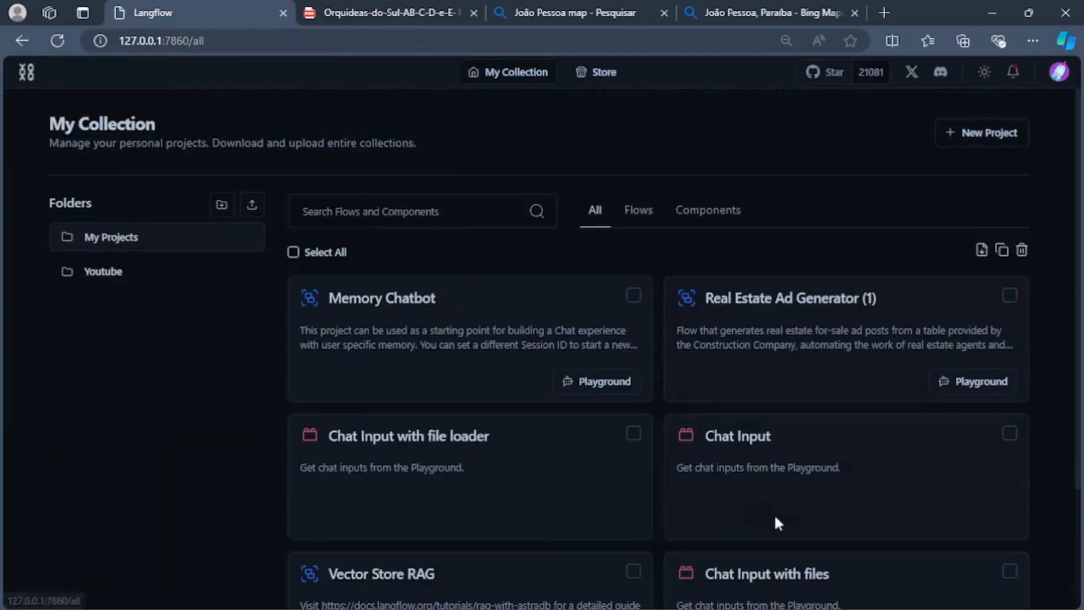
click(103, 275)
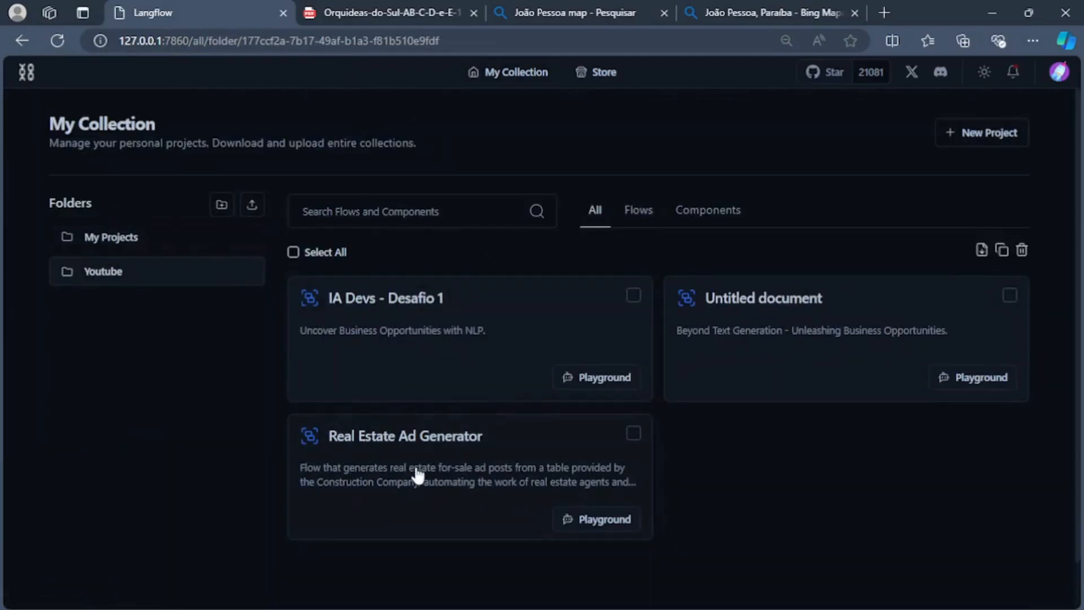
click(434, 480)
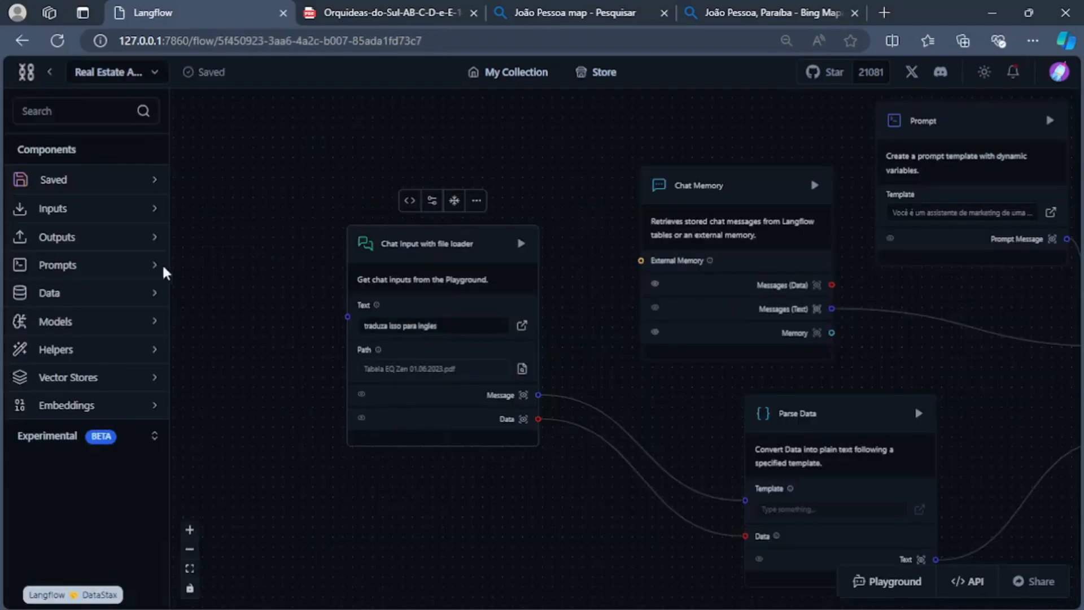
click(141, 78)
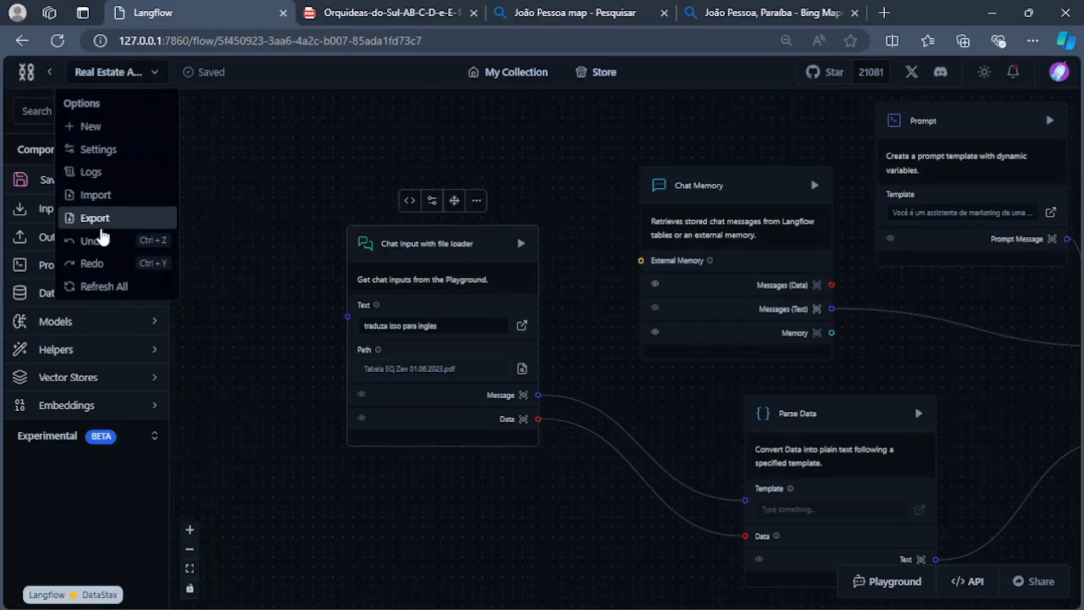
click(119, 215)
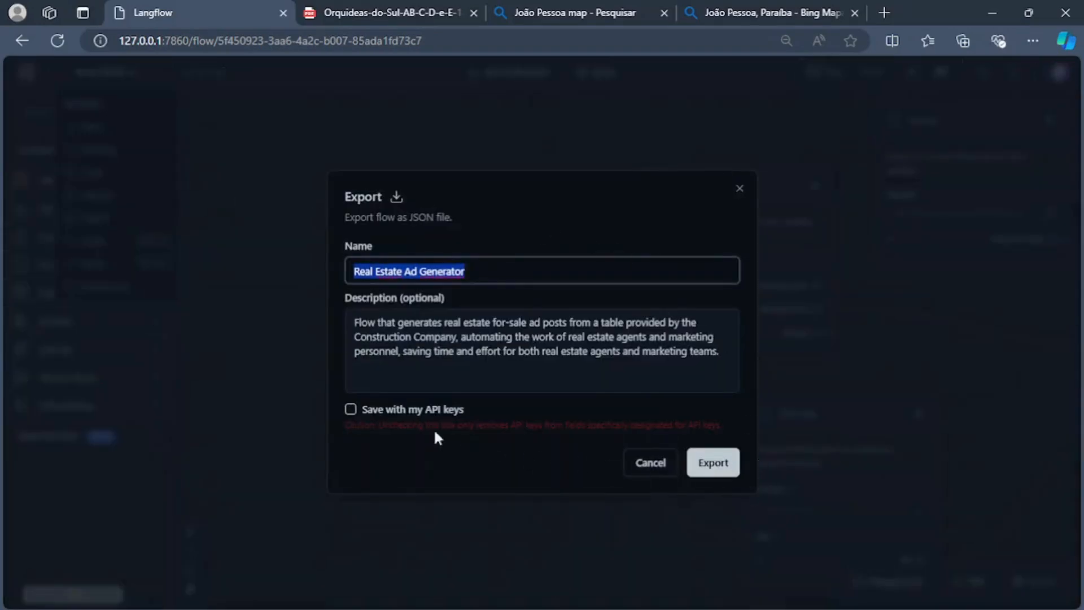